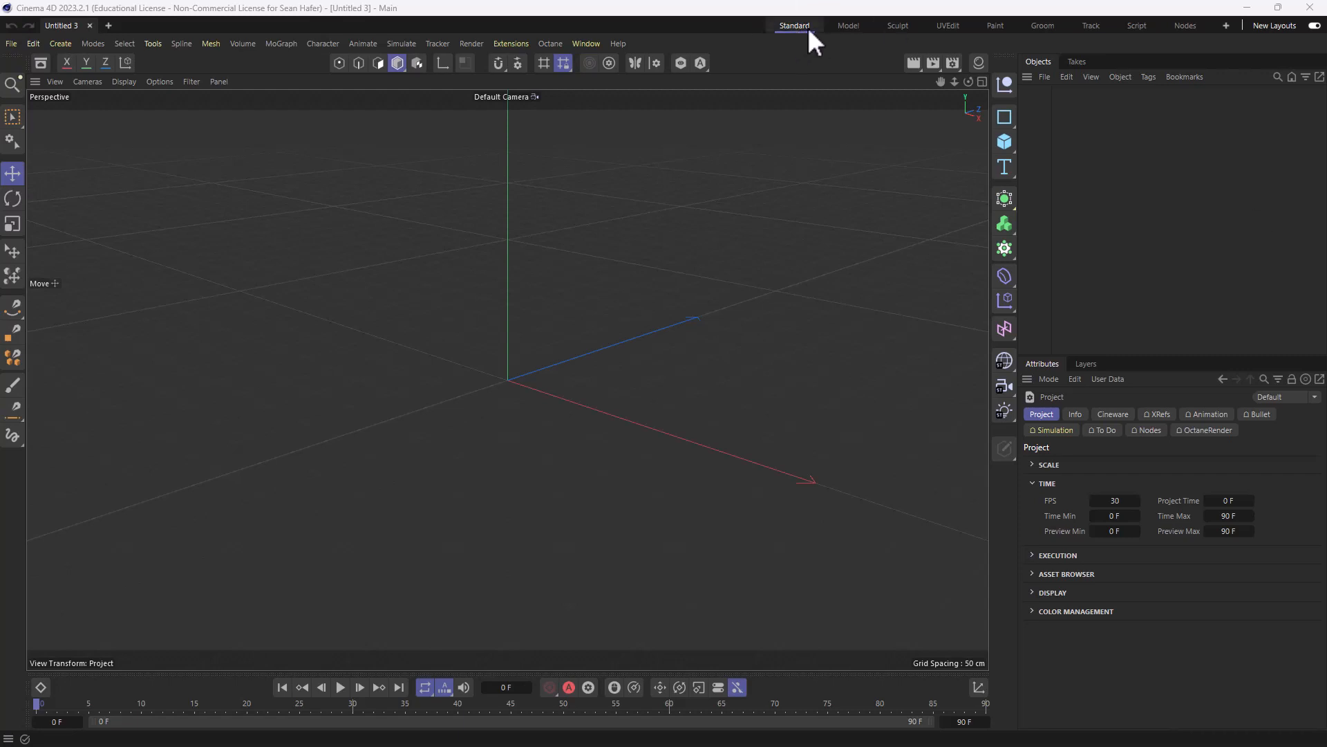
# Step: Preview the Model layout and return to the Standard layout
pyautogui.click(857, 26)
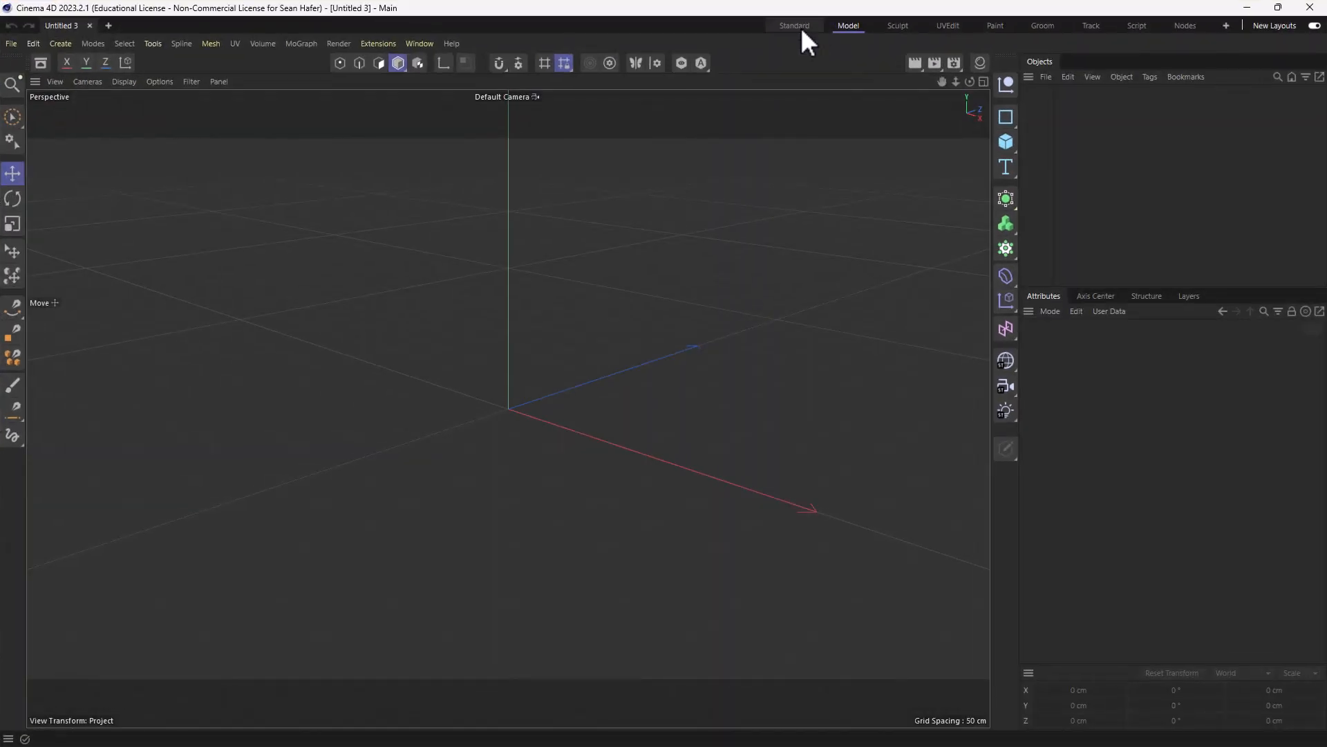
pyautogui.click(799, 26)
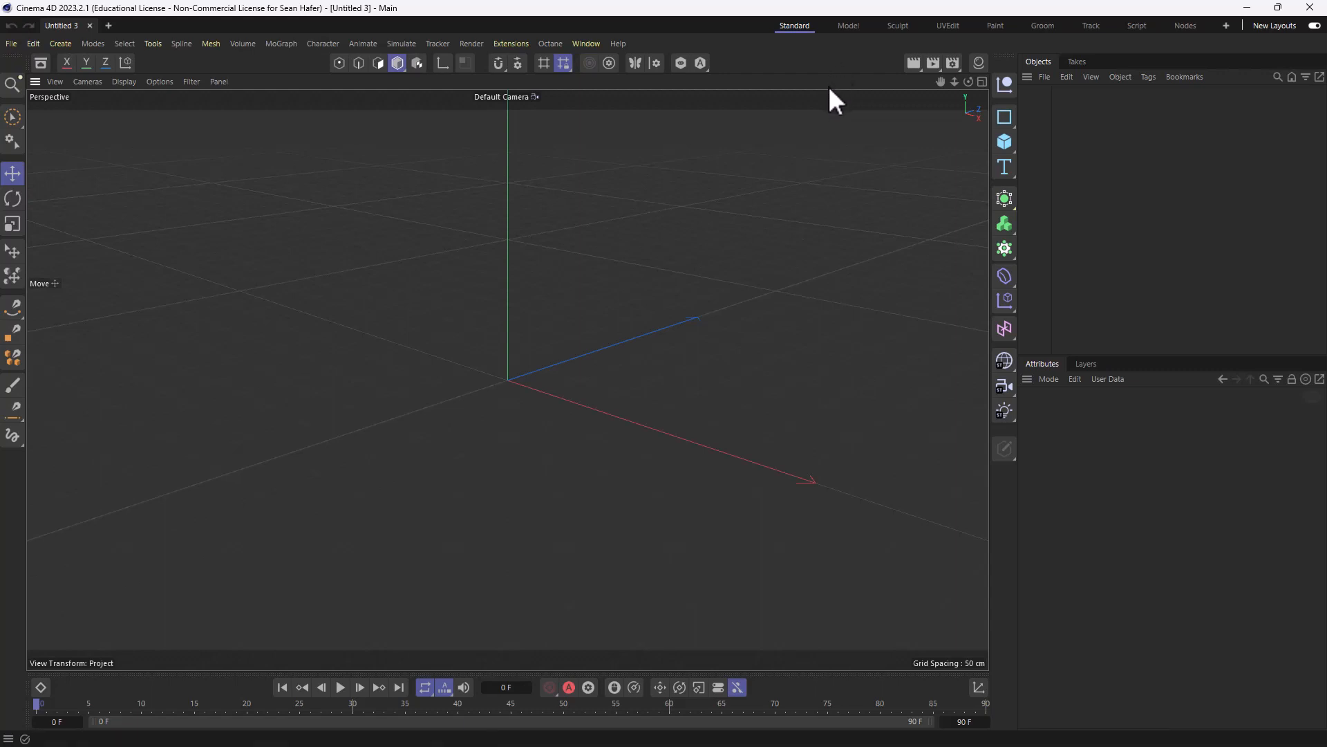
# Step: Set Highlight Features to Off in the interface preferences and close the preferences
pyautogui.click(33, 43)
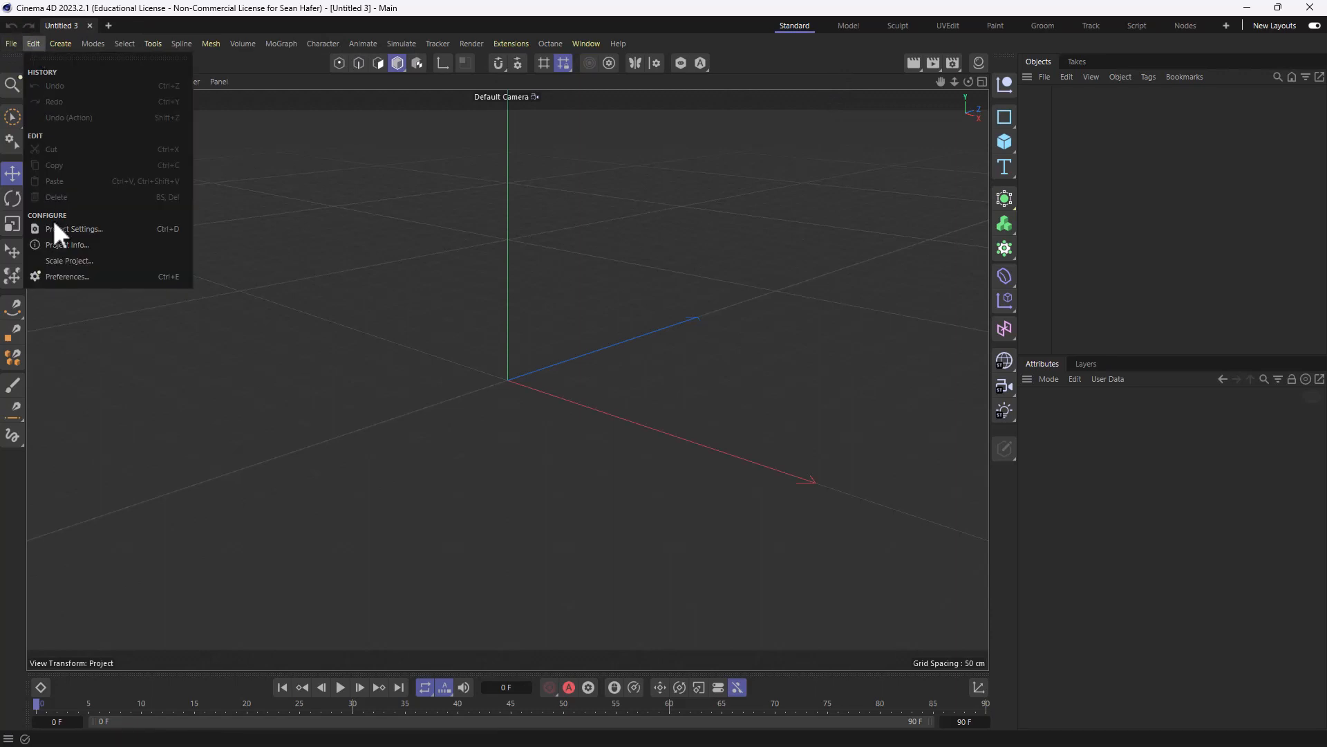
pyautogui.click(69, 277)
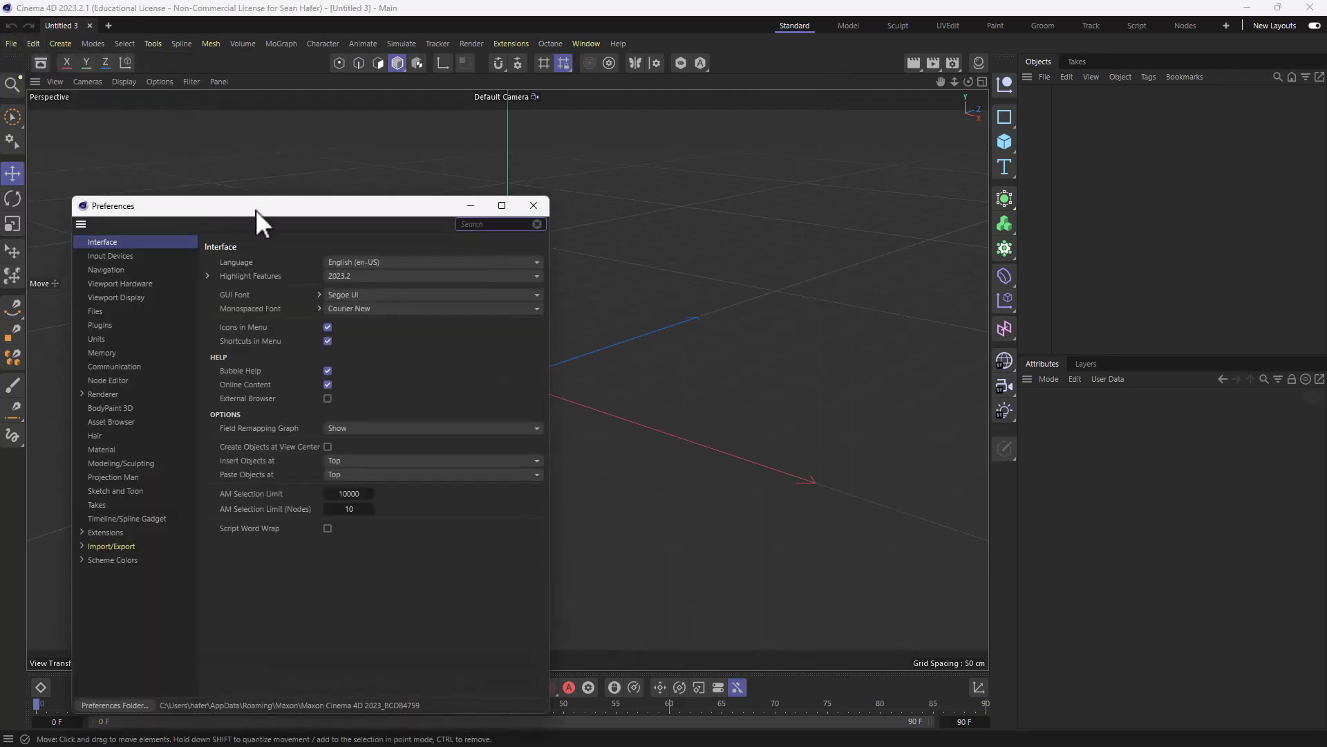
pyautogui.moveTo(256, 210); pyautogui.dragTo(562, 118)
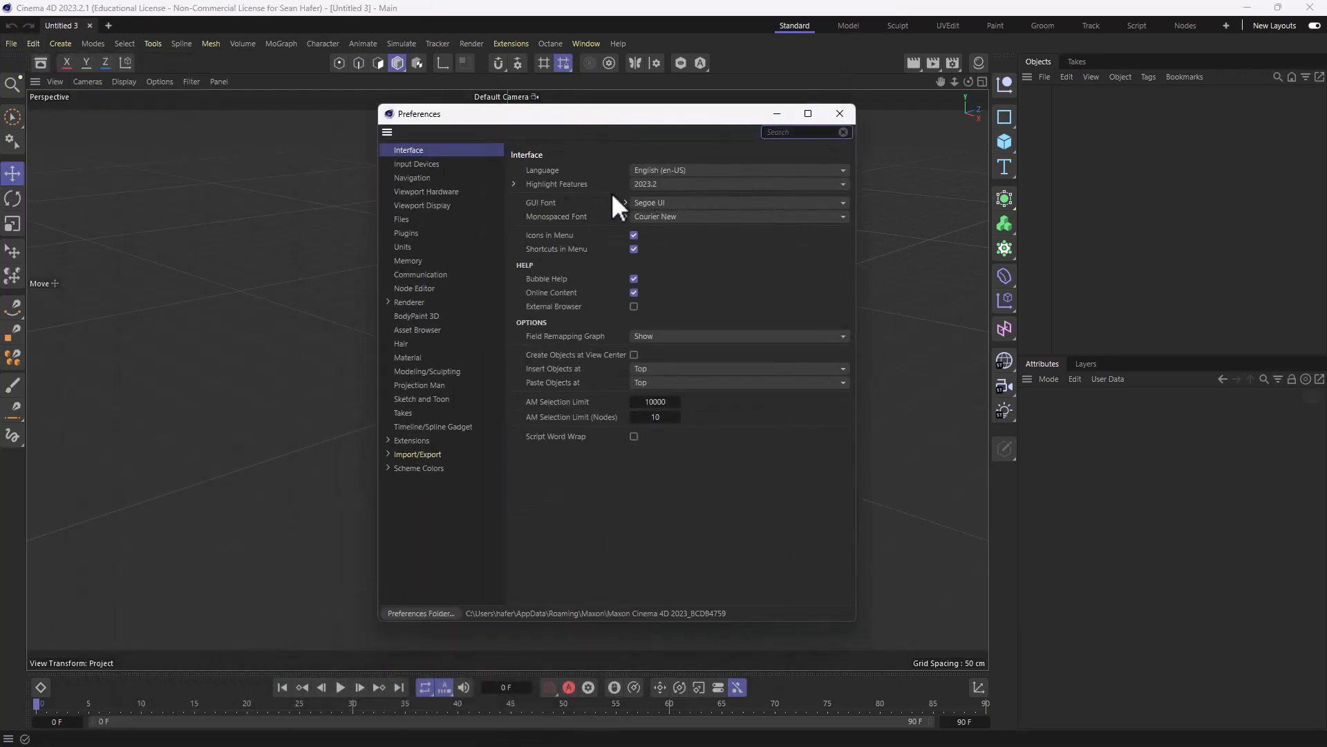
pyautogui.click(705, 183)
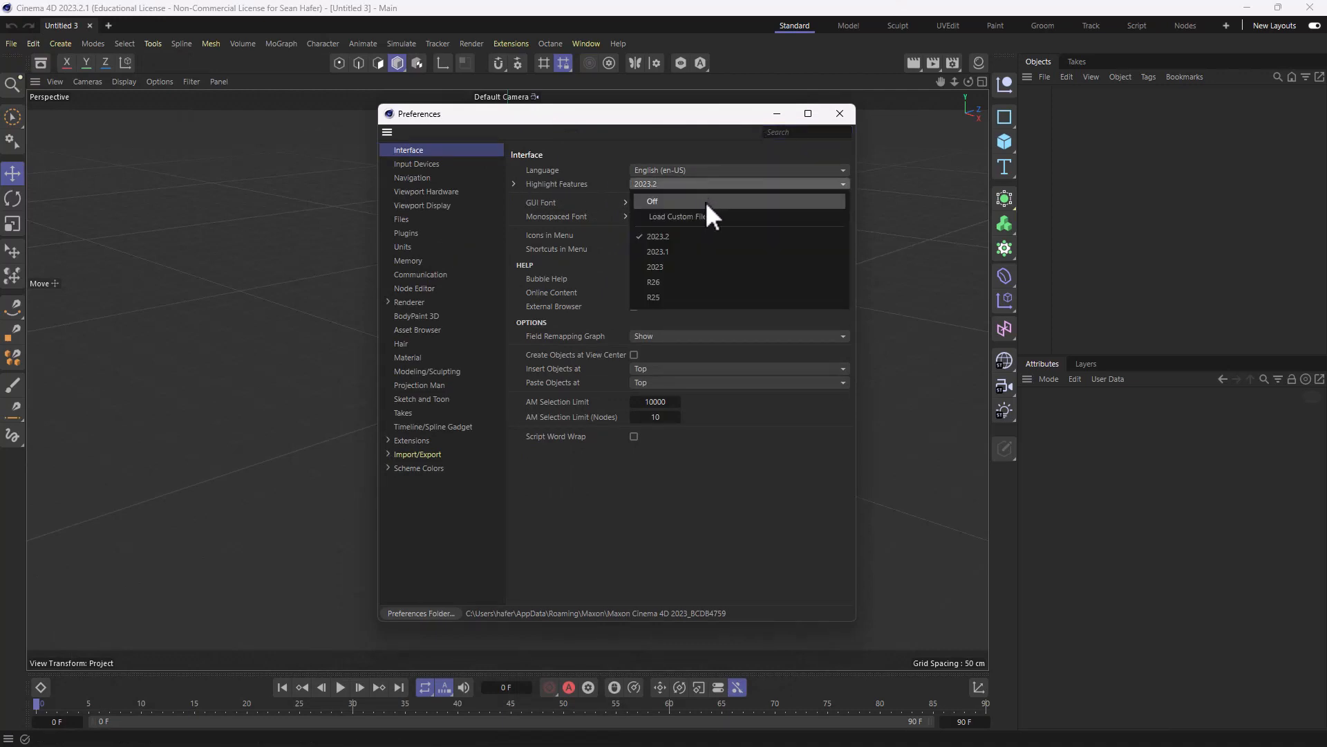
pyautogui.click(705, 201)
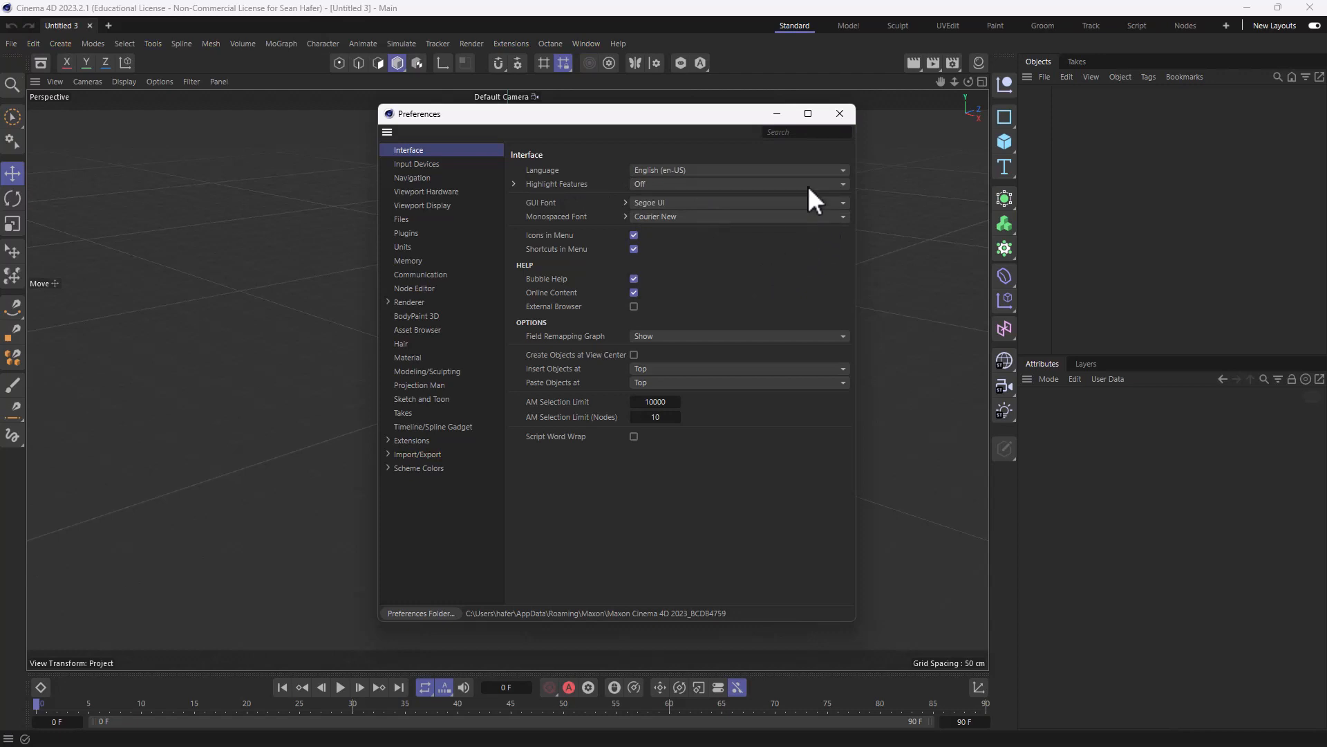
pyautogui.click(843, 115)
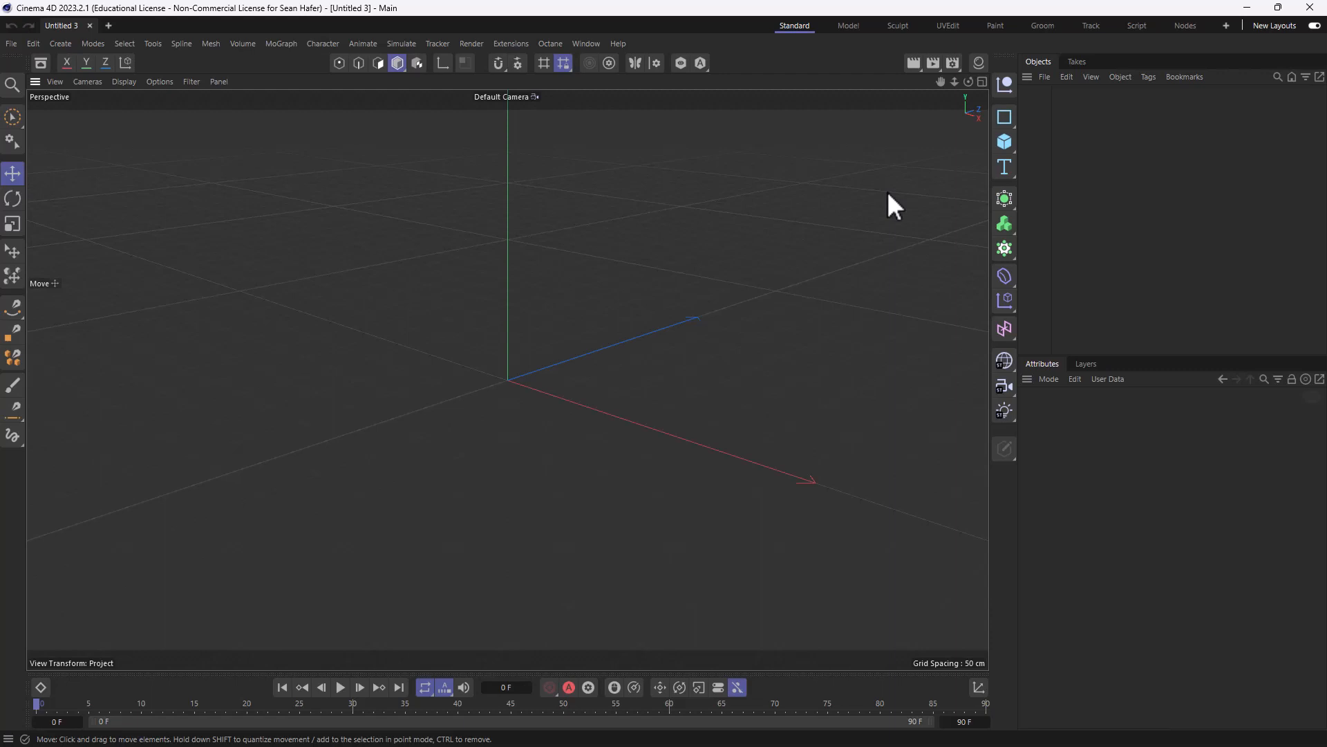
# Step: View the old Standard layout with New Layouts disabled, and switch back to the new Standard layout
pyautogui.click(1316, 27)
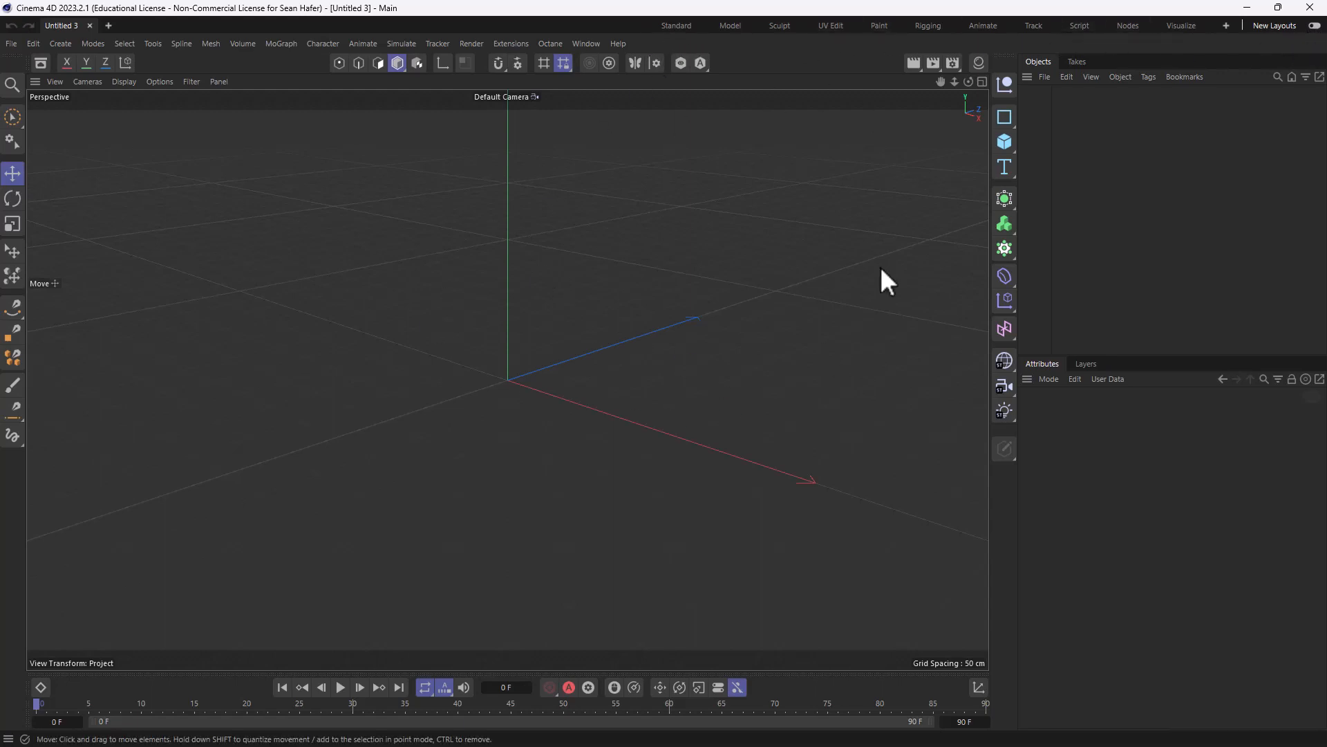
pyautogui.click(676, 25)
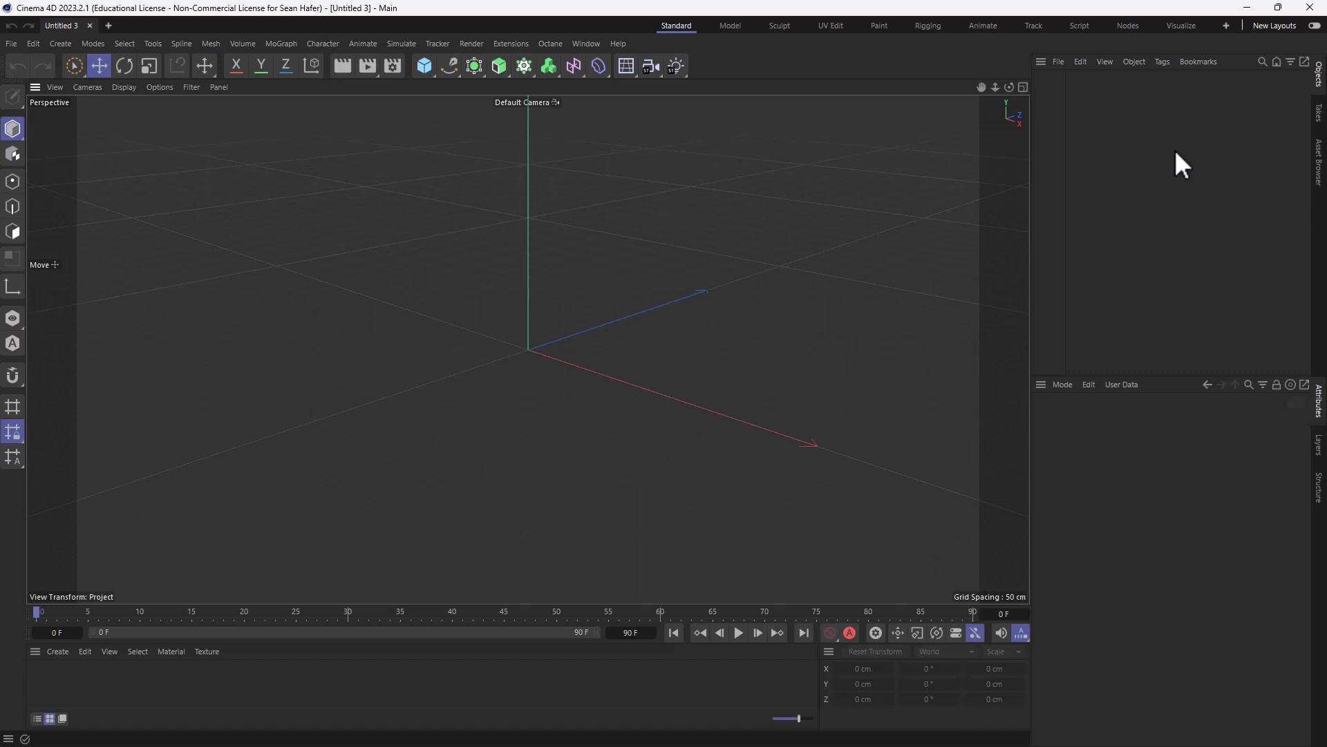
pyautogui.click(1314, 25)
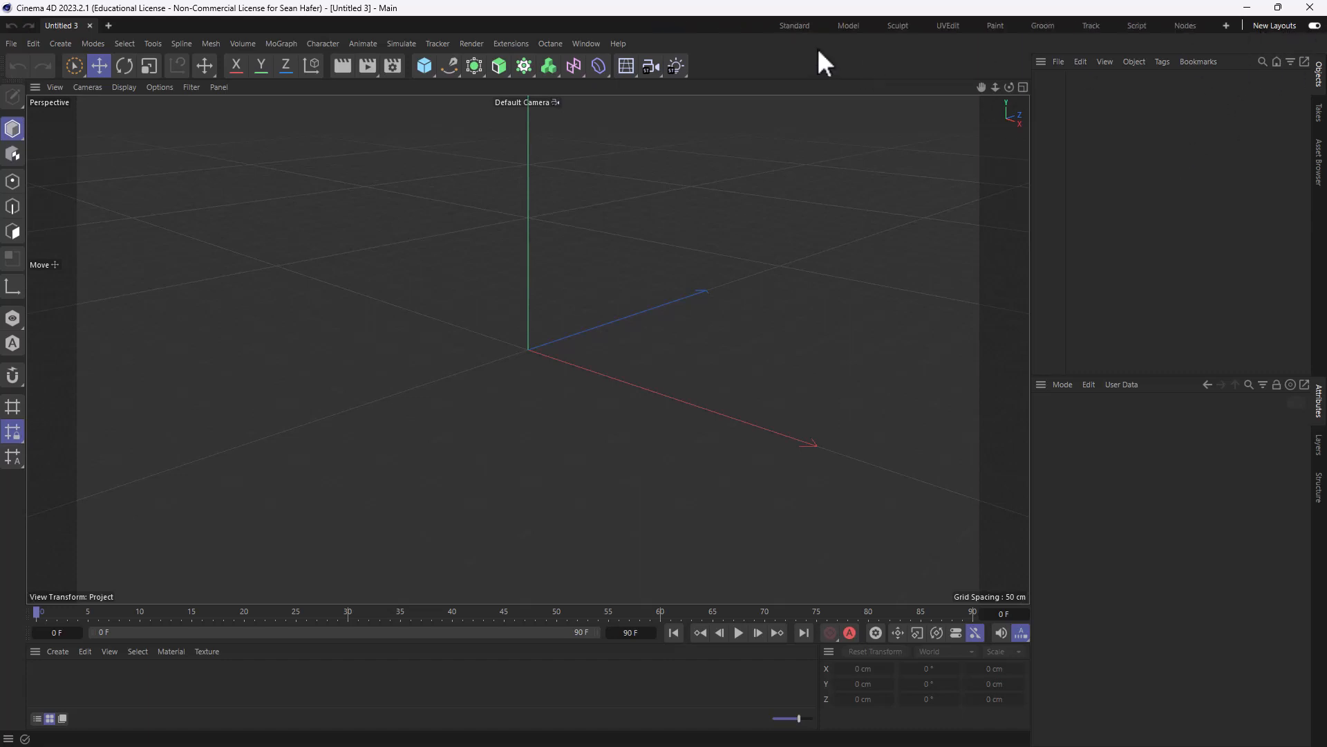
pyautogui.click(805, 25)
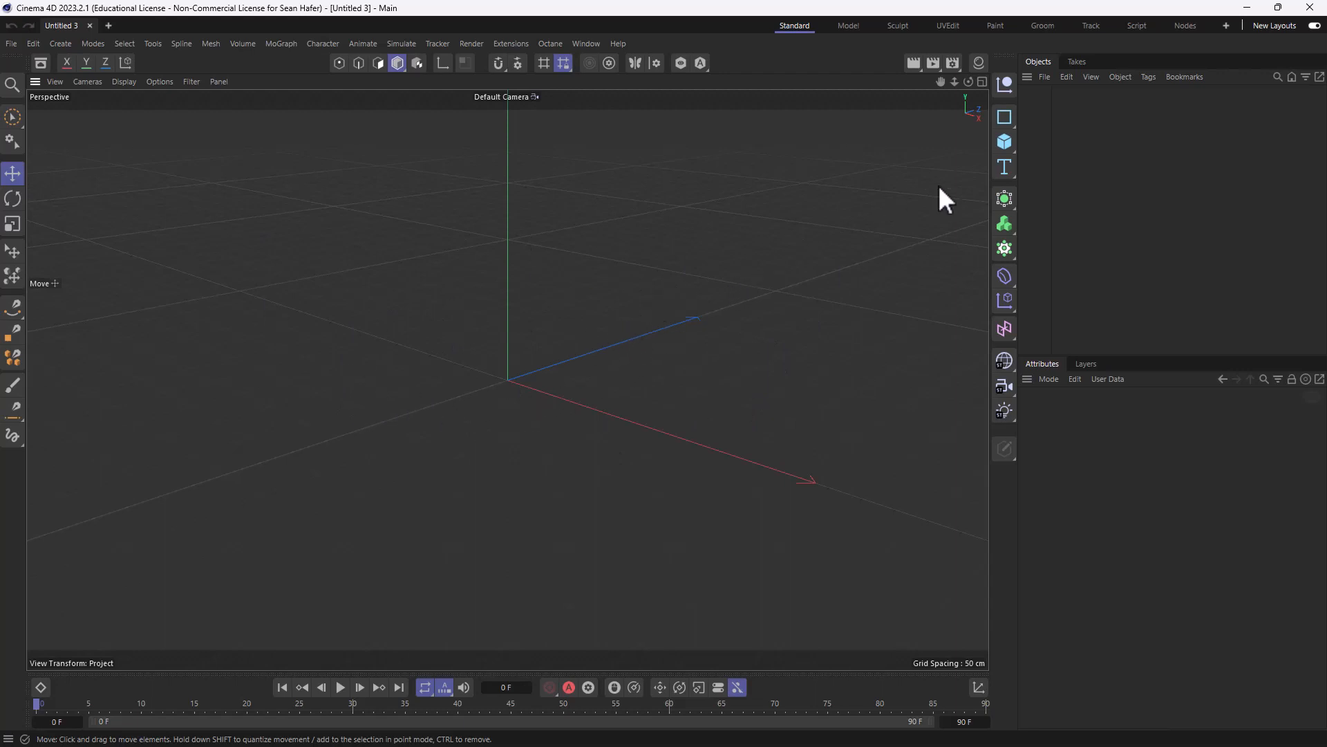
# Step: Add a default cube primitive to the scene
pyautogui.click(1005, 141)
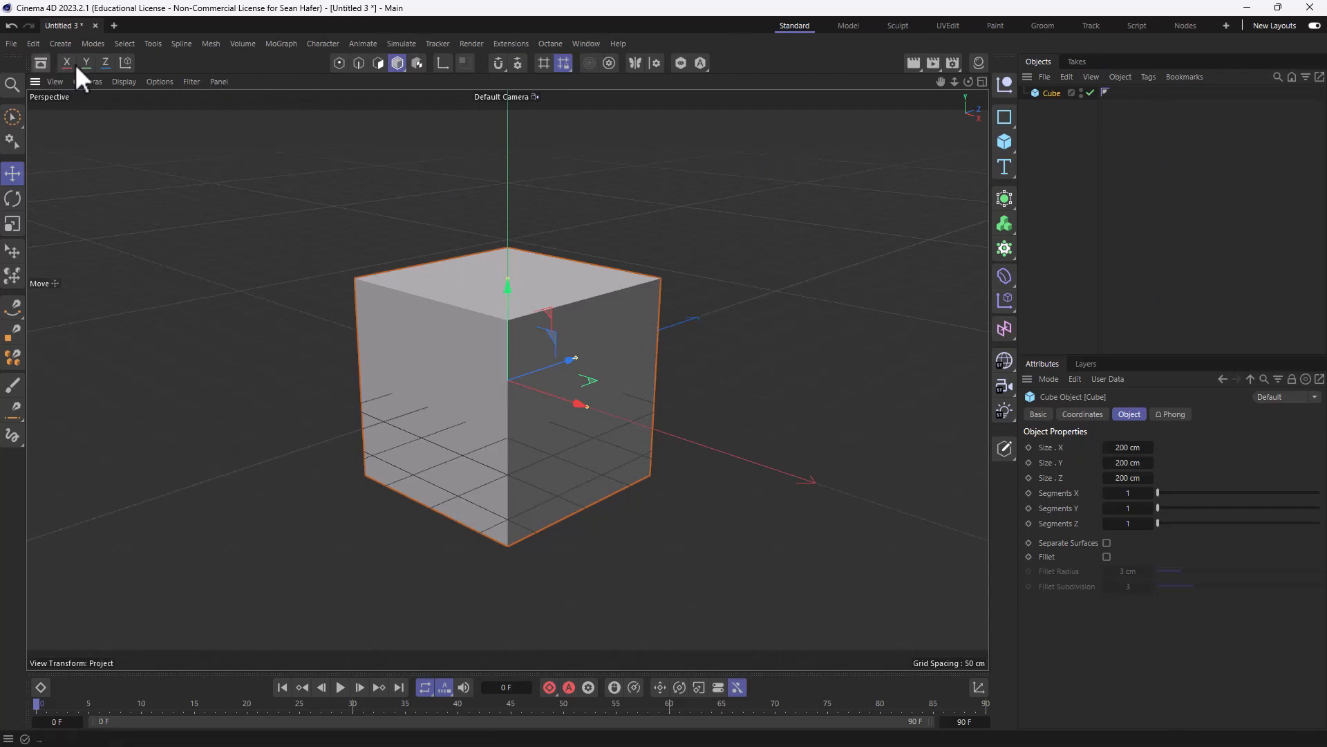
# Step: Browse the Materials and Models categories of the Asset Browser, including Arts & Crafts, and close the browser
pyautogui.click(40, 63)
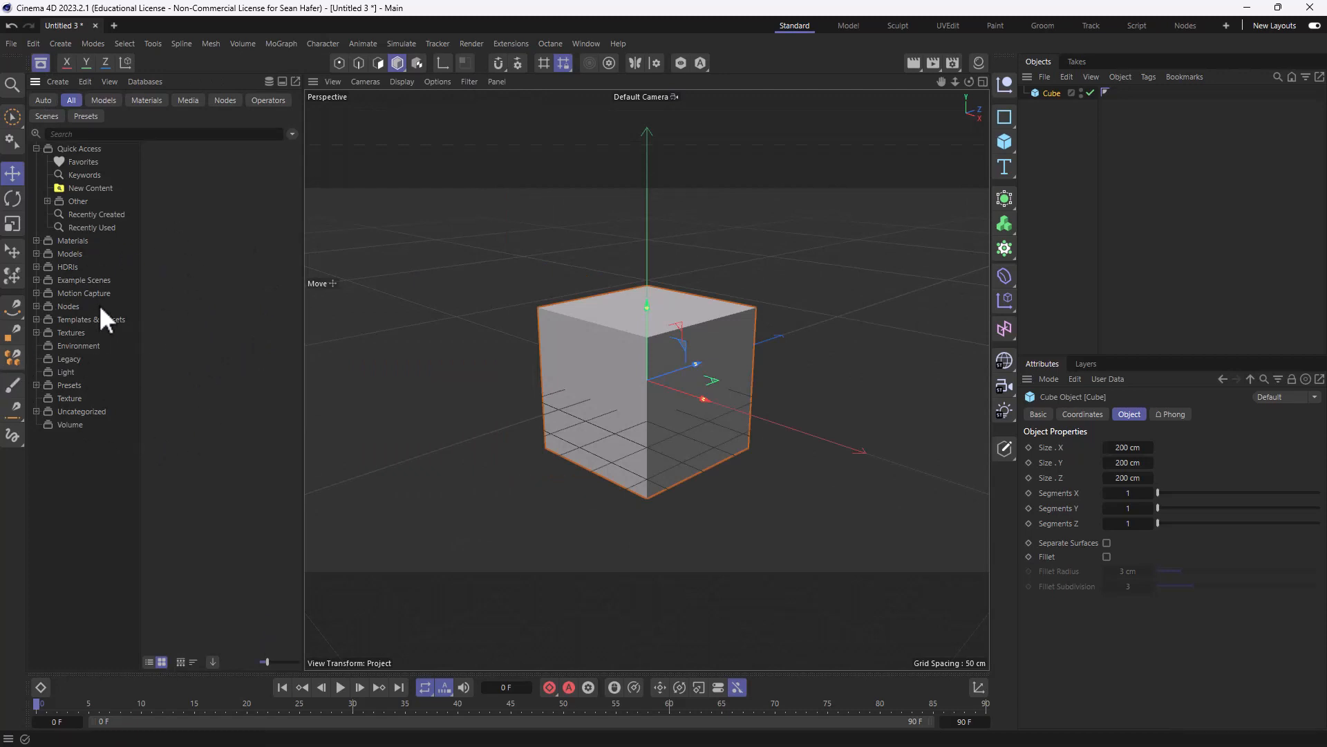
pyautogui.click(72, 241)
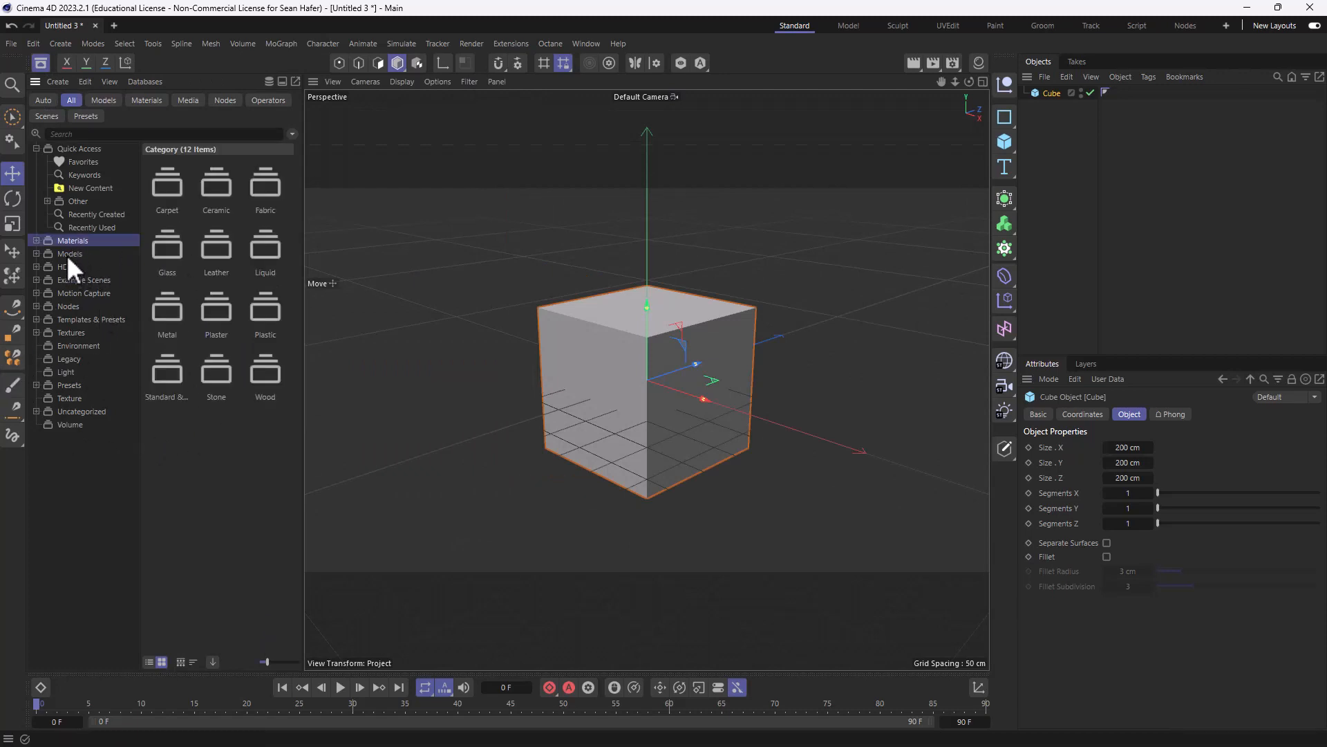
pyautogui.click(66, 255)
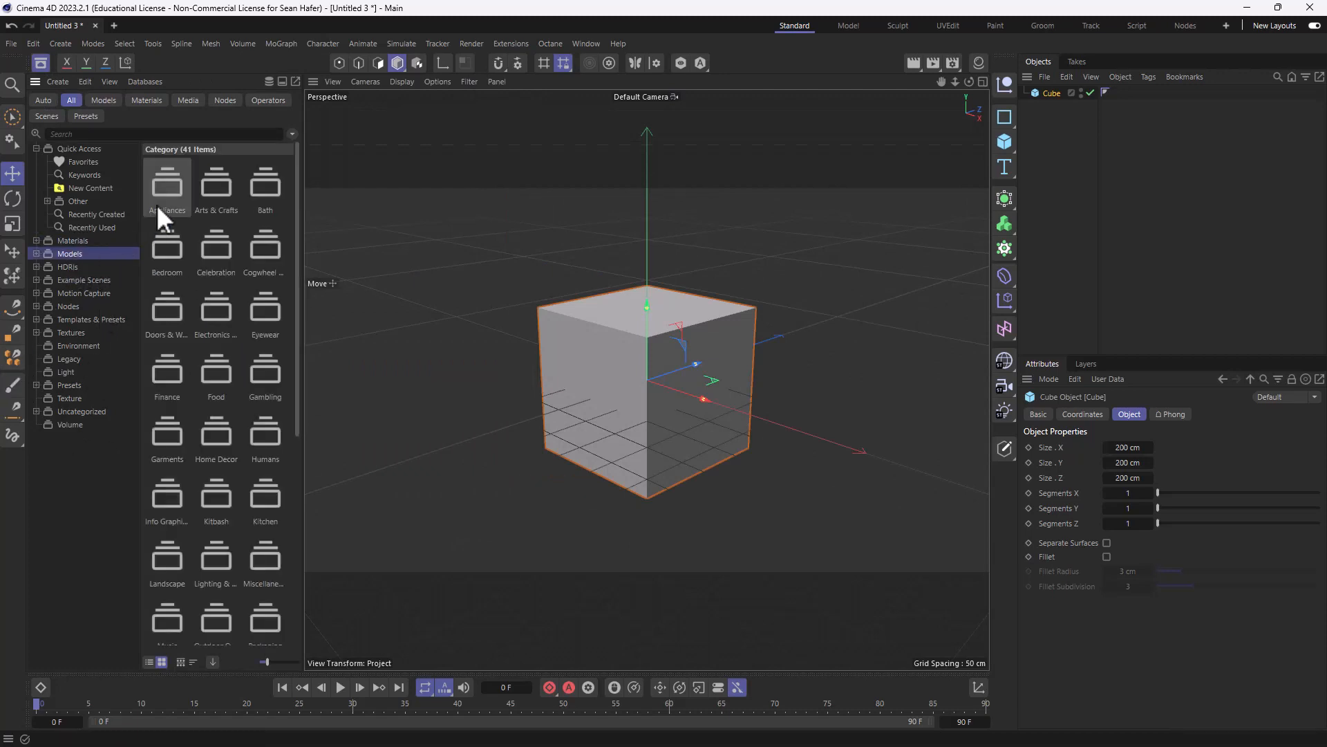
pyautogui.doubleClick(210, 191)
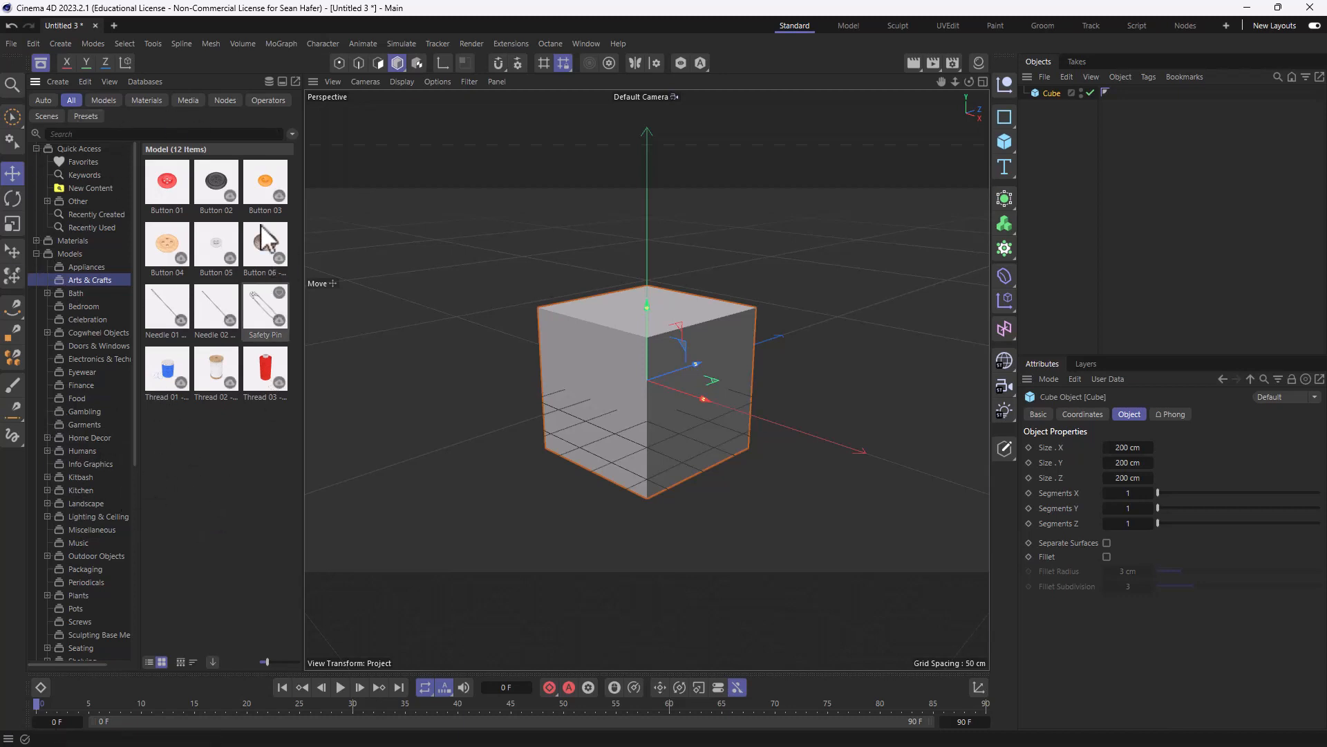
pyautogui.click(40, 65)
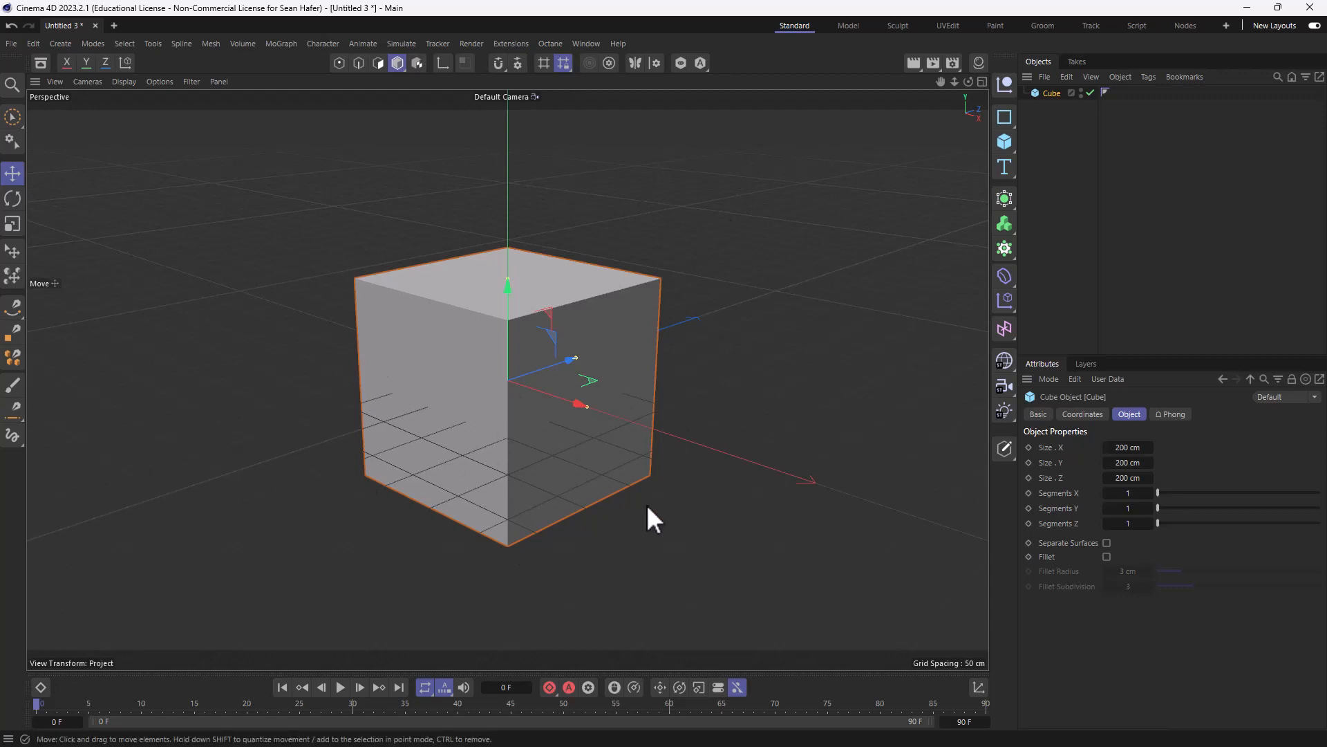
# Step: Render the cube in the viewport and to the Picture Viewer, viewing the image at 100% in an enlarged window
pyautogui.click(912, 63)
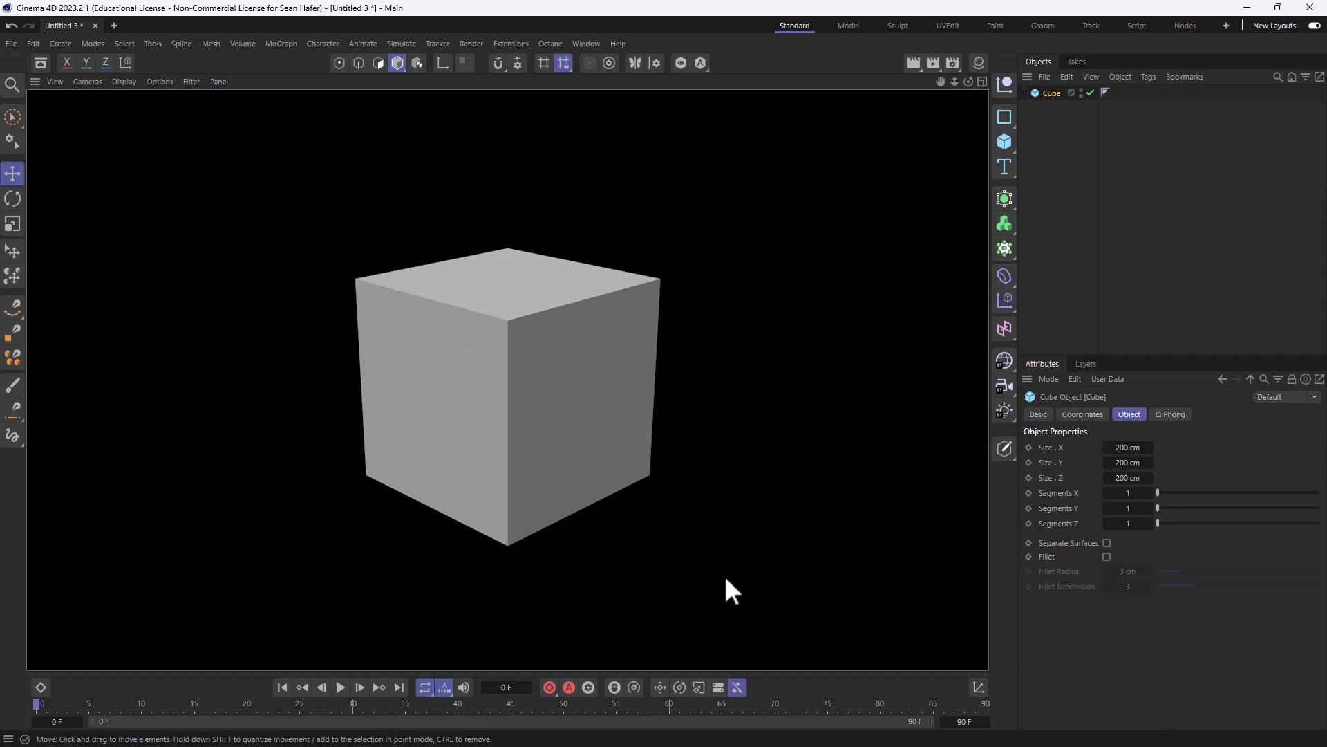
pyautogui.click(932, 61)
pyautogui.moveTo(935, 58); pyautogui.dragTo(652, 82)
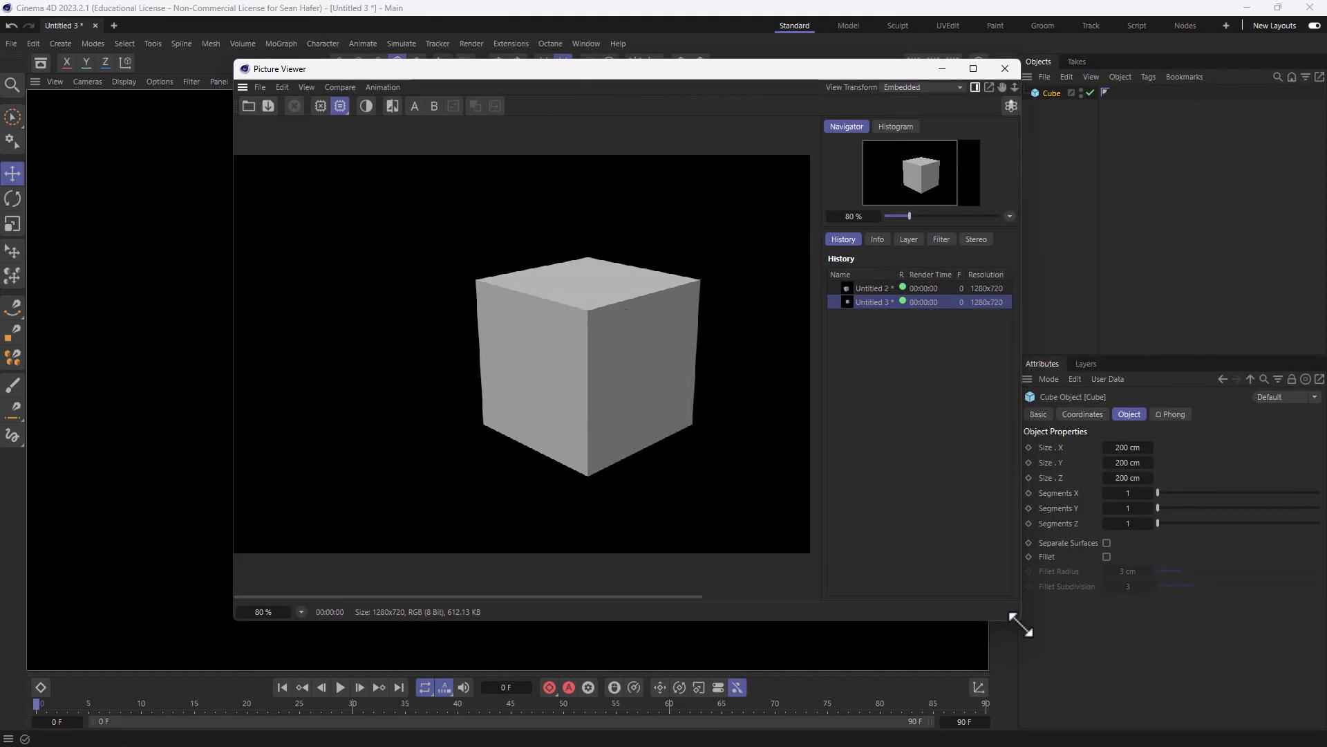
pyautogui.moveTo(1020, 624); pyautogui.dragTo(1319, 709)
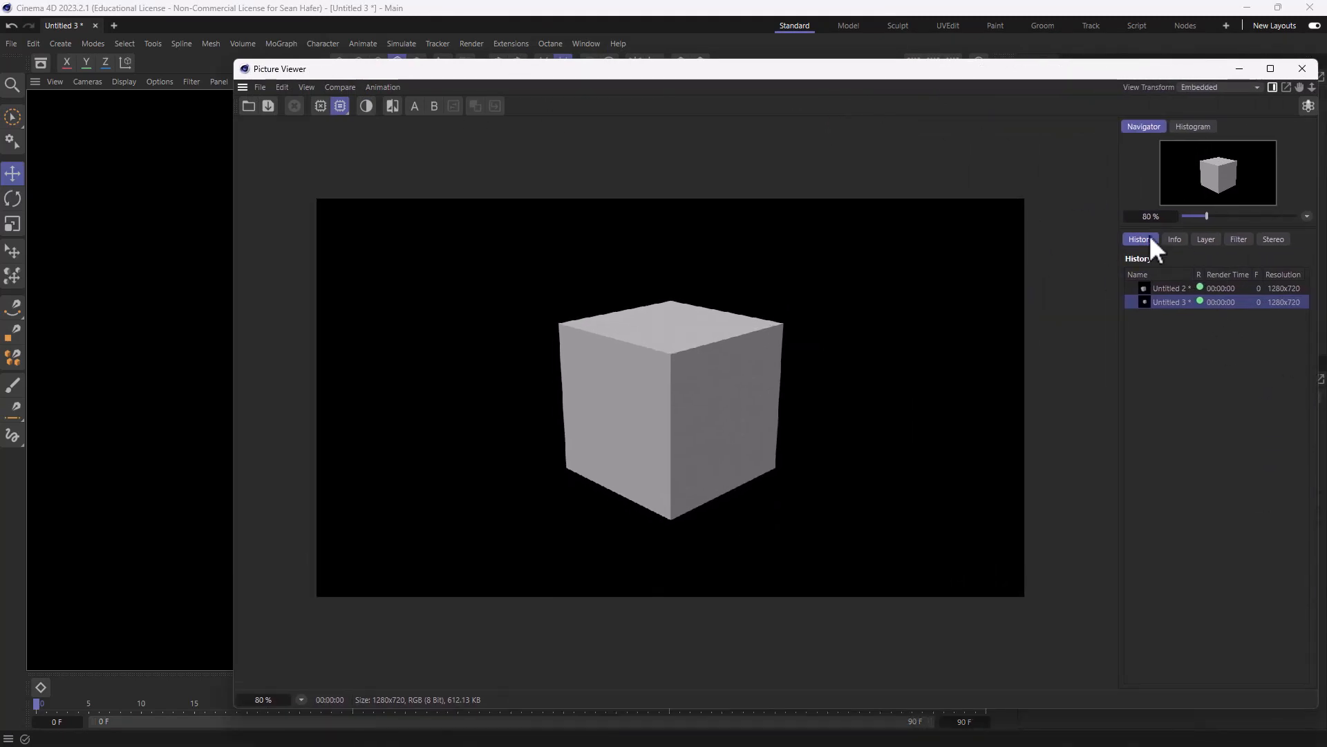
pyautogui.moveTo(1205, 215); pyautogui.dragTo(1210, 214)
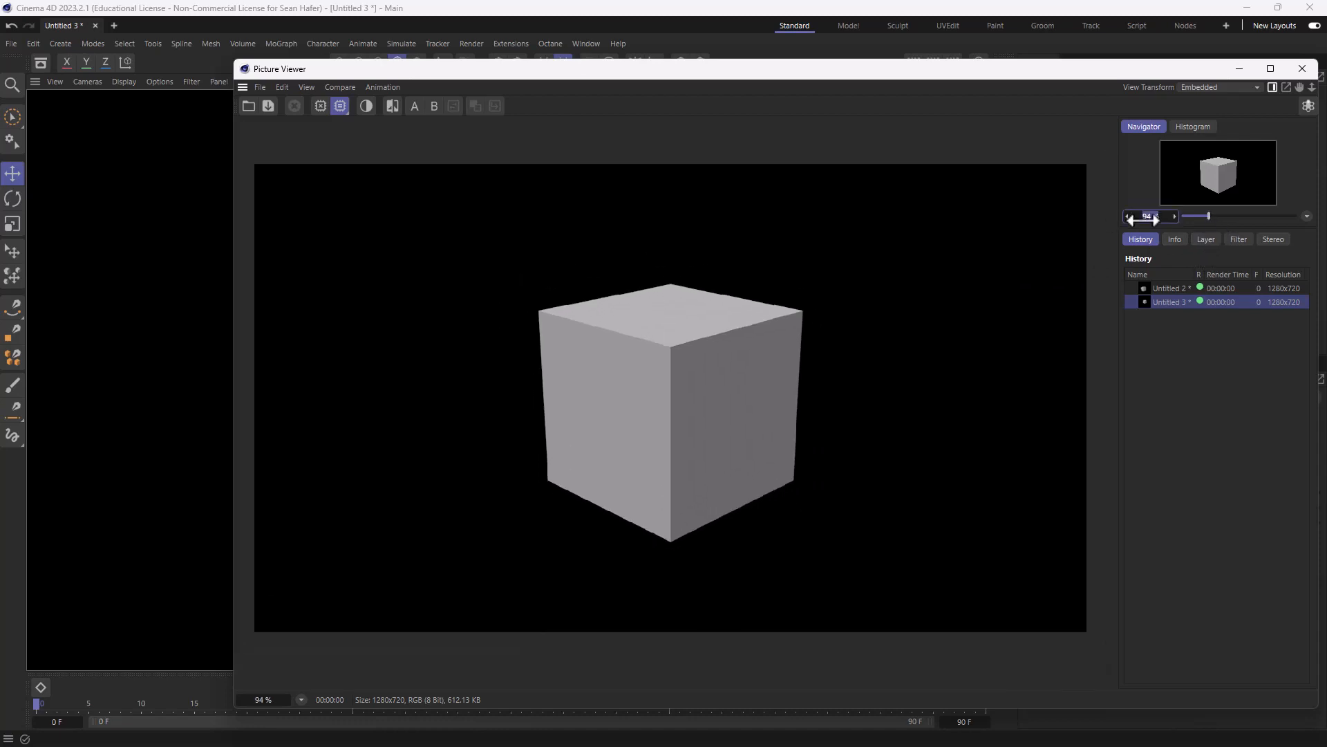
pyautogui.write('100')
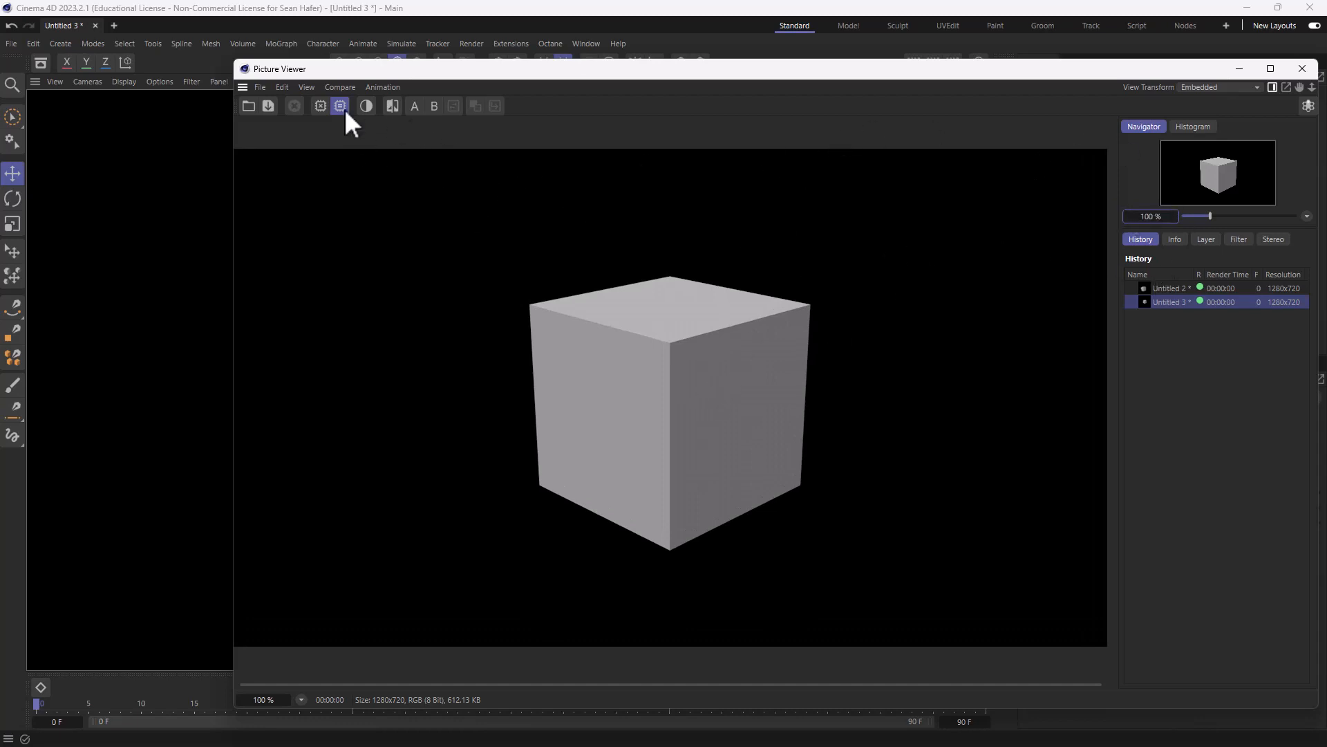
# Step: Examine the save options for the rendered image, and close the Picture Viewer without saving
pyautogui.click(263, 88)
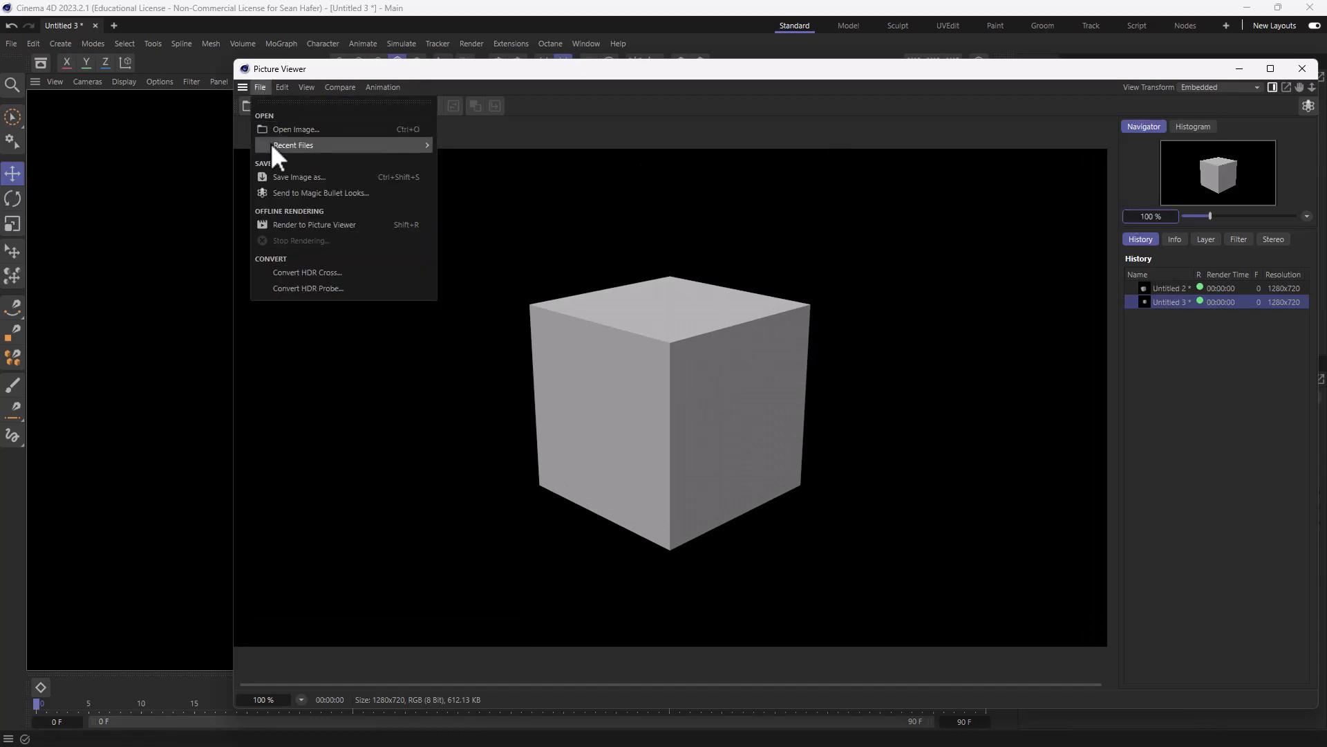
pyautogui.click(296, 177)
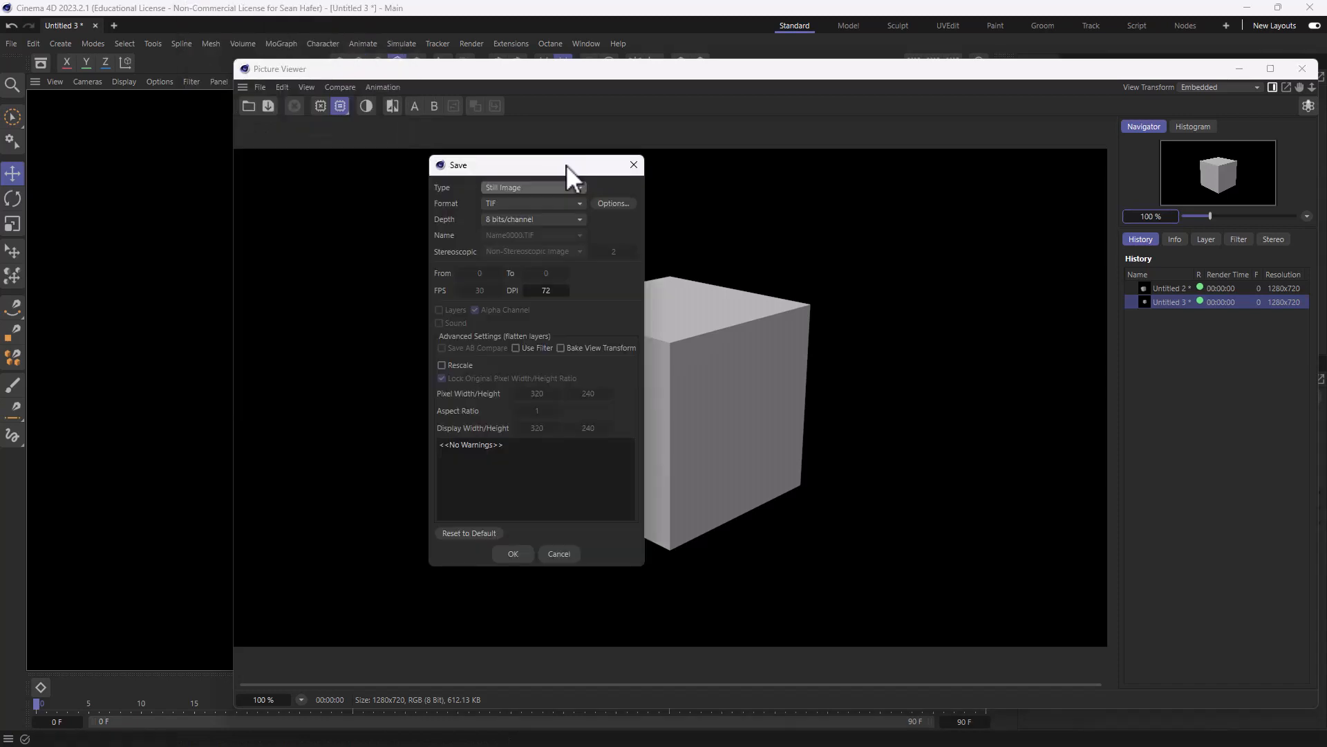
pyautogui.click(634, 165)
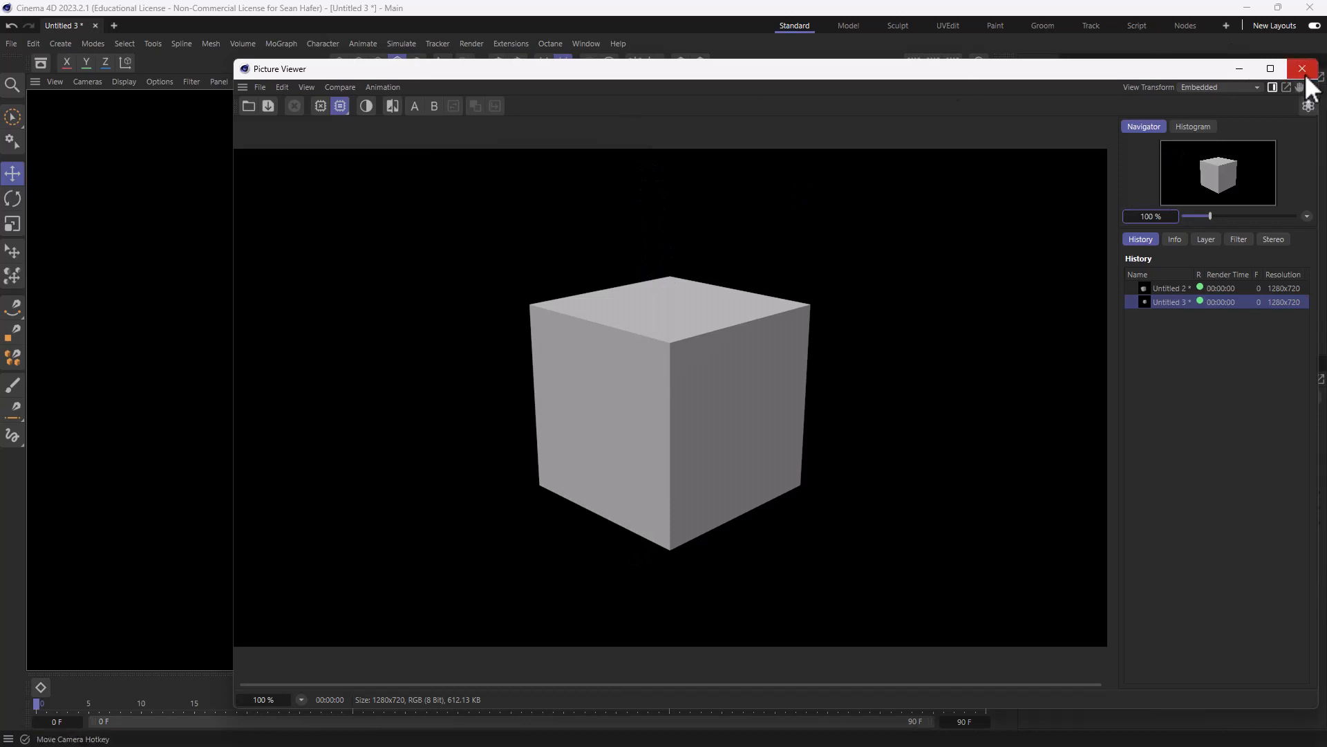
pyautogui.click(1303, 69)
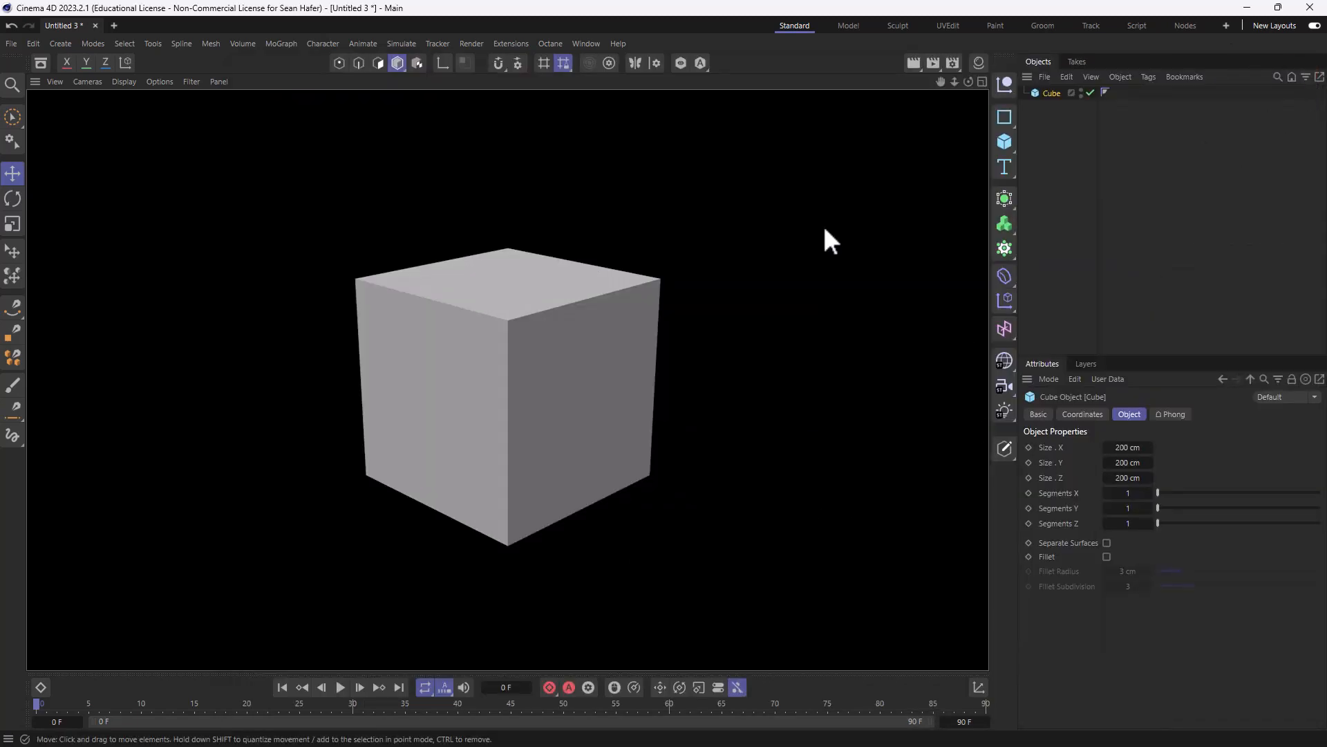
# Step: Examine the Output and Save pages of the Render Settings and close the window
pyautogui.click(953, 63)
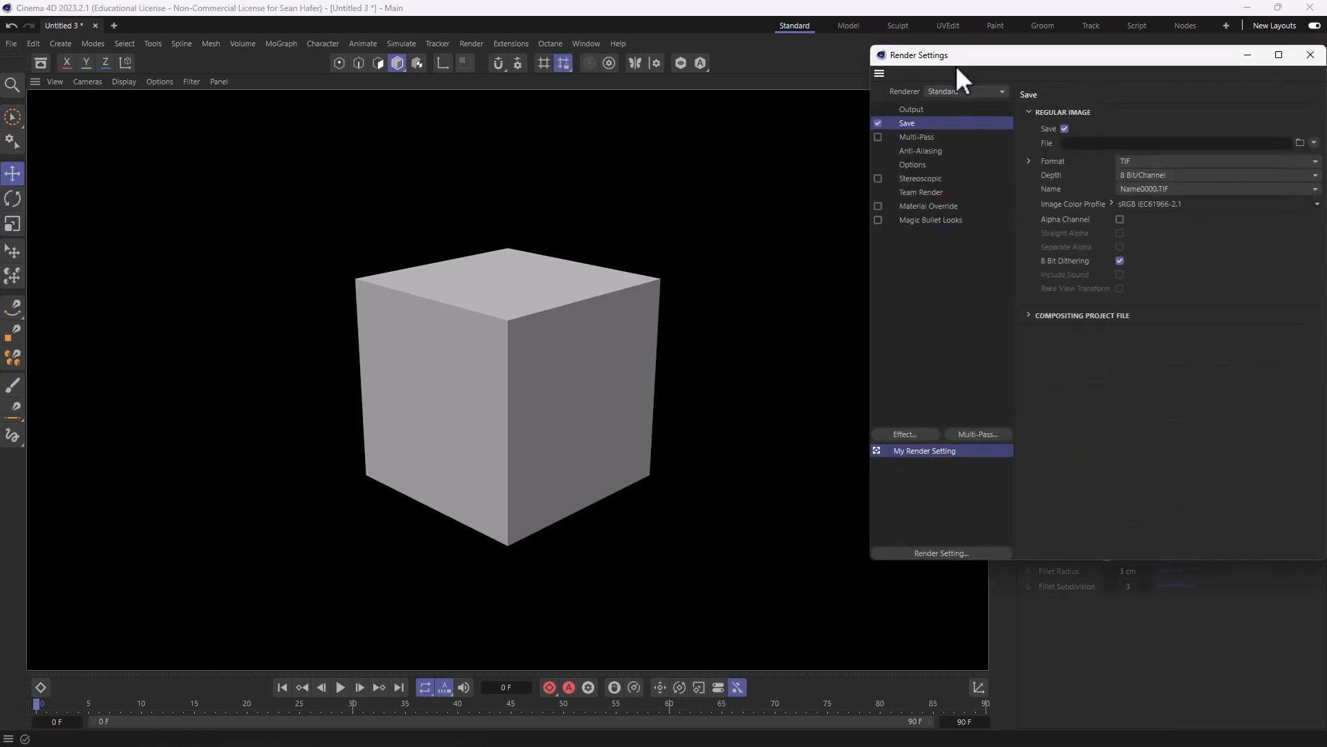
pyautogui.moveTo(1031, 50); pyautogui.dragTo(622, 99)
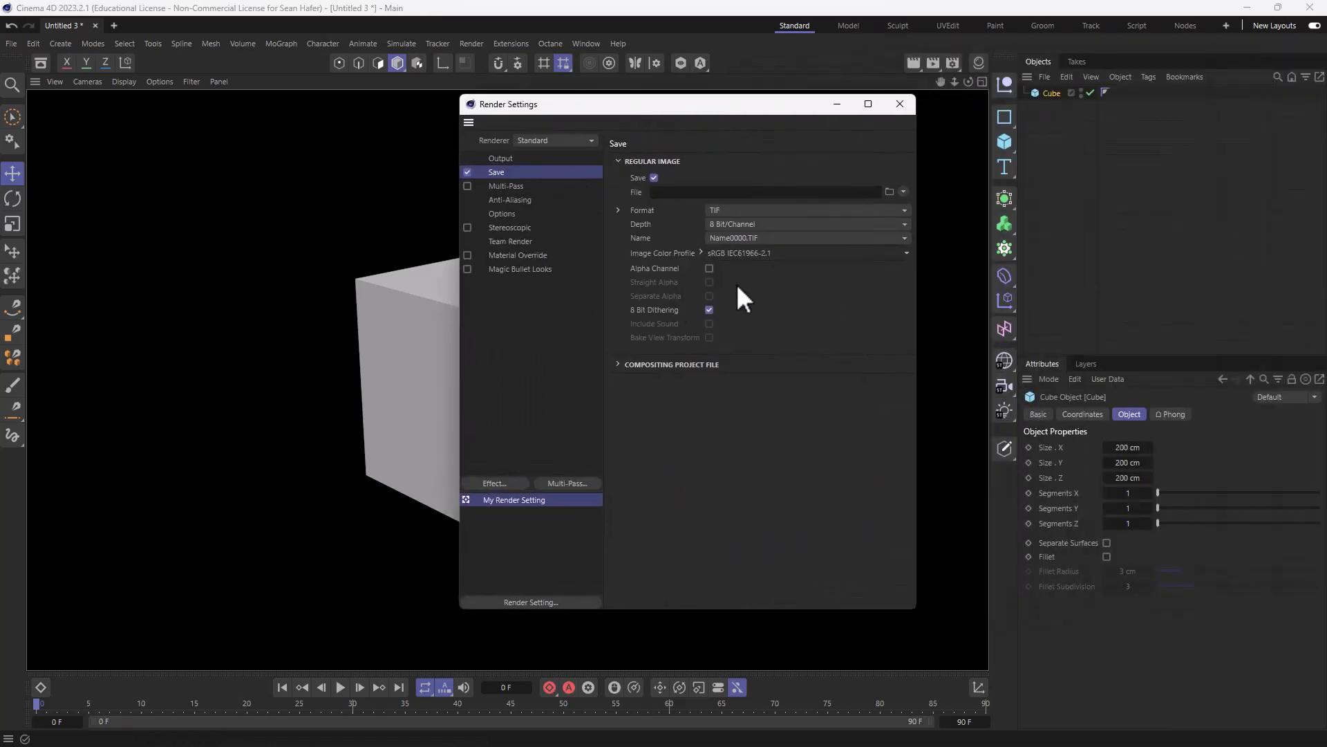
pyautogui.click(499, 158)
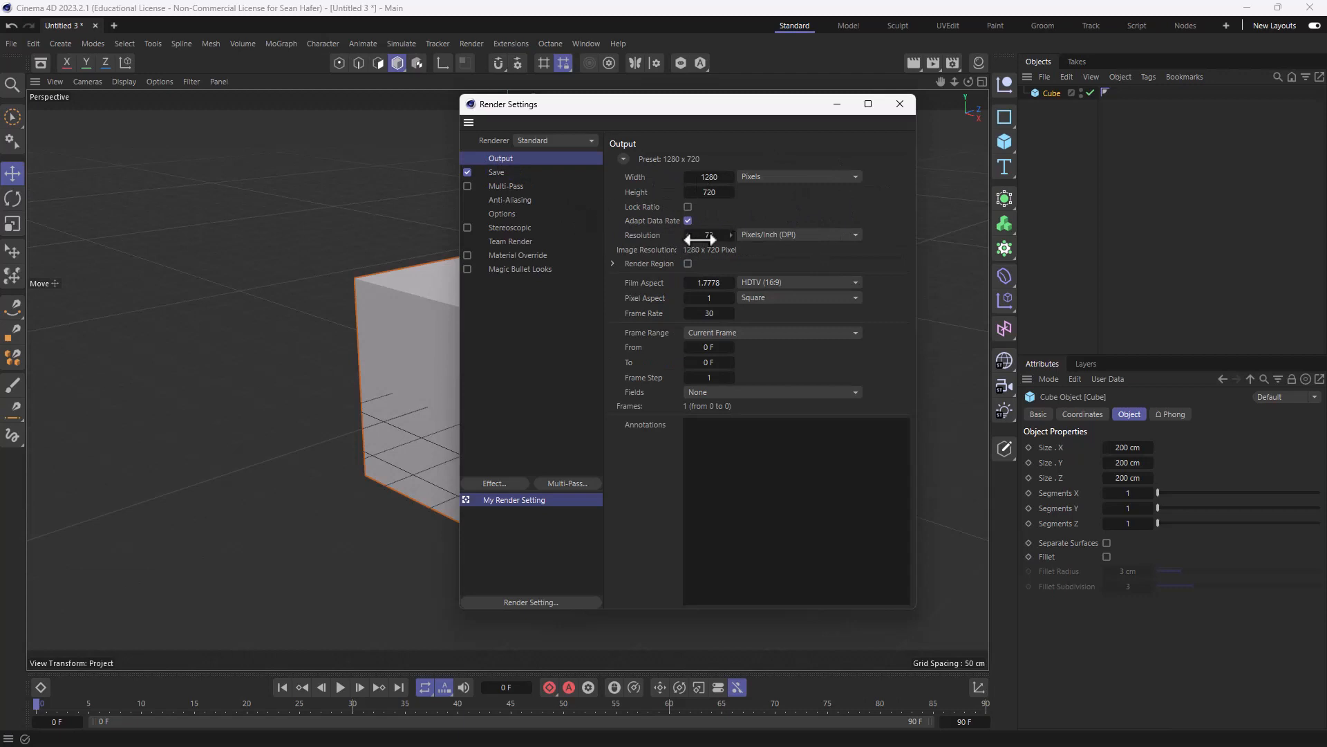
pyautogui.click(487, 171)
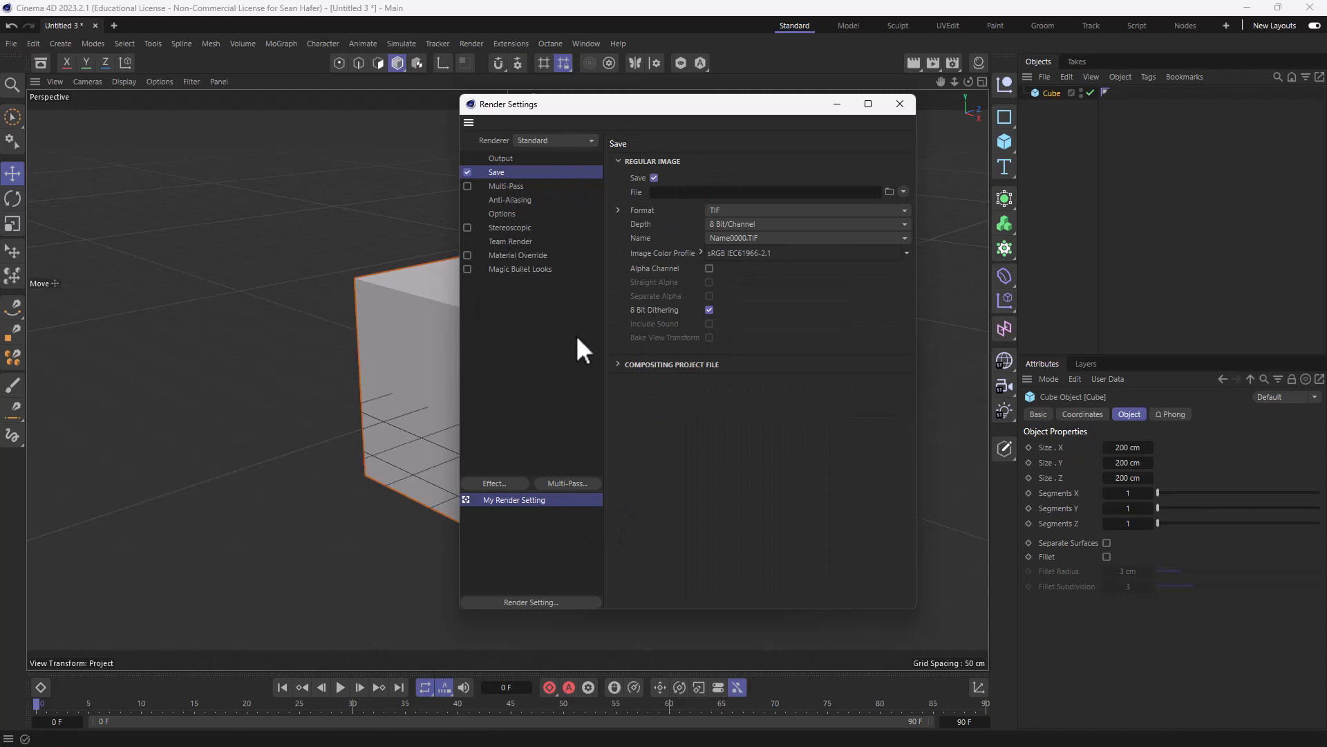
pyautogui.click(900, 104)
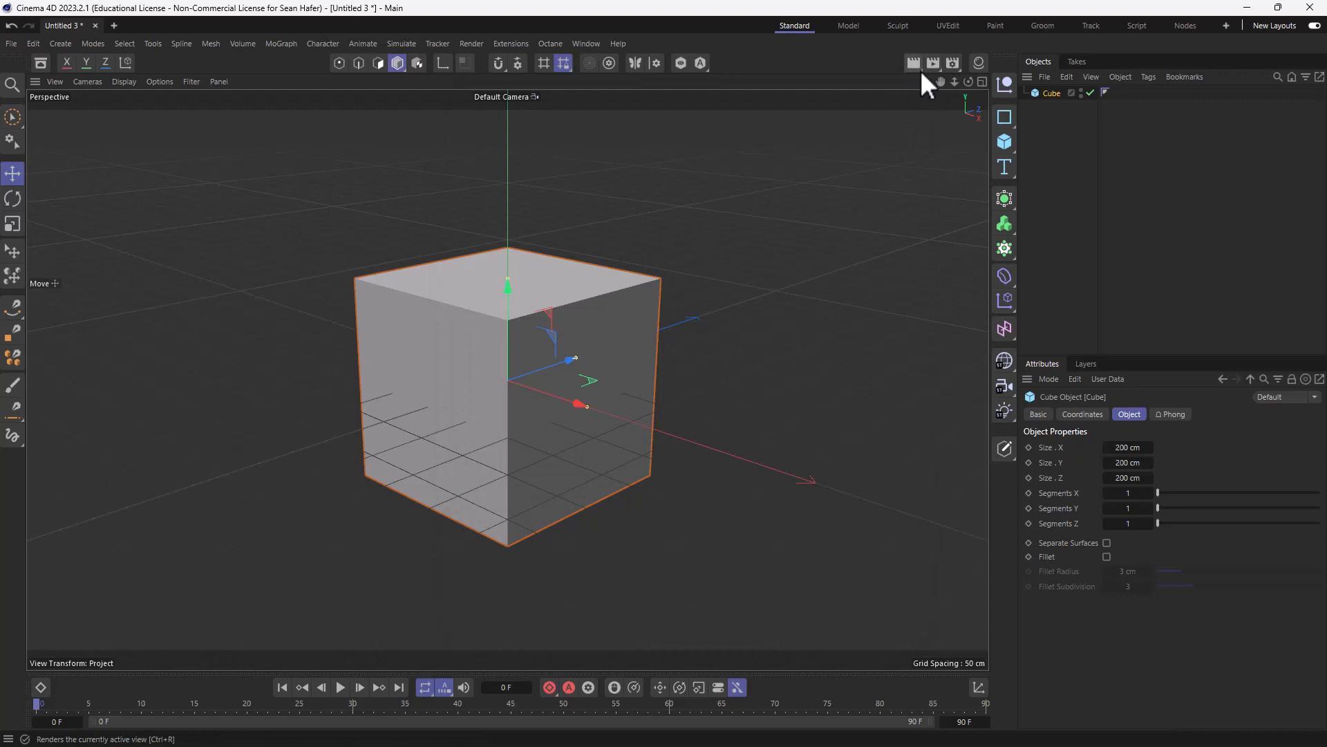
pyautogui.click(921, 69)
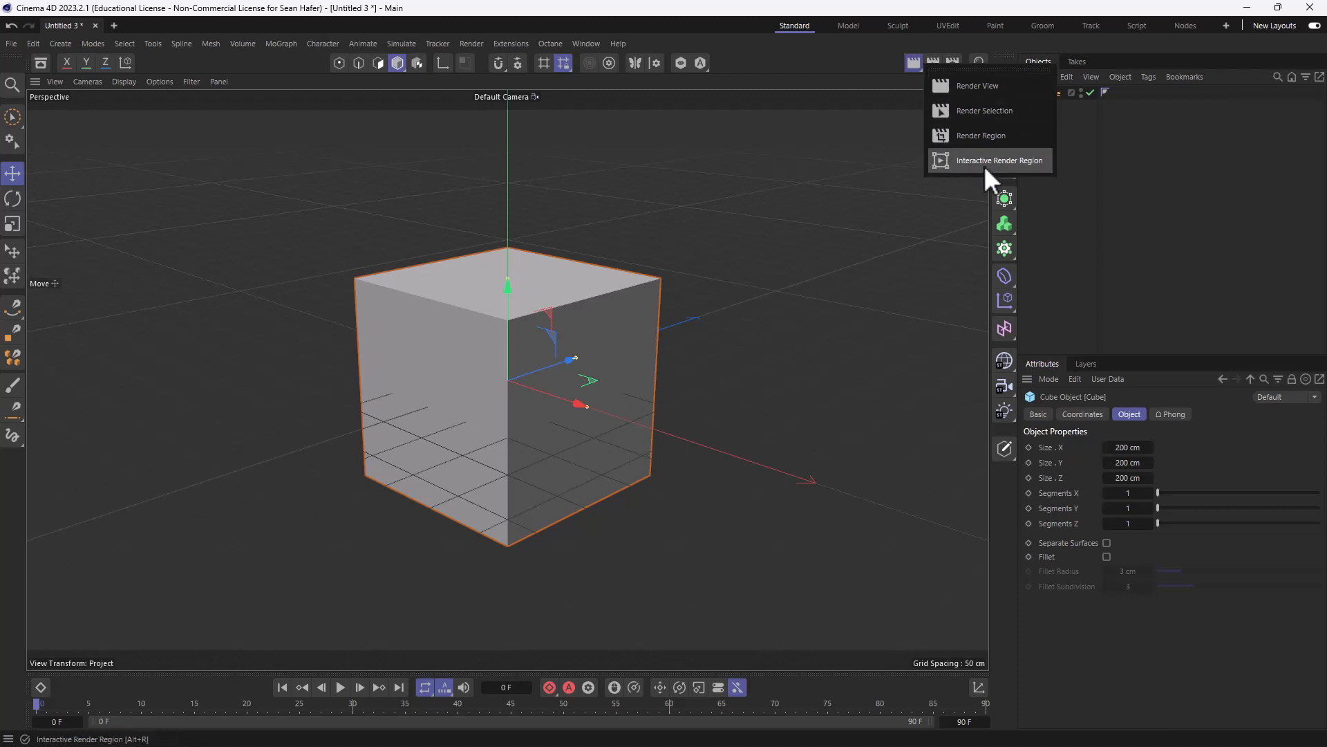
pyautogui.click(856, 143)
pyautogui.click(957, 65)
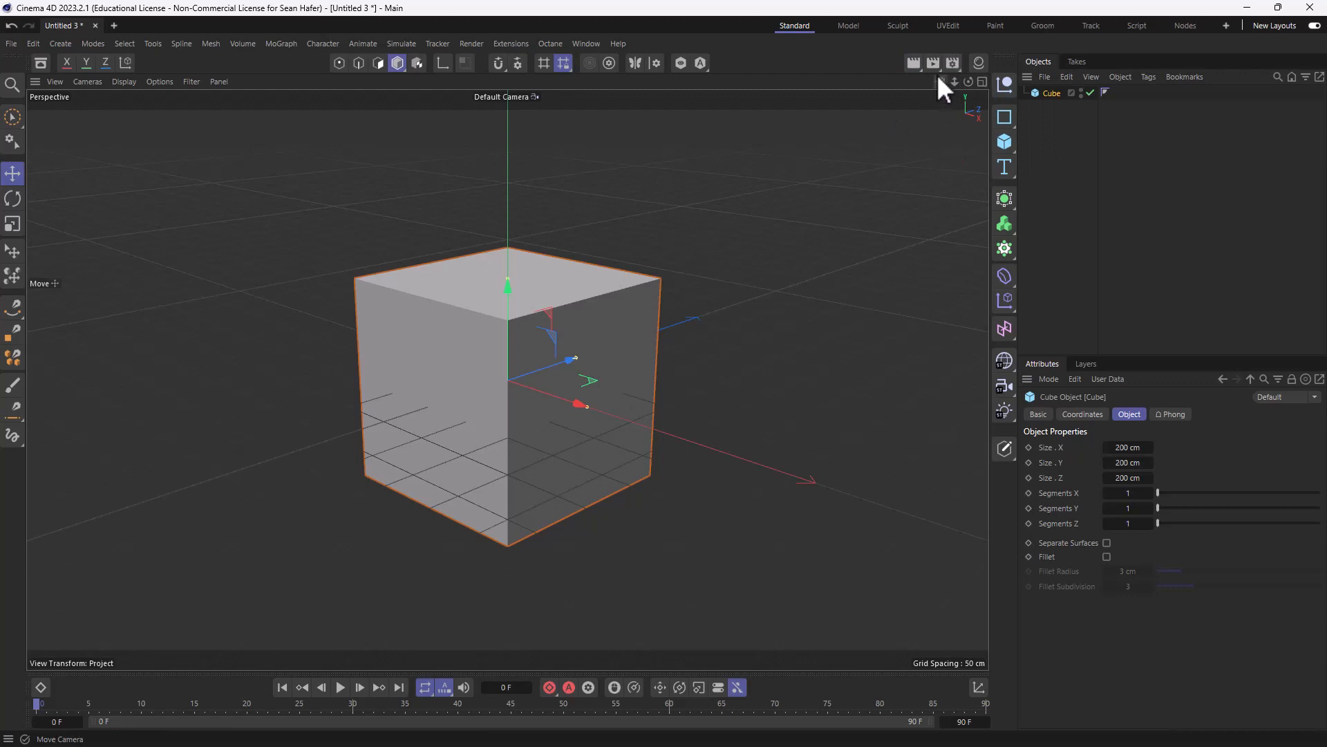
pyautogui.click(932, 64)
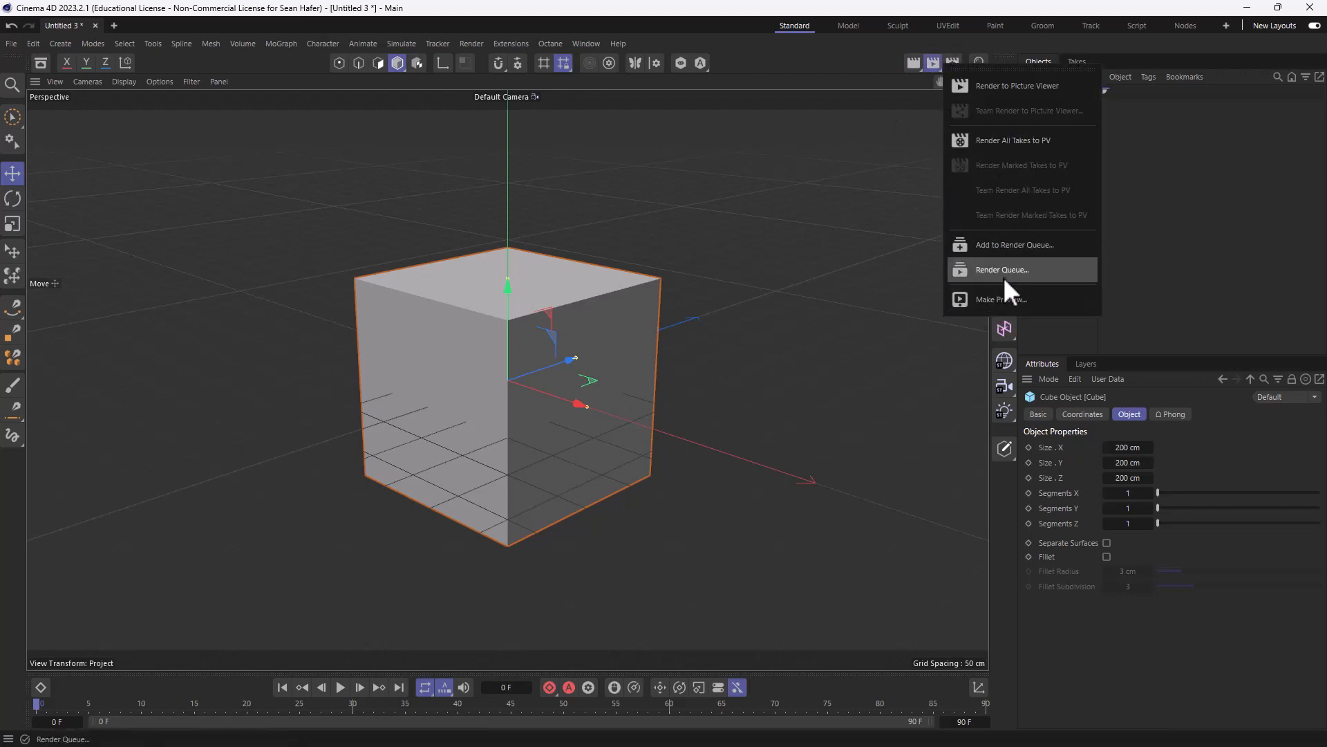
# Step: Close the render options list, and open and close the Material Manager to see where it docks
pyautogui.click(997, 236)
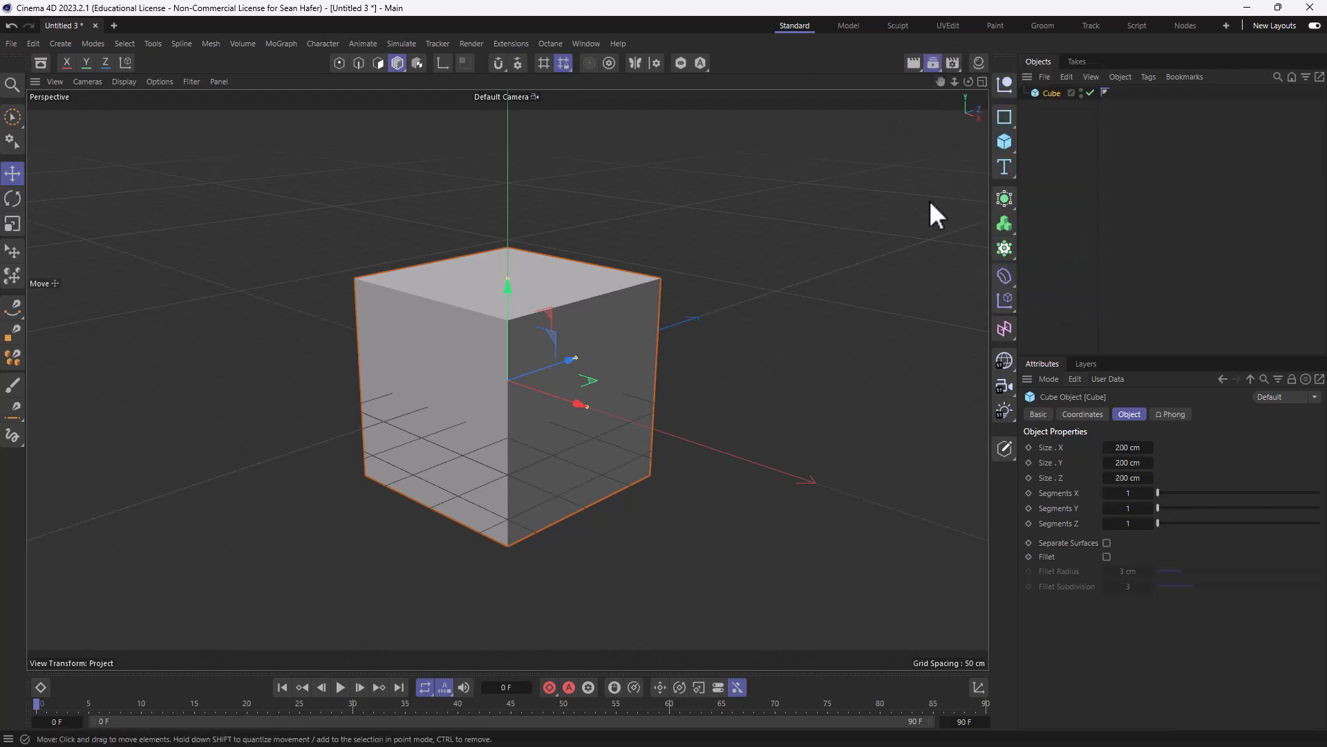
pyautogui.click(980, 65)
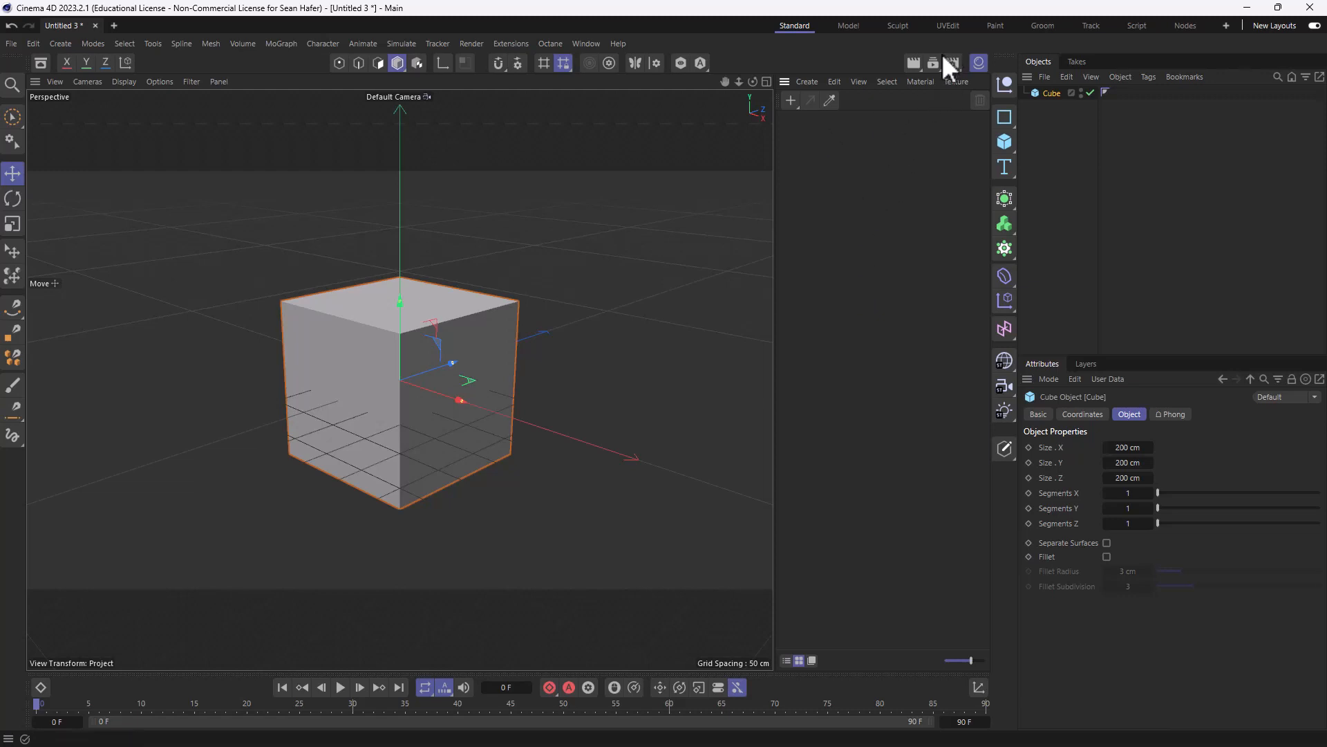
pyautogui.click(981, 62)
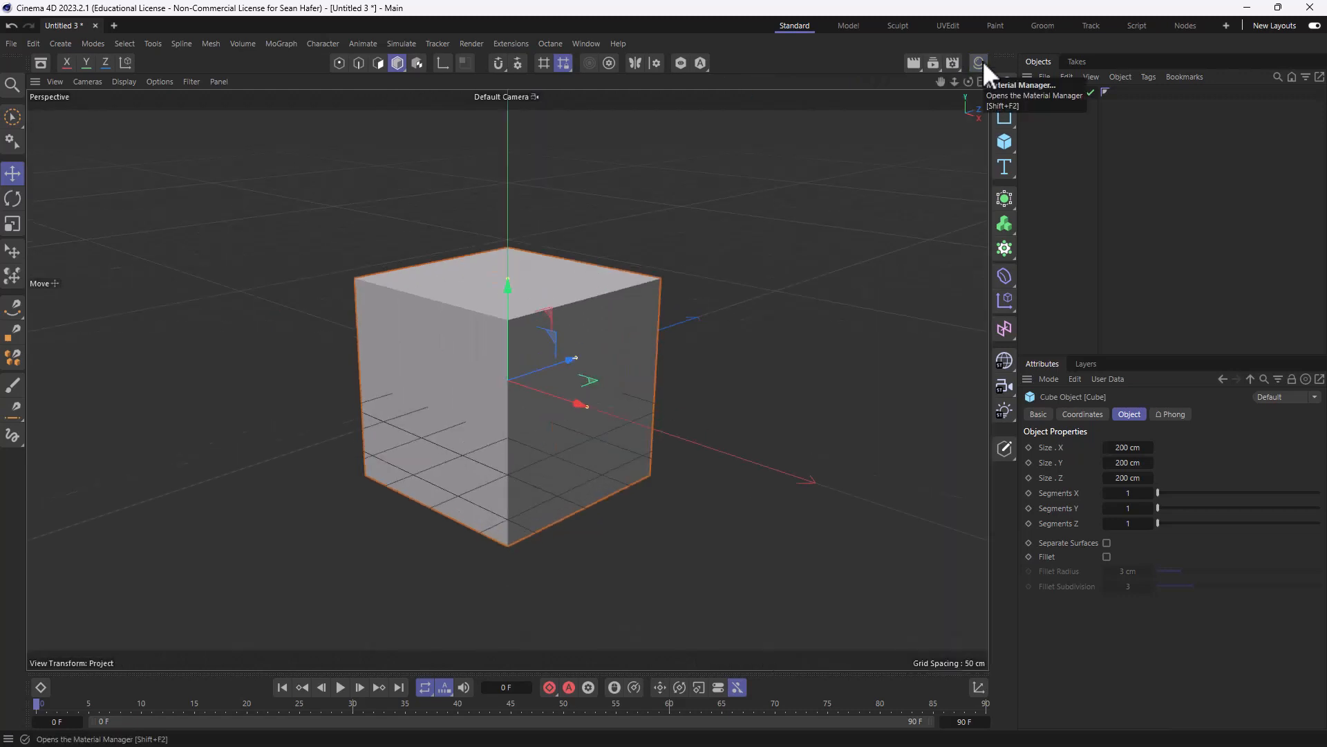
pyautogui.click(981, 62)
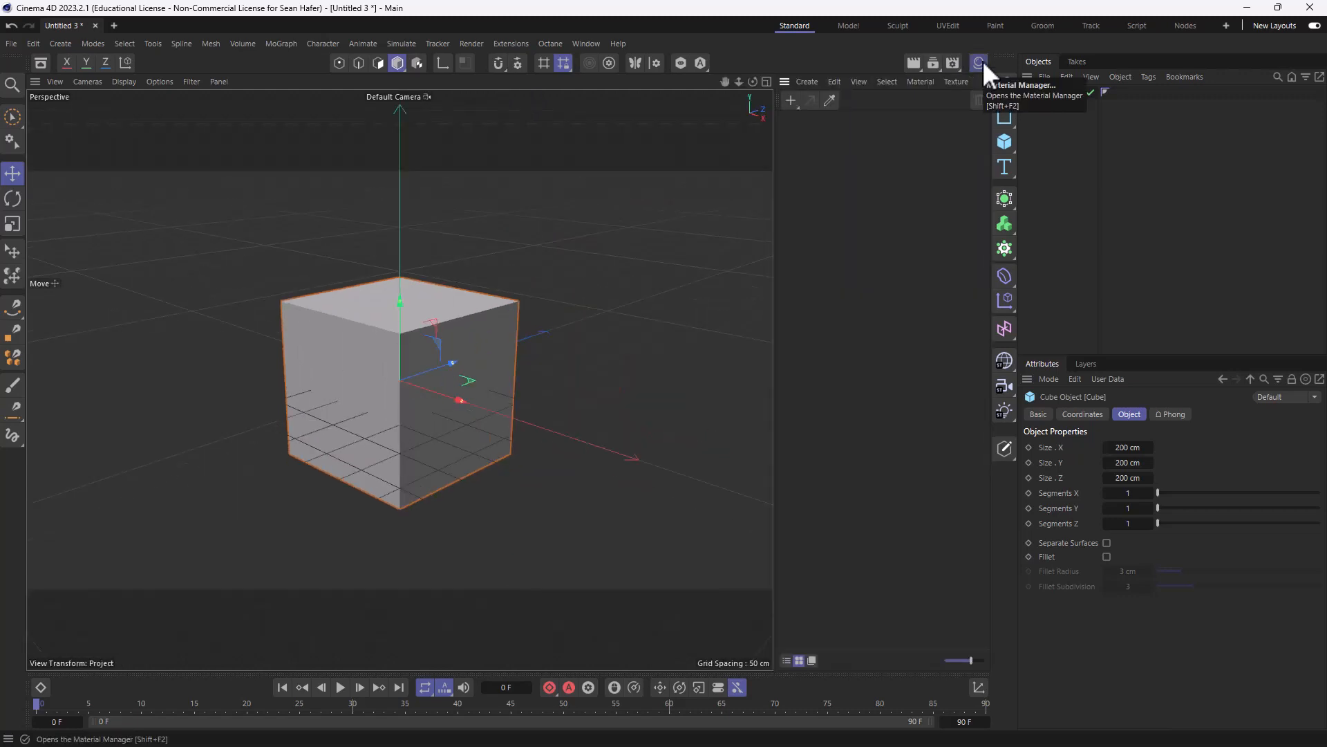
pyautogui.click(980, 62)
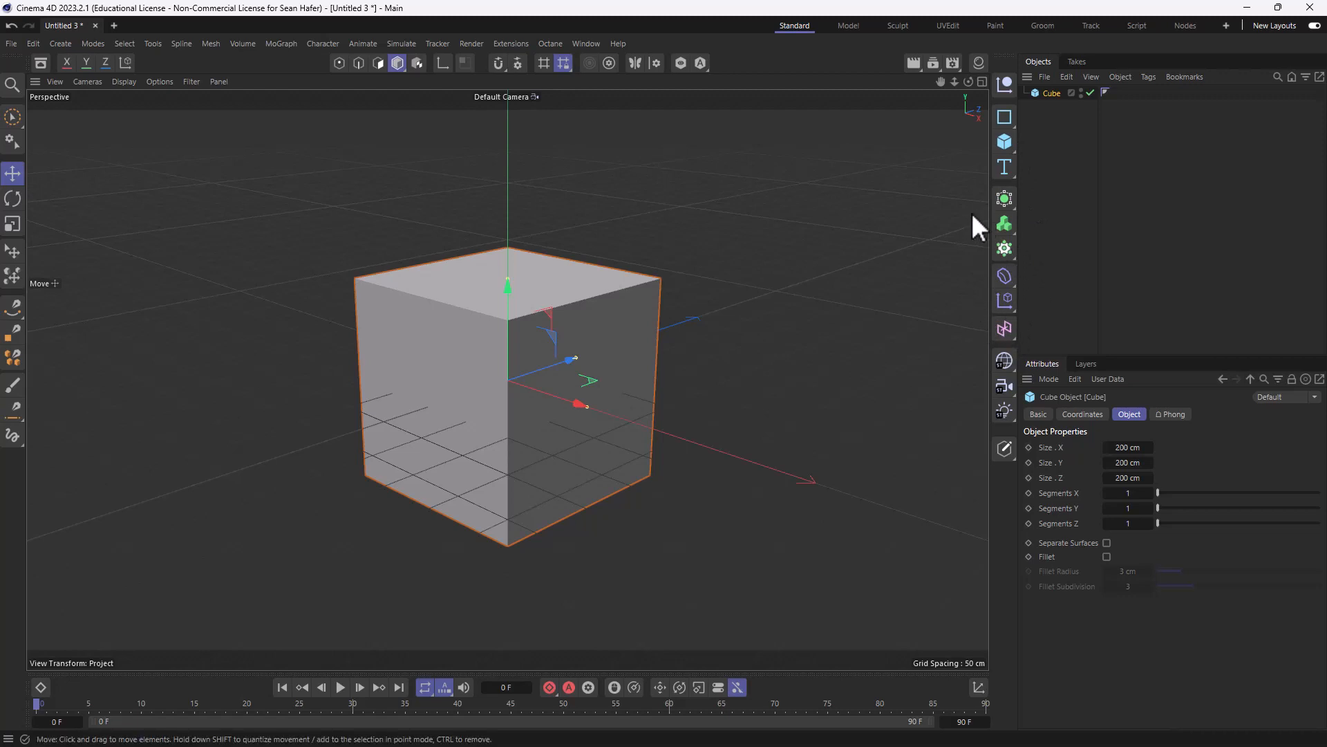
# Step: Examine the object creation lists for splines, primitives, text, generators, scene objects, cameras and lights without adding anything
pyautogui.click(1003, 119)
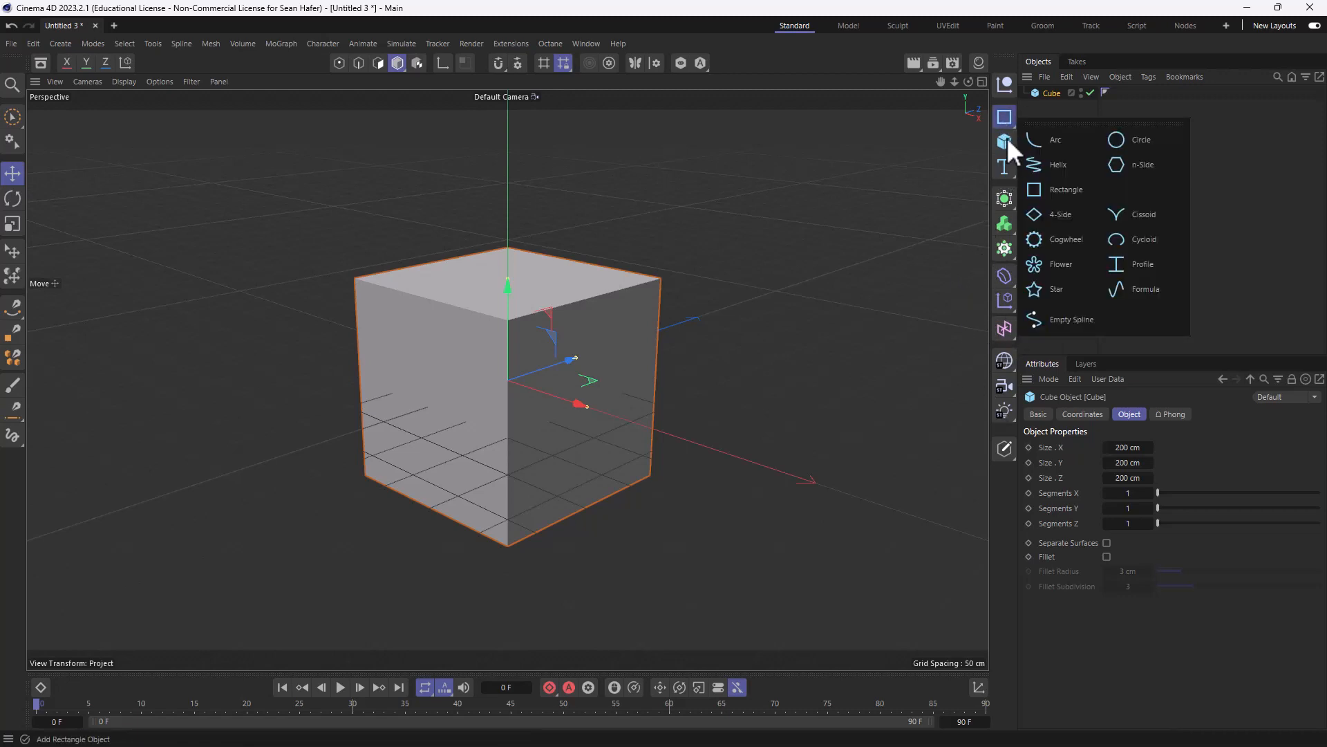
pyautogui.click(1006, 140)
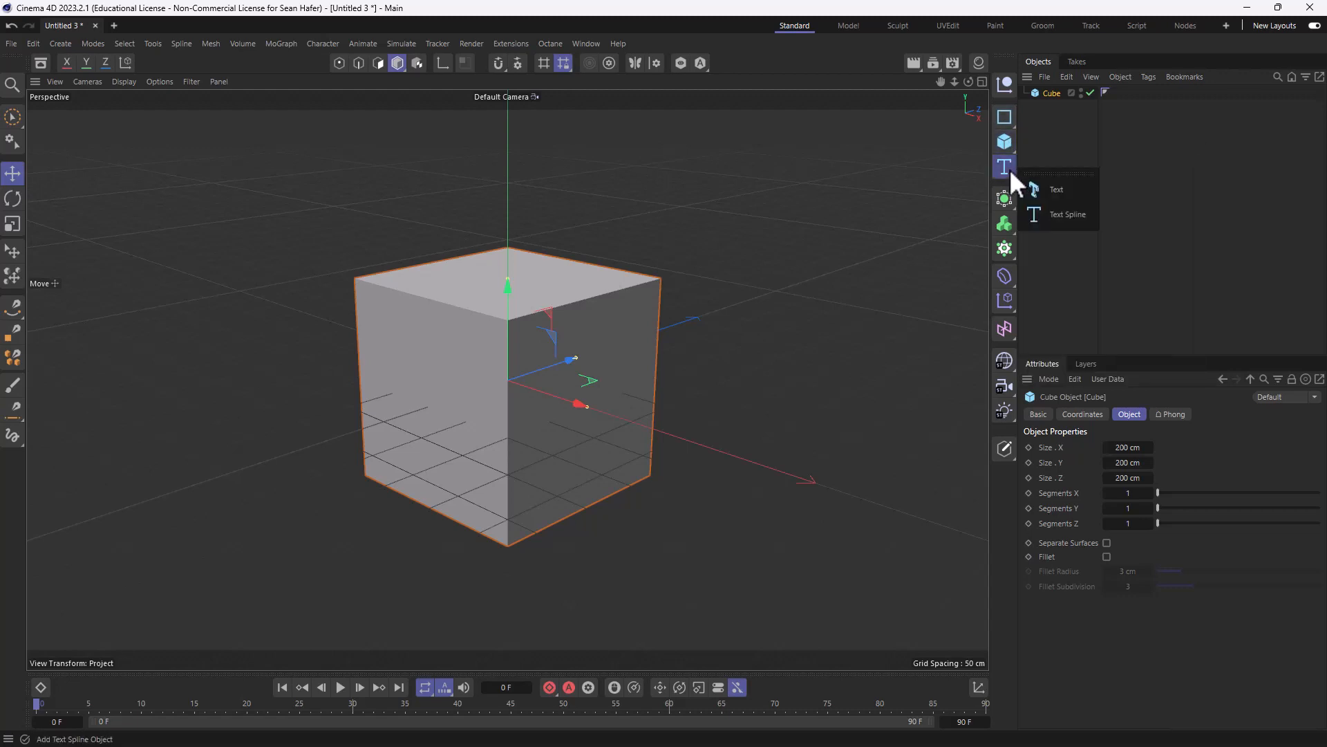
pyautogui.click(1006, 201)
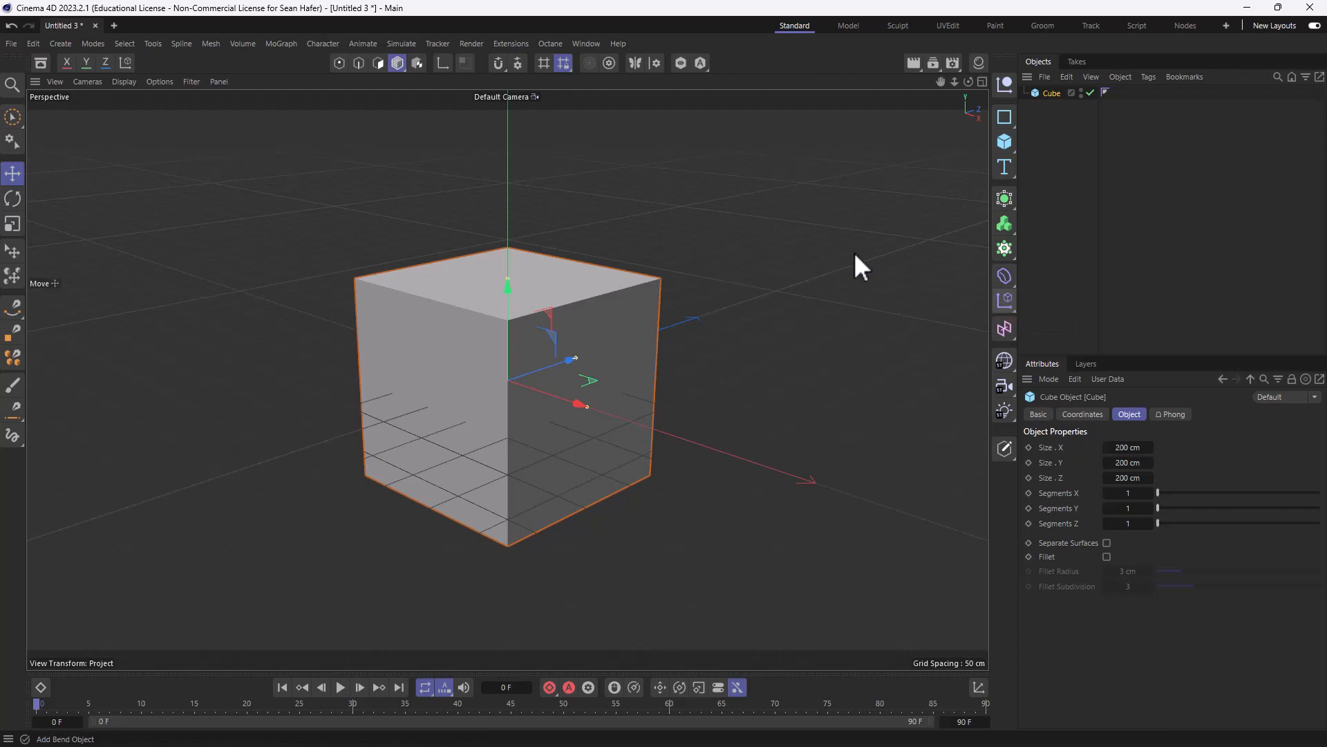
pyautogui.click(1010, 360)
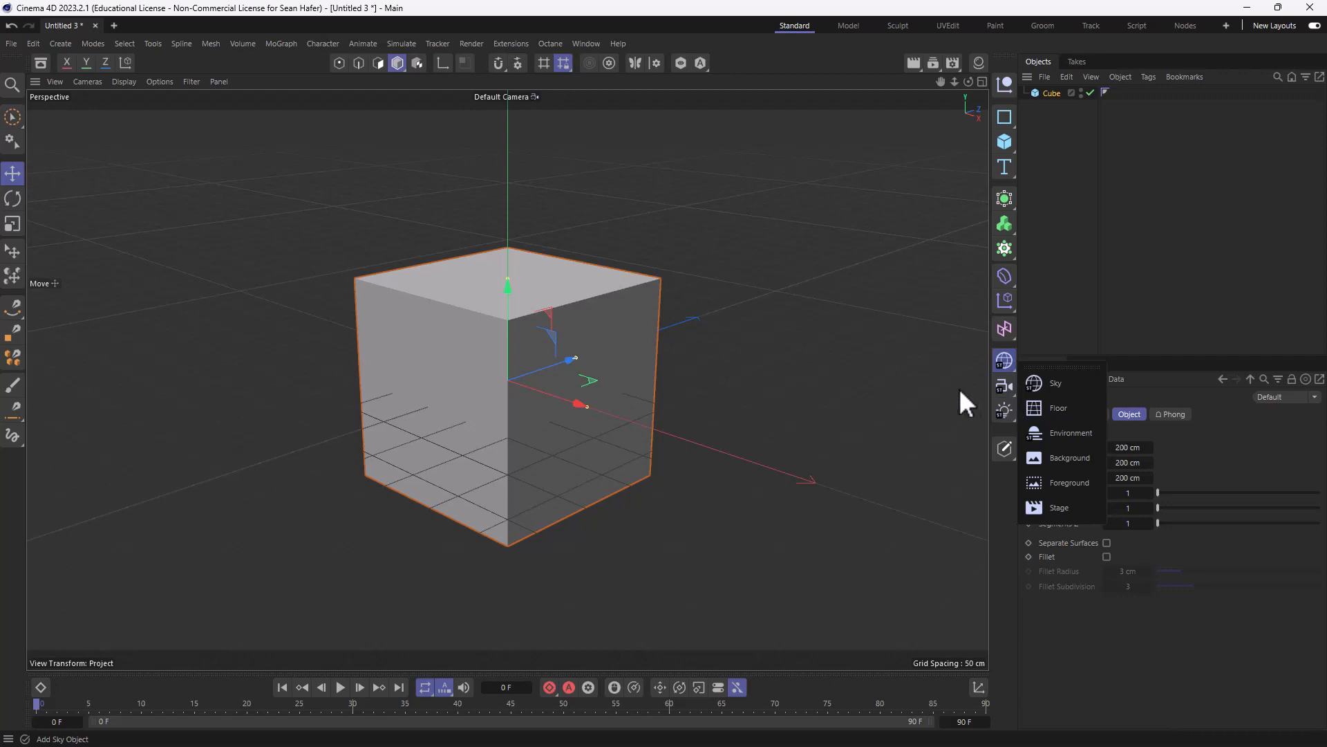
pyautogui.click(1005, 390)
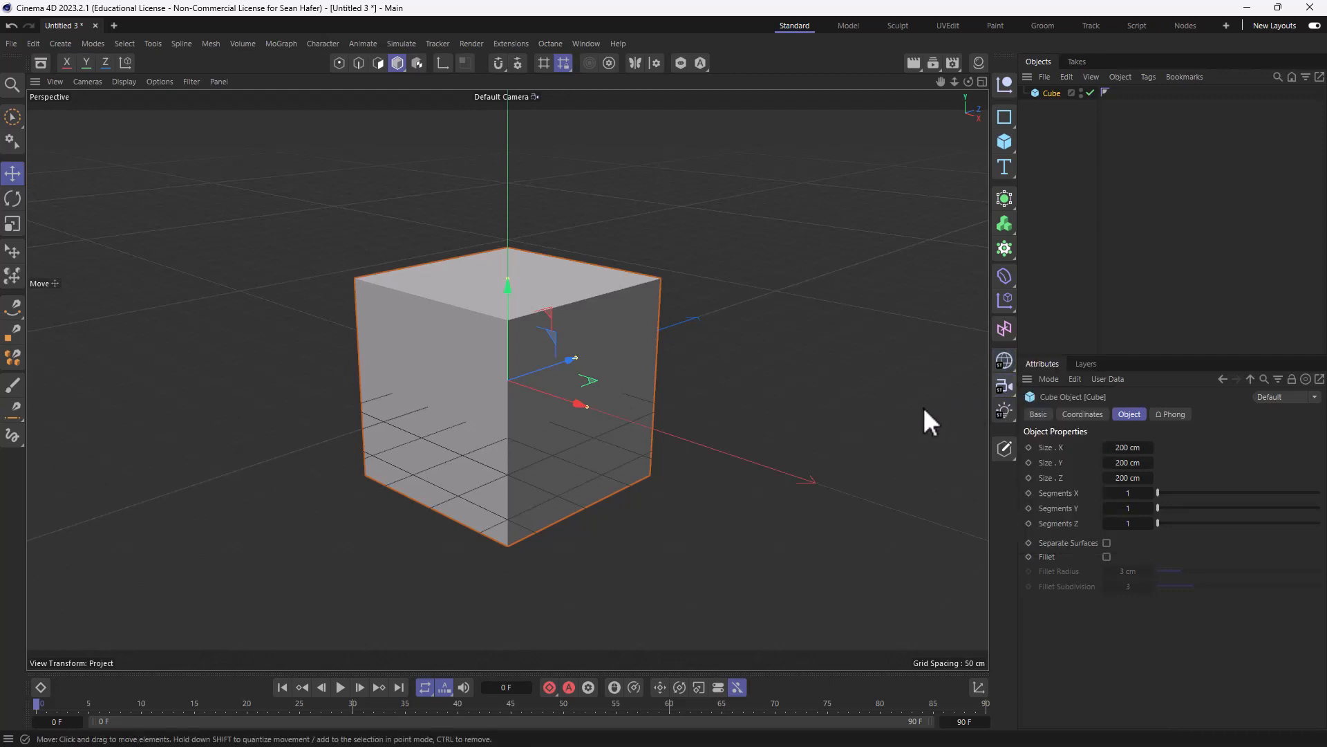
pyautogui.click(1006, 410)
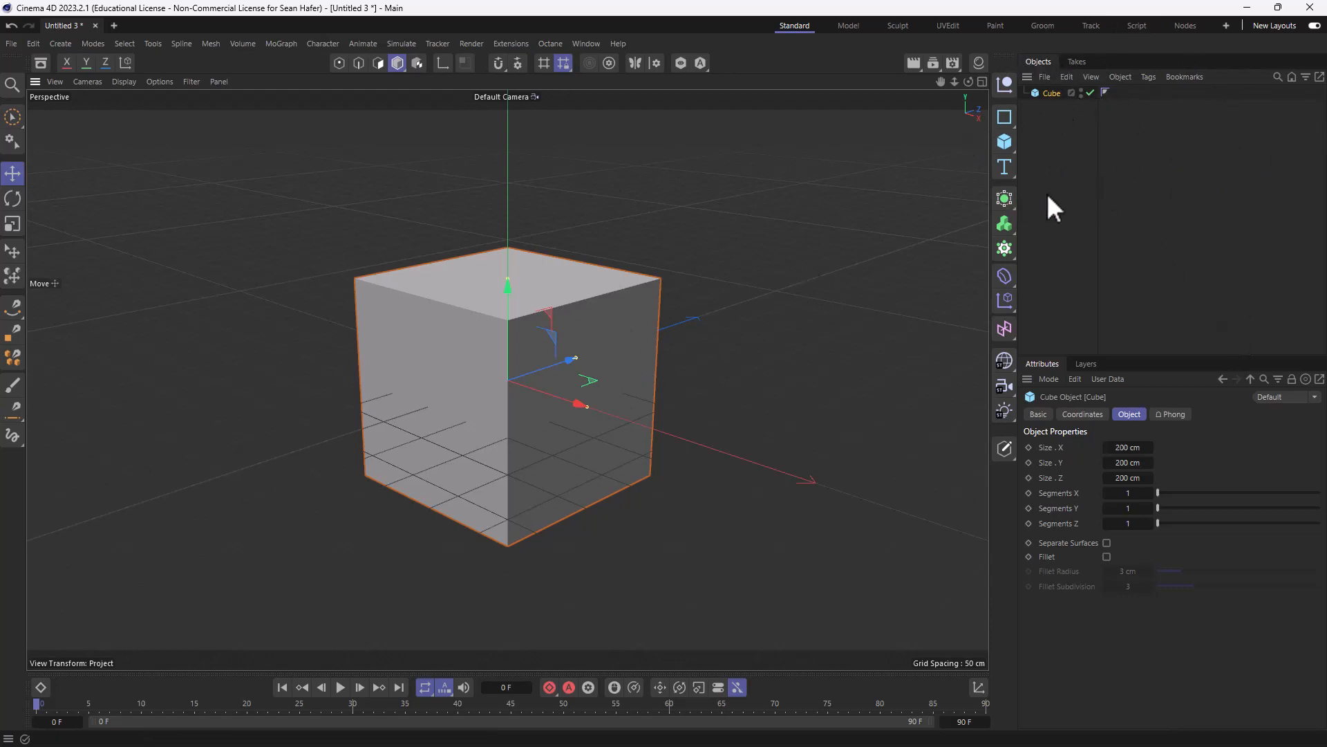
# Step: Rename the cube object as Box
pyautogui.doubleClick(1050, 93)
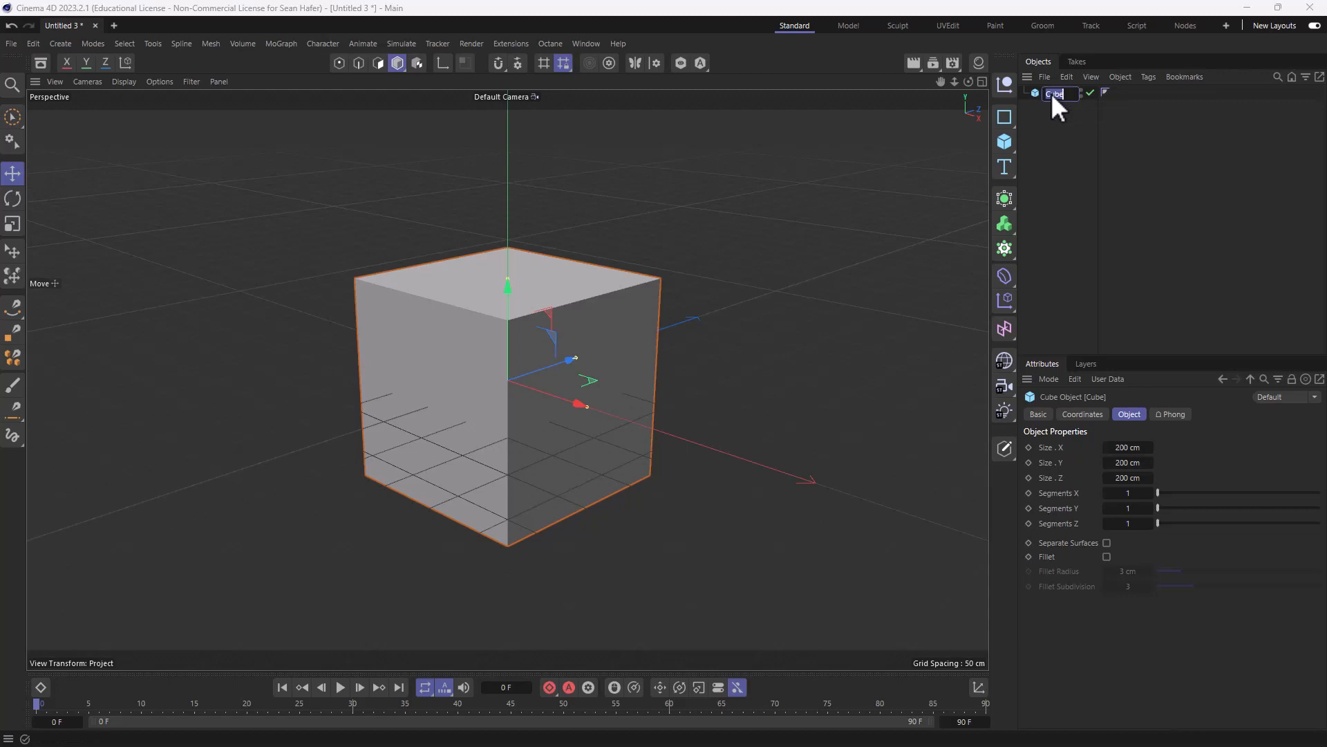
pyautogui.write('Box')
pyautogui.press('Return')
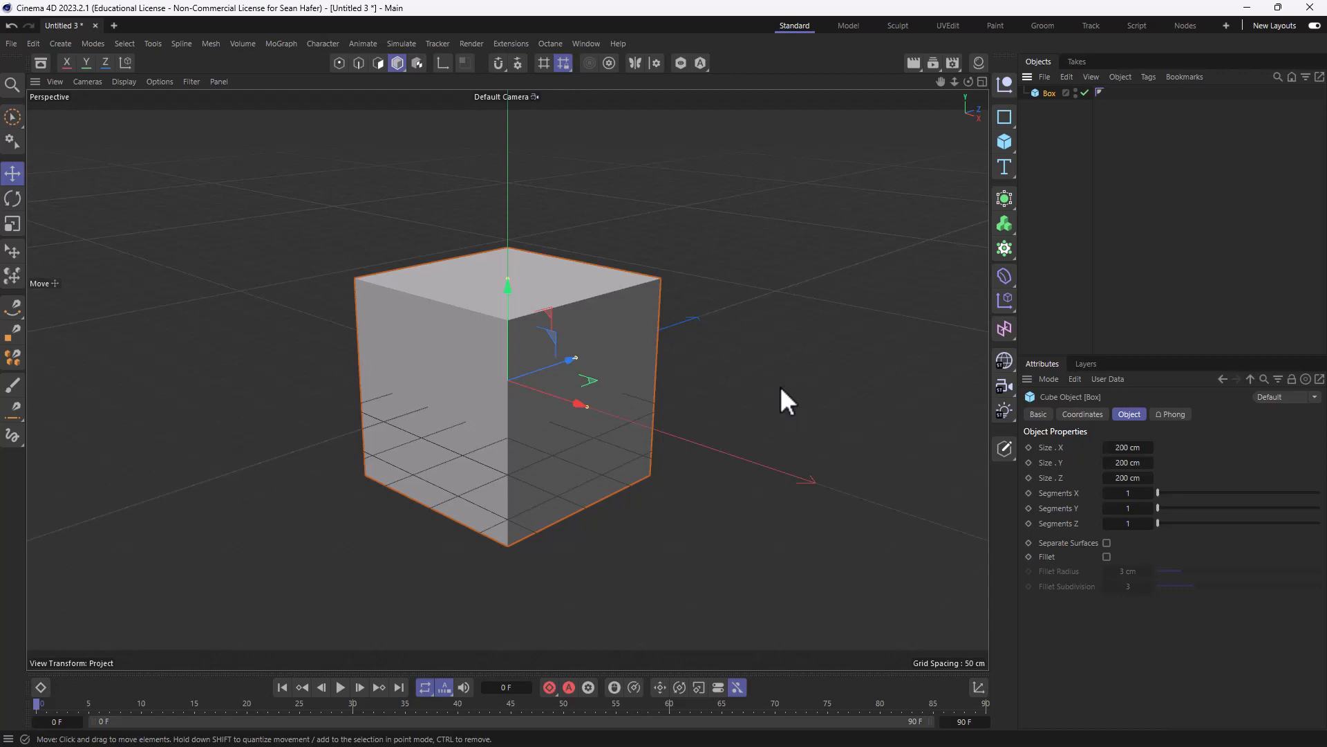
# Step: Disable the Box object, enable it again, and clear the selection
pyautogui.click(1085, 93)
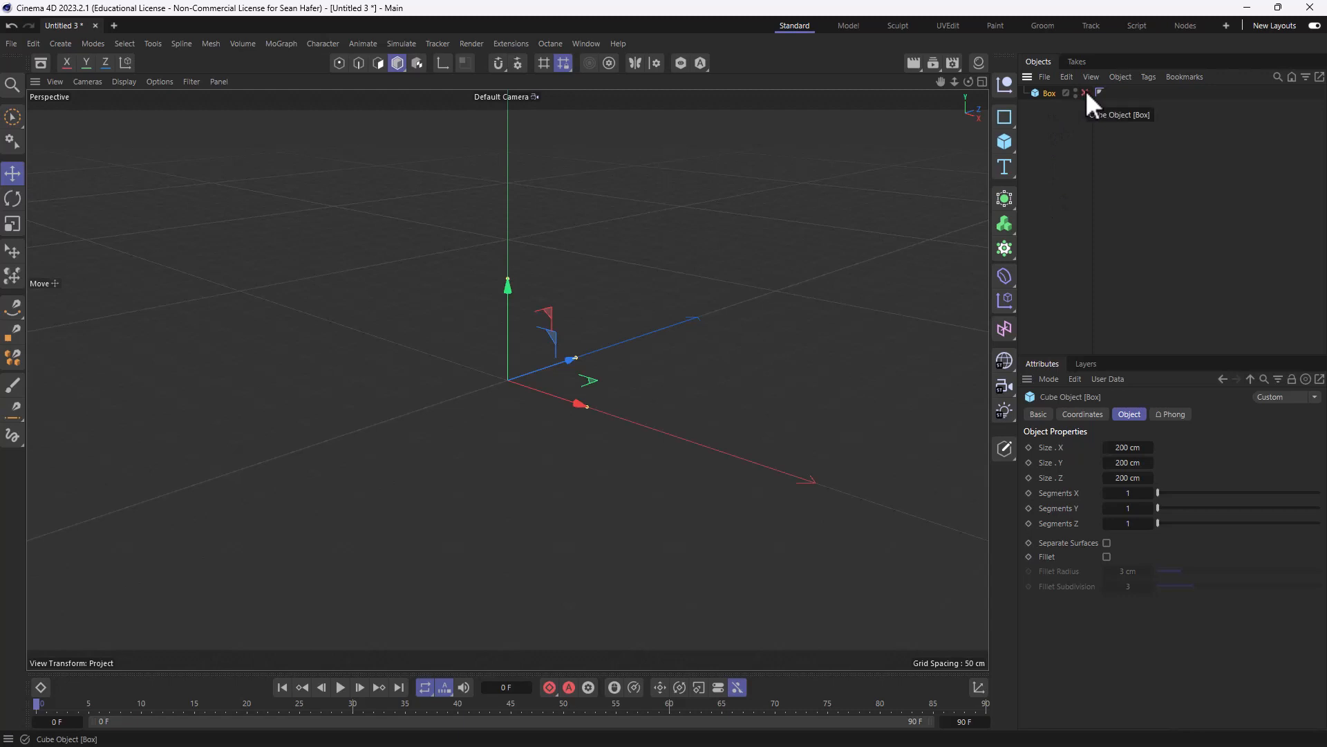
pyautogui.click(1085, 92)
pyautogui.click(1068, 176)
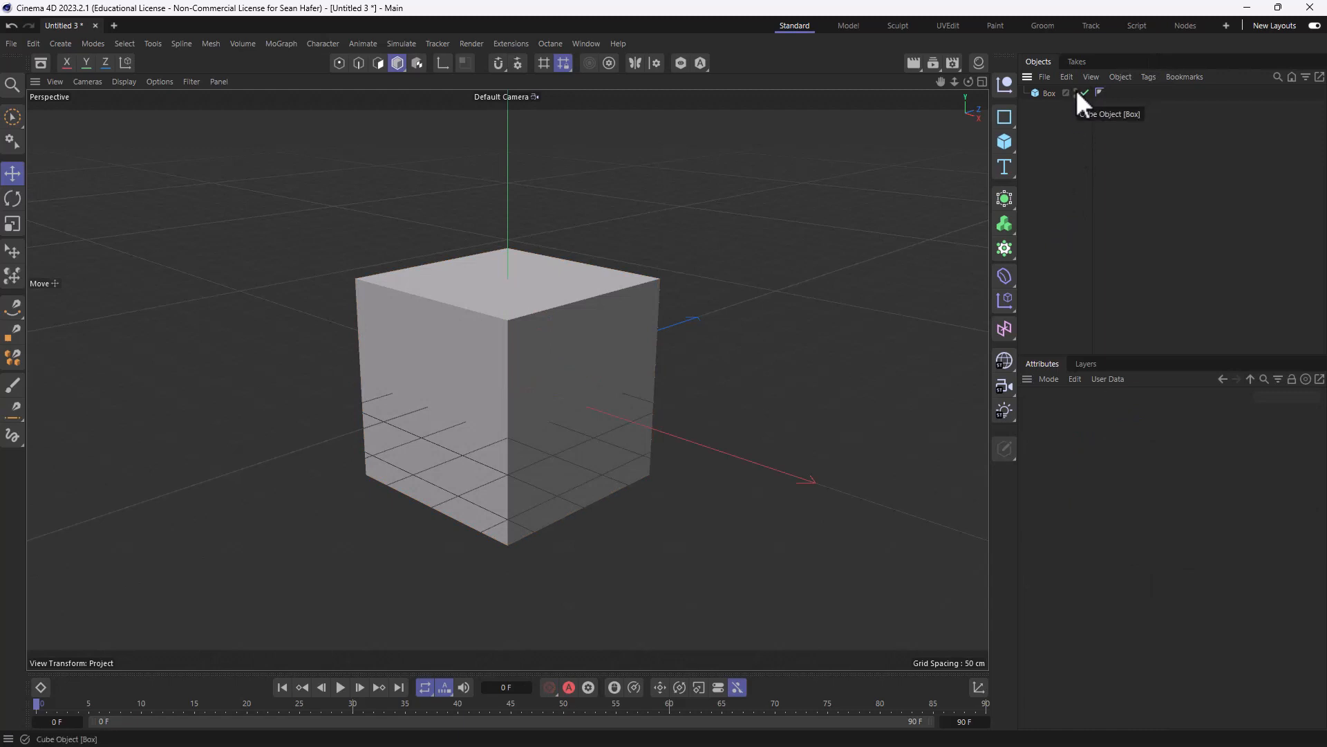
# Step: Hide the Box in the viewport and in renders, test-render the view, restore its render visibility and render again
pyautogui.doubleClick(1076, 90)
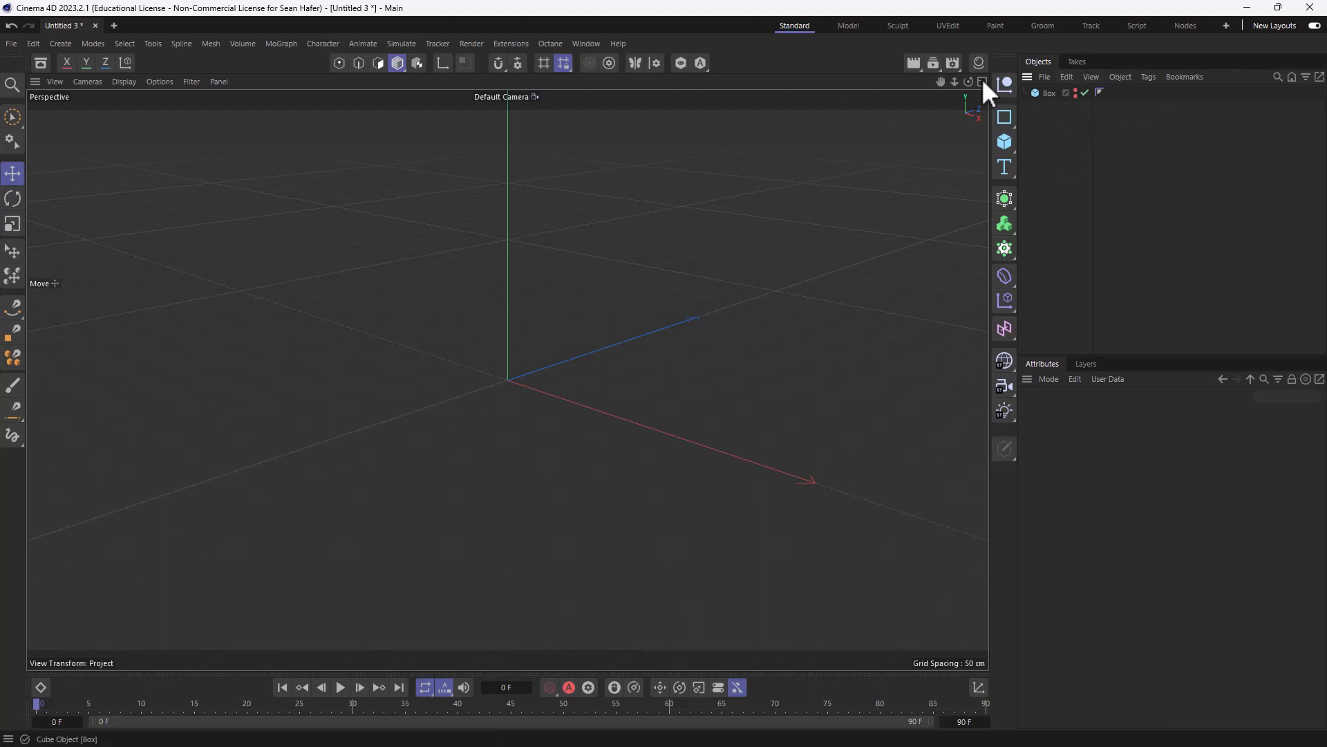
pyautogui.click(914, 63)
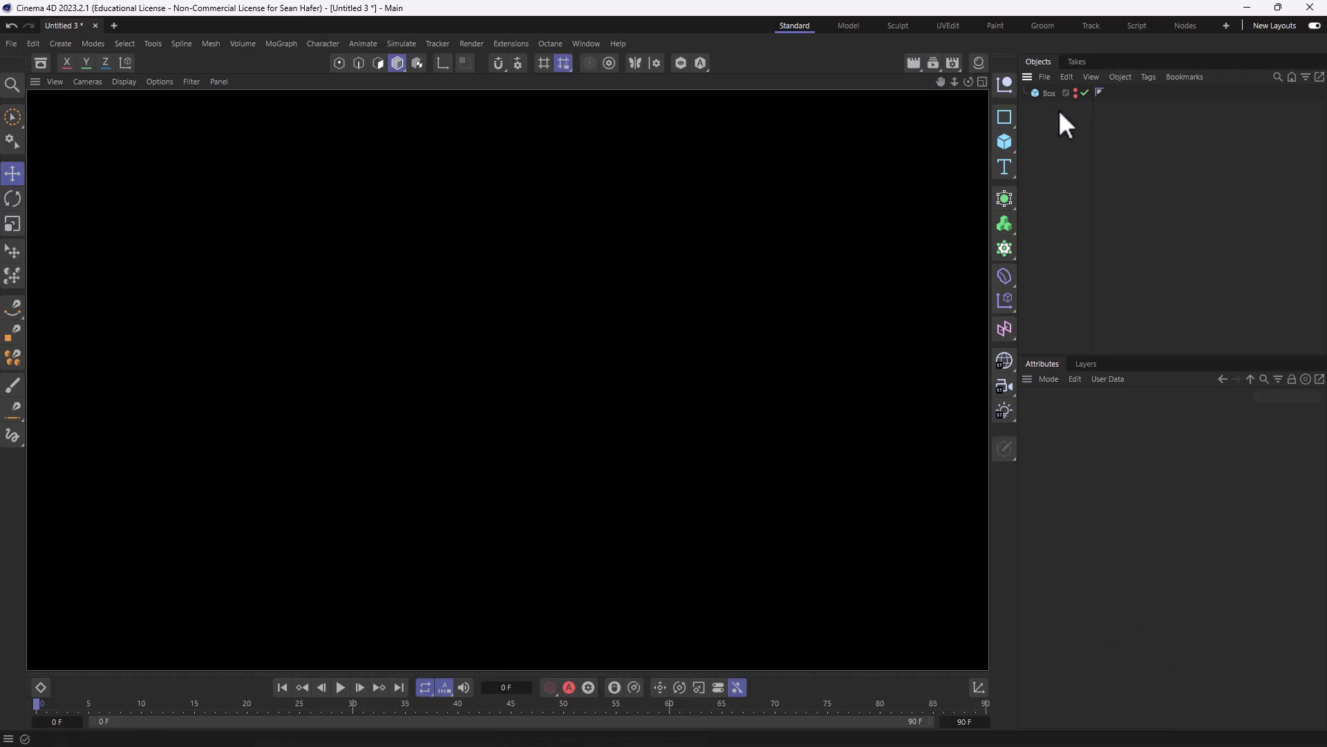
pyautogui.click(1077, 97)
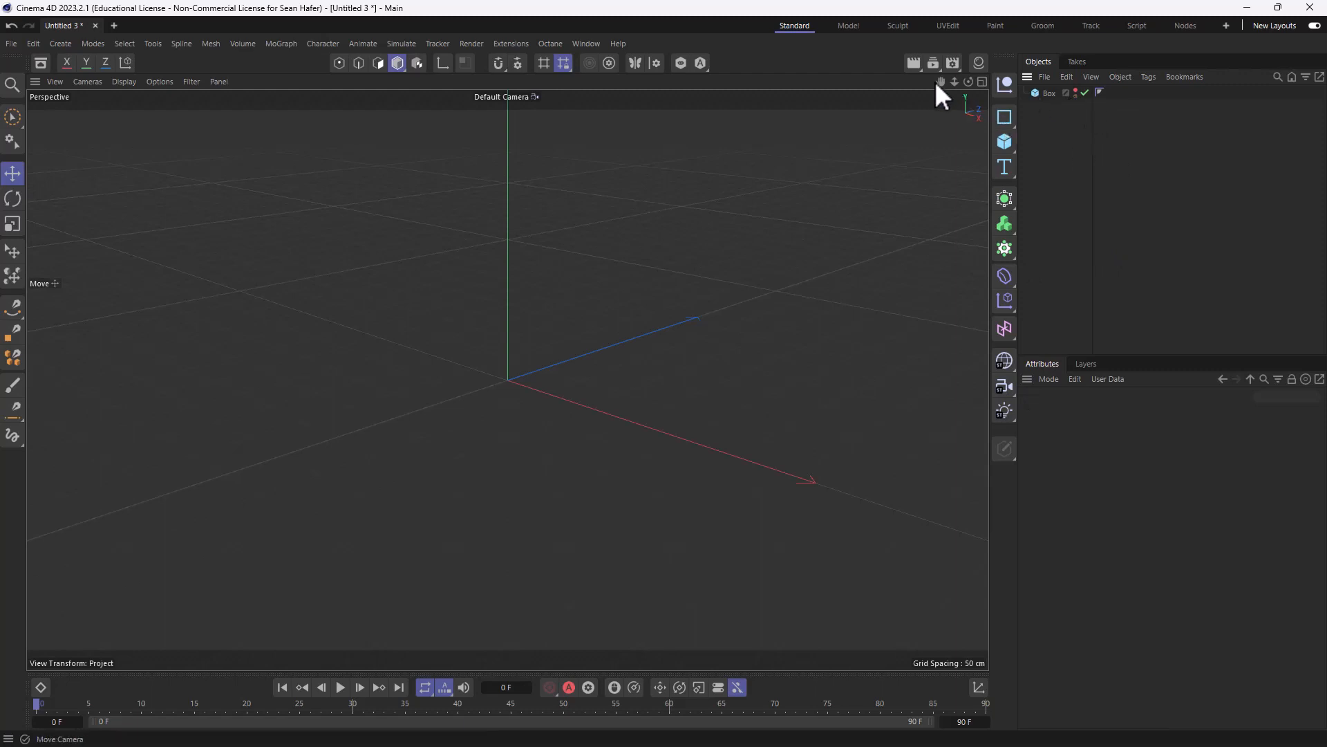
pyautogui.click(912, 62)
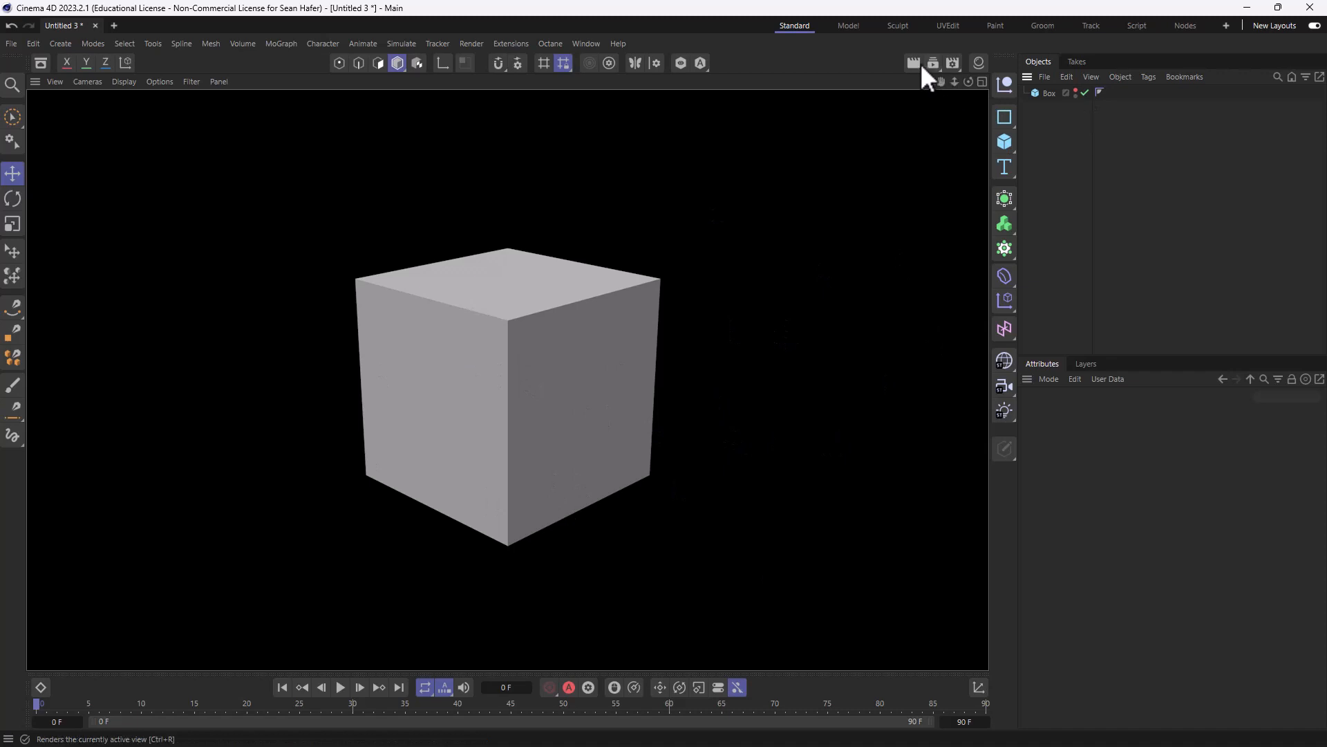
# Step: Show the Box in the viewport but hide it from renders, and test-render the view
pyautogui.click(1075, 94)
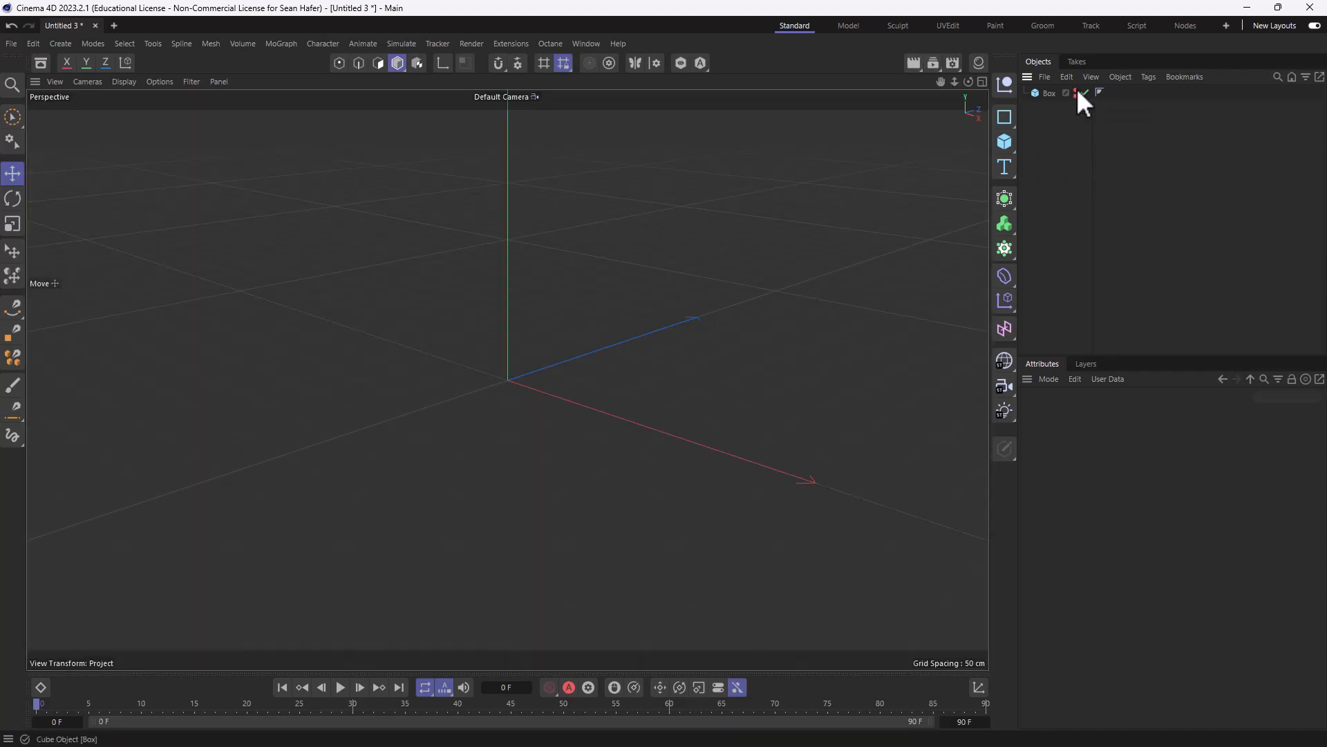
pyautogui.click(1075, 91)
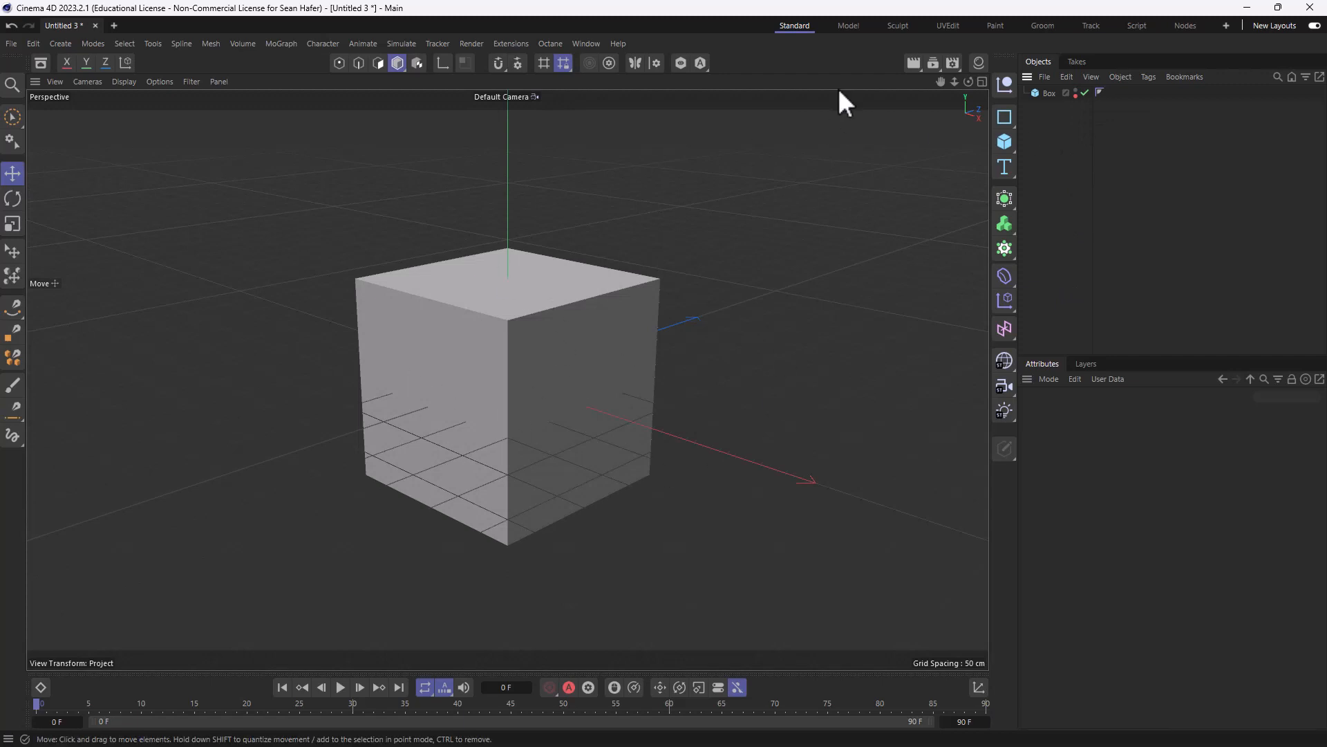
pyautogui.click(913, 62)
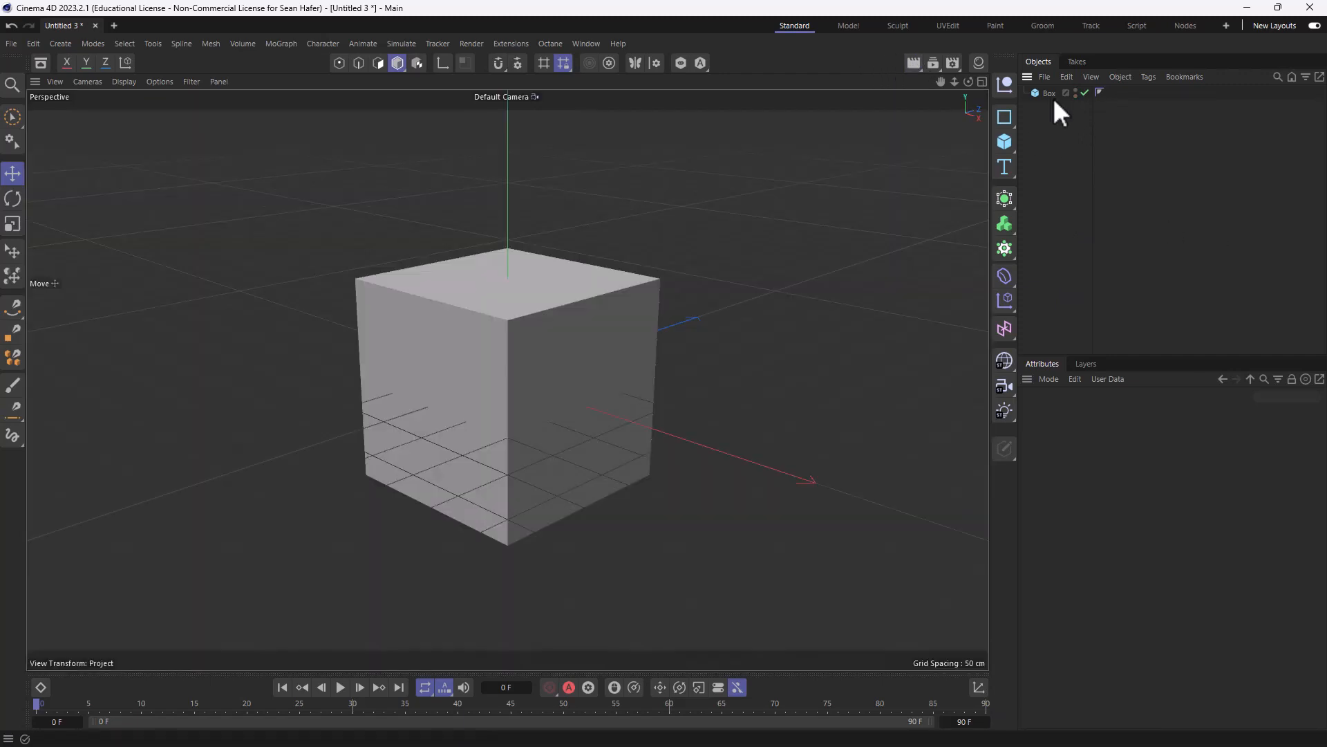
# Step: Activate the Move tool and select the Box object
pyautogui.click(1049, 94)
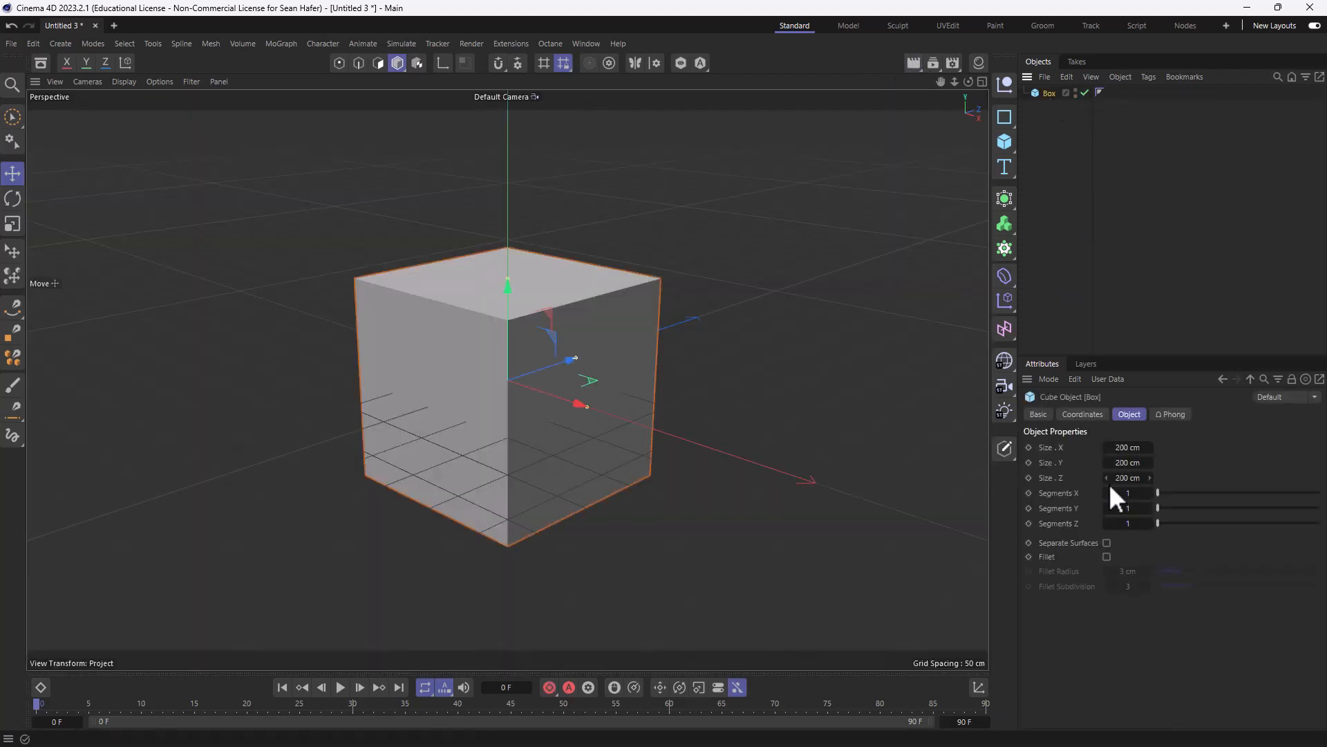
pyautogui.click(794, 293)
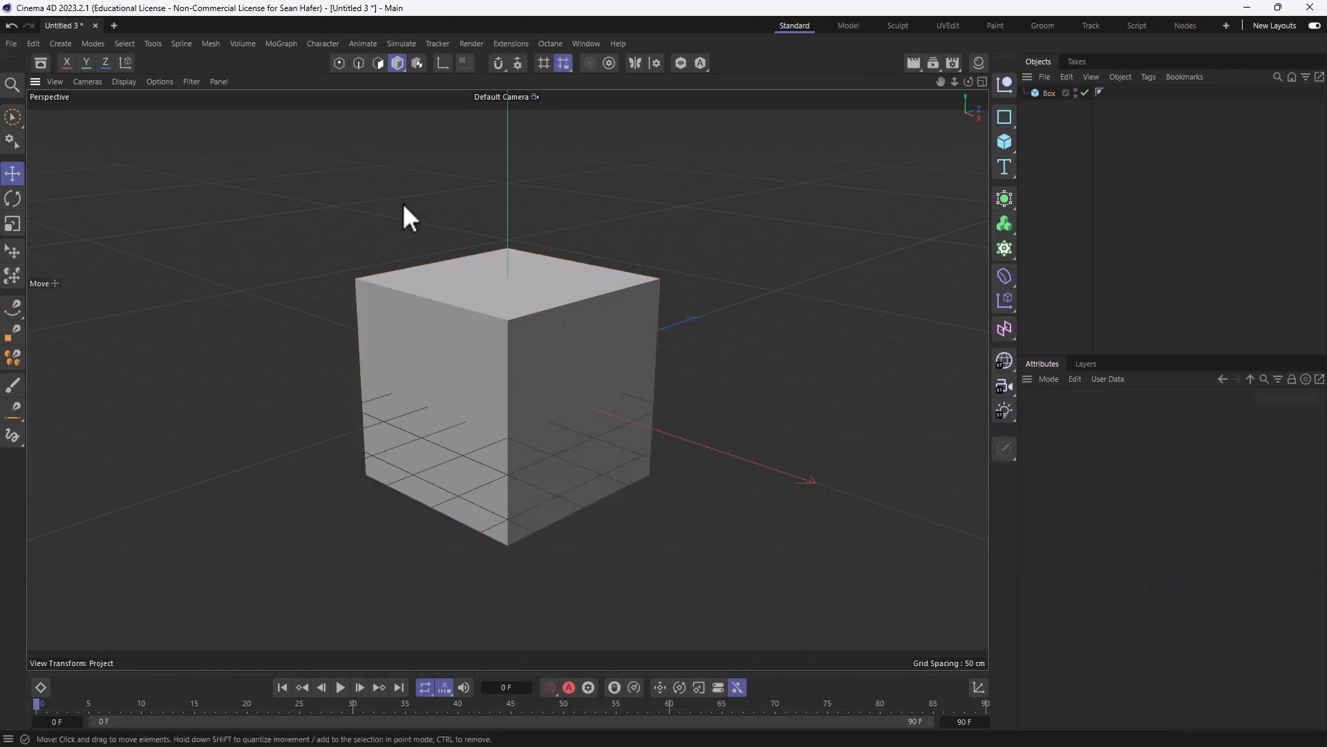
pyautogui.click(11, 173)
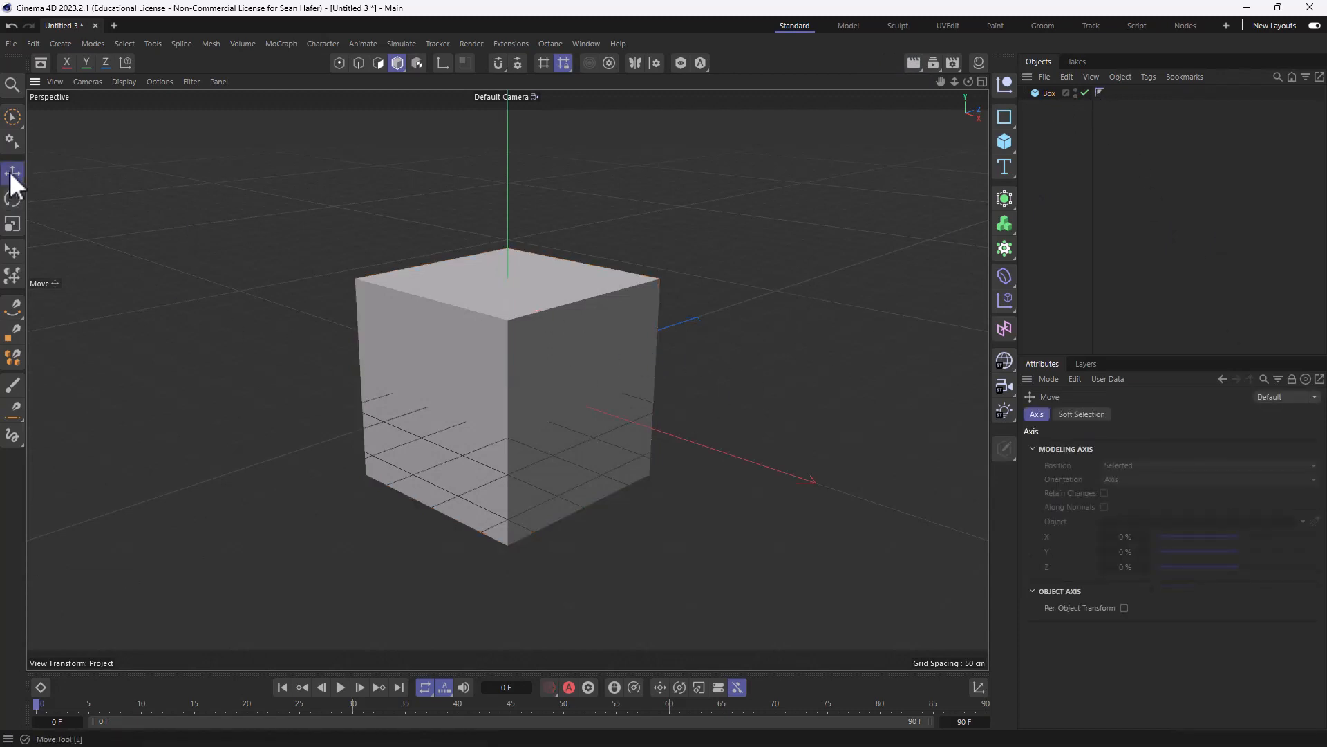
pyautogui.click(470, 350)
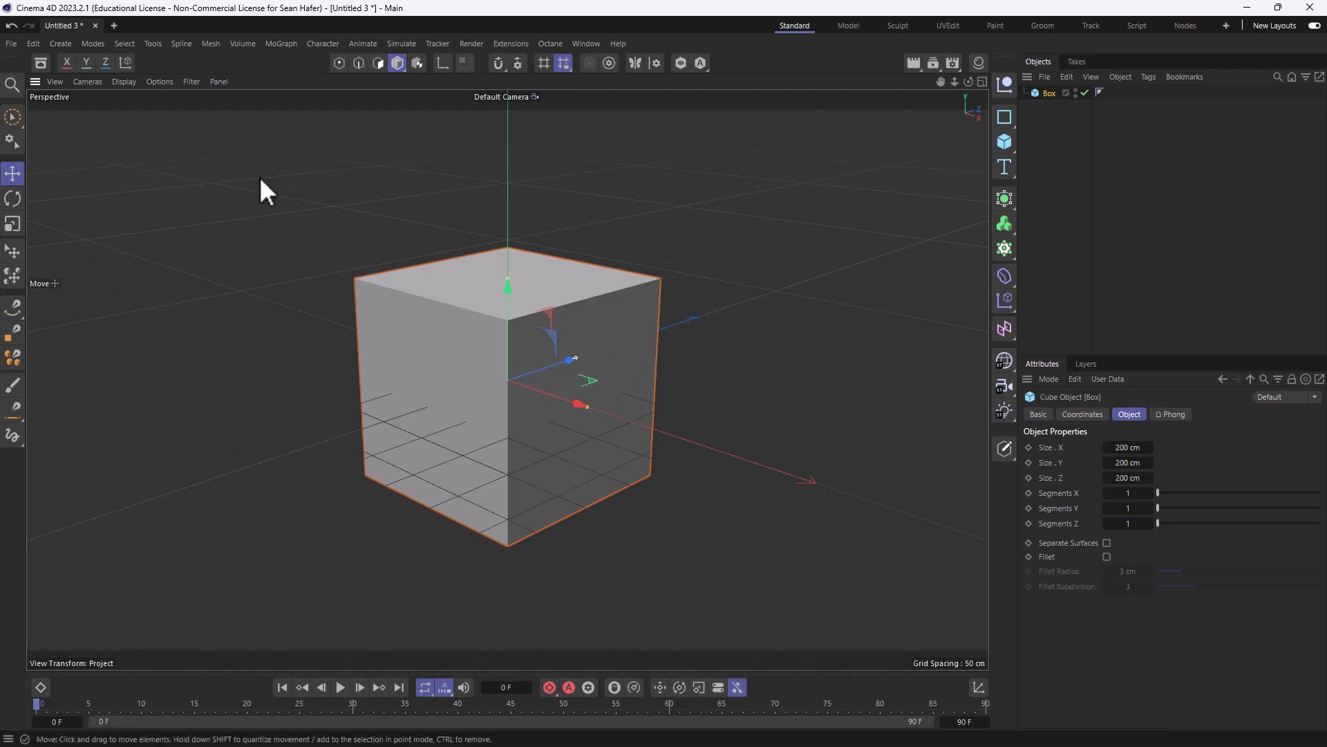
pyautogui.click(11, 173)
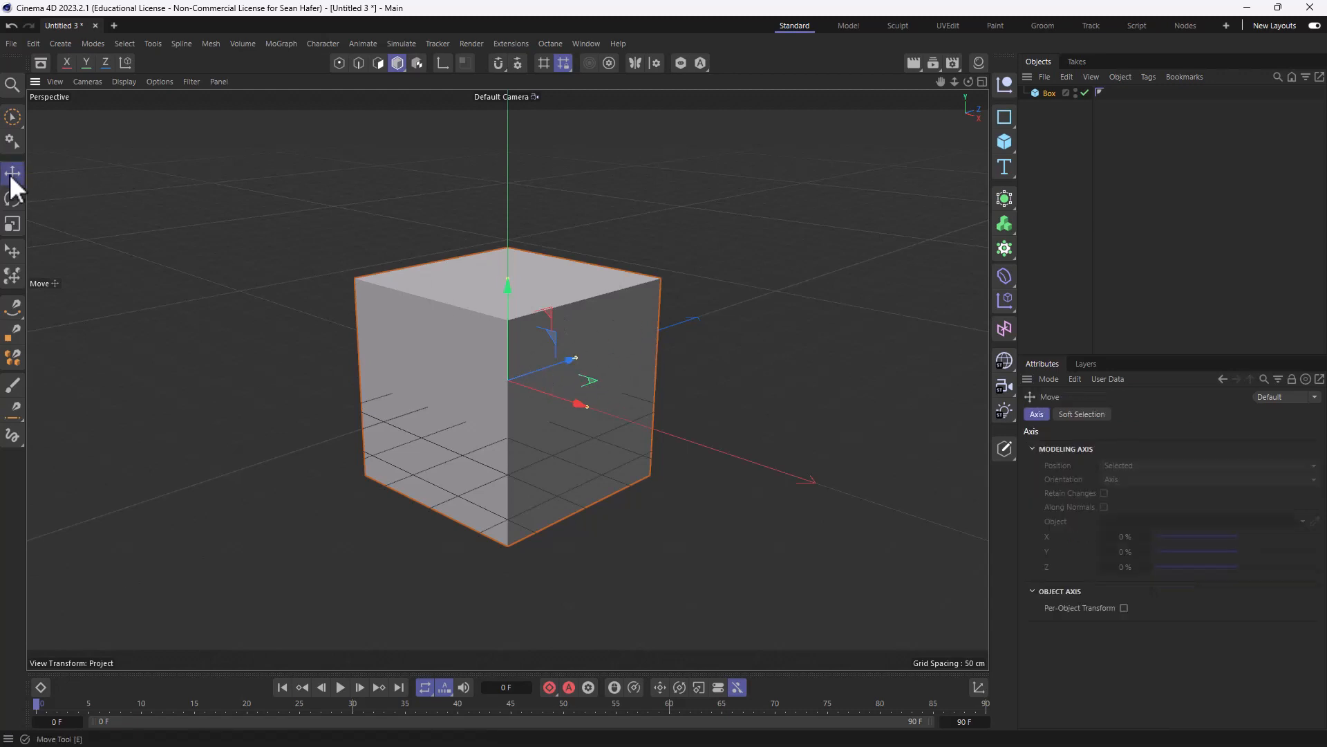
pyautogui.click(1048, 93)
# Step: Move the Box well away from the origin, delete it, and undo both changes
pyautogui.moveTo(557, 374); pyautogui.dragTo(898, 251)
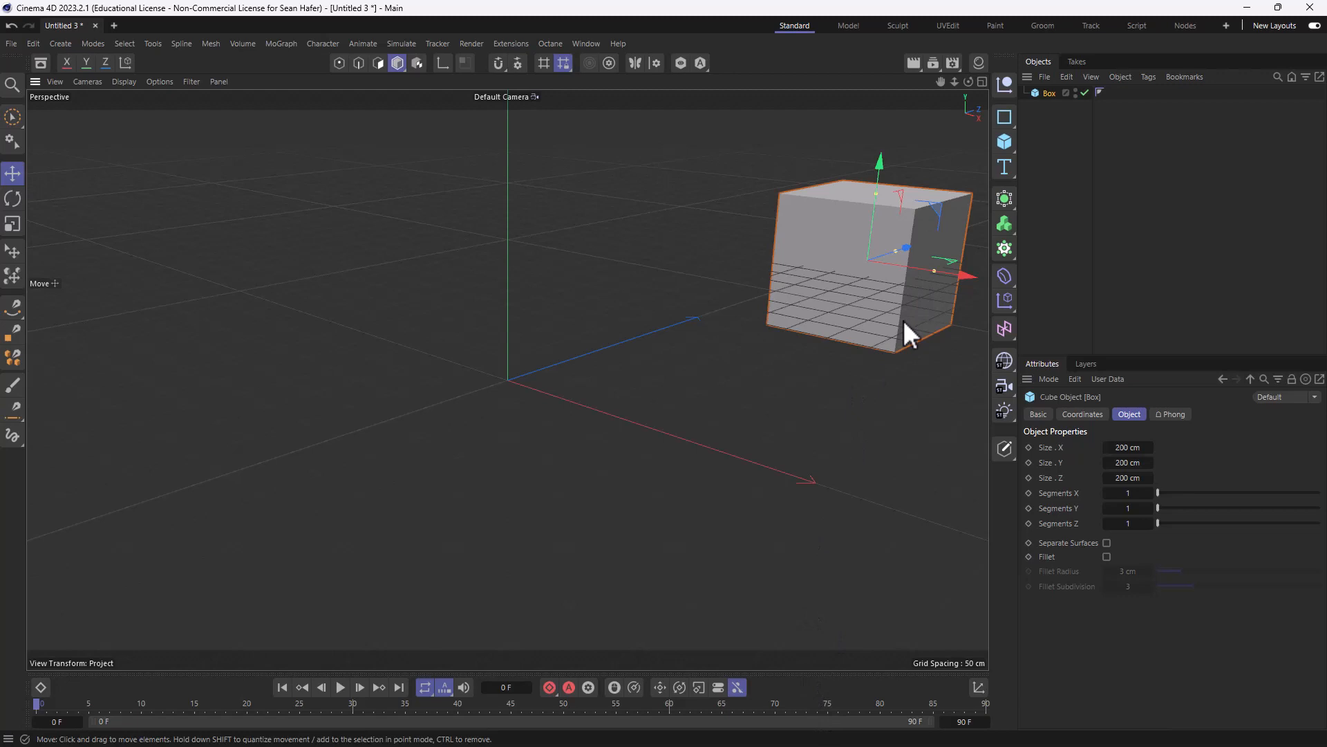
pyautogui.press('Delete')
pyautogui.hotkey('ctrl', 'z')
pyautogui.hotkey('ctrl', 'z')
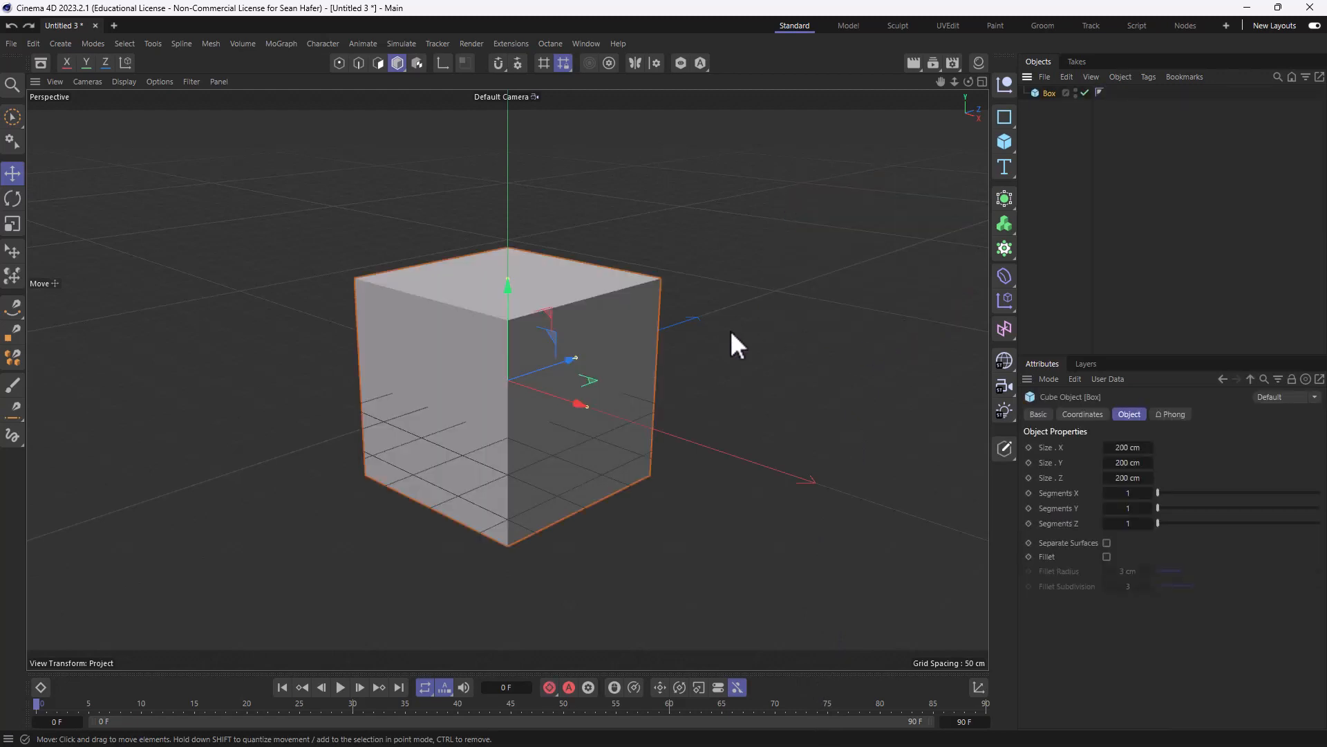
# Step: Move the Box along single axes, undo, shift it about 101 cm in the XY plane, and undo that move too
pyautogui.moveTo(568, 386); pyautogui.dragTo(510, 458)
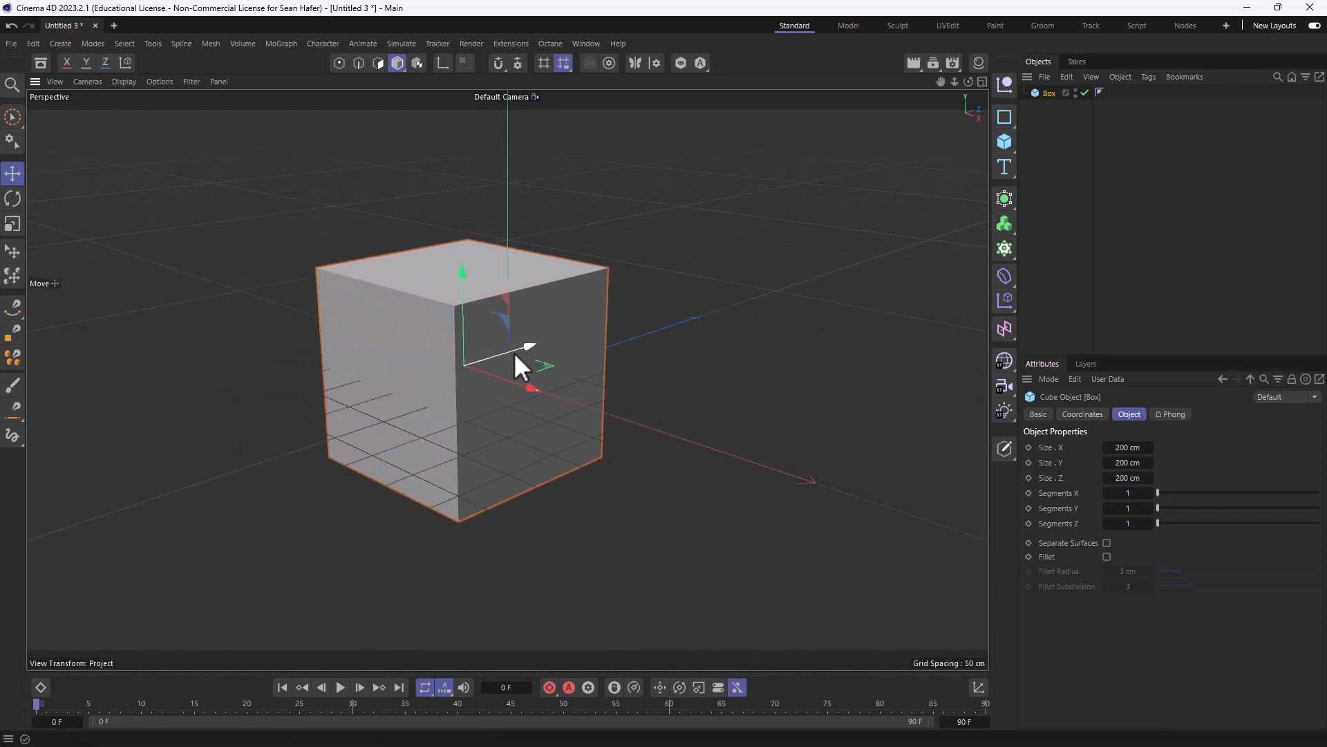
pyautogui.moveTo(463, 276); pyautogui.dragTo(451, 236)
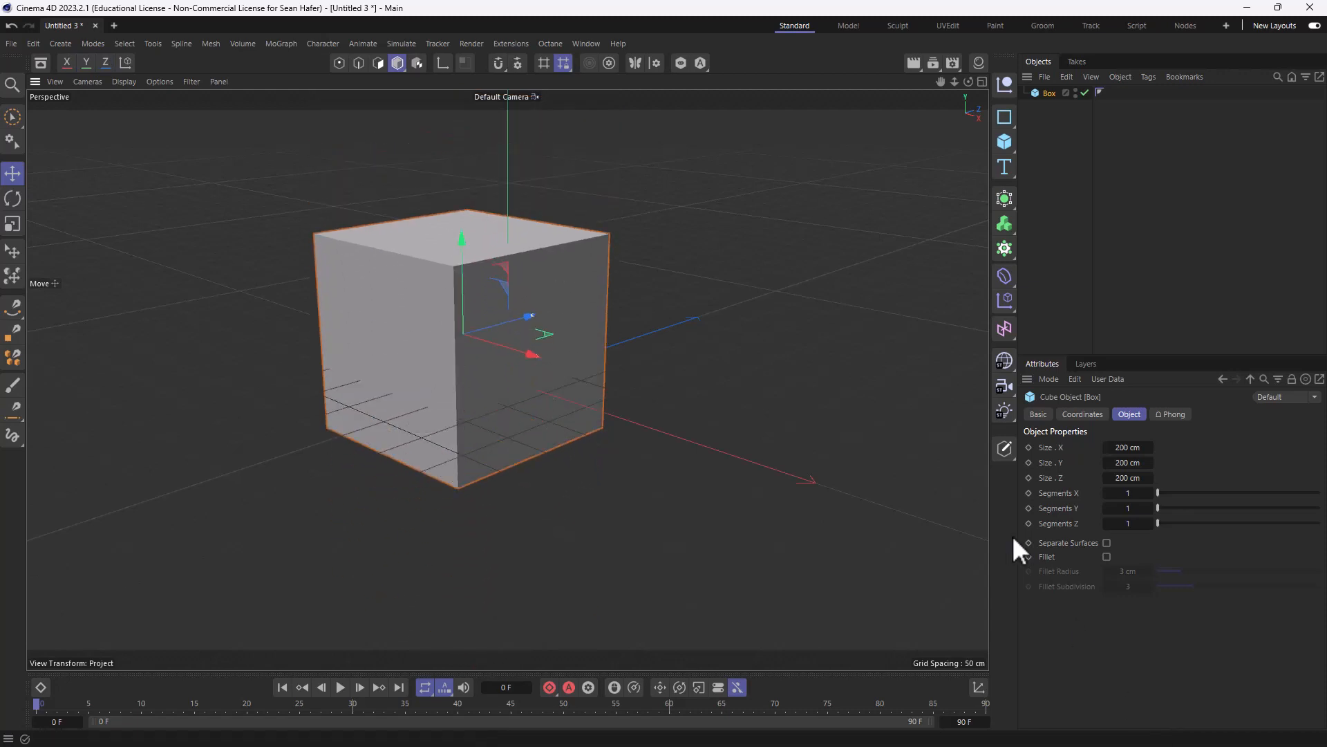
pyautogui.hotkey('ctrl', 'z')
pyautogui.hotkey('ctrl', 'z')
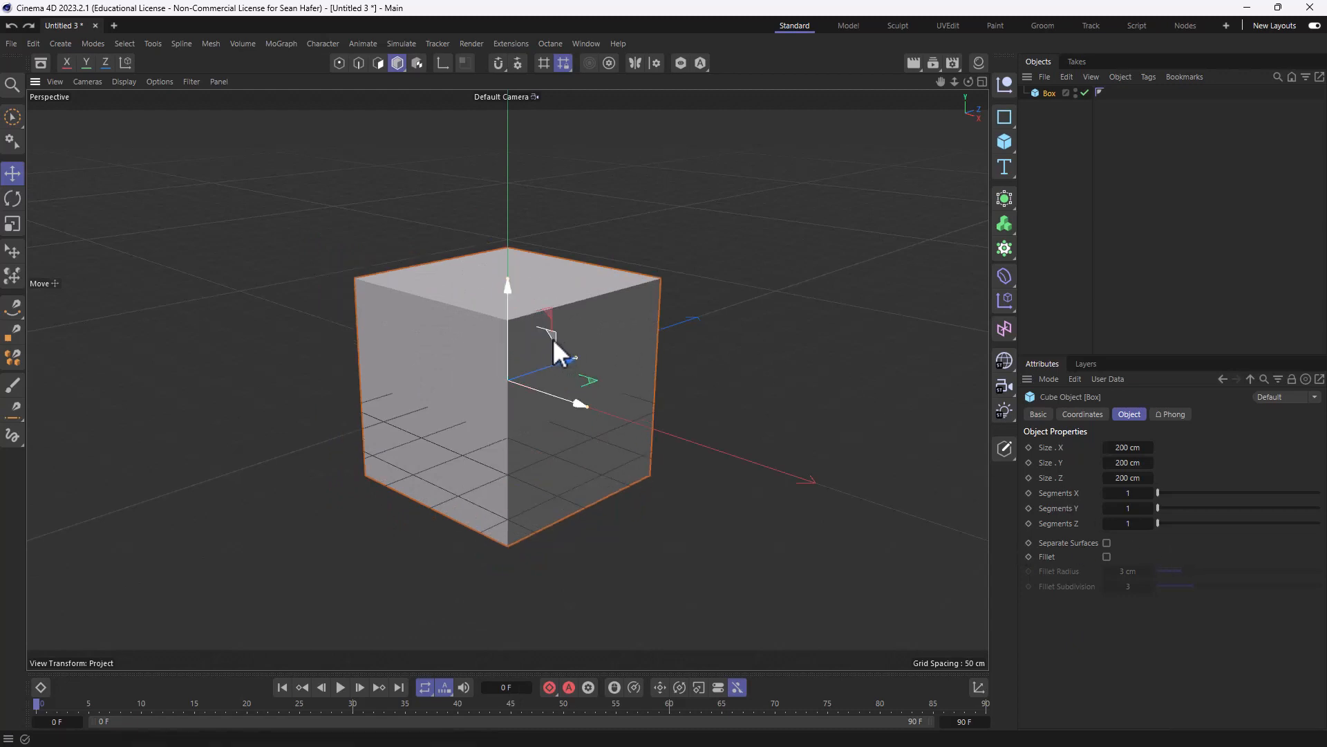
pyautogui.moveTo(550, 337); pyautogui.dragTo(478, 320)
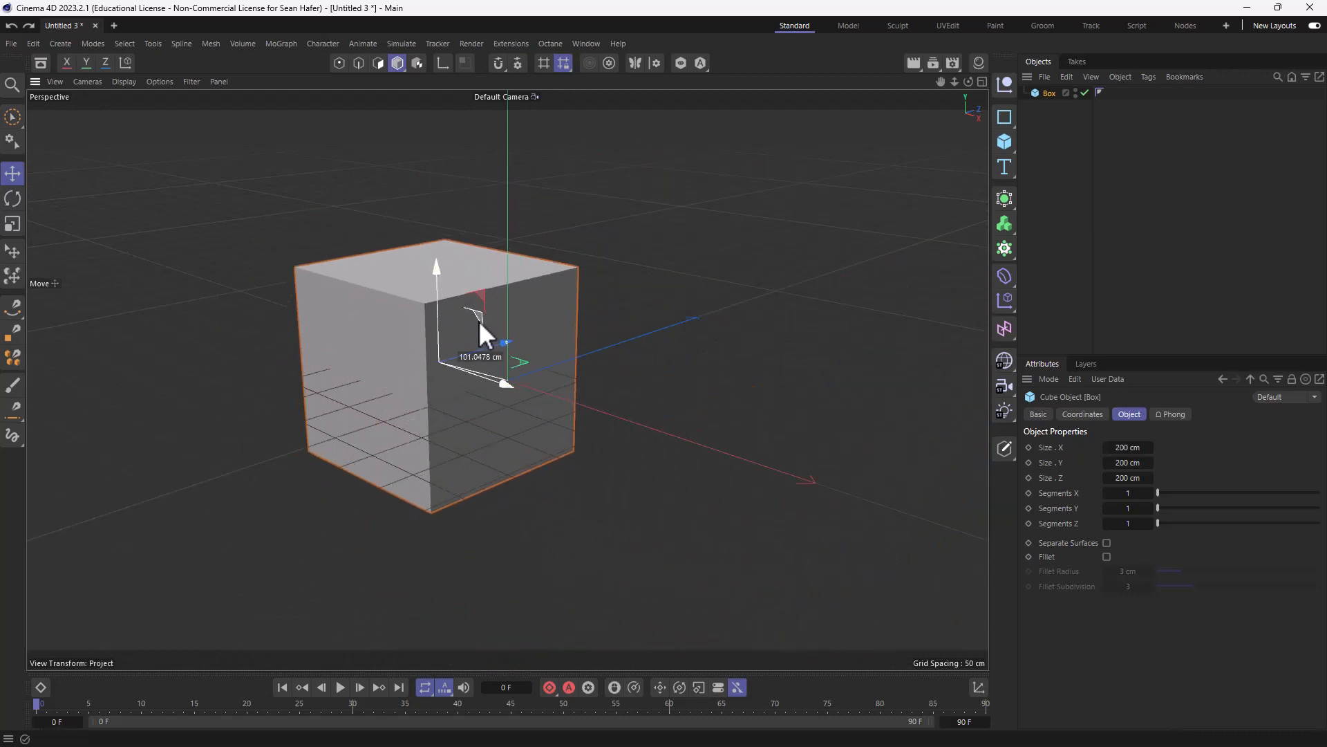
pyautogui.hotkey('ctrl', 'z')
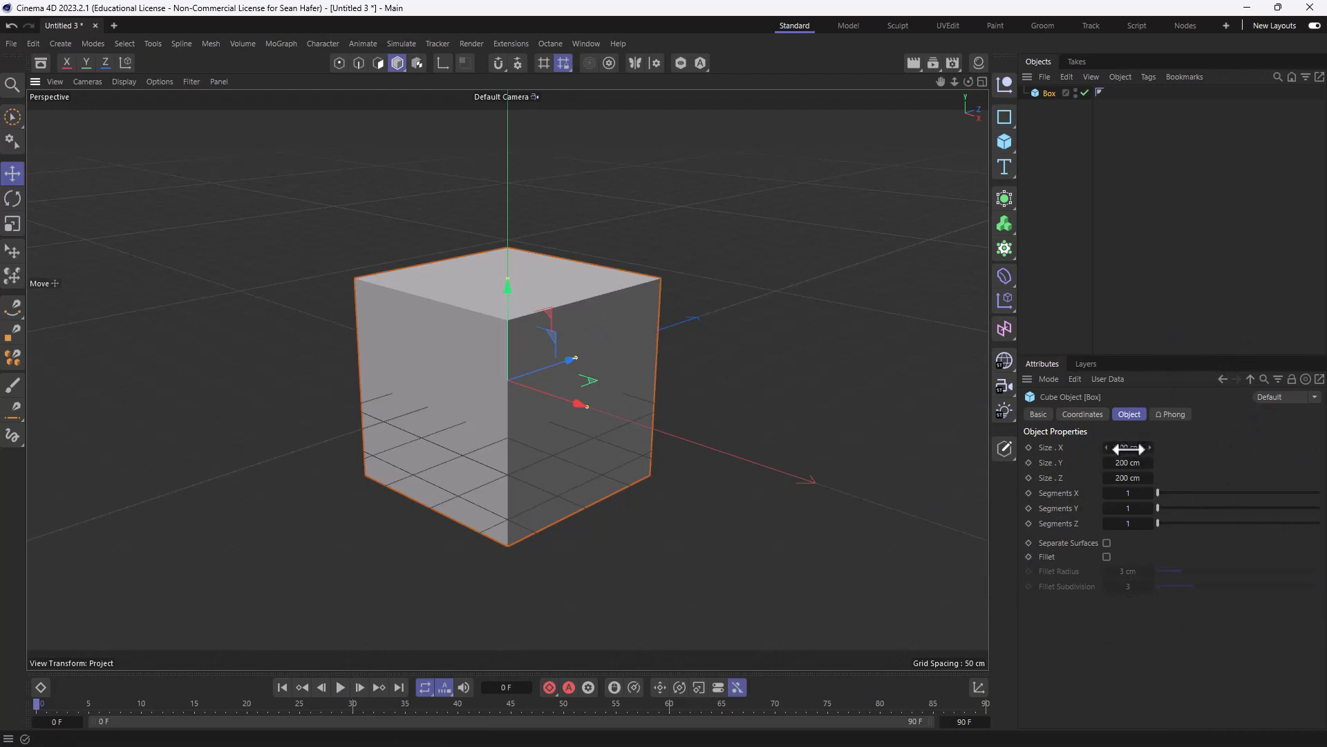
# Step: Resize the Box to 42 cm in X, 42 cm in Y and 440 cm in Z
pyautogui.moveTo(1128, 450); pyautogui.dragTo(1162, 482)
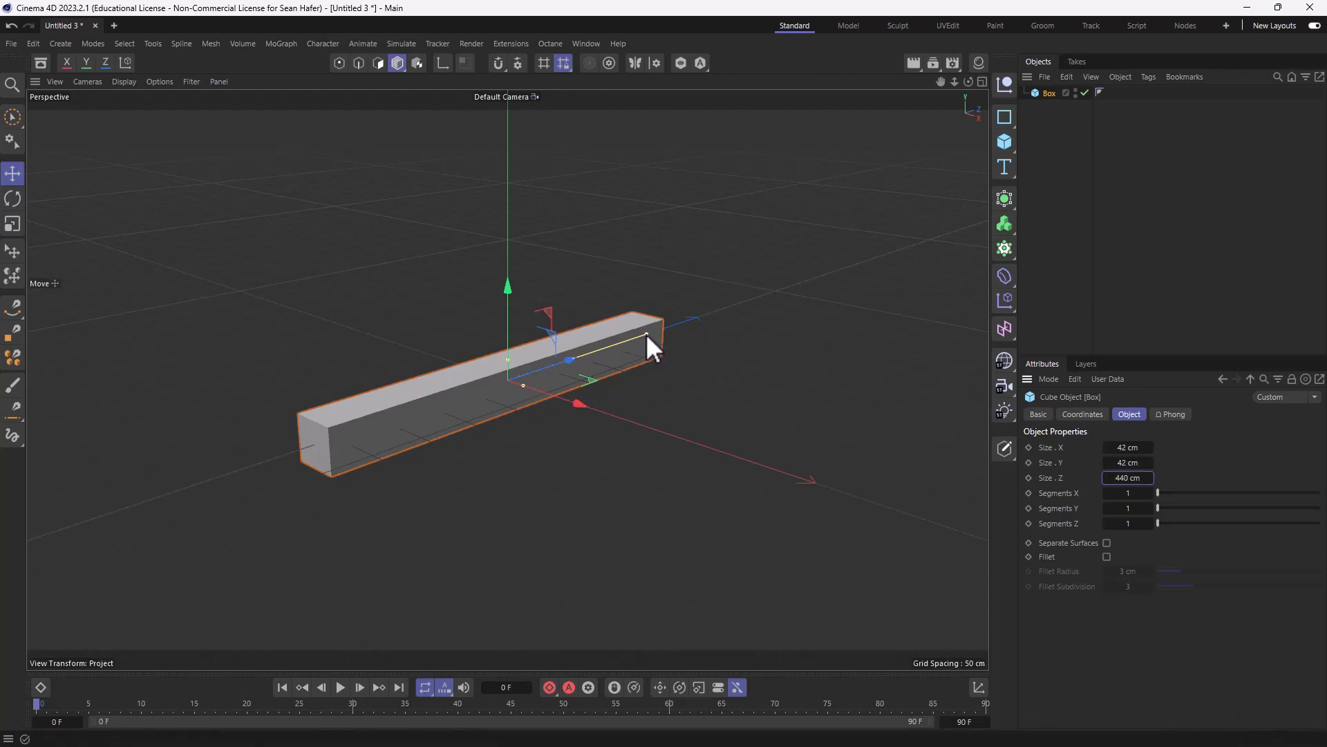
# Step: Shorten the Box to about 293 cm in Z using its size handle
pyautogui.moveTo(646, 334); pyautogui.dragTo(607, 354)
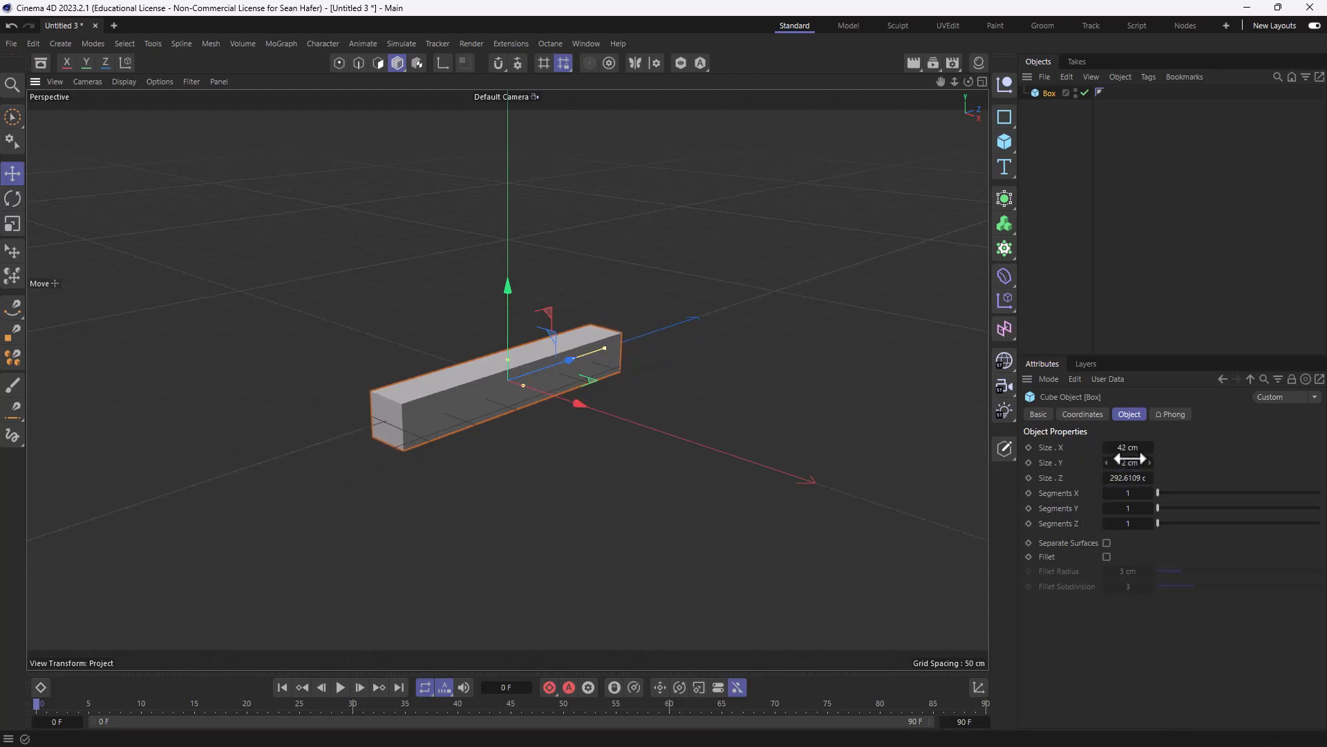
# Step: Shift the Box's X position to -335 cm and set it back to 0 cm in its coordinates
pyautogui.click(1082, 415)
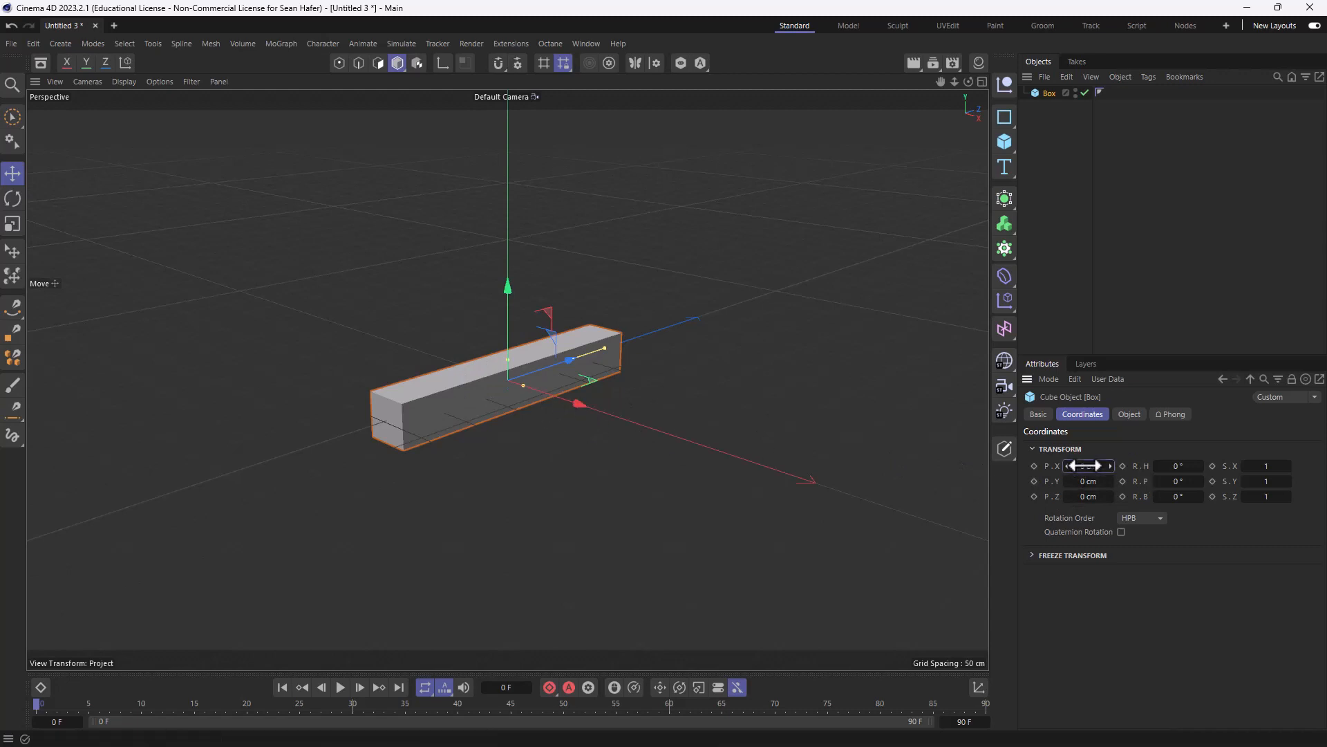
pyautogui.moveTo(1089, 466); pyautogui.dragTo(988, 466)
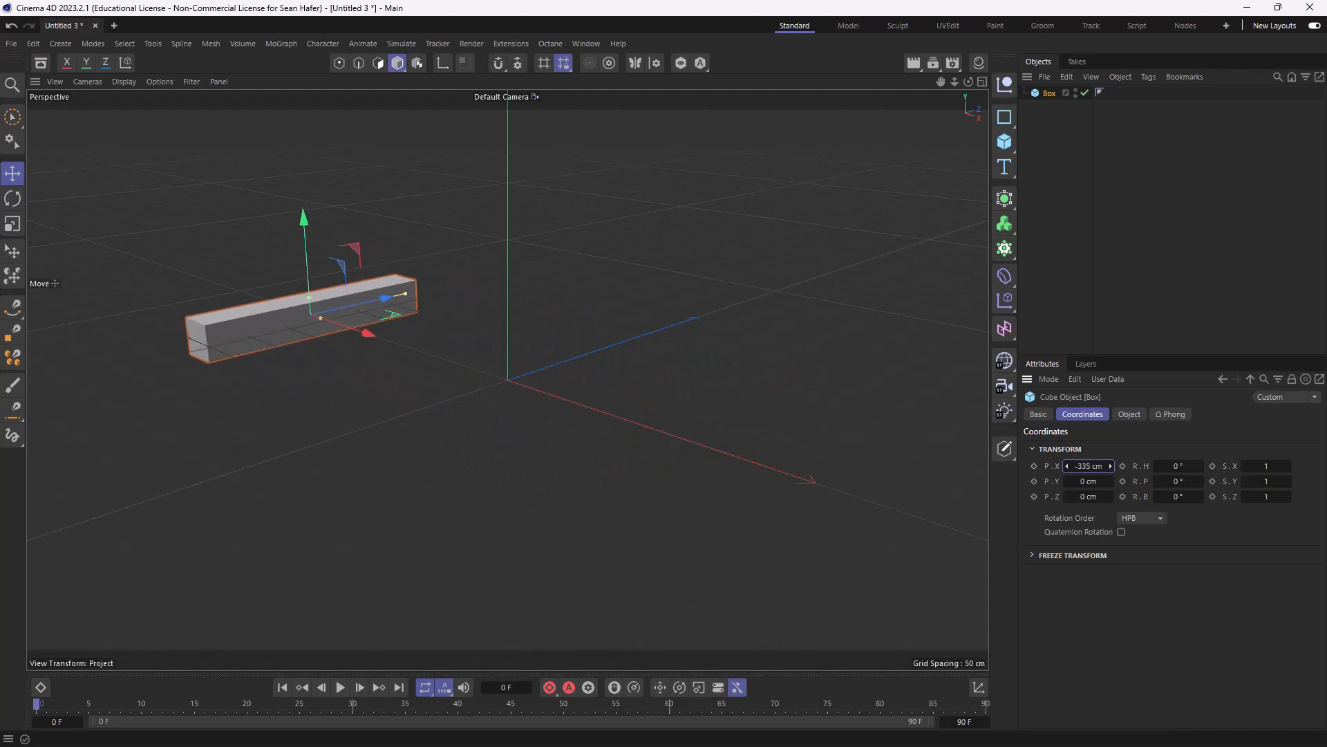
pyautogui.doubleClick(1090, 468)
pyautogui.press('BackSpace')
pyautogui.write('0')
pyautogui.press('Return')
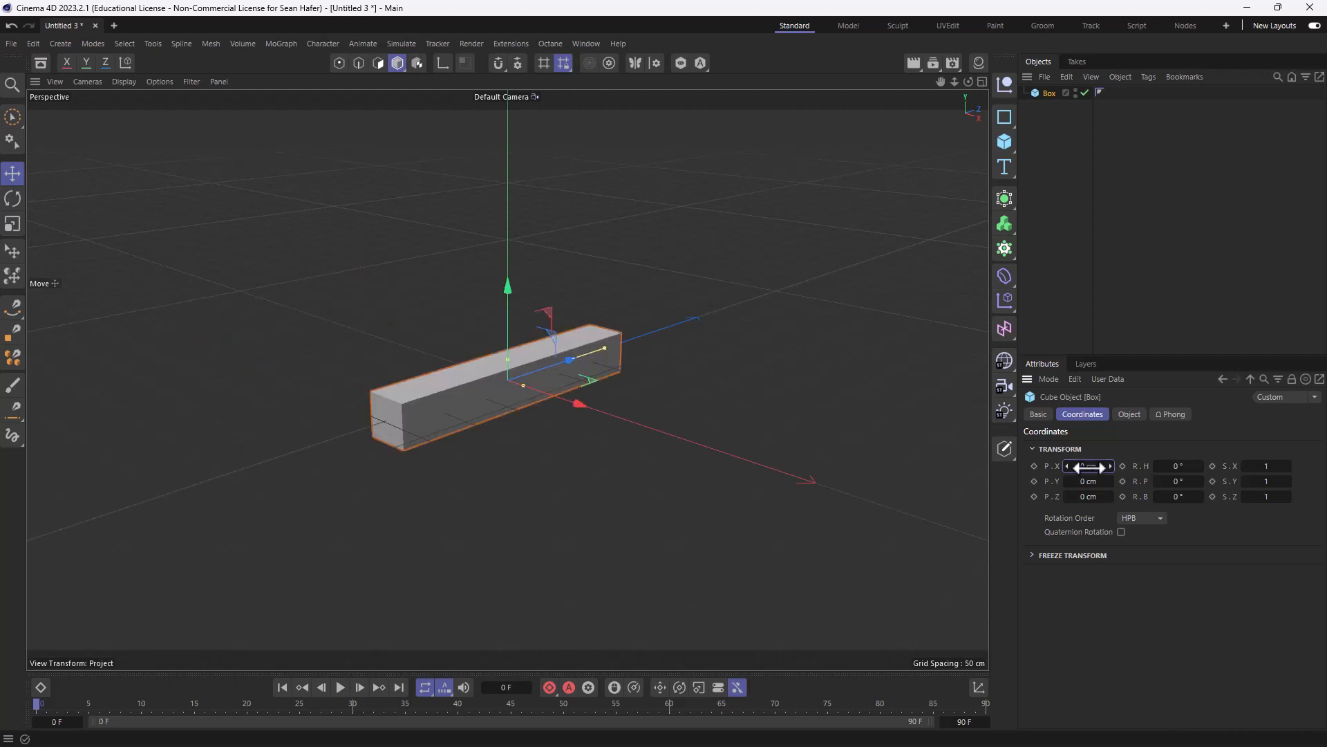
# Step: Display the Box's Coordinates and Object properties together, return to the Object properties alone, and show the Coordinate Manager
pyautogui.click(1129, 414)
pyautogui.click(1084, 415)
pyautogui.keyDown('shift'); pyautogui.click(1130, 413); pyautogui.keyUp('shift')
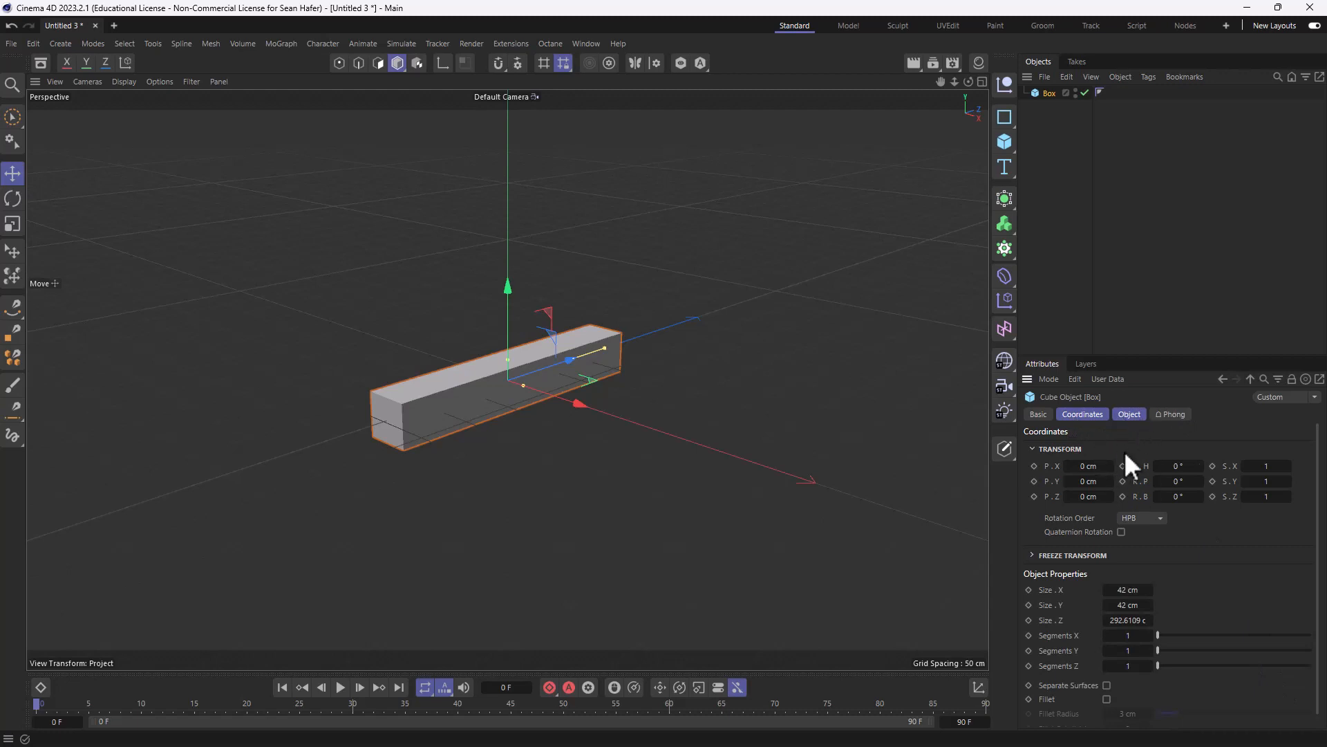
pyautogui.click(1131, 414)
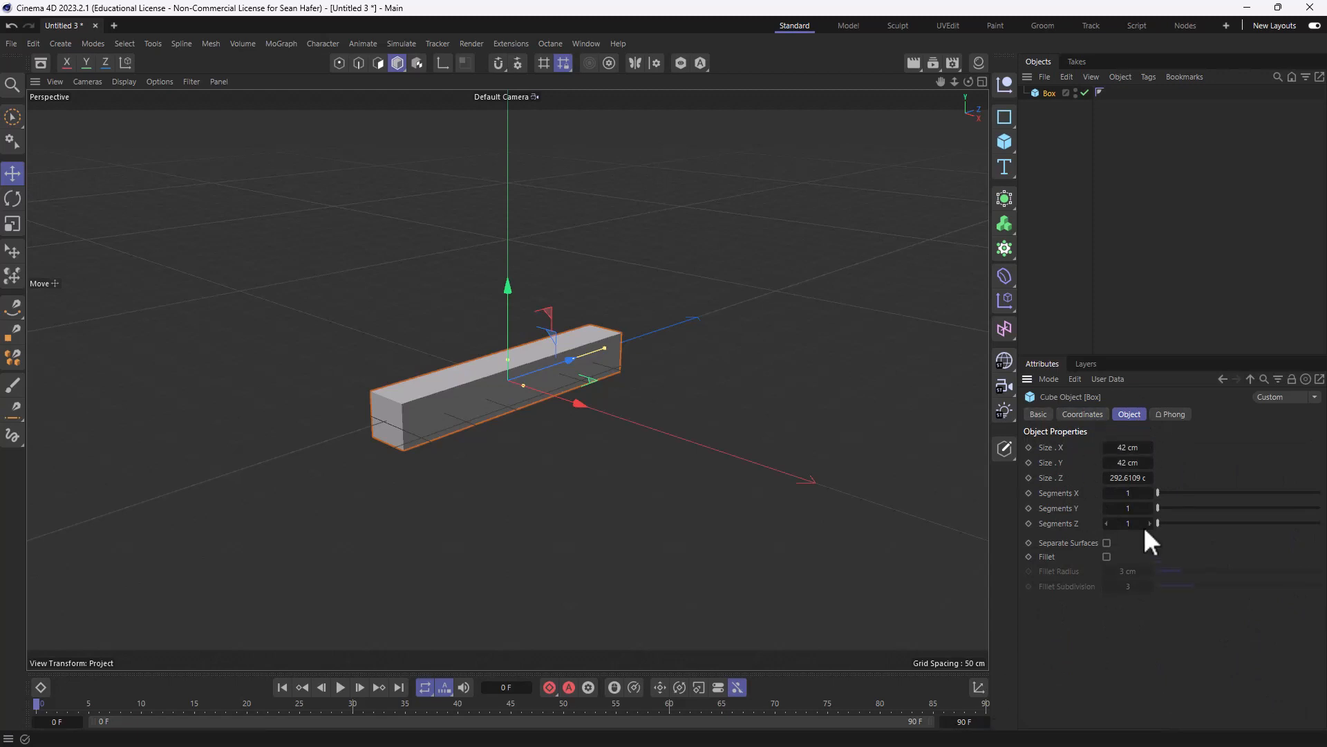
pyautogui.click(976, 690)
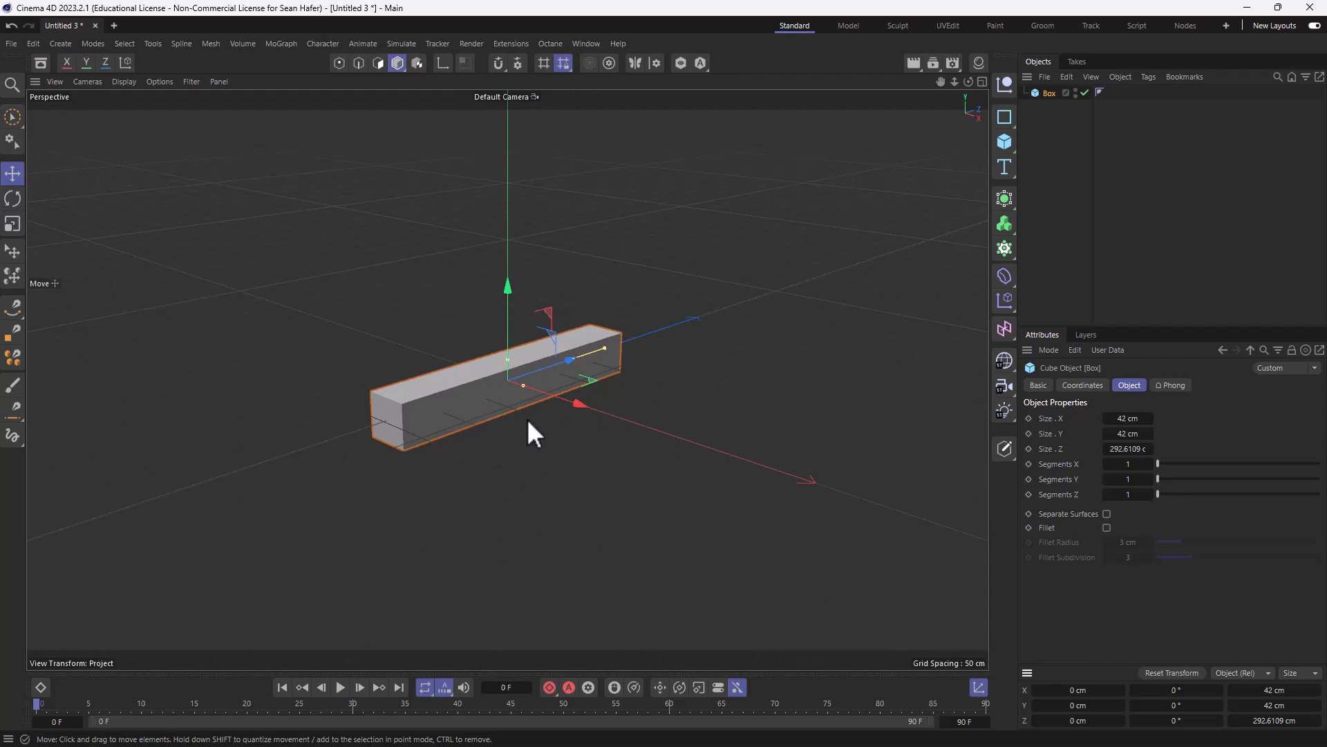
# Step: Examine the Box from different distances and angles by zooming, panning and orbiting the perspective view
pyautogui.scroll(5, 527, 419)
pyautogui.scroll(-6, 527, 419)
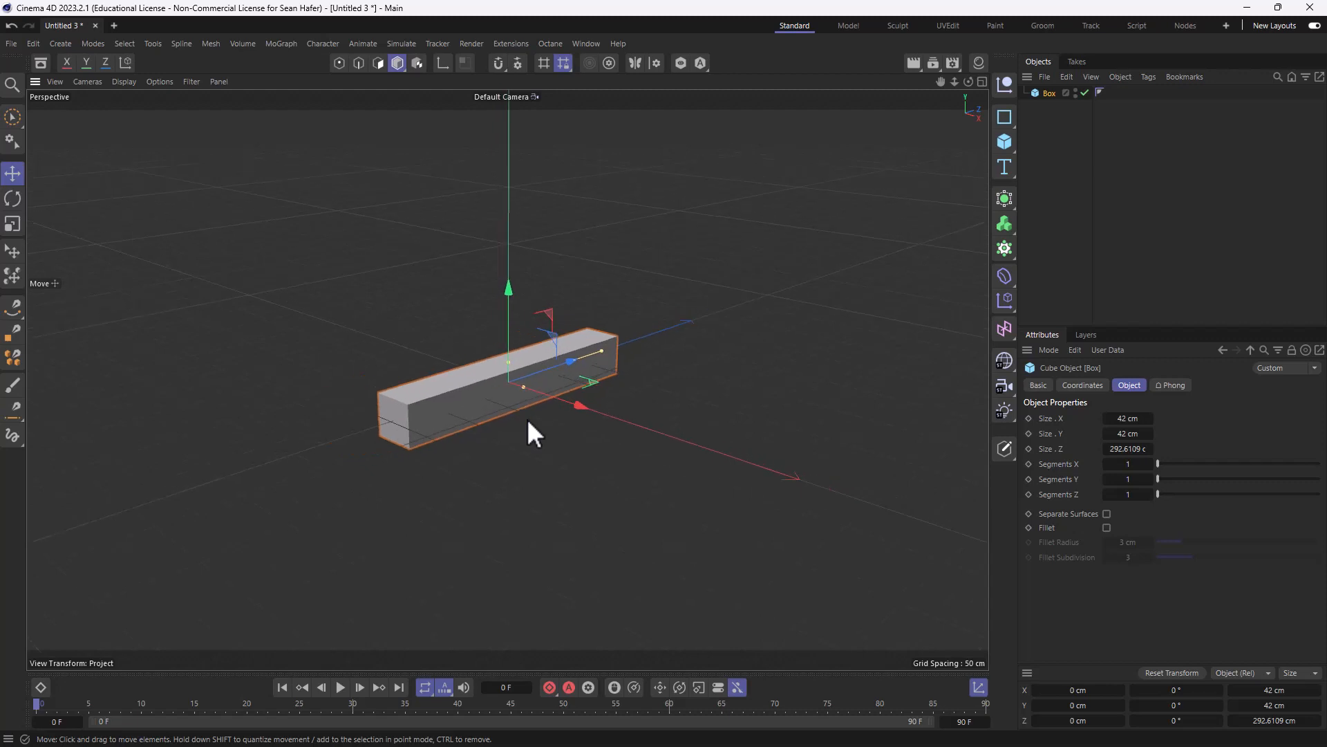
pyautogui.scroll(3, 527, 418)
pyautogui.scroll(3, 501, 363)
pyautogui.scroll(-4, 501, 363)
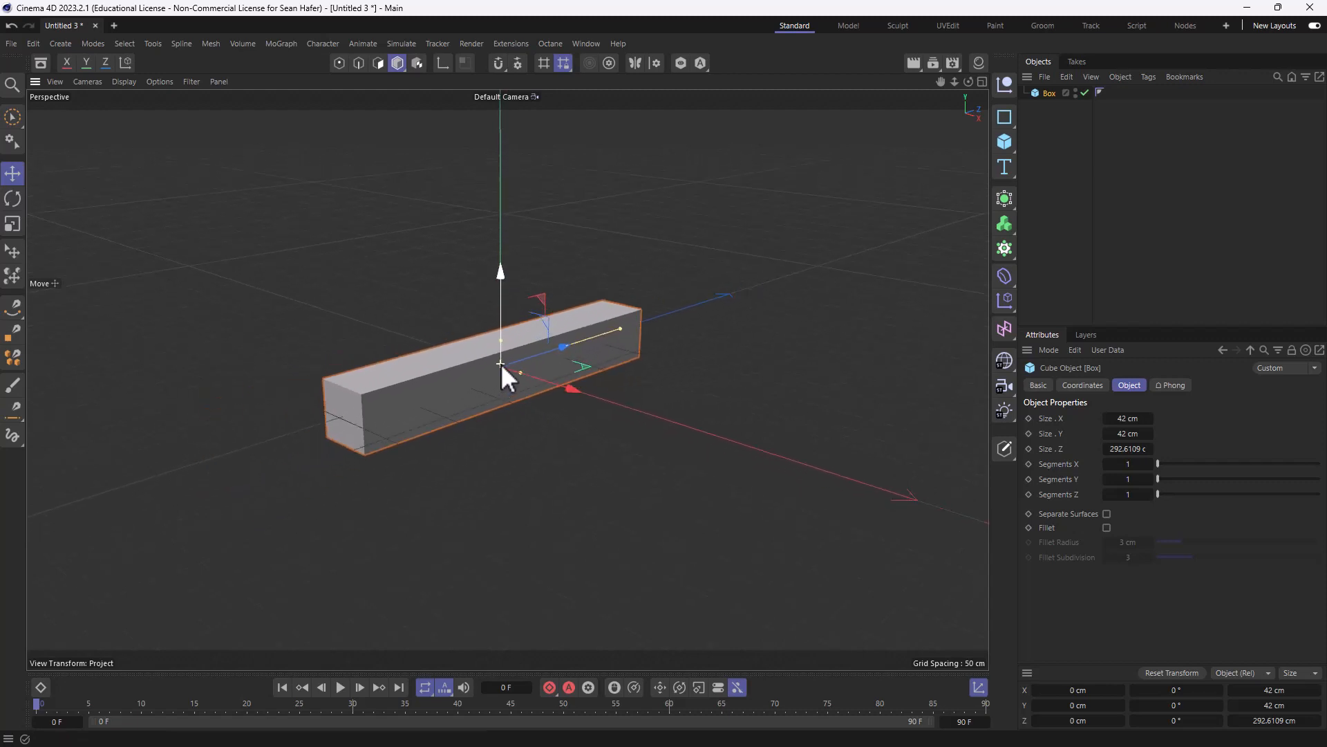
pyautogui.scroll(-2, 504, 399)
pyautogui.scroll(4, 504, 400)
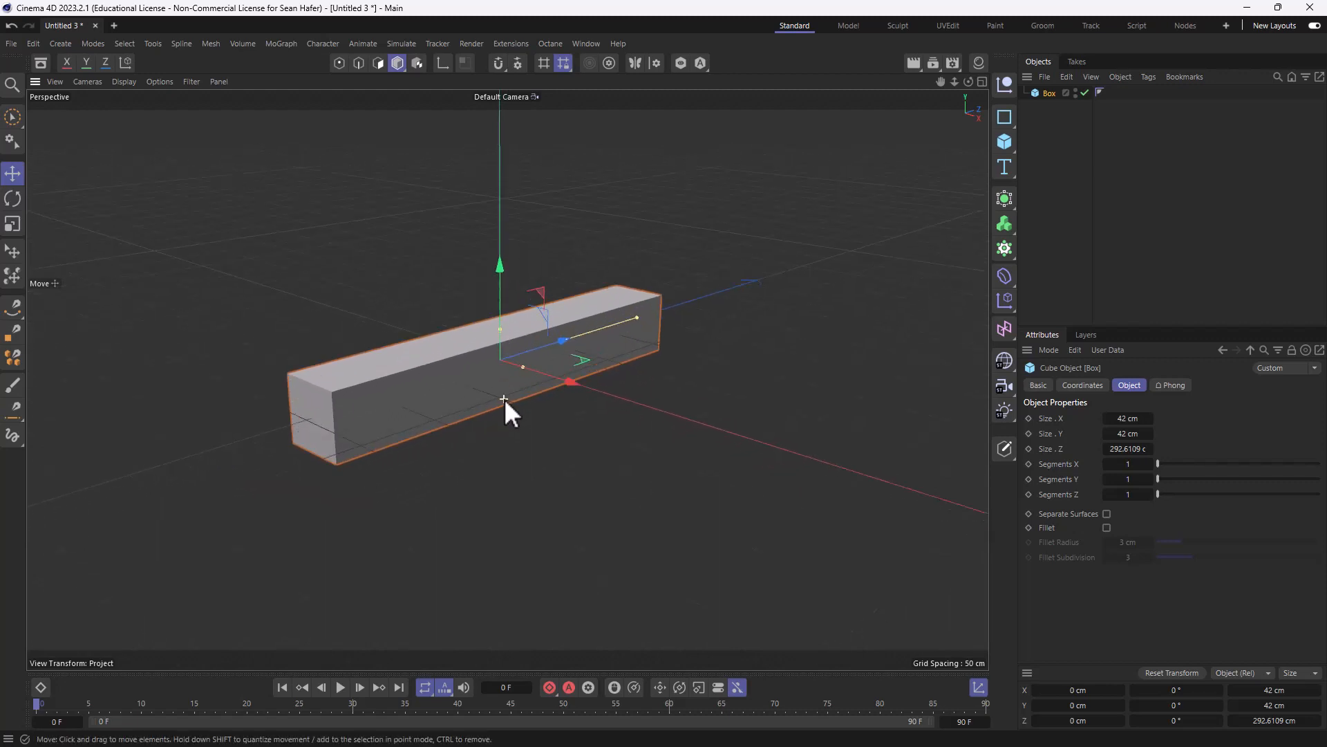
pyautogui.scroll(-1, 505, 400)
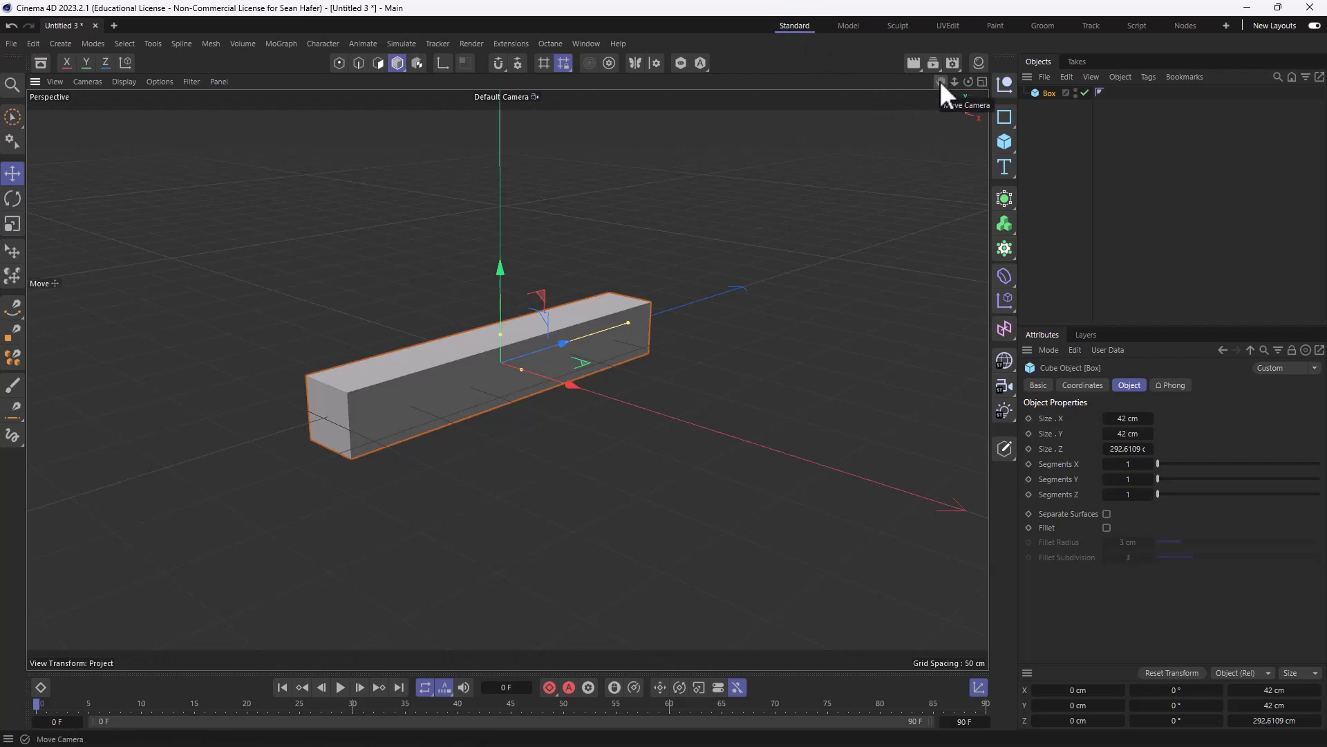
pyautogui.moveTo(940, 80); pyautogui.dragTo(1051, 90)
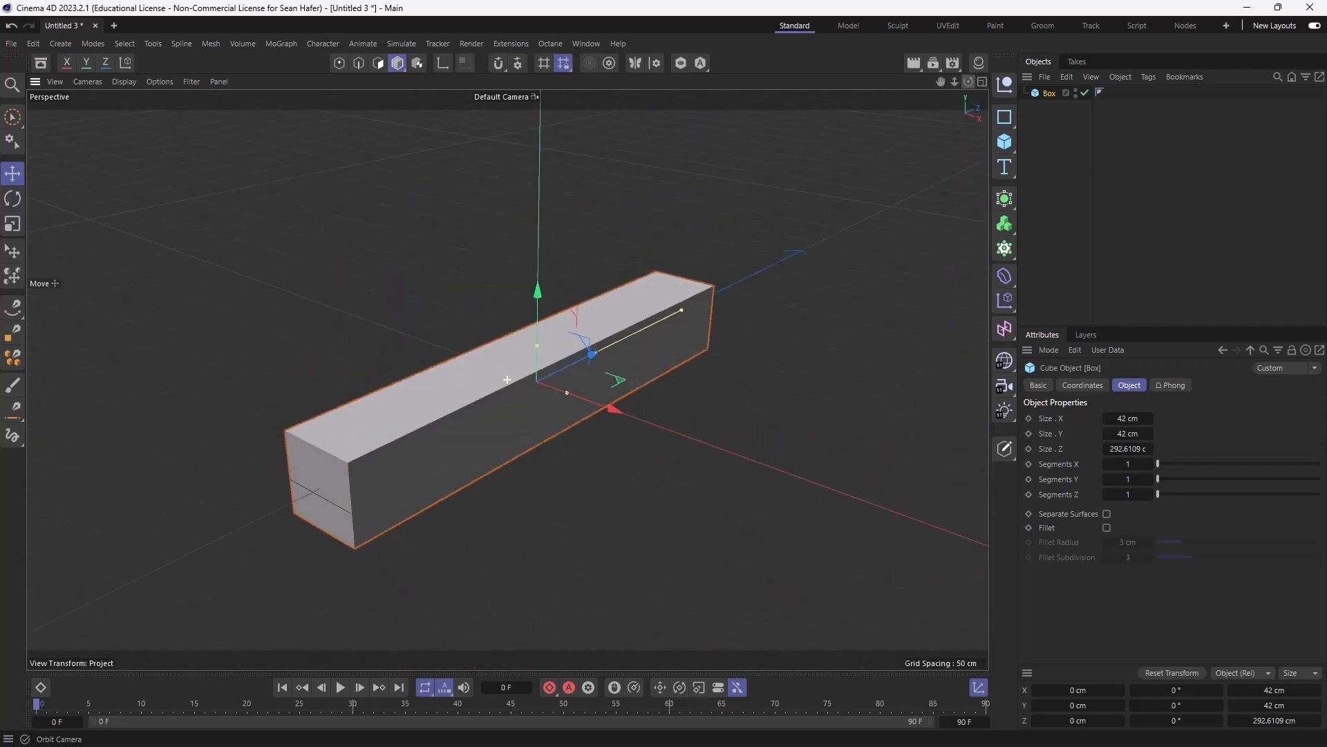
# Step: Switch to the four-view layout and move the Box about 7.5 cm along X in the perspective view
pyautogui.click(982, 81)
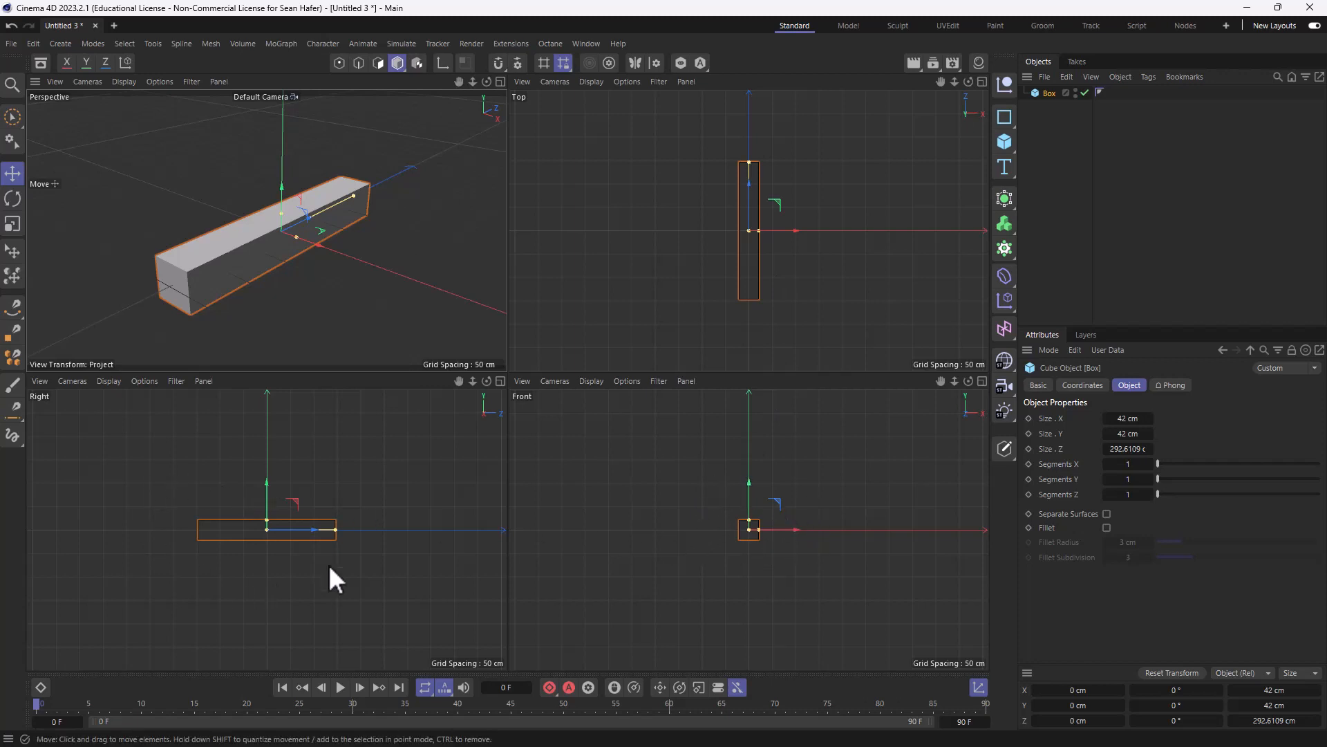
pyautogui.moveTo(318, 244)
pyautogui.mouseDown()
pyautogui.moveTo(413, 273)
pyautogui.moveTo(176, 200)
pyautogui.moveTo(411, 275)
pyautogui.moveTo(312, 255)
pyautogui.moveTo(329, 255)
pyautogui.mouseUp()
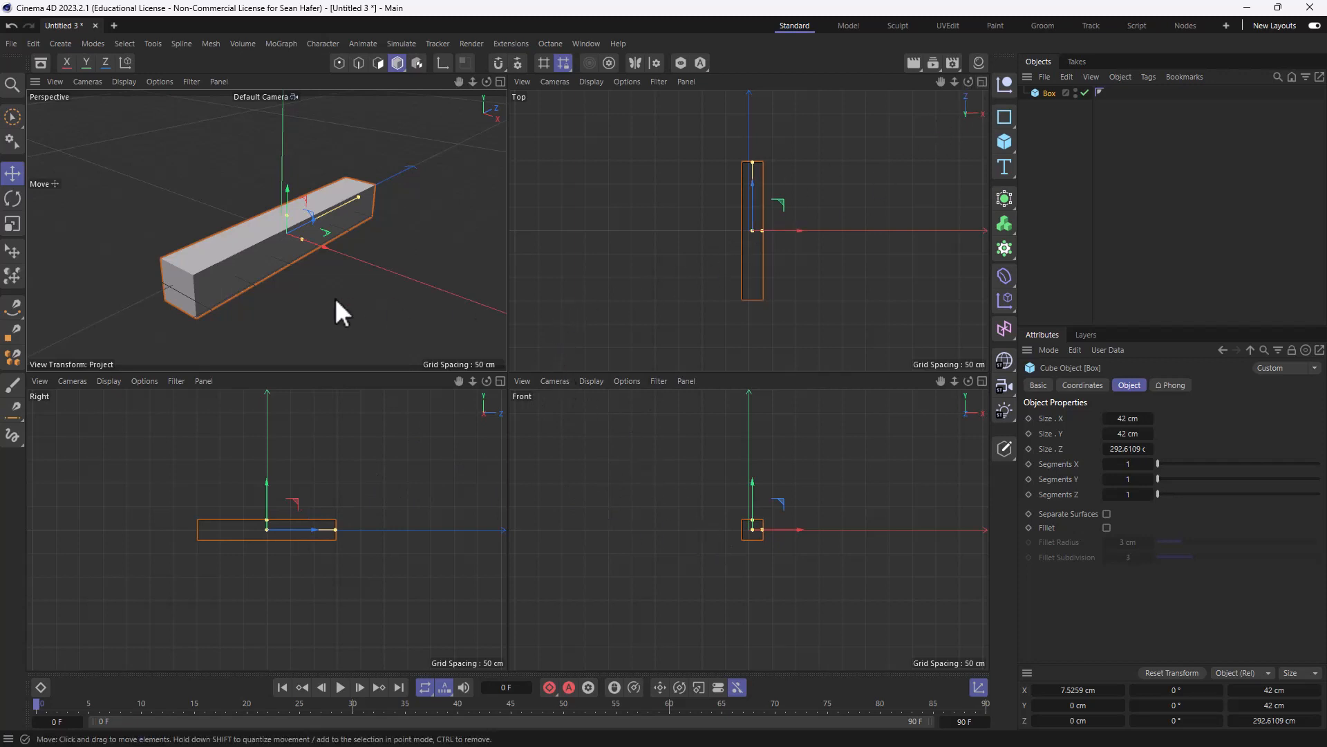
# Step: Maximize the Perspective, Top and Front views in turn, ending in the four-view layout
pyautogui.middleClick(357, 311)
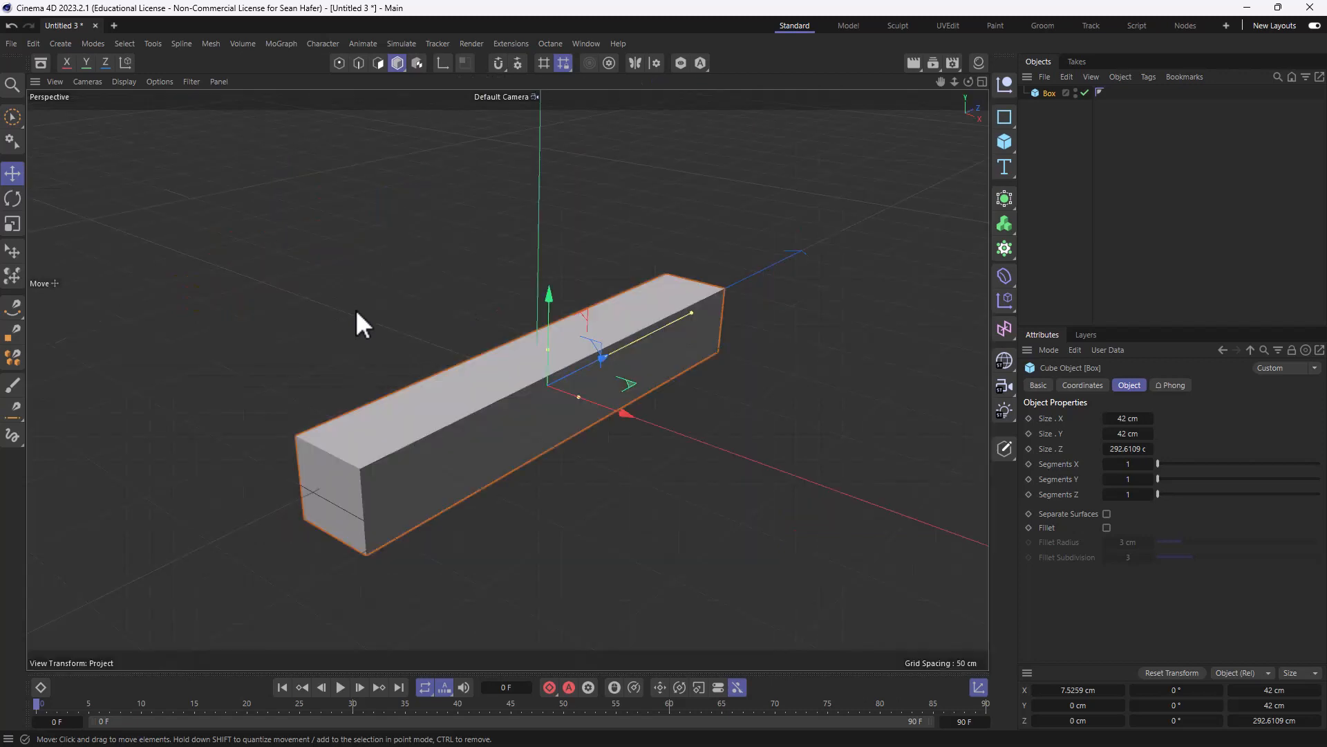
pyautogui.middleClick(356, 310)
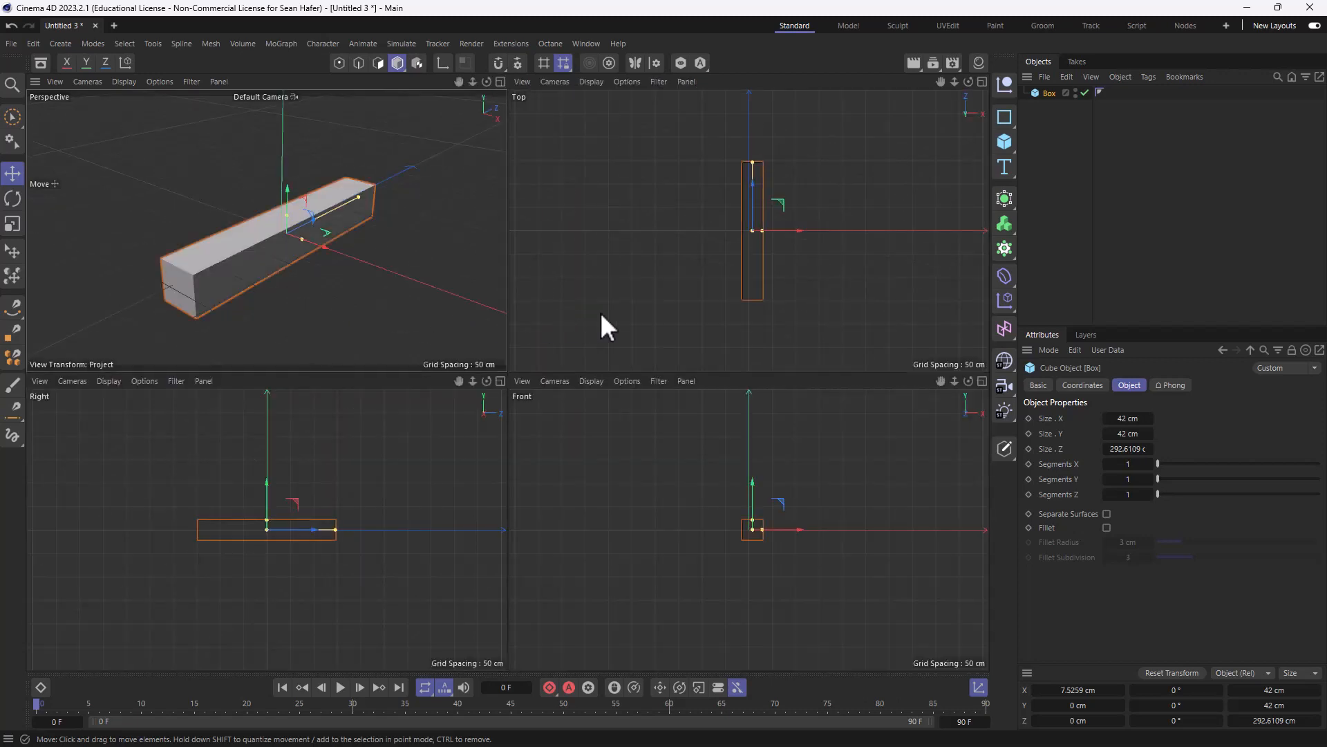
pyautogui.middleClick(653, 316)
pyautogui.middleClick(652, 316)
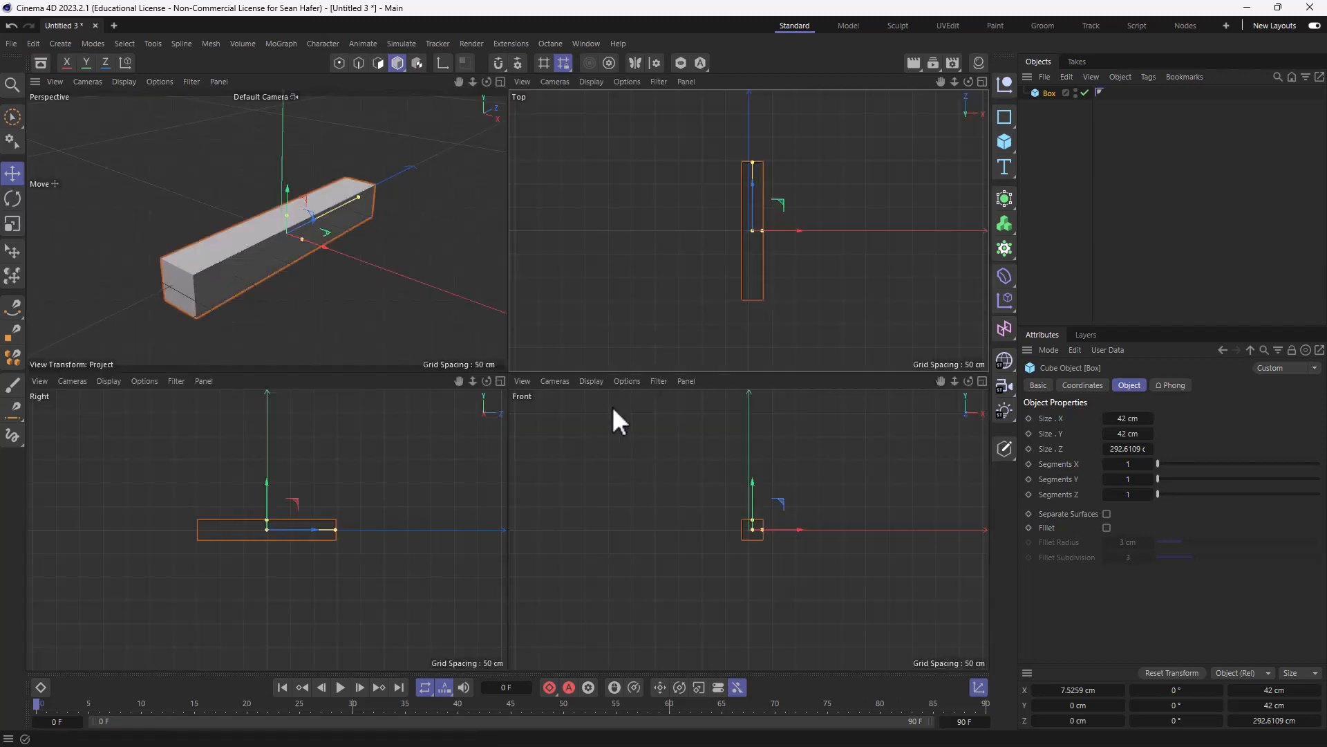
pyautogui.press('F1')
pyautogui.press('F4')
pyautogui.press('F5')
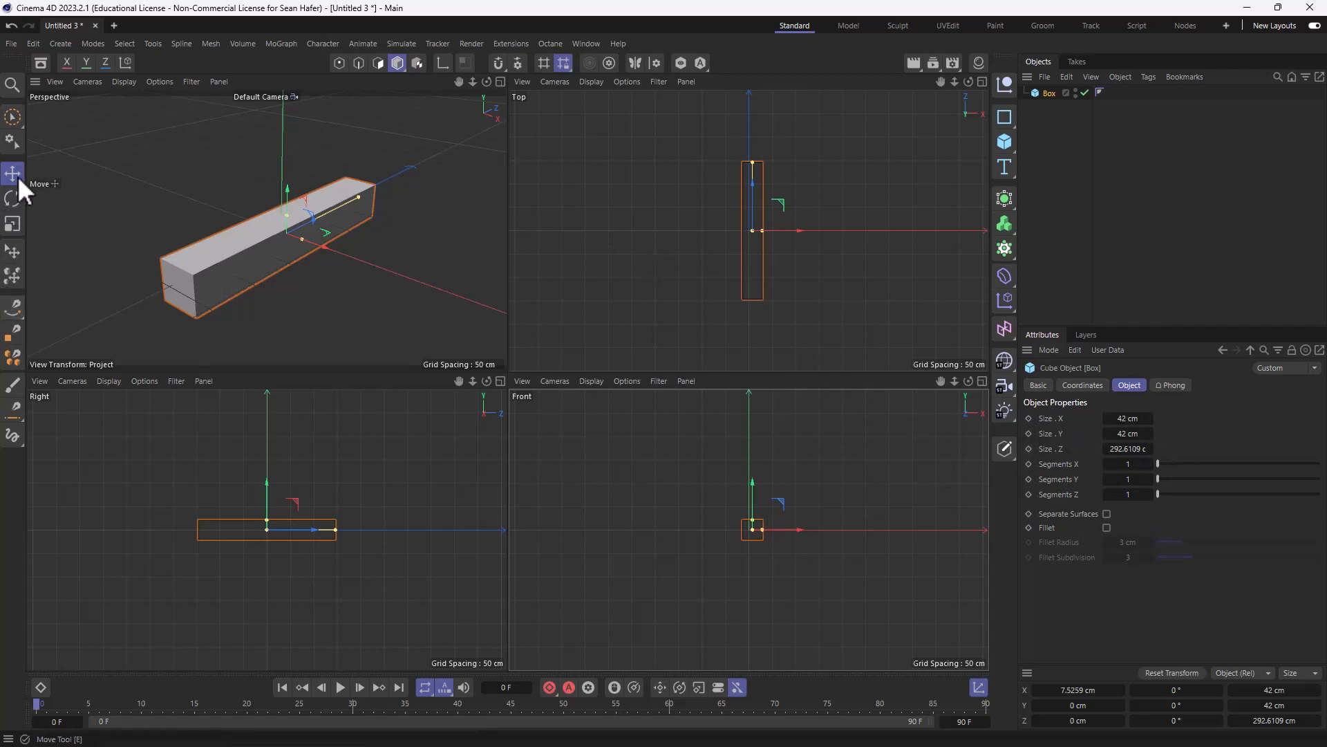
# Step: Activate Model mode and try the Move, Rotate and Scale tools one after another on the Box
pyautogui.click(398, 63)
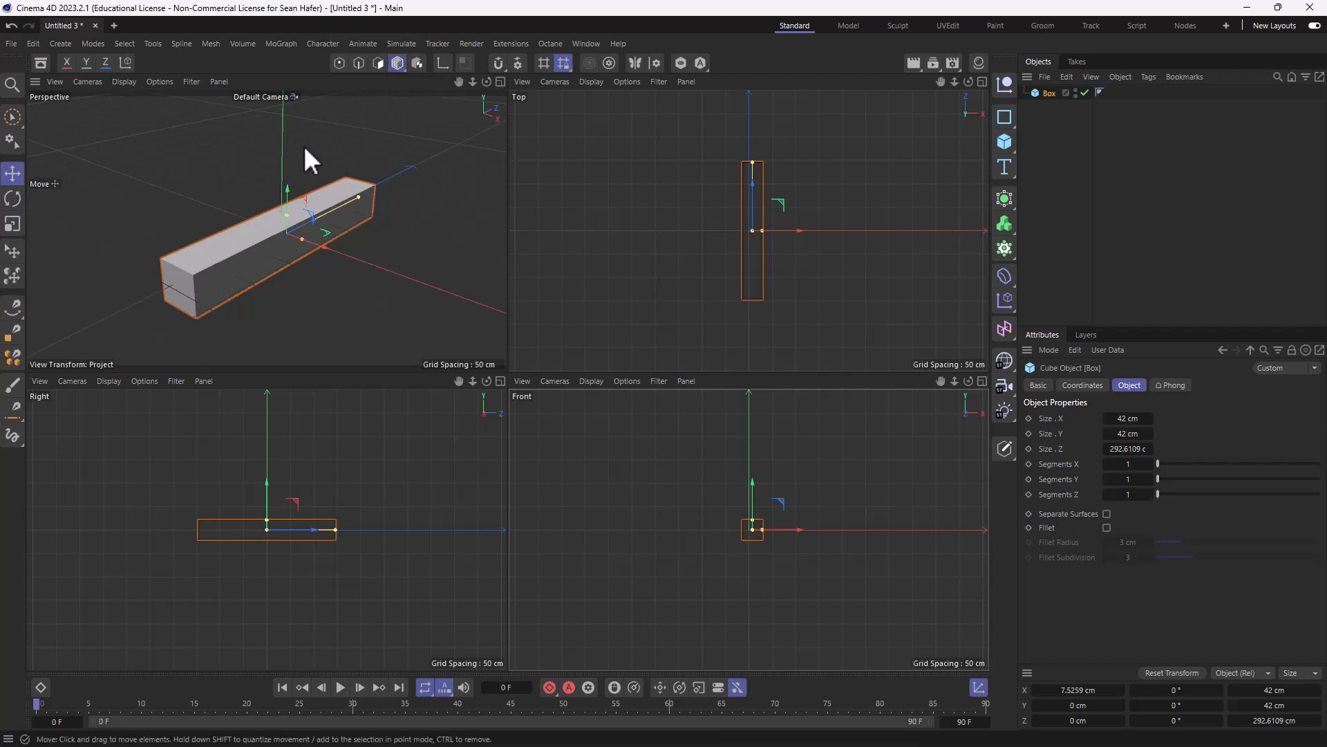
pyautogui.click(12, 174)
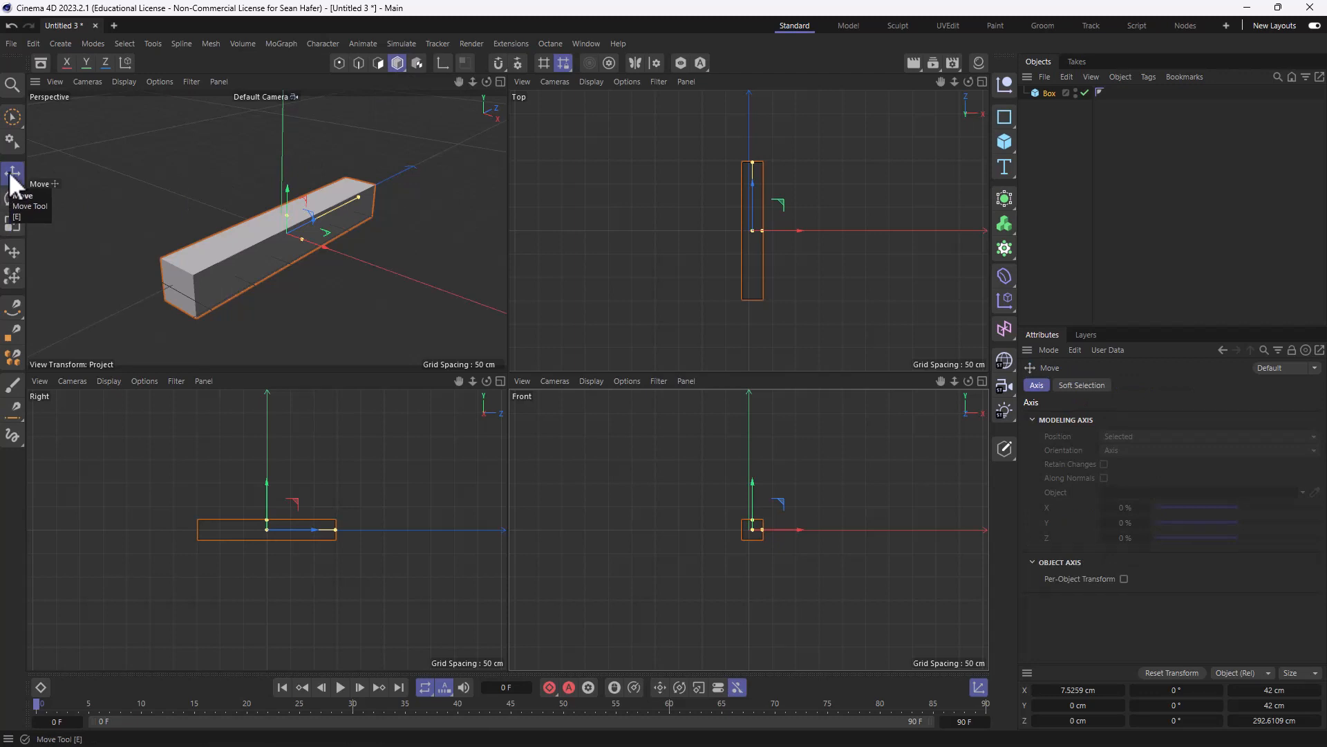
pyautogui.click(11, 204)
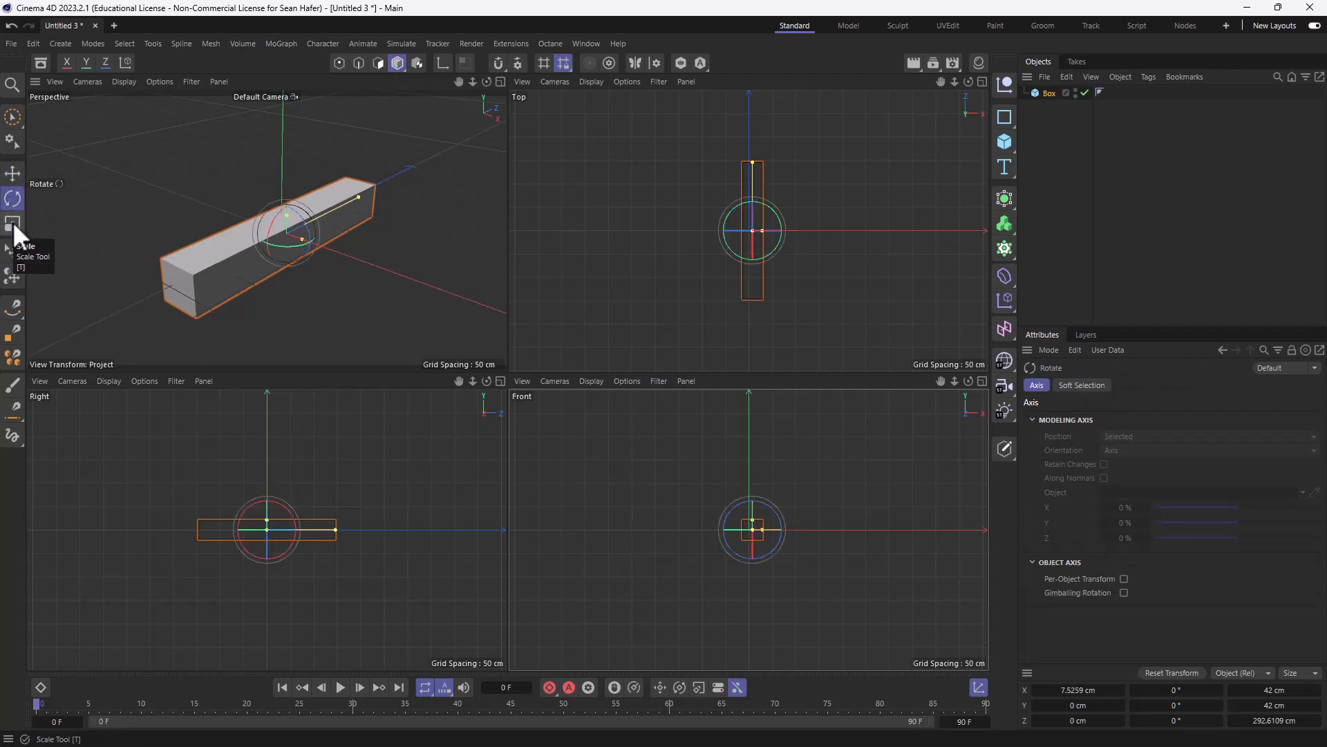
pyautogui.click(13, 225)
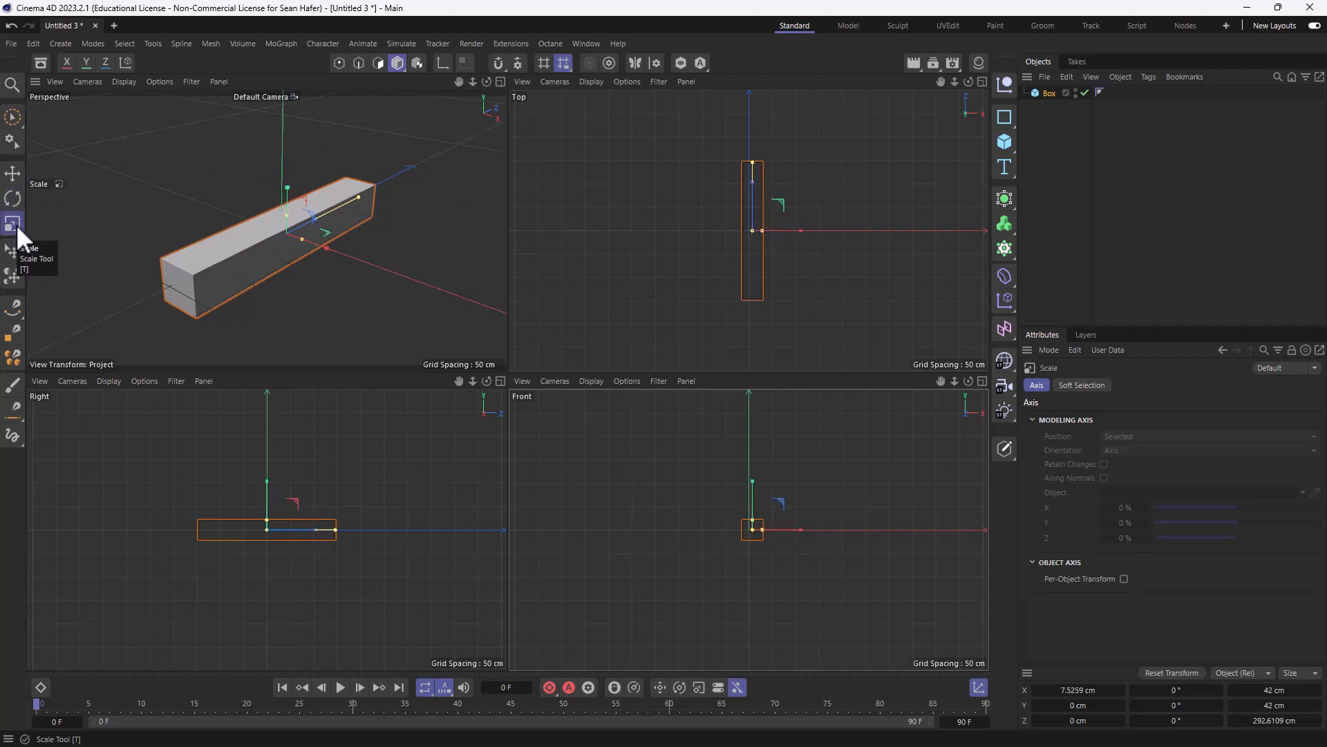
# Step: Move the Box along its axes to about -35 cm in X and 19 cm in Z
pyautogui.click(13, 173)
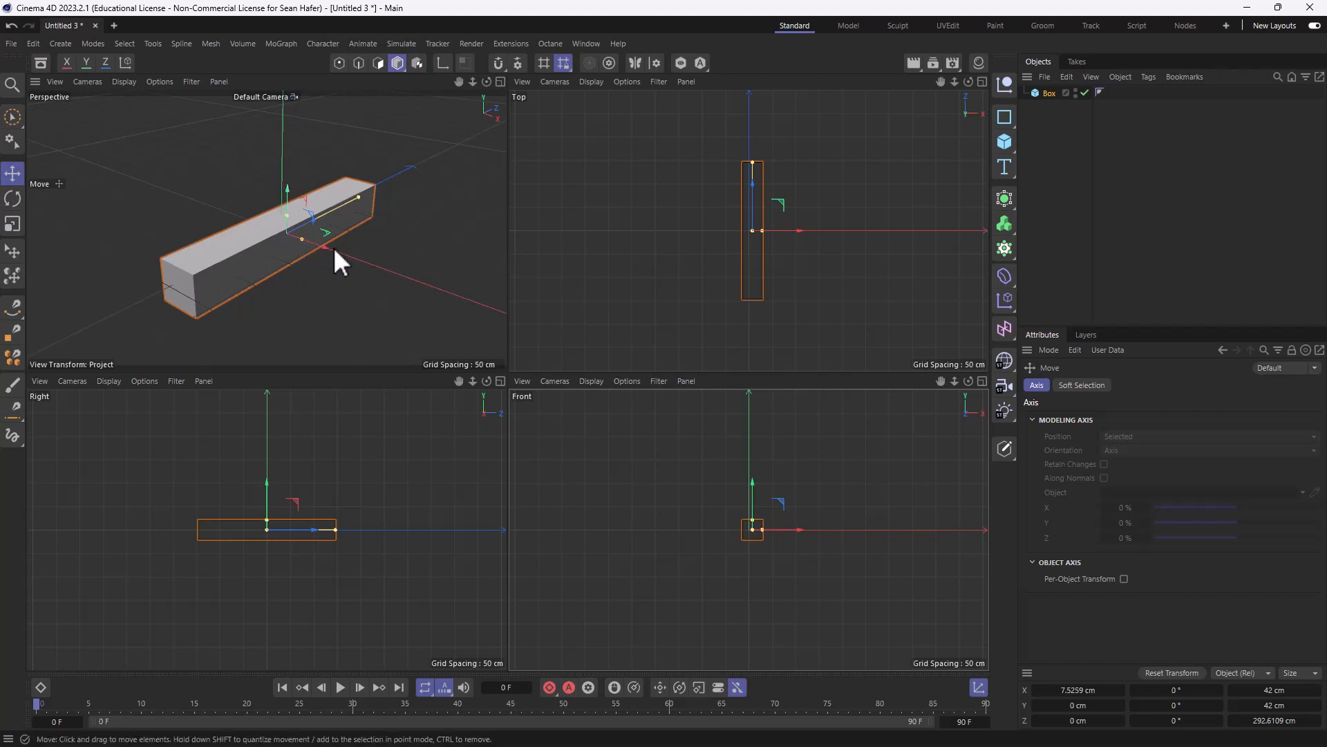
pyautogui.moveTo(326, 247)
pyautogui.mouseDown()
pyautogui.moveTo(259, 226)
pyautogui.moveTo(330, 260)
pyautogui.mouseUp()
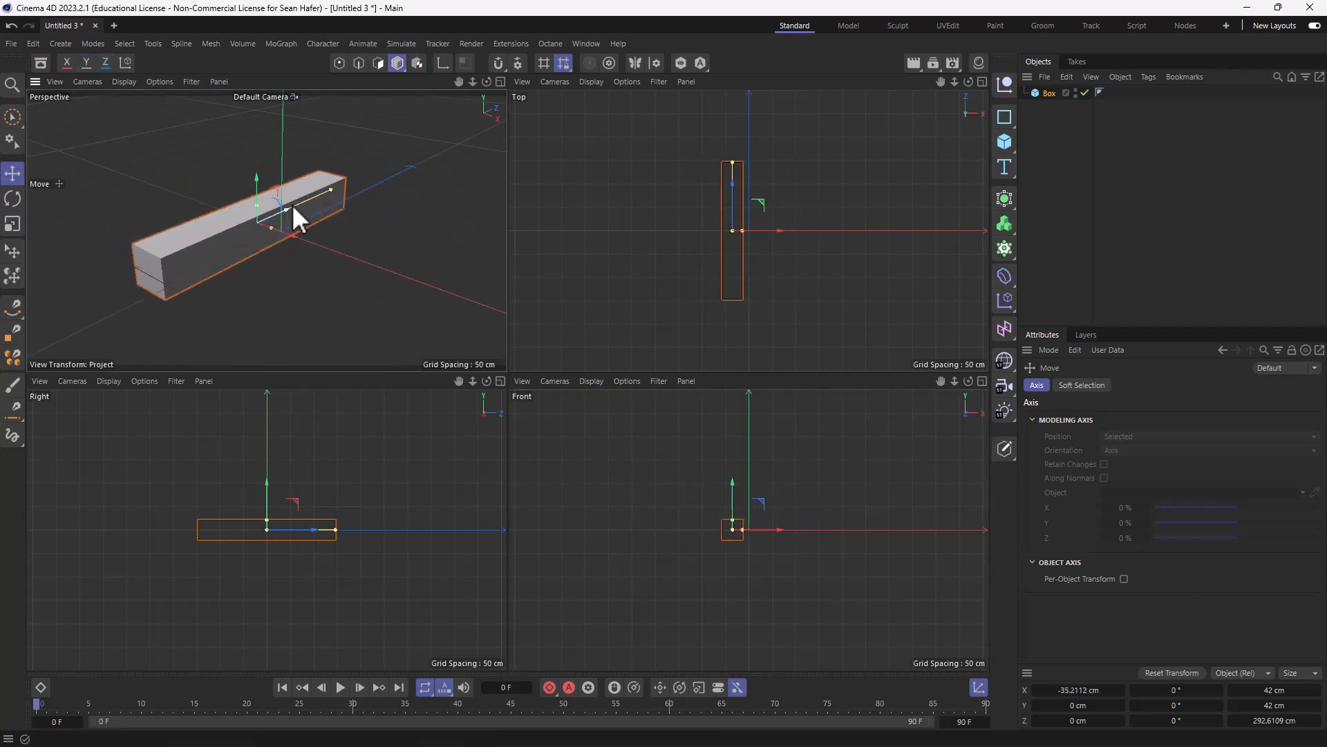
pyautogui.moveTo(294, 215)
pyautogui.mouseDown()
pyautogui.moveTo(325, 213)
pyautogui.moveTo(305, 225)
pyautogui.mouseUp()
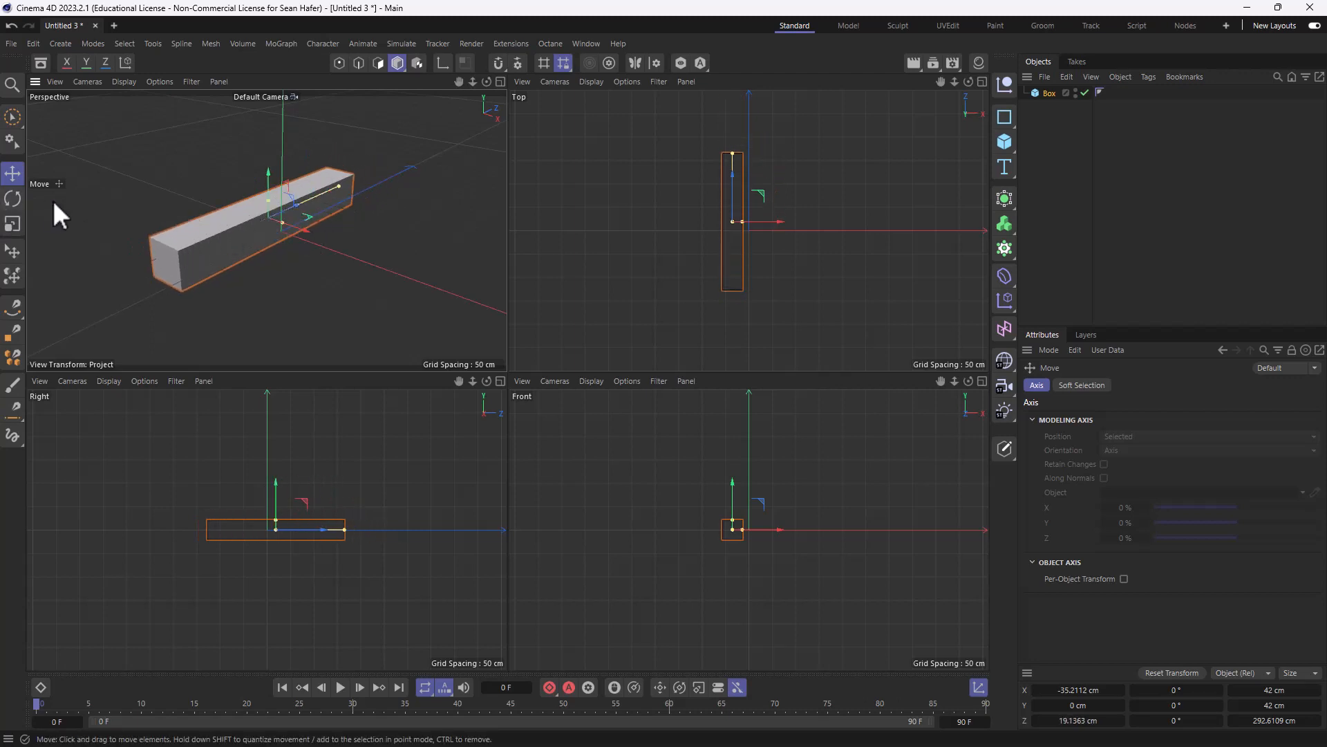
# Step: Rotate the Box in the maximized perspective view to about 42° in X, 15° in Y and -13° in Z
pyautogui.click(12, 199)
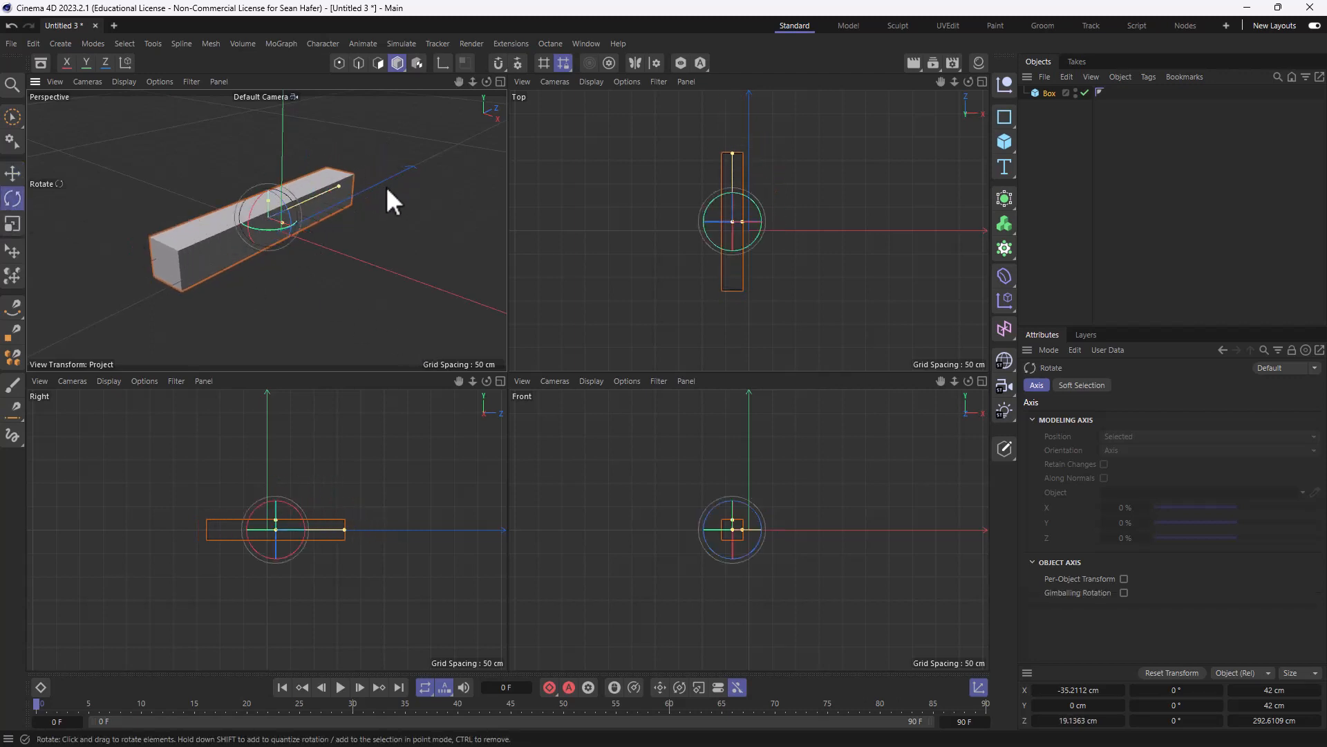
pyautogui.click(500, 81)
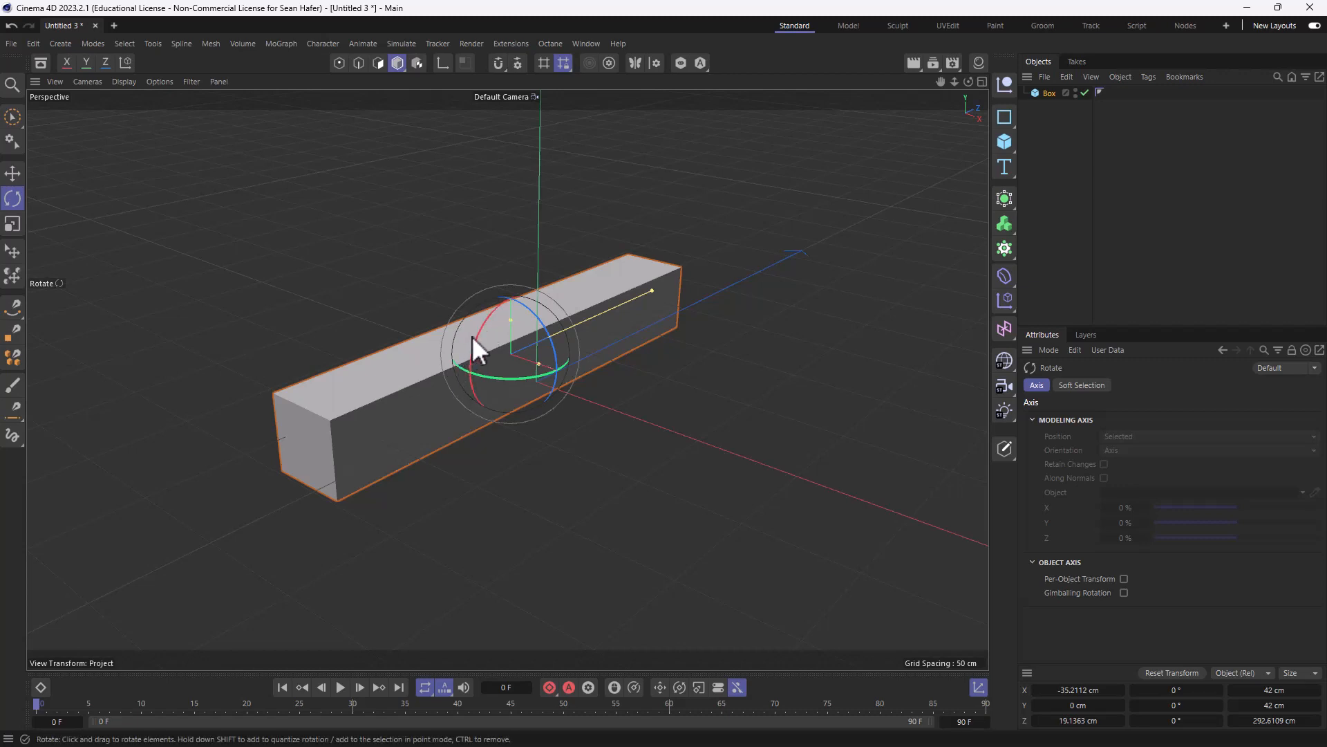
pyautogui.moveTo(477, 337); pyautogui.dragTo(965, 683)
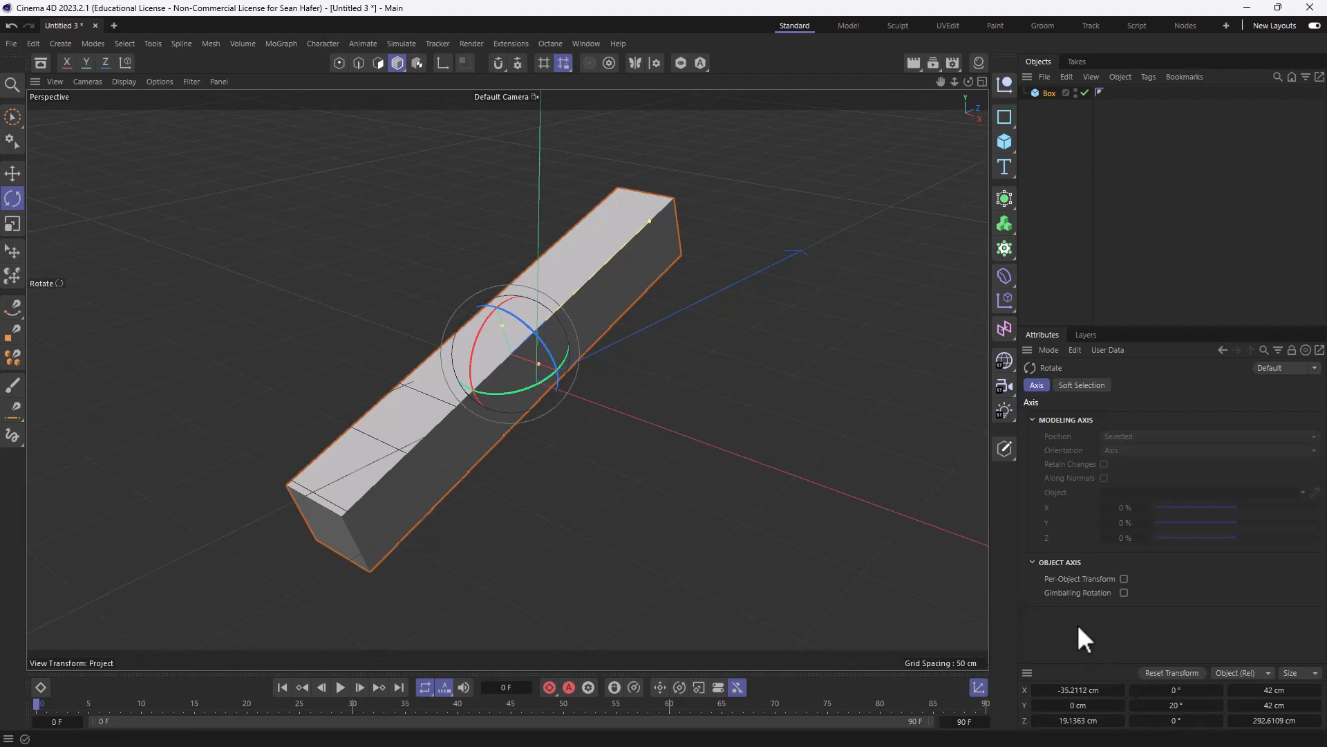
pyautogui.moveTo(522, 391); pyautogui.dragTo(558, 371)
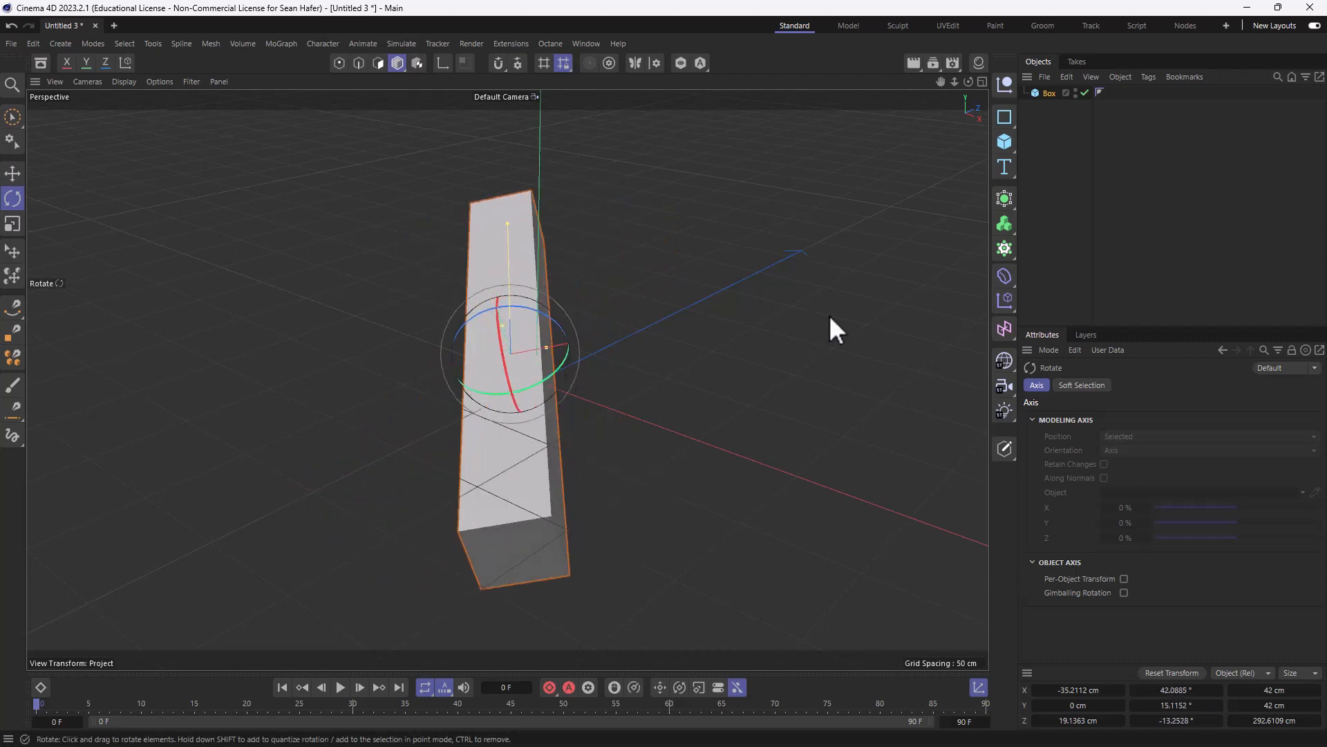
# Step: Scale the Box uniformly to about 46 cm in X, 46 cm in Y and 321 cm in Z
pyautogui.click(12, 223)
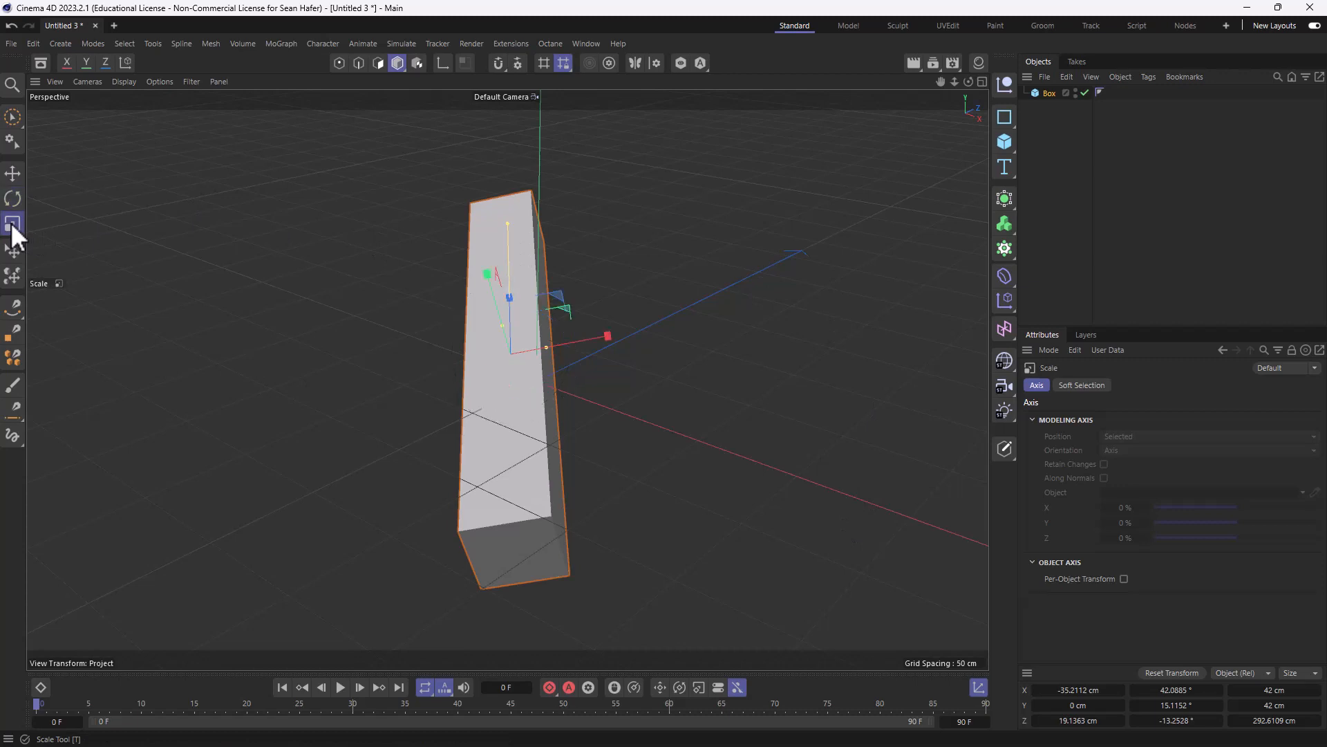
pyautogui.moveTo(608, 336)
pyautogui.mouseDown()
pyautogui.moveTo(580, 343)
pyautogui.moveTo(612, 342)
pyautogui.moveTo(601, 353)
pyautogui.mouseUp()
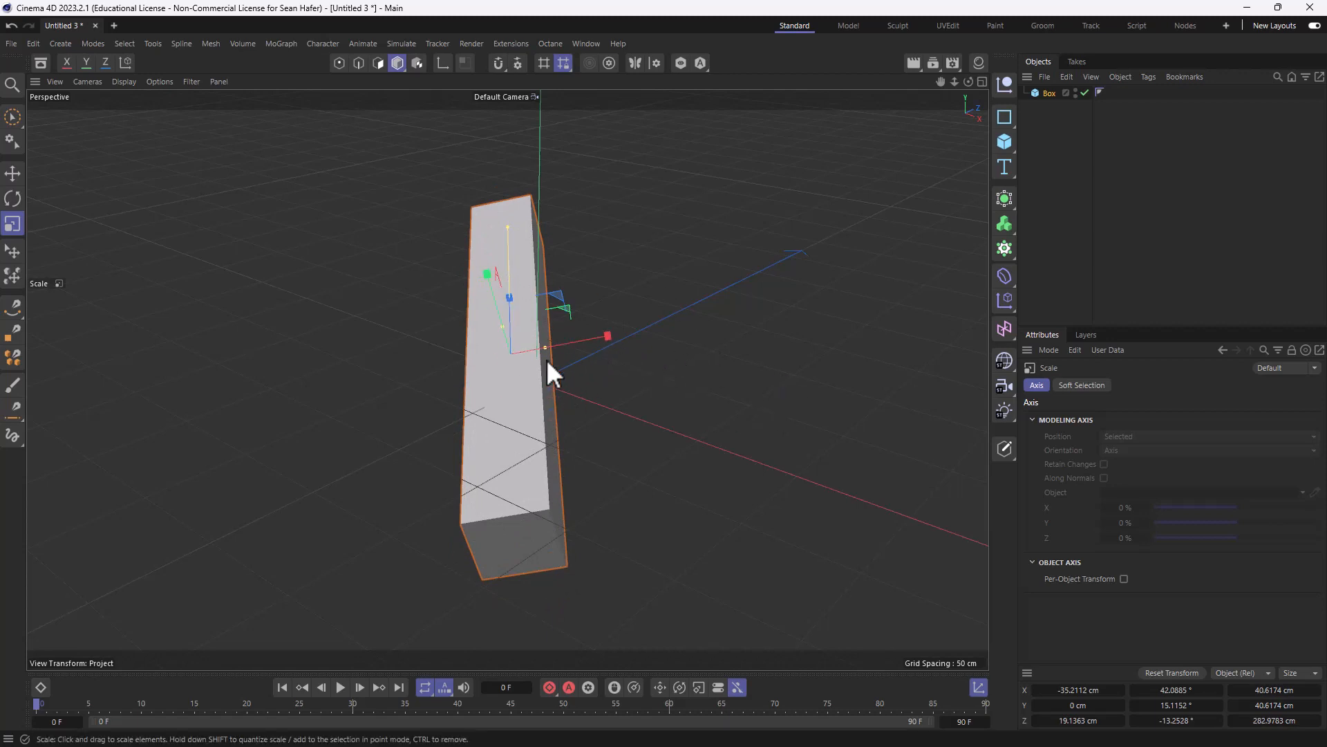
pyautogui.moveTo(604, 336)
pyautogui.mouseDown()
pyautogui.moveTo(575, 350)
pyautogui.moveTo(620, 342)
pyautogui.mouseUp()
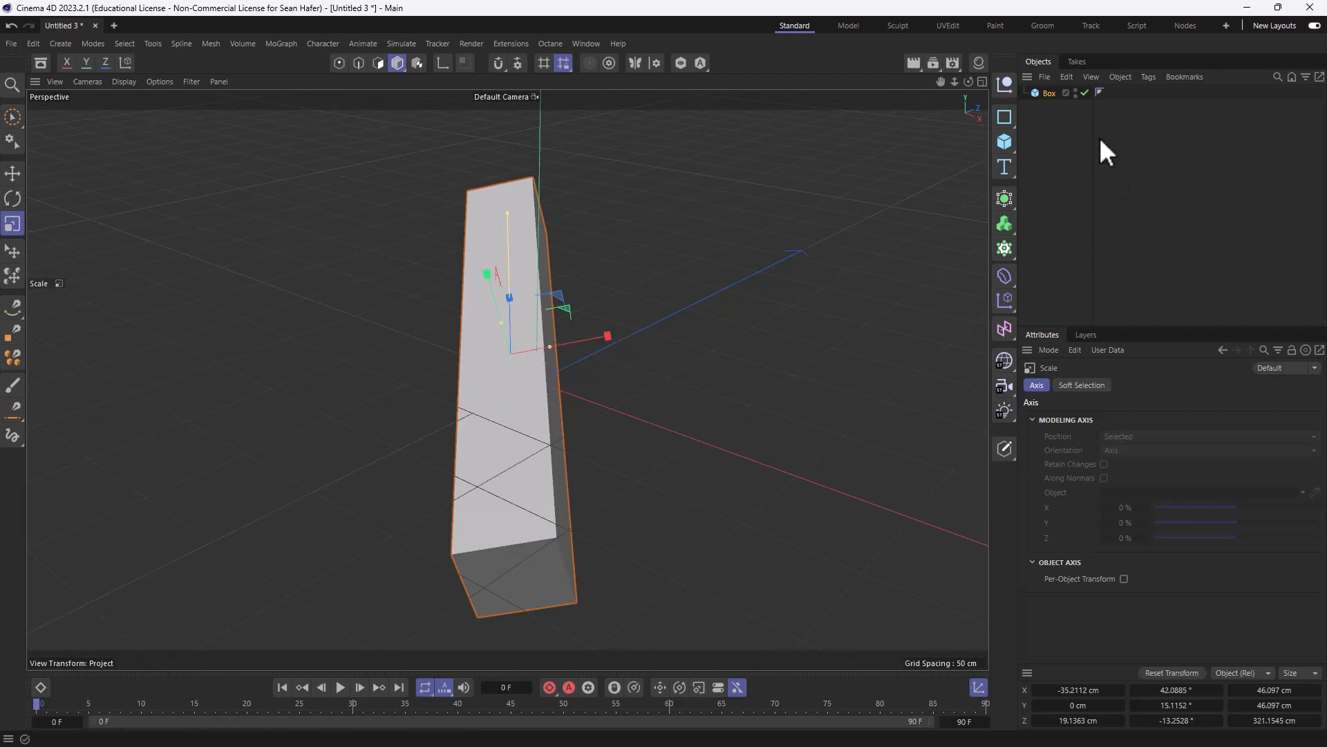
# Step: Set all three rotation values of the Box to 0°
pyautogui.click(1048, 92)
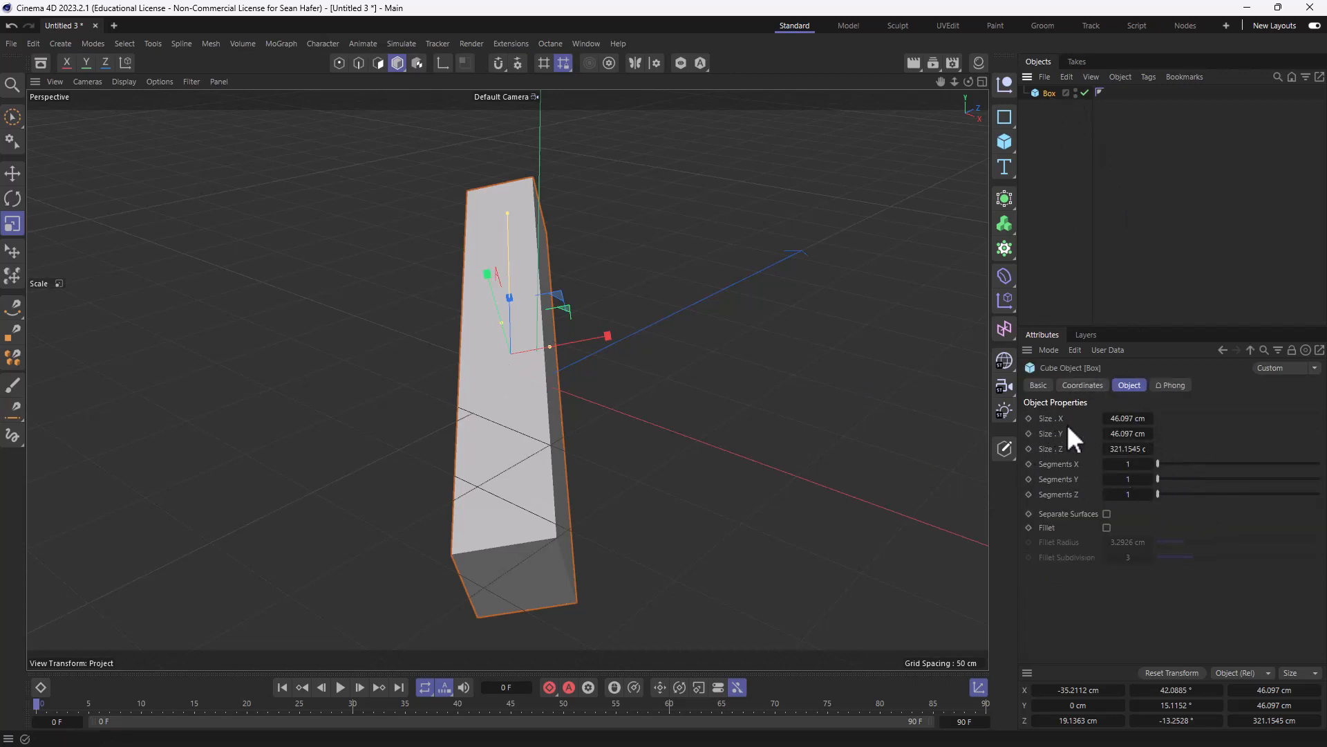
pyautogui.moveTo(968, 81); pyautogui.dragTo(930, 121)
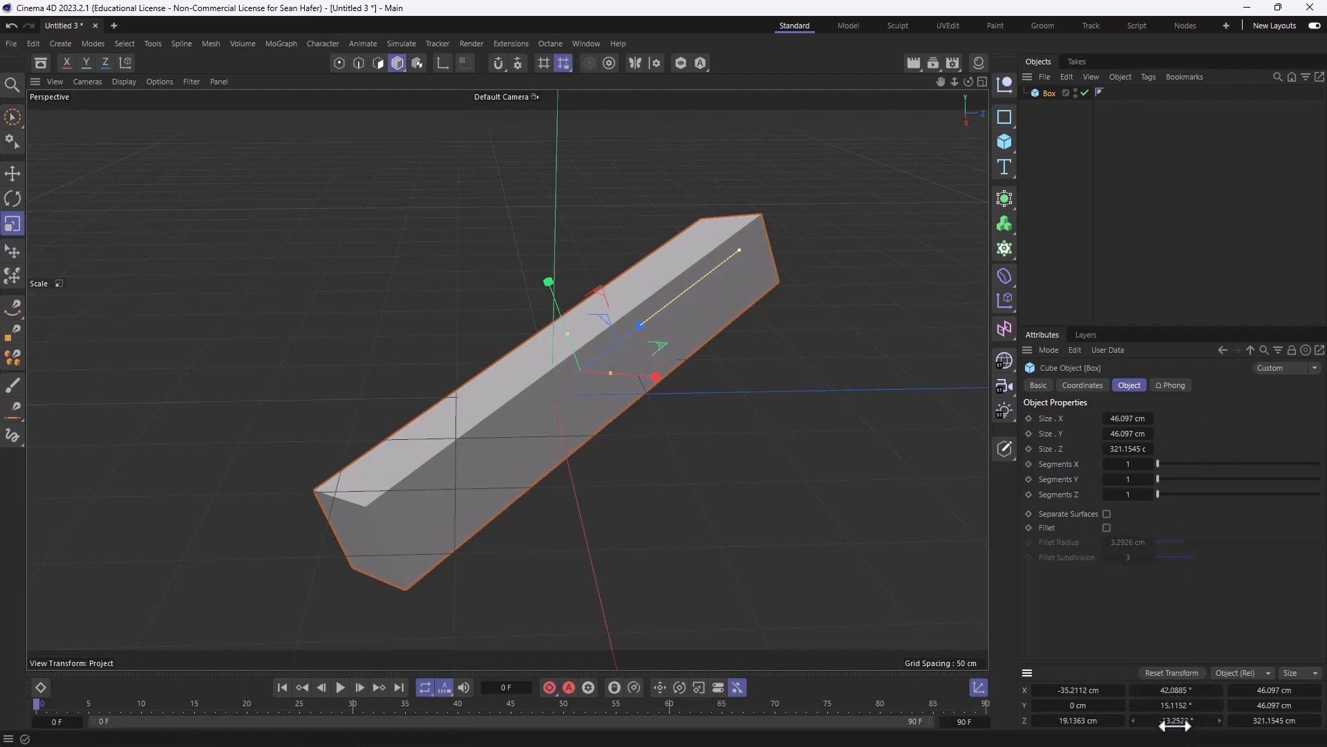
pyautogui.doubleClick(1165, 689)
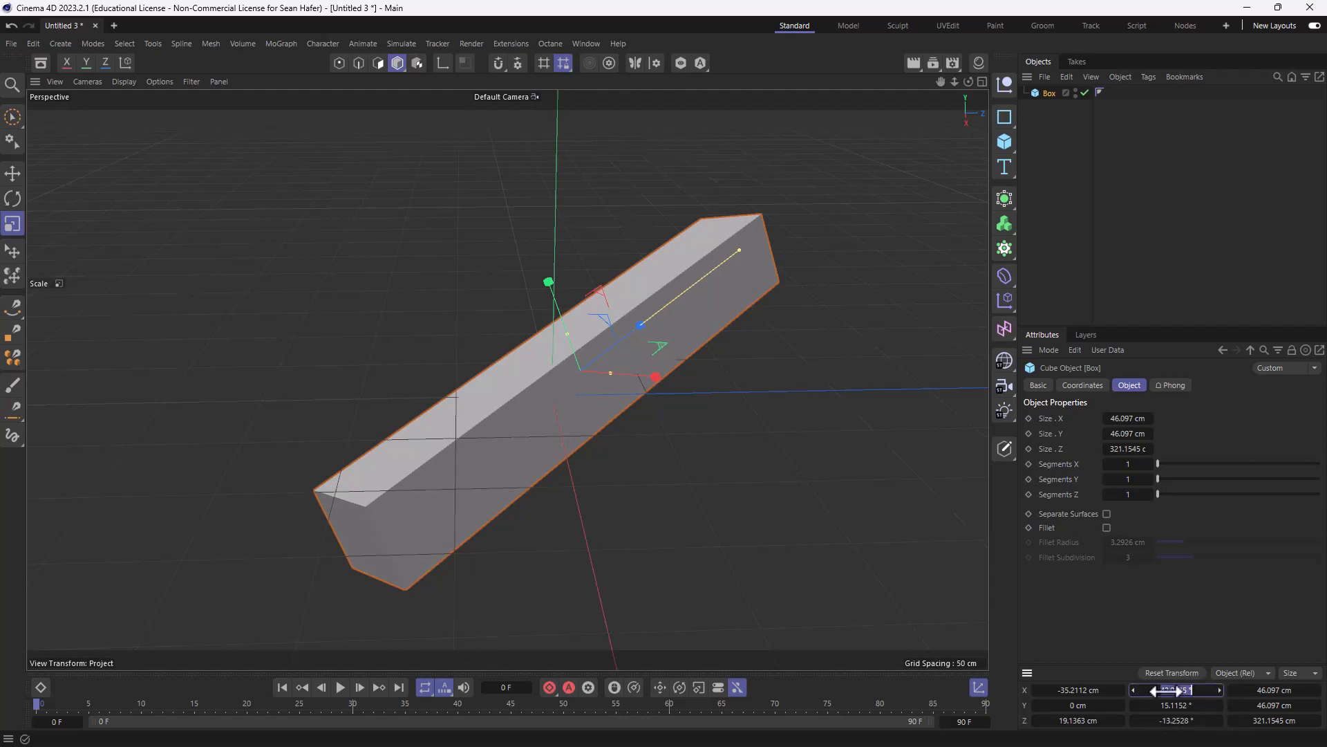
pyautogui.write('0')
pyautogui.press('Tab')
pyautogui.write('0')
pyautogui.press('Tab')
pyautogui.write('0')
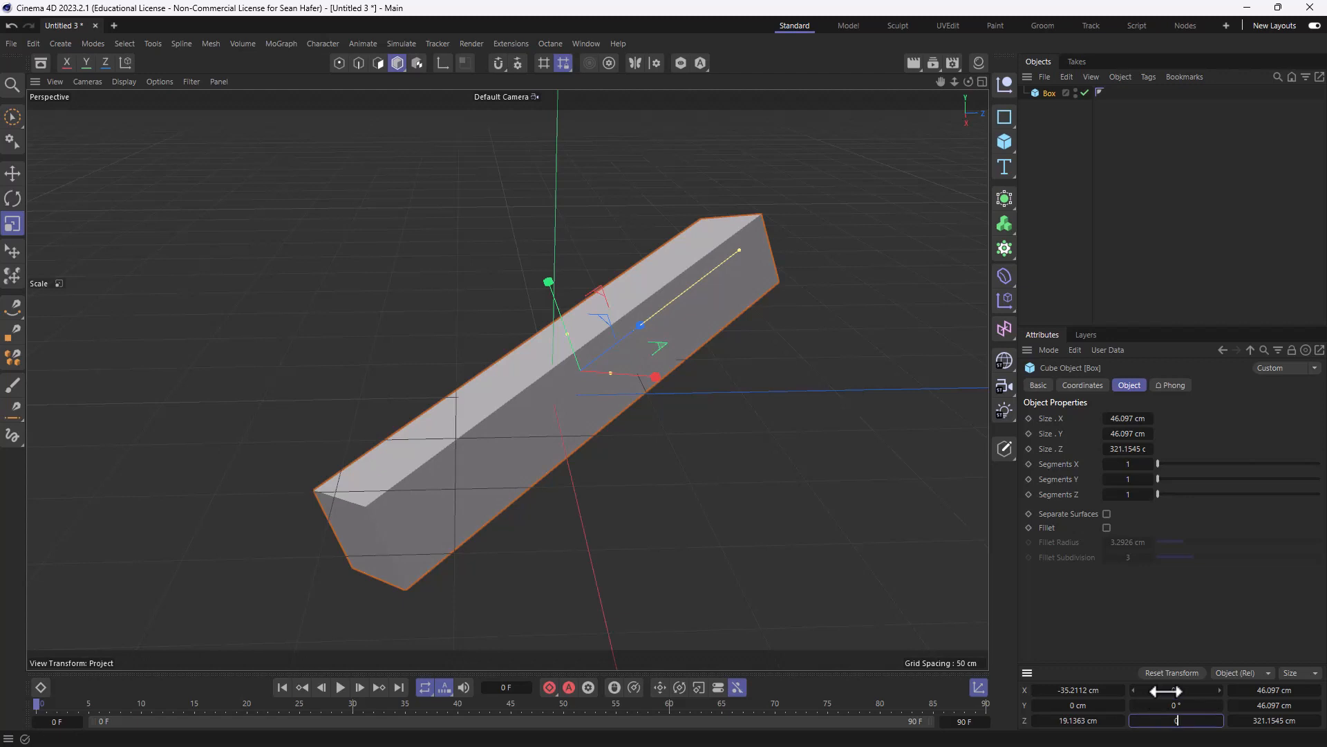
pyautogui.press('Return')
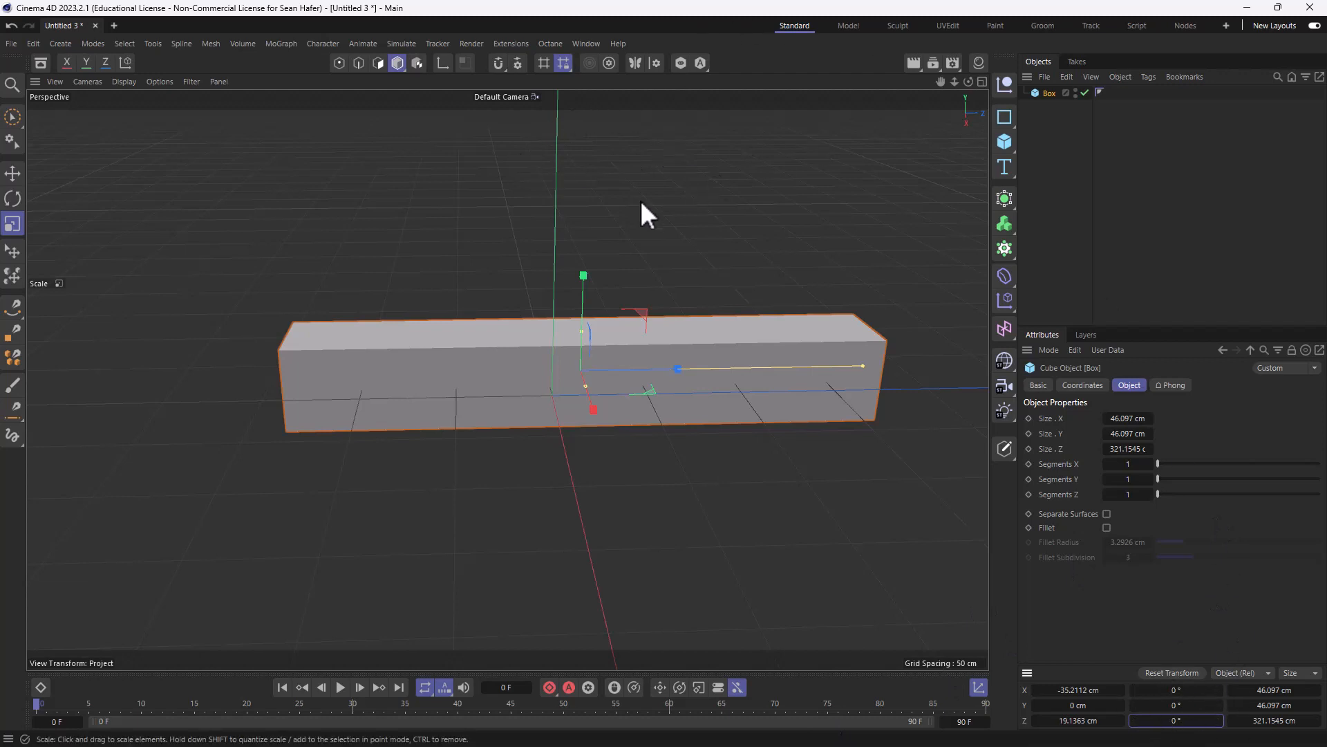
# Step: Show all four views, activate the Move tool, and practise orbiting, panning and zooming around the Box in the perspective view
pyautogui.middleClick(711, 214)
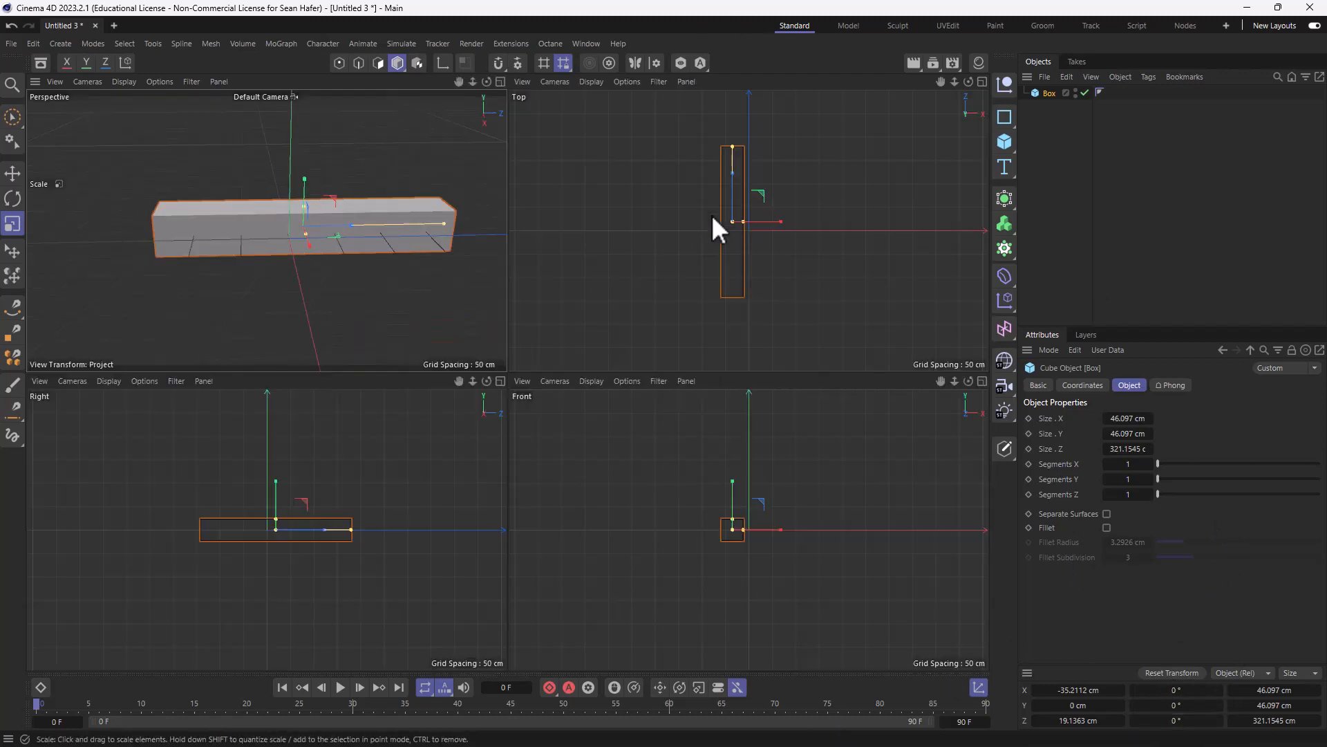
pyautogui.moveTo(487, 82)
pyautogui.mouseDown()
pyautogui.moveTo(553, 86)
pyautogui.moveTo(486, 83)
pyautogui.mouseUp()
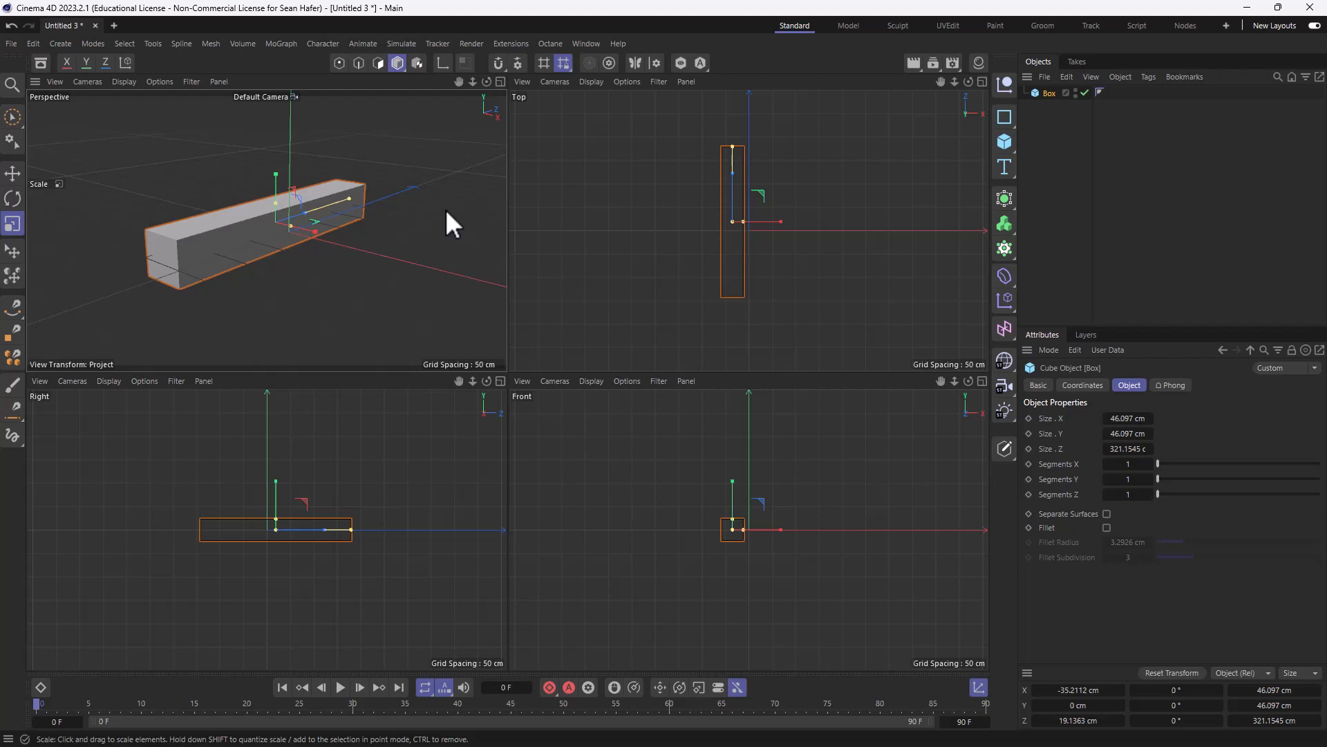
pyautogui.press('e')
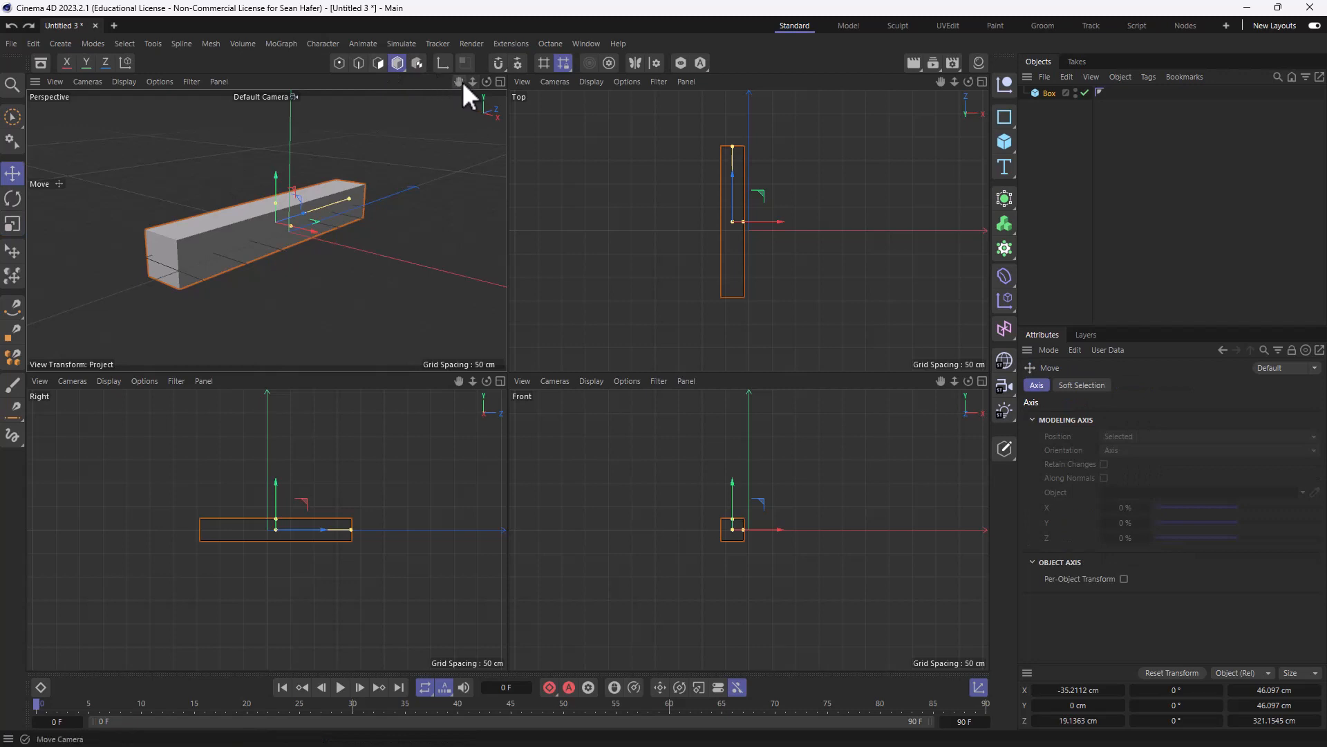
pyautogui.moveTo(459, 80)
pyautogui.mouseDown()
pyautogui.moveTo(497, 97)
pyautogui.moveTo(475, 63)
pyautogui.mouseUp()
pyautogui.moveTo(459, 82)
pyautogui.mouseDown(button='right')
pyautogui.moveTo(408, 82)
pyautogui.moveTo(477, 82)
pyautogui.mouseUp(button='right')
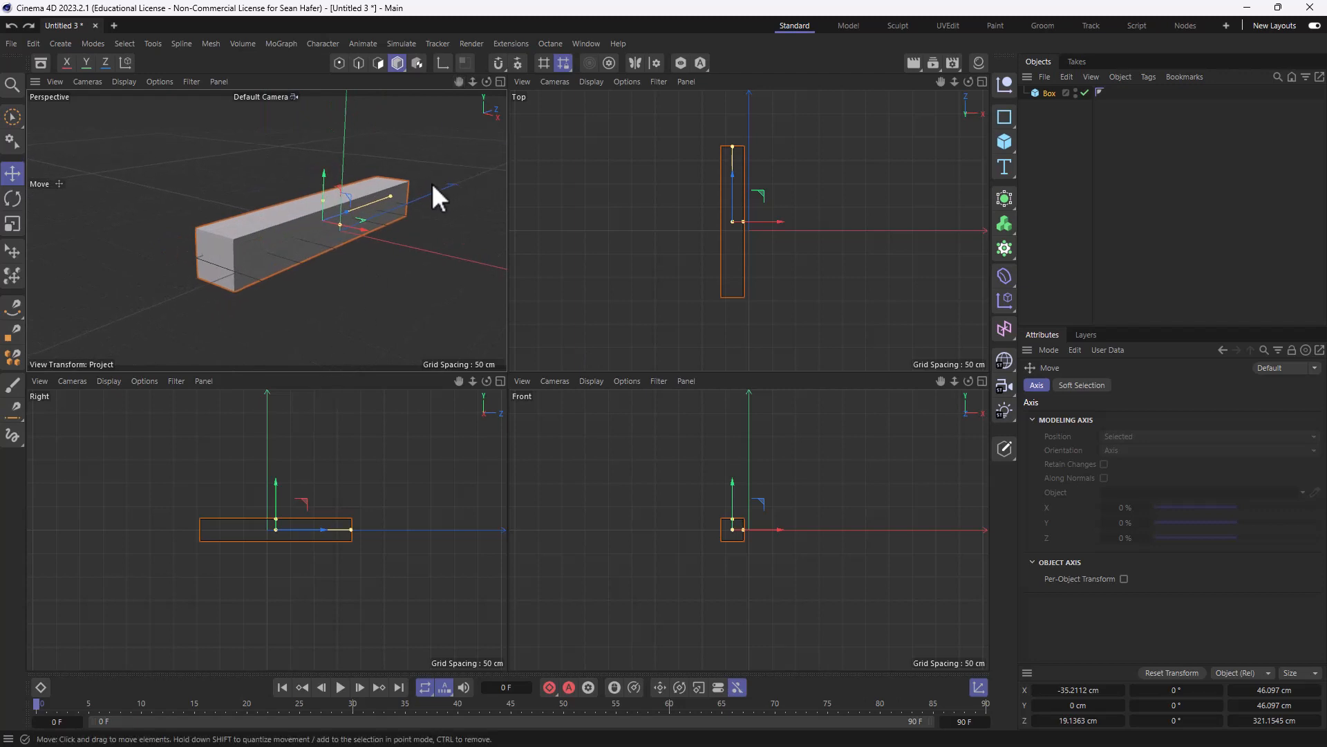
pyautogui.scroll(2, 289, 161)
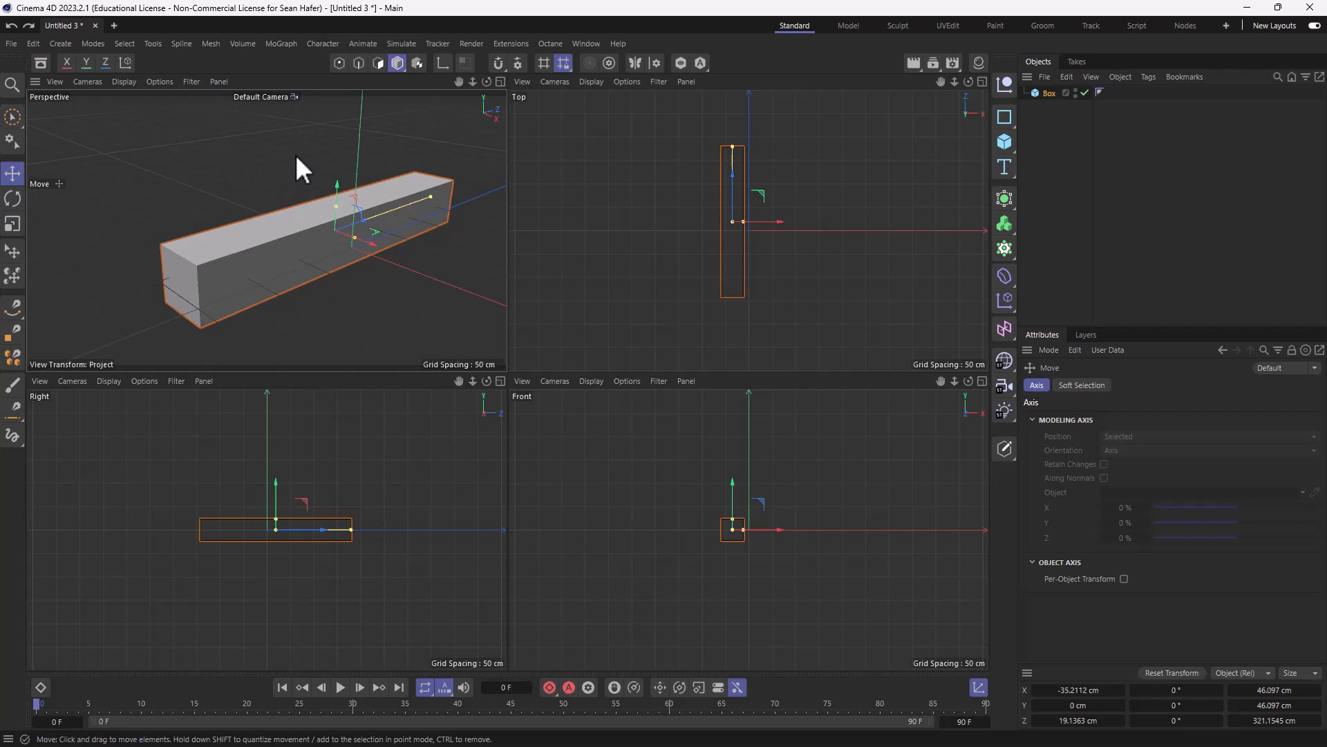
pyautogui.keyDown('alt'); pyautogui.moveTo(296, 163); pyautogui.dragTo(239, 159); pyautogui.keyUp('alt')
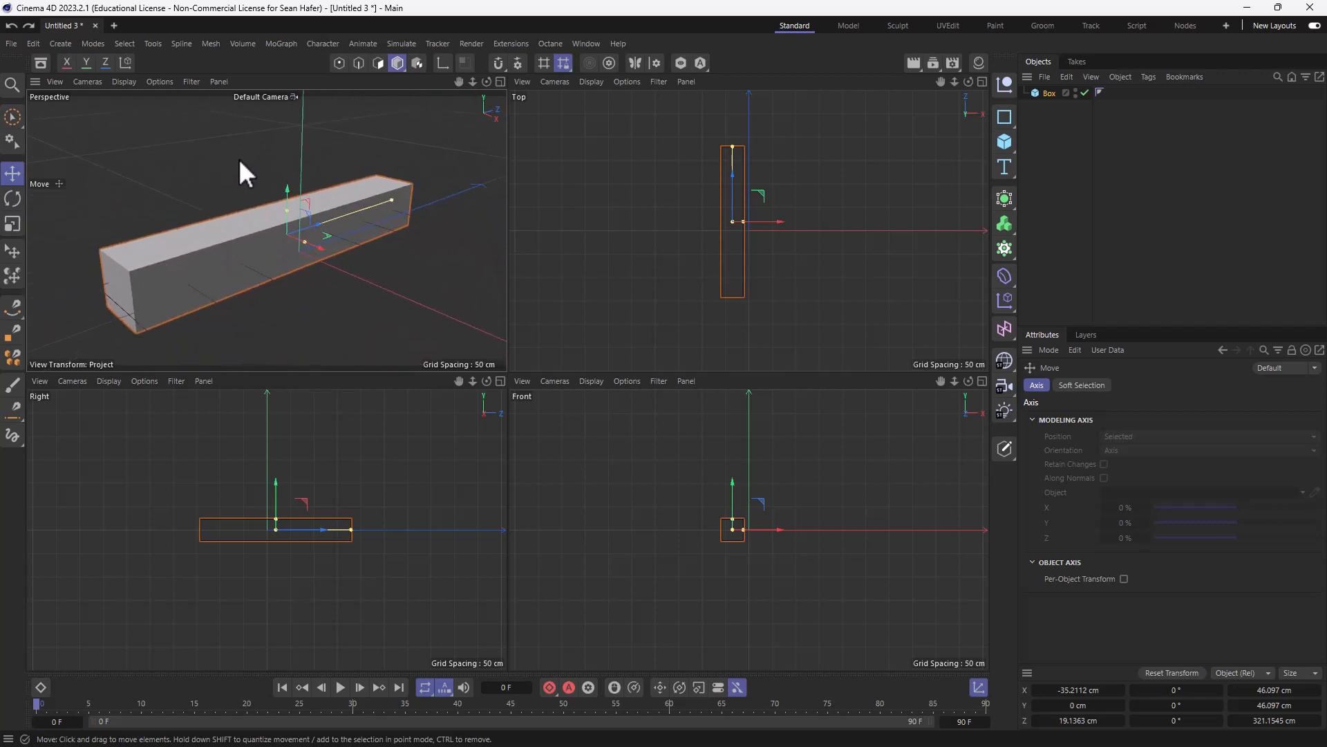
pyautogui.keyDown('alt'); pyautogui.moveTo(238, 159); pyautogui.dragTo(284, 192, button='right'); pyautogui.keyUp('alt')
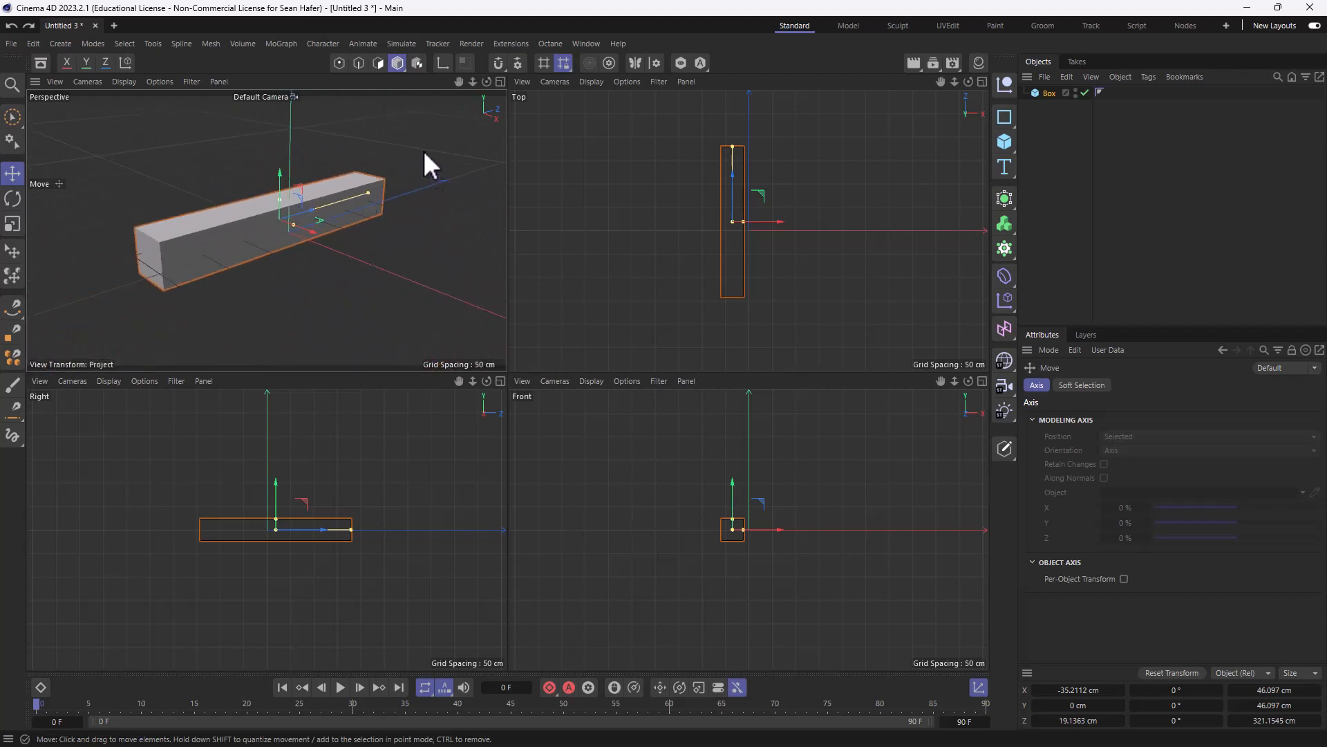
pyautogui.moveTo(423, 163)
pyautogui.keyDown('alt'); pyautogui.mouseDown(button='right')
pyautogui.moveTo(305, 178)
pyautogui.moveTo(388, 198)
pyautogui.moveTo(441, 164)
pyautogui.mouseUp(button='right'); pyautogui.keyUp('alt')
pyautogui.keyDown('alt'); pyautogui.moveTo(438, 161); pyautogui.dragTo(437, 142); pyautogui.keyUp('alt')
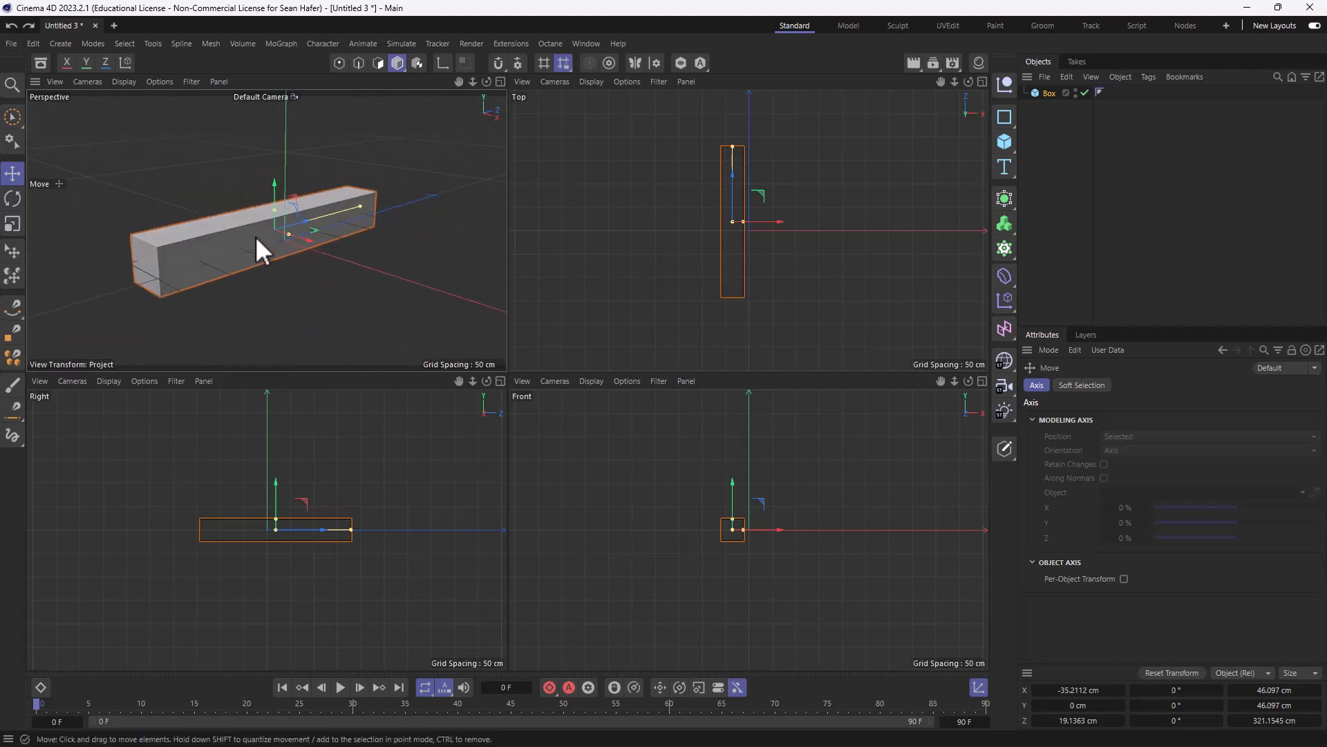
pyautogui.moveTo(255, 235)
pyautogui.keyDown('alt'); pyautogui.mouseDown()
pyautogui.moveTo(379, 239)
pyautogui.moveTo(218, 222)
pyautogui.moveTo(205, 195)
pyautogui.moveTo(291, 250)
pyautogui.moveTo(432, 266)
pyautogui.moveTo(259, 233)
pyautogui.mouseUp(); pyautogui.keyUp('alt')
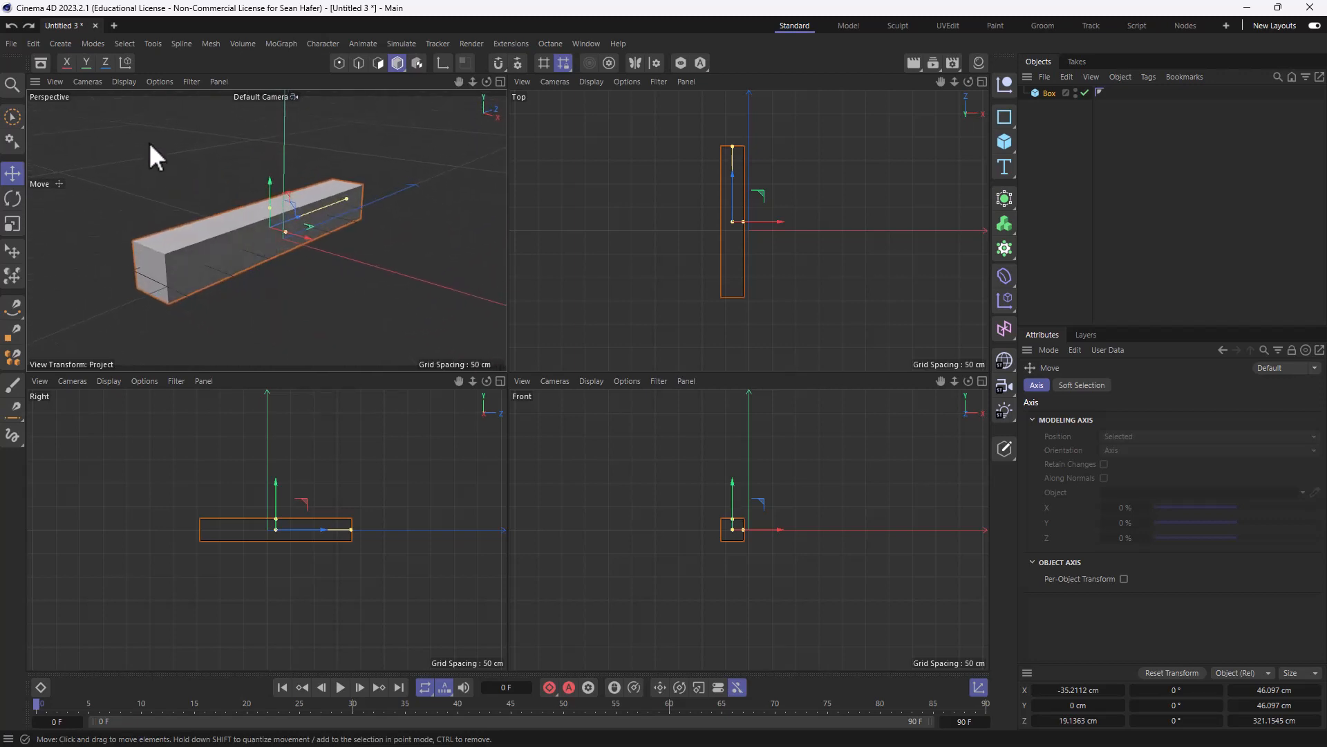
pyautogui.keyDown('alt'); pyautogui.moveTo(147, 143); pyautogui.dragTo(247, 173); pyautogui.keyUp('alt')
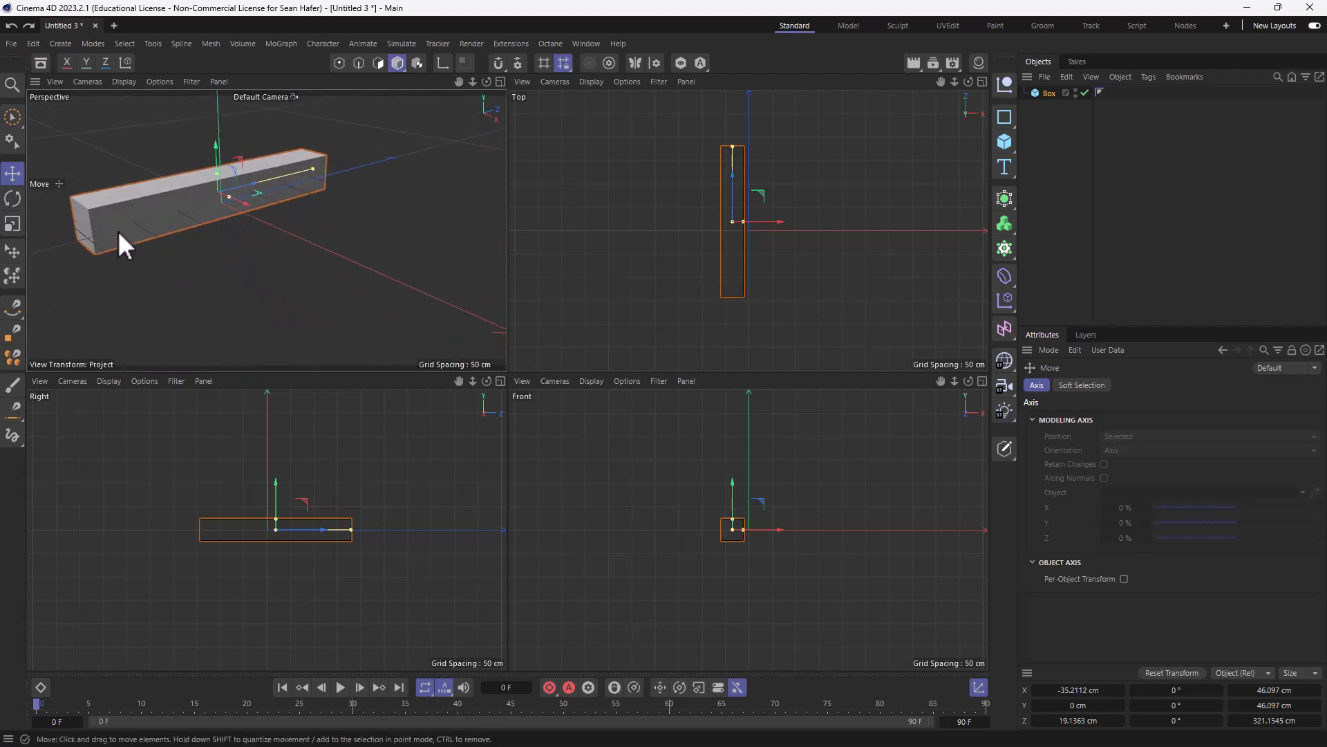
pyautogui.moveTo(107, 227)
pyautogui.keyDown('alt'); pyautogui.mouseDown()
pyautogui.moveTo(379, 227)
pyautogui.moveTo(188, 254)
pyautogui.moveTo(107, 225)
pyautogui.moveTo(106, 206)
pyautogui.mouseUp(); pyautogui.keyUp('alt')
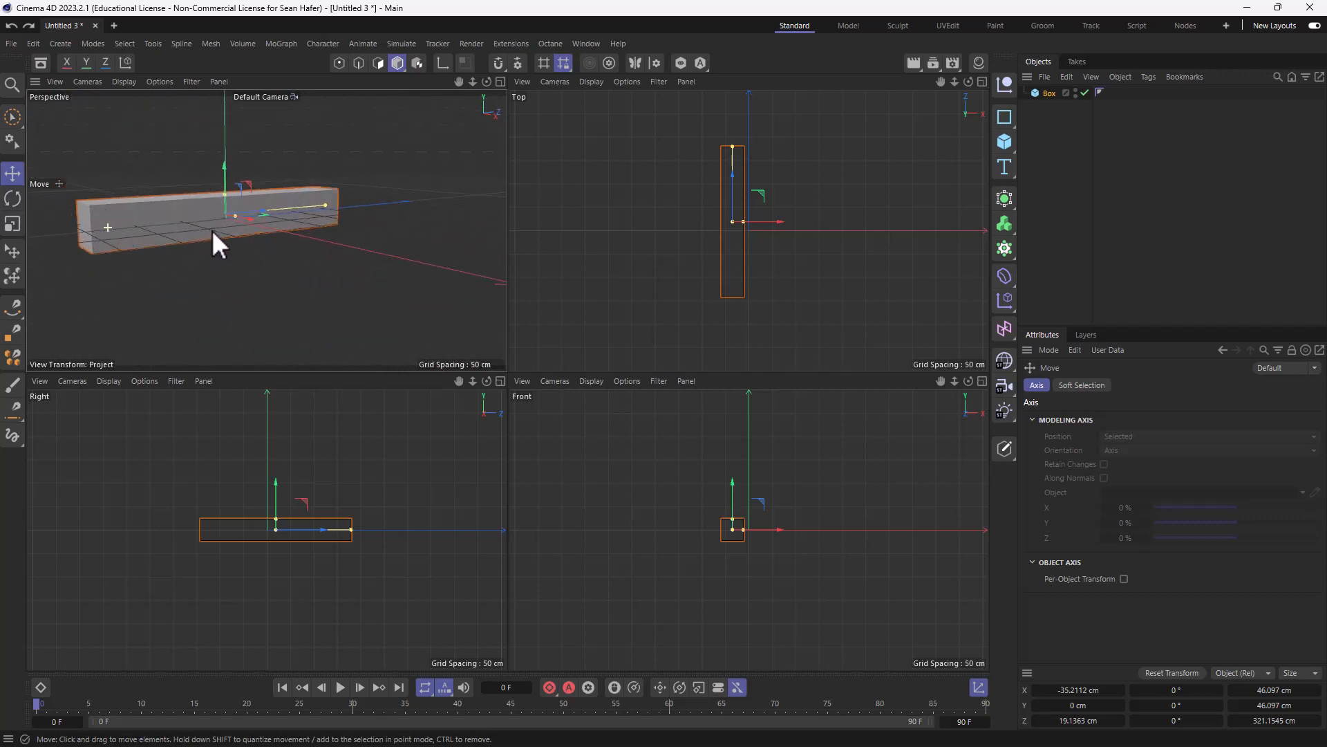
pyautogui.moveTo(218, 213)
pyautogui.keyDown('alt'); pyautogui.mouseDown()
pyautogui.moveTo(339, 222)
pyautogui.moveTo(326, 246)
pyautogui.moveTo(237, 239)
pyautogui.moveTo(235, 225)
pyautogui.mouseUp(); pyautogui.keyUp('alt')
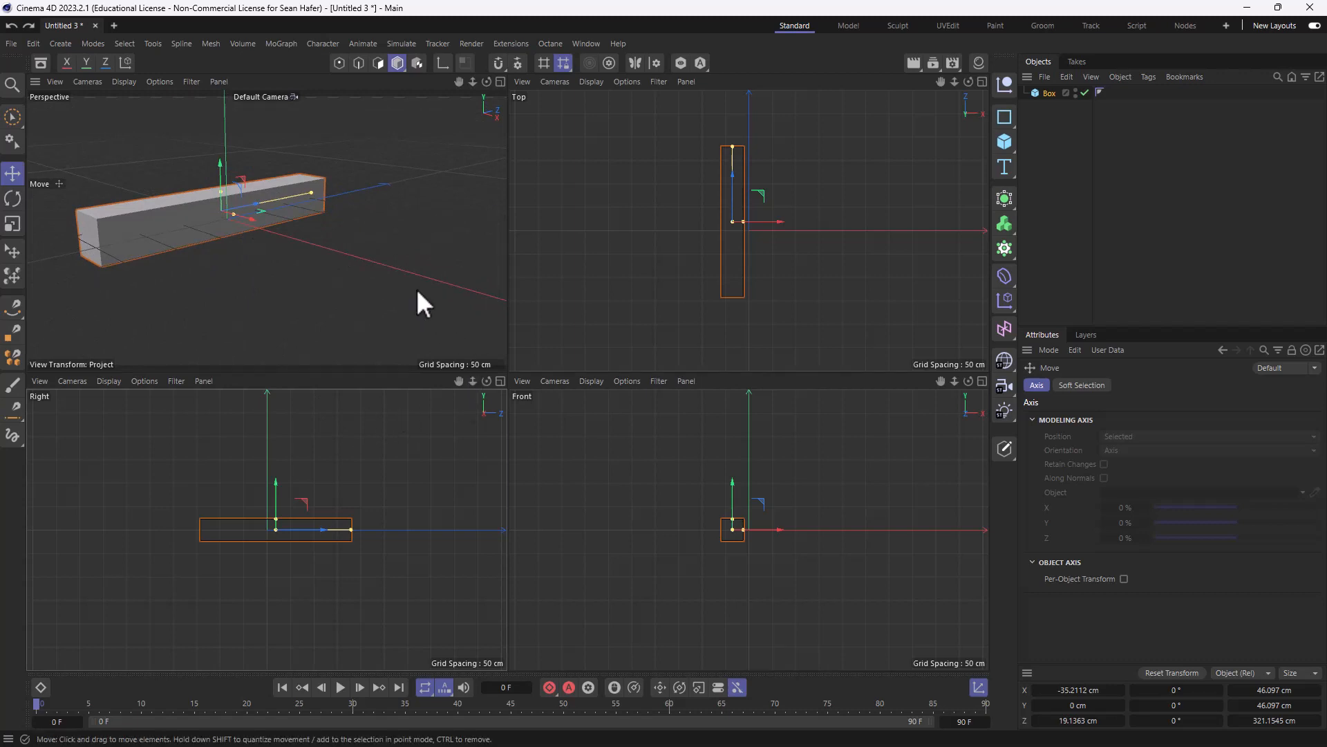
# Step: Maximize the perspective view and orbit, pan and zoom out around the Box
pyautogui.click(500, 81)
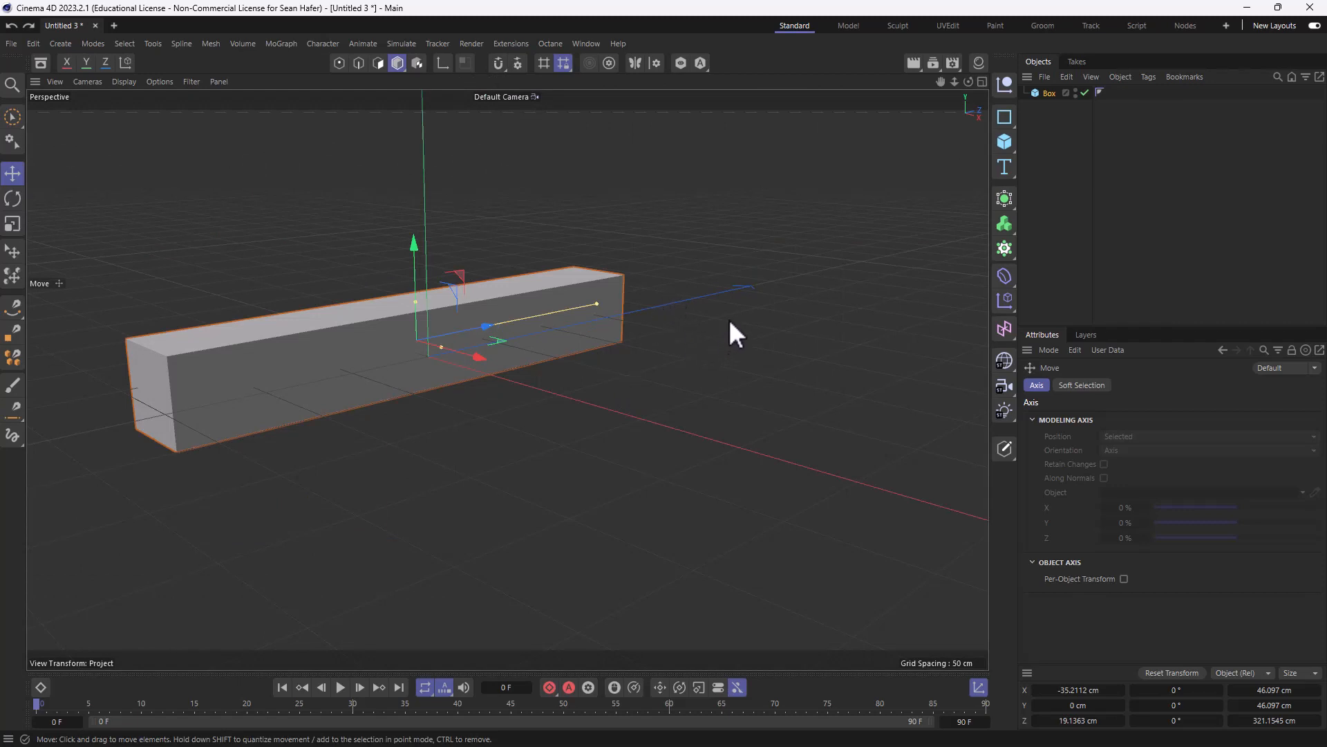
pyautogui.keyDown('alt'); pyautogui.moveTo(729, 318); pyautogui.dragTo(705, 349); pyautogui.keyUp('alt')
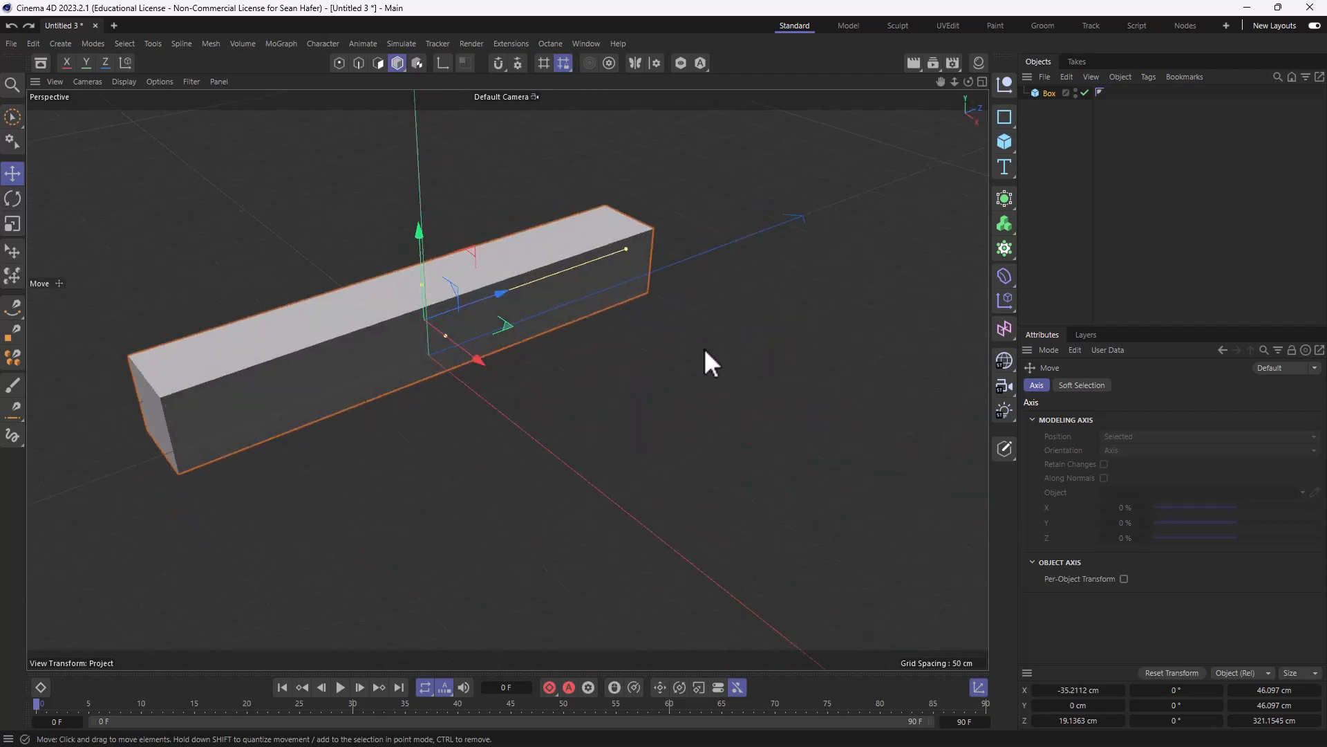
pyautogui.keyDown('alt'); pyautogui.moveTo(706, 351); pyautogui.dragTo(748, 345, button='middle'); pyautogui.keyUp('alt')
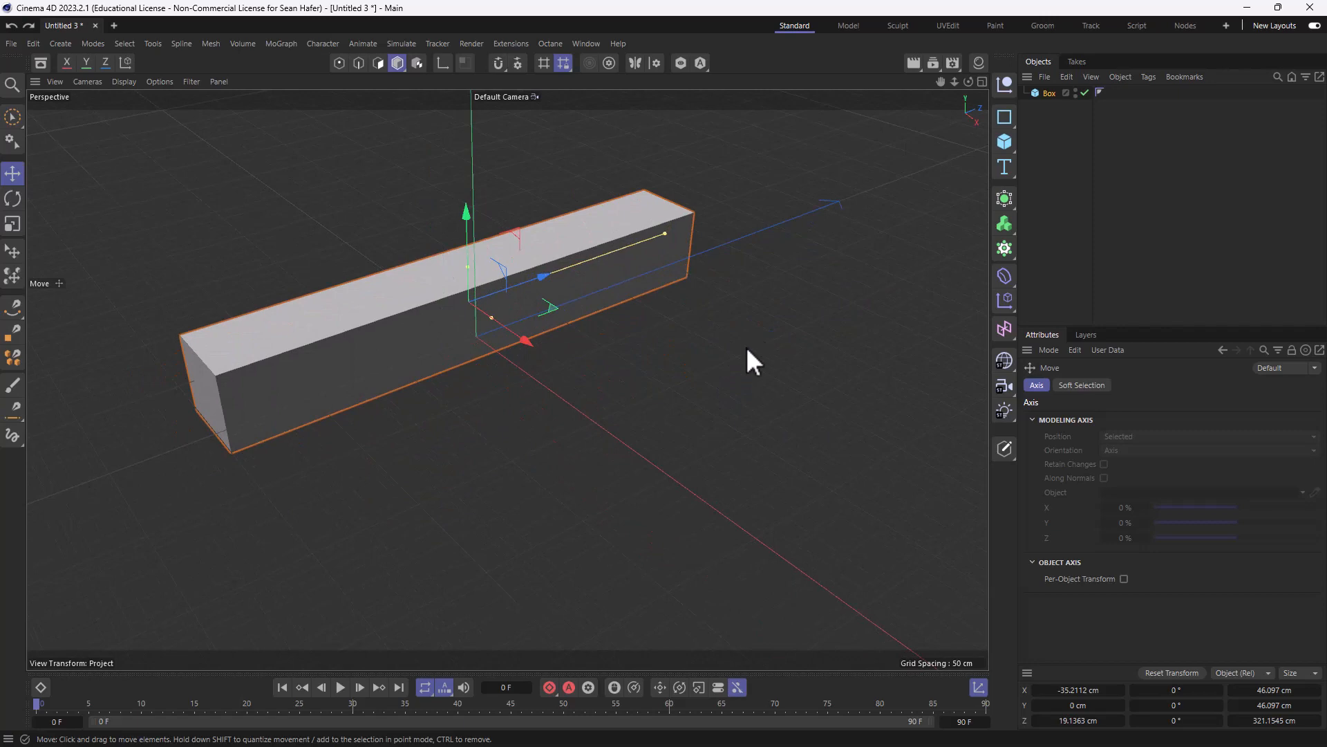
pyautogui.keyDown('alt'); pyautogui.moveTo(745, 344); pyautogui.dragTo(699, 379, button='right'); pyautogui.keyUp('alt')
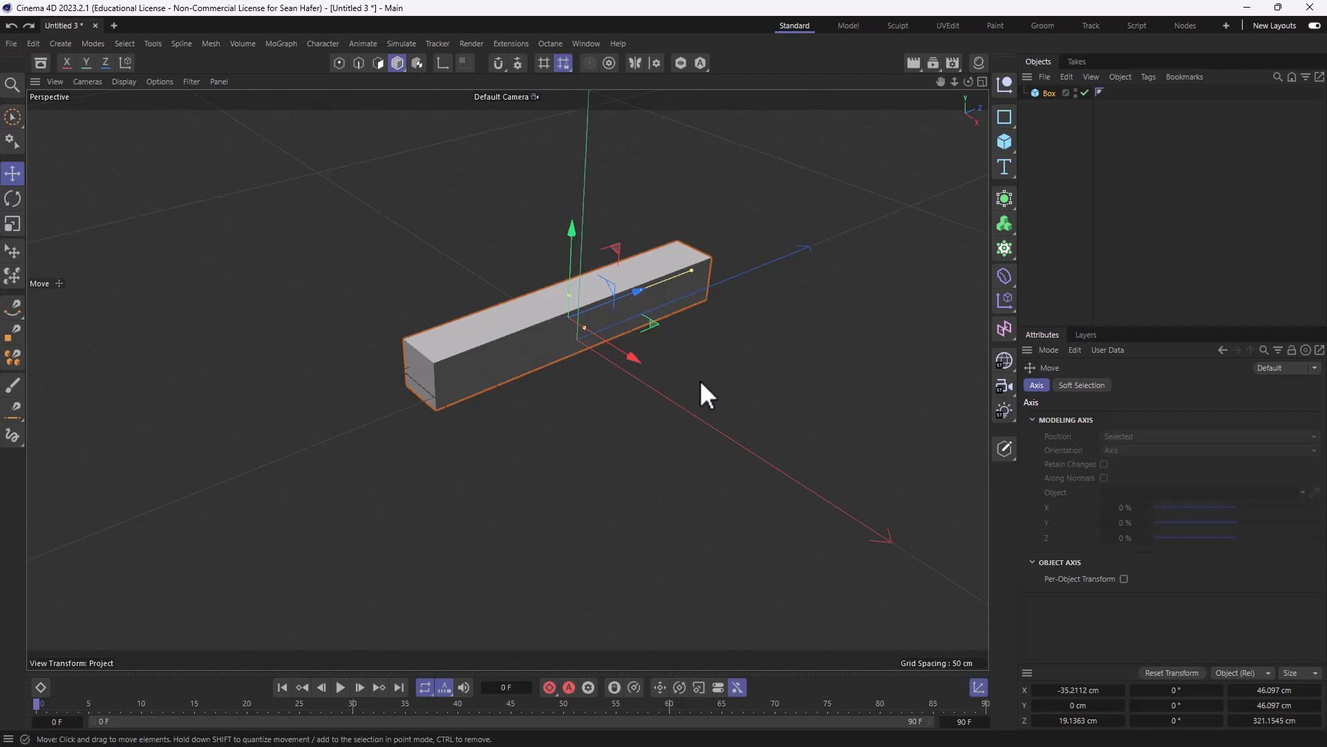
# Step: Navigate the perspective view until the Box is out of sight, and bring it back by framing the selected object
pyautogui.moveTo(968, 82); pyautogui.dragTo(857, 138)
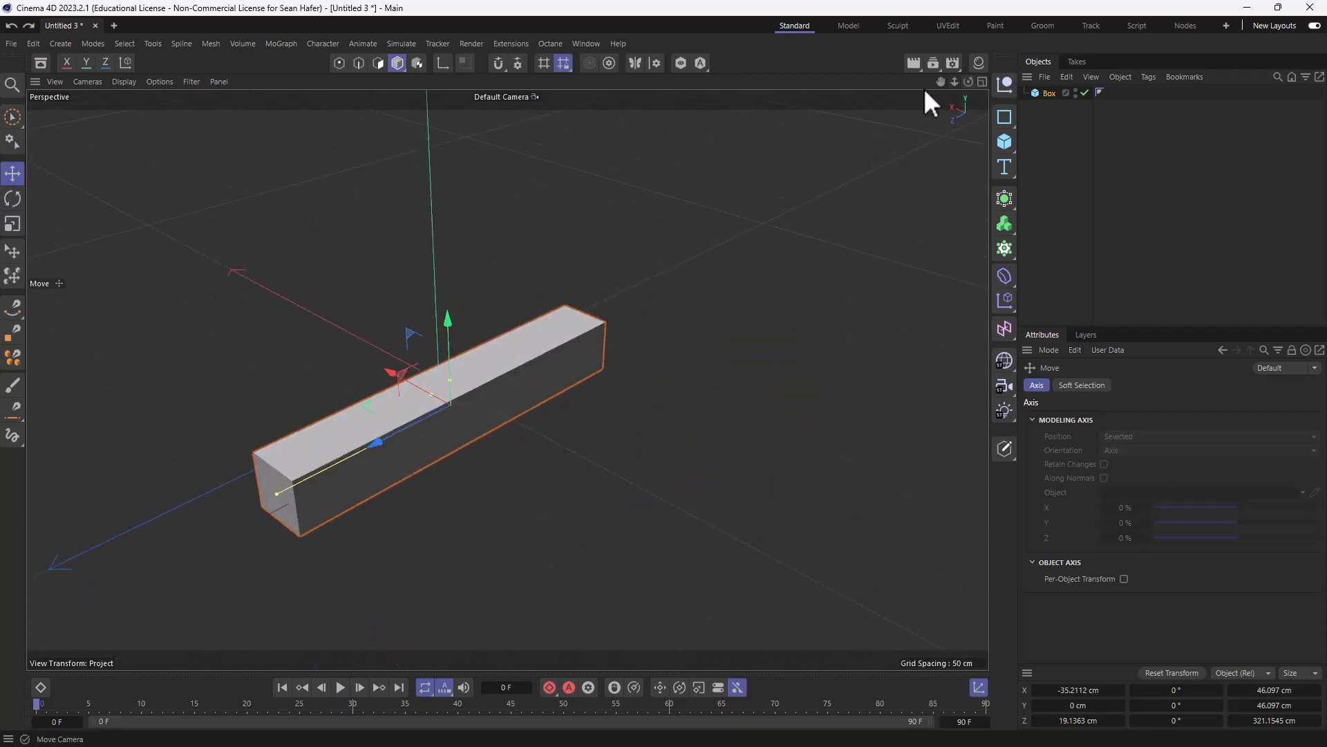
pyautogui.moveTo(954, 81); pyautogui.dragTo(1019, 78)
pyautogui.scroll(-5, 477, 358)
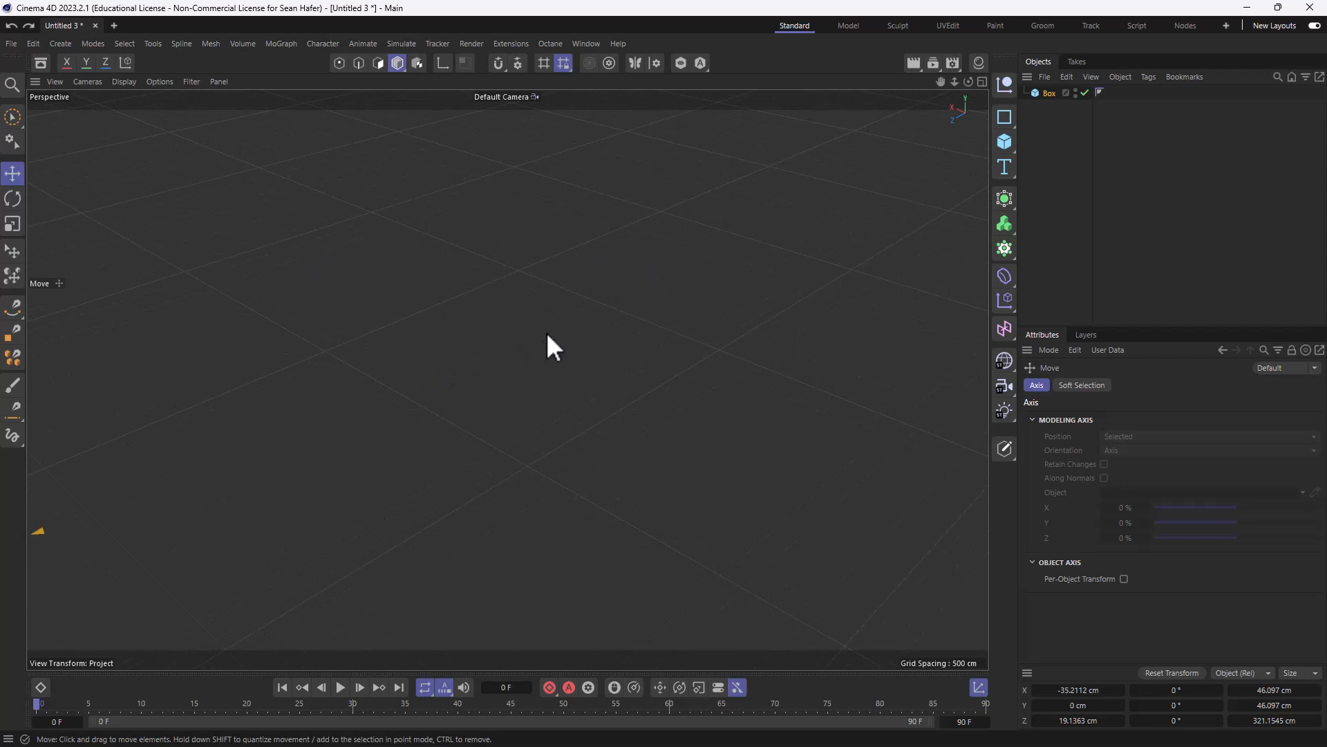
pyautogui.click(1049, 93)
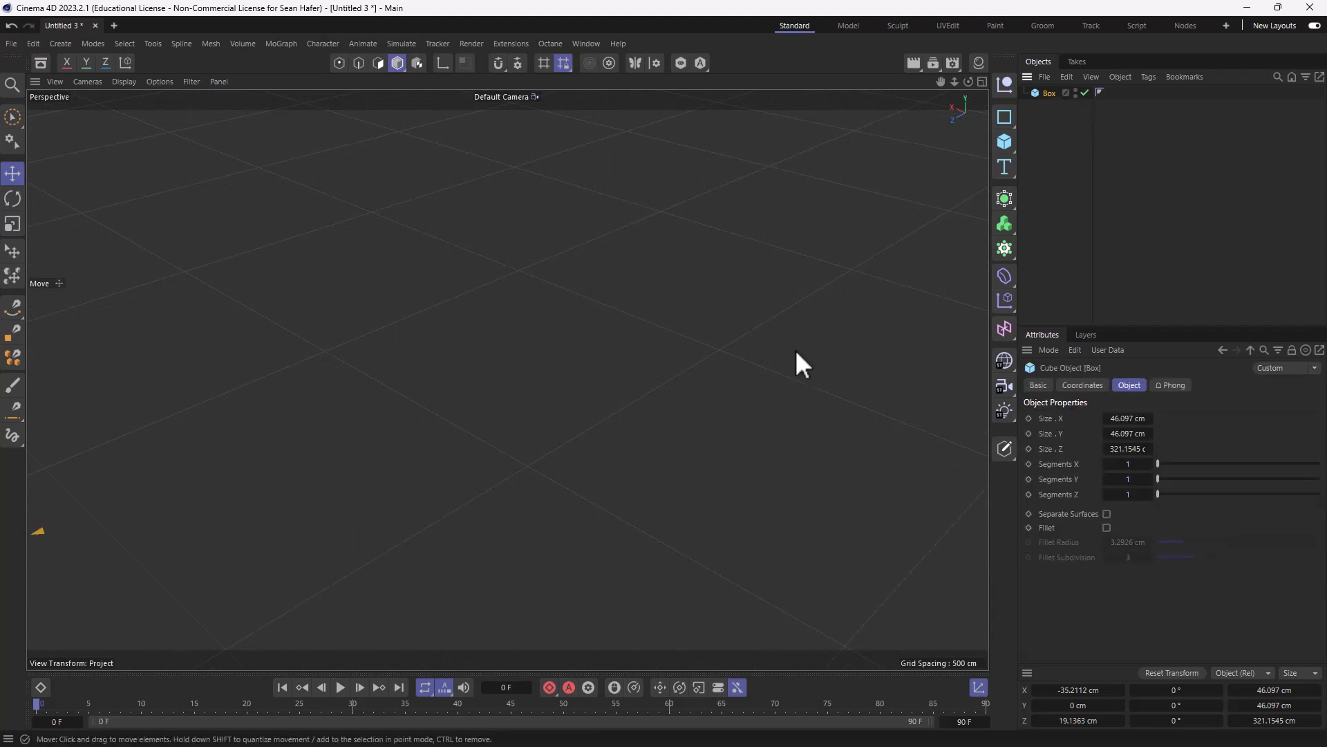
pyautogui.press('o')
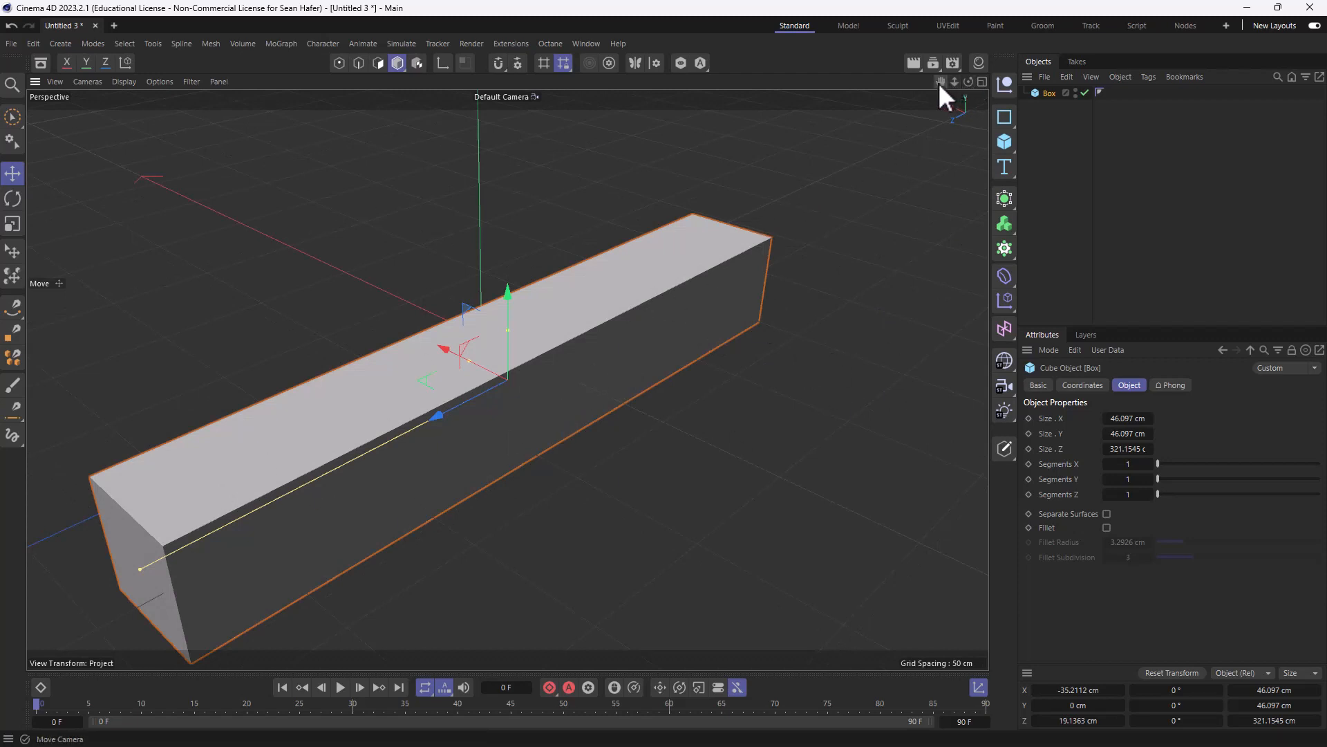
# Step: Pan, zoom and orbit the perspective view away from the Box, and restore the standard view with Frame Default
pyautogui.moveTo(939, 82); pyautogui.dragTo(930, 93)
pyautogui.moveTo(930, 93); pyautogui.dragTo(800, 94, button='right')
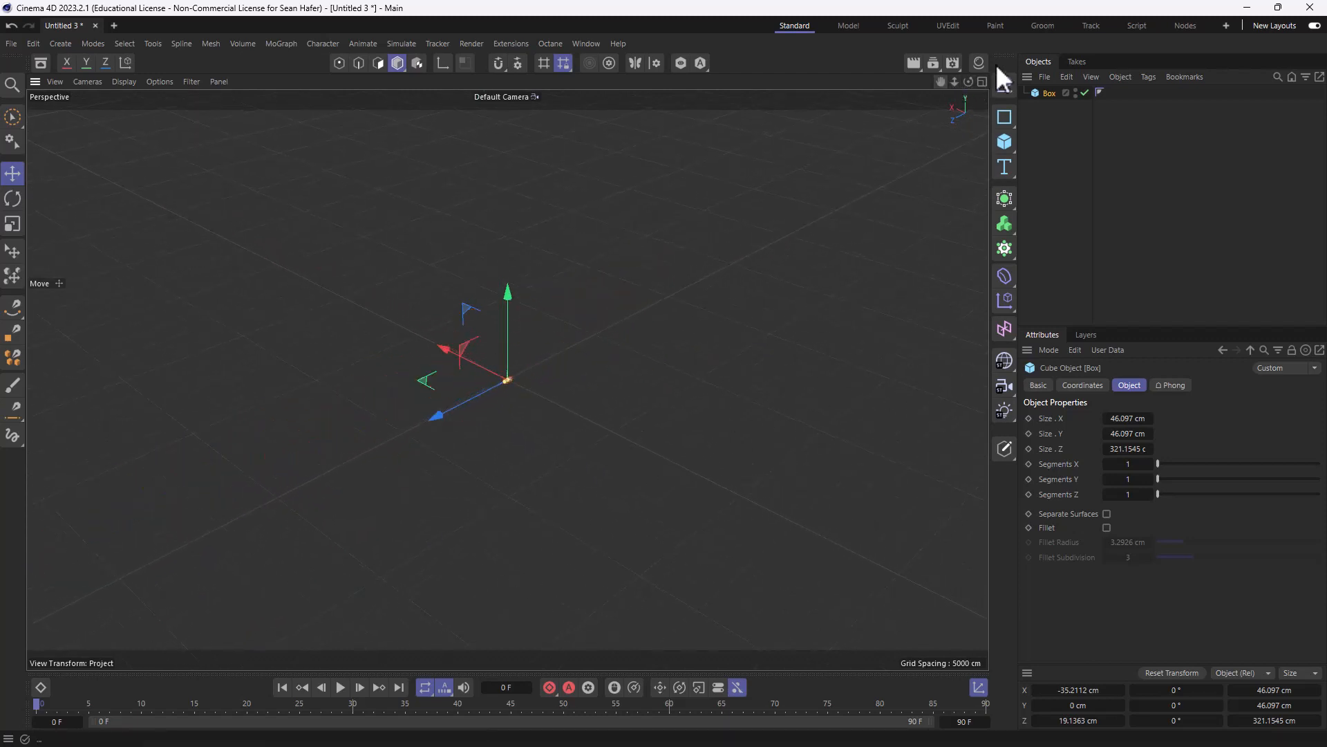
pyautogui.moveTo(964, 78); pyautogui.dragTo(1027, 79, button='right')
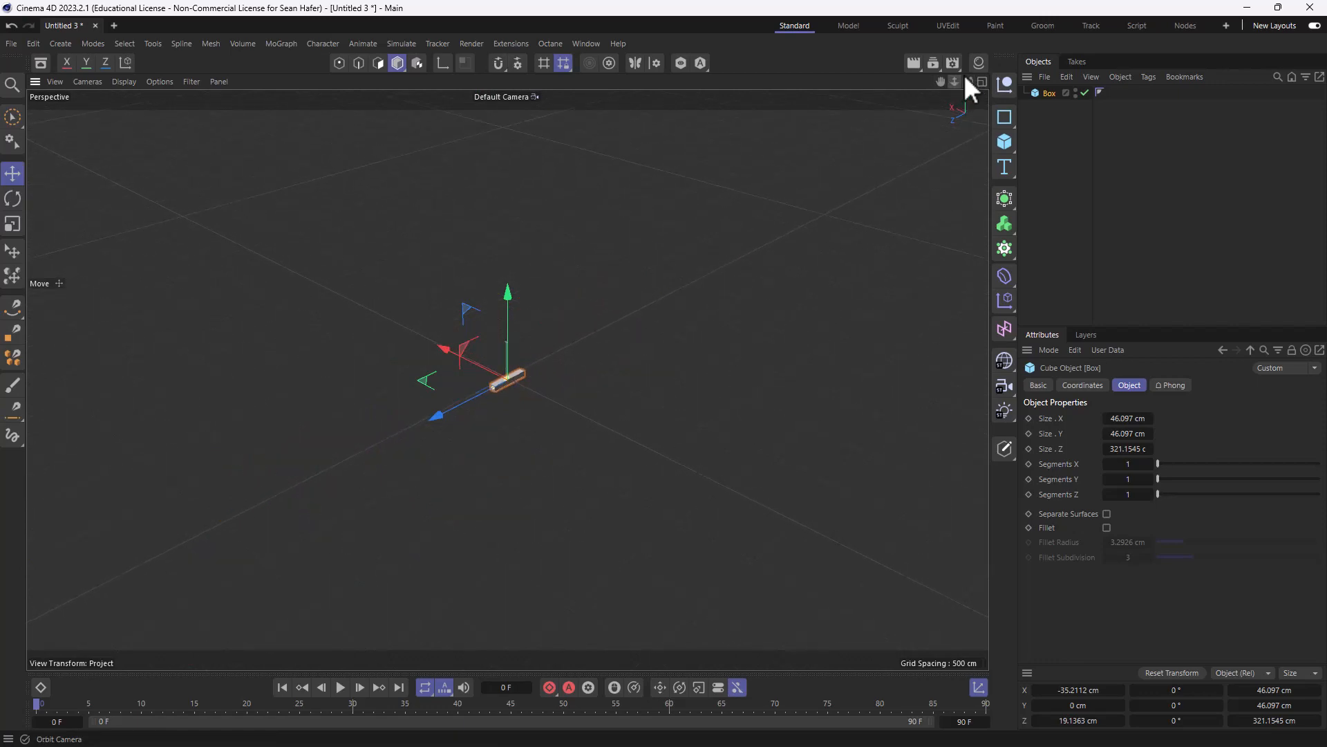
pyautogui.moveTo(964, 77); pyautogui.dragTo(467, 243)
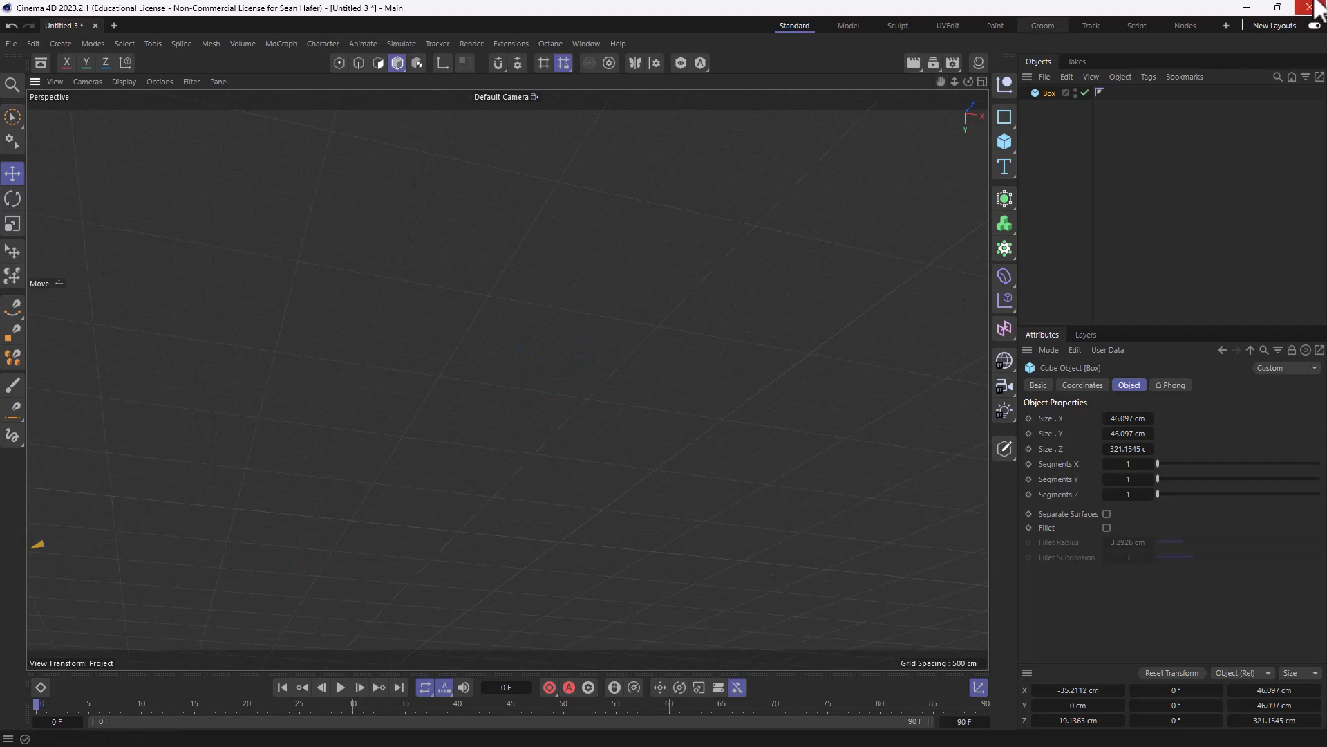
pyautogui.click(53, 81)
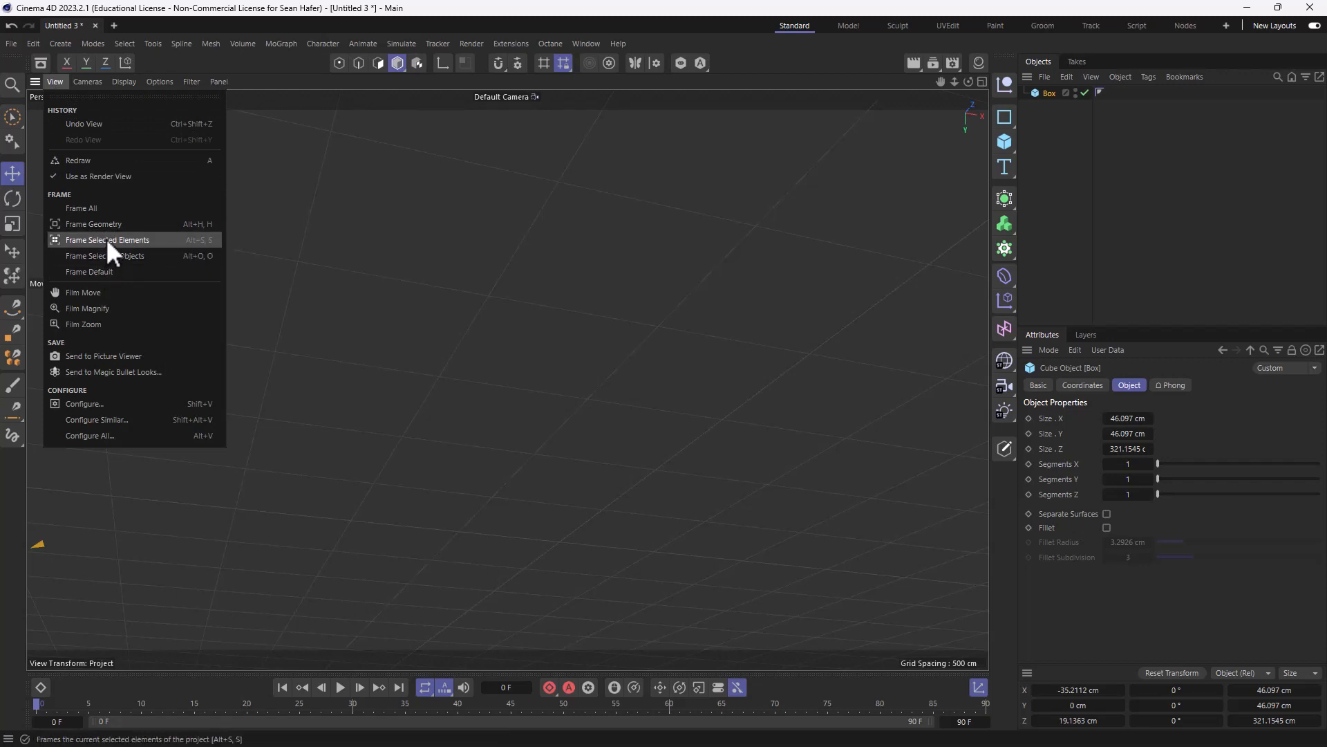
pyautogui.click(93, 272)
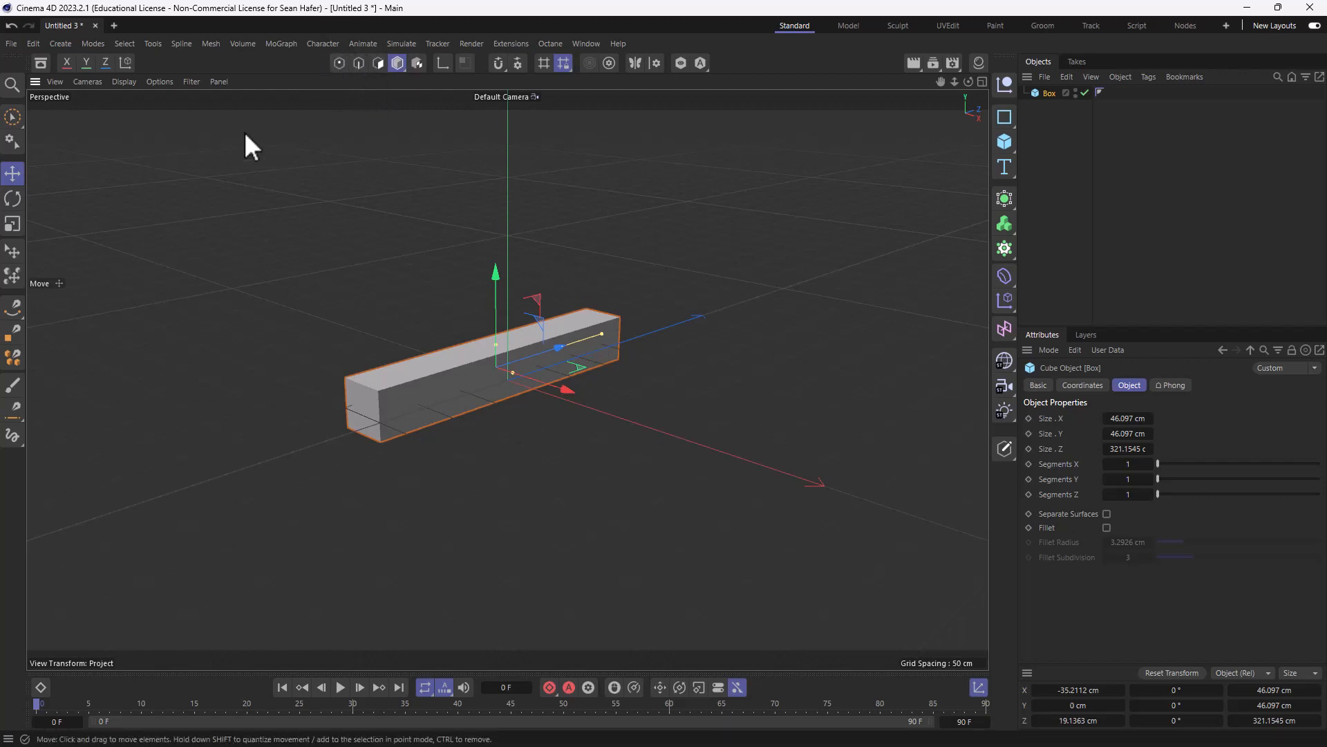
# Step: Set the perspective view's display mode to Gouraud Shading (Lines) and inspect the Box up close
pyautogui.click(124, 82)
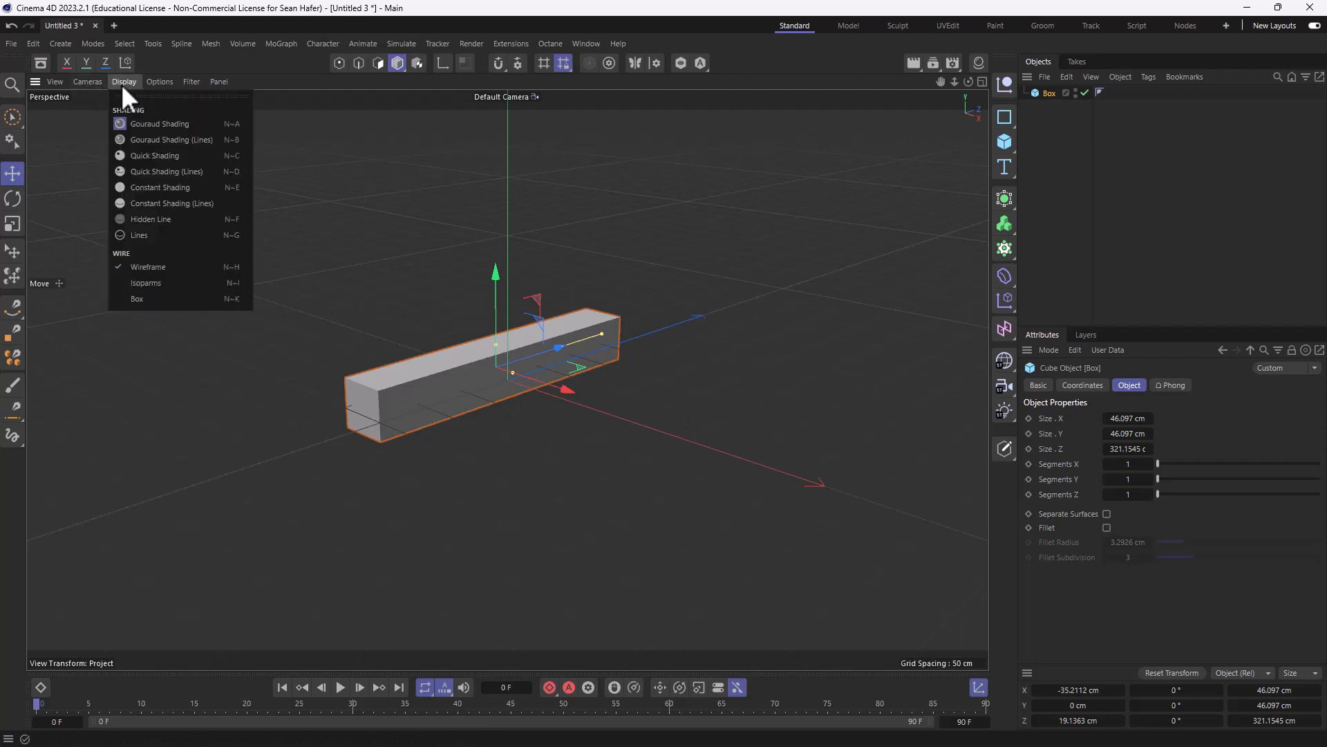
pyautogui.click(148, 138)
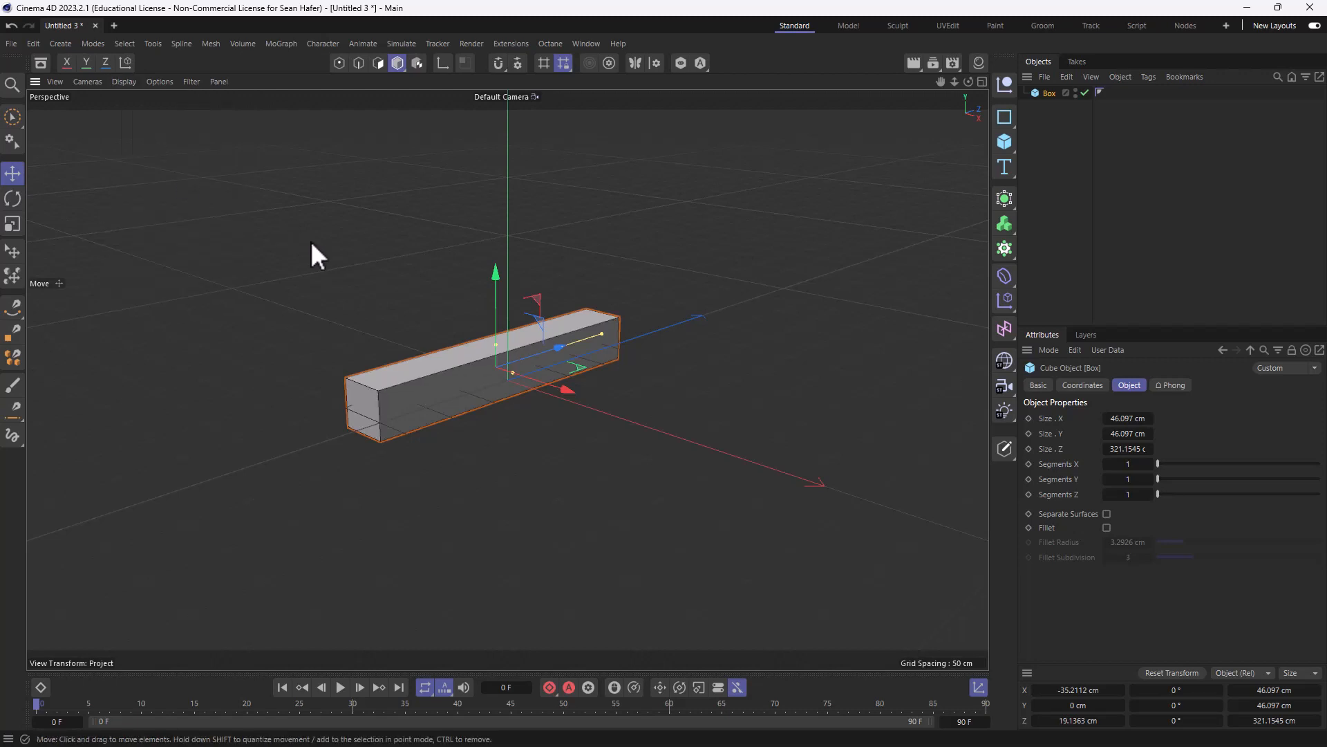
pyautogui.press('n')
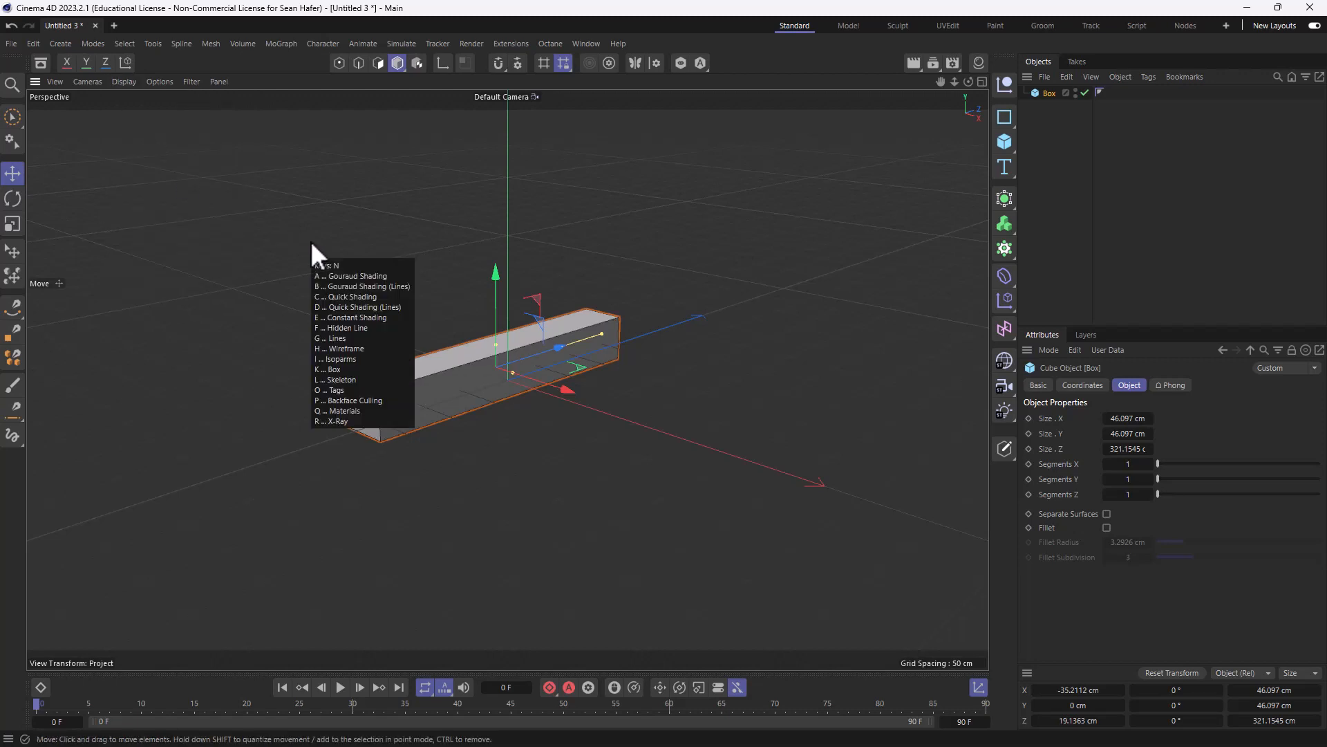
pyautogui.press('b')
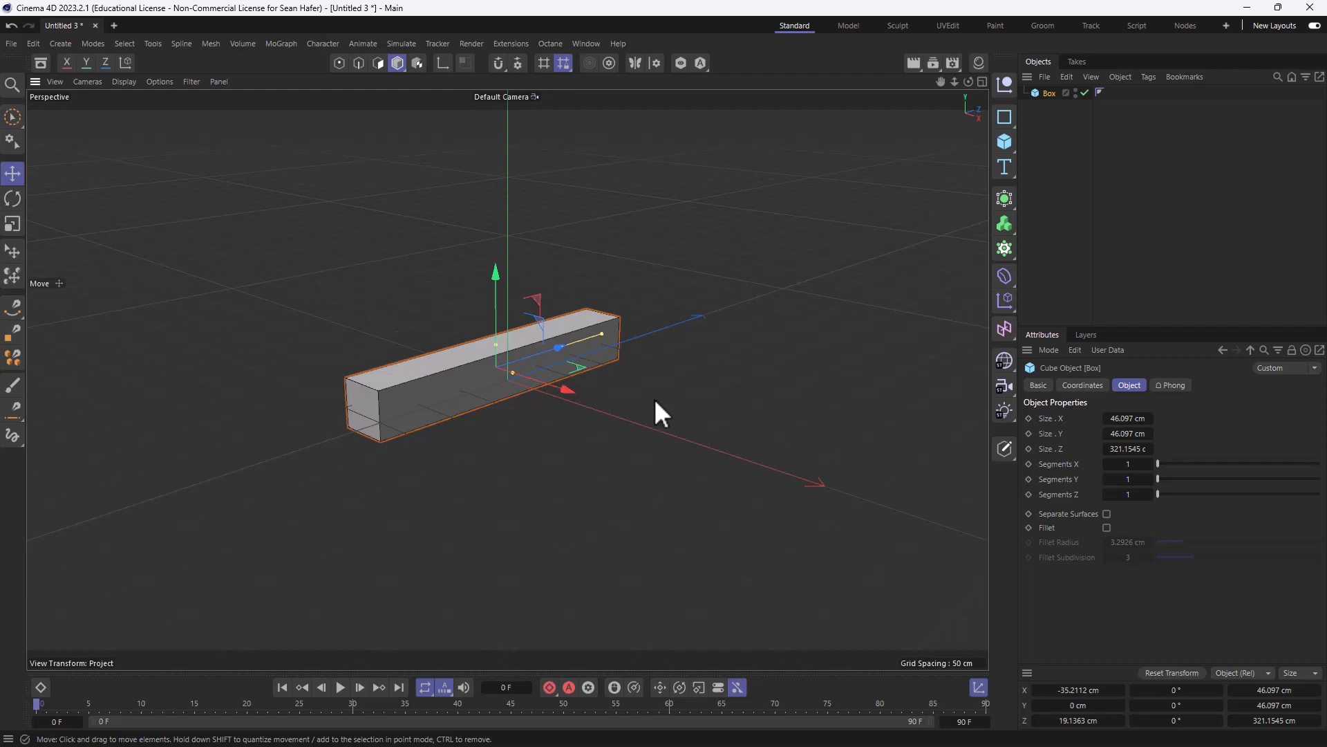
pyautogui.scroll(5, 368, 390)
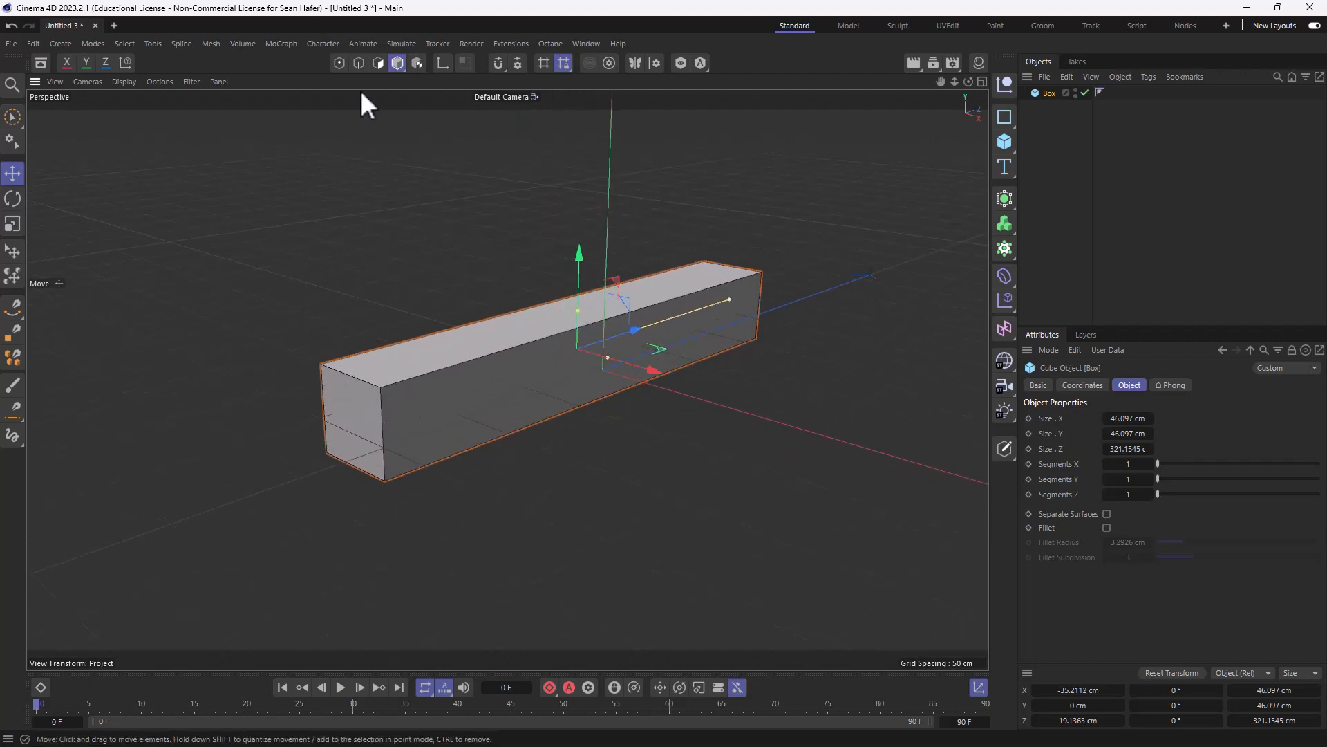
# Step: Switch the Box through Points, Edges and Polygons modes and return to Model mode
pyautogui.click(340, 62)
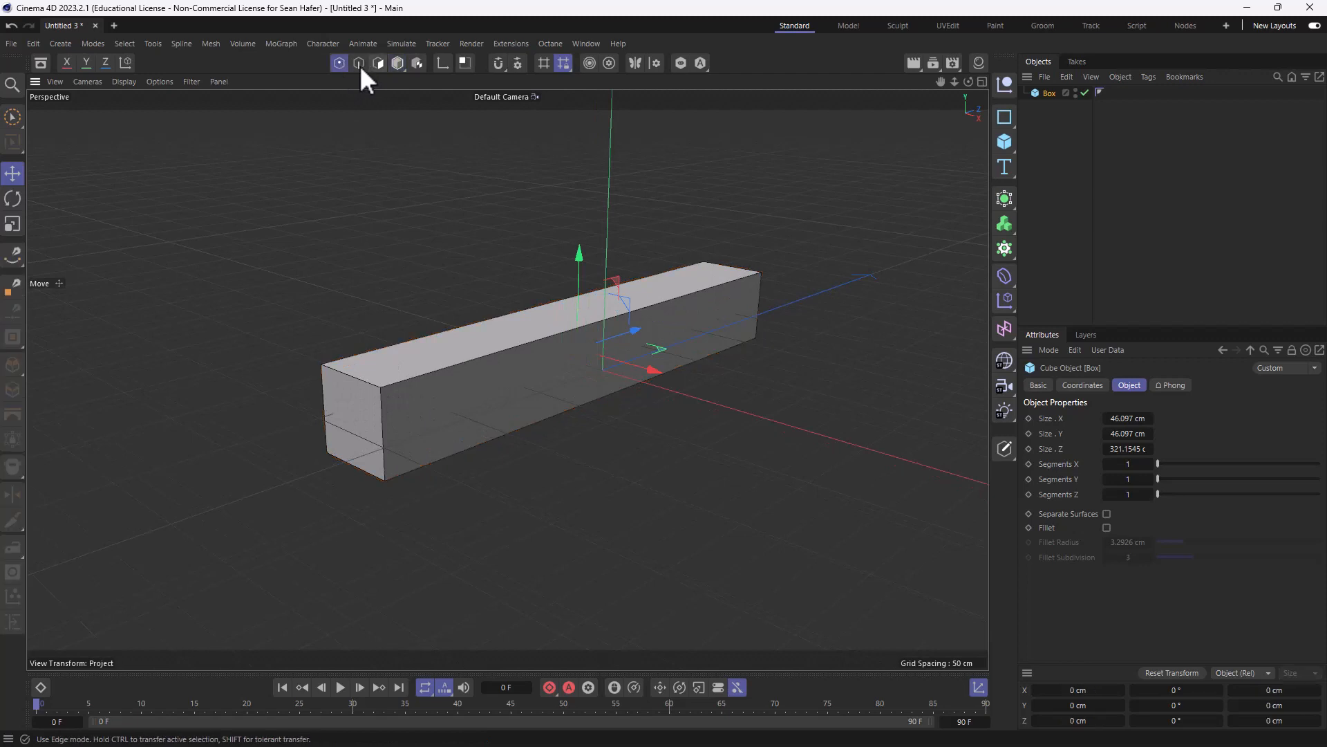
pyautogui.click(359, 64)
pyautogui.click(378, 62)
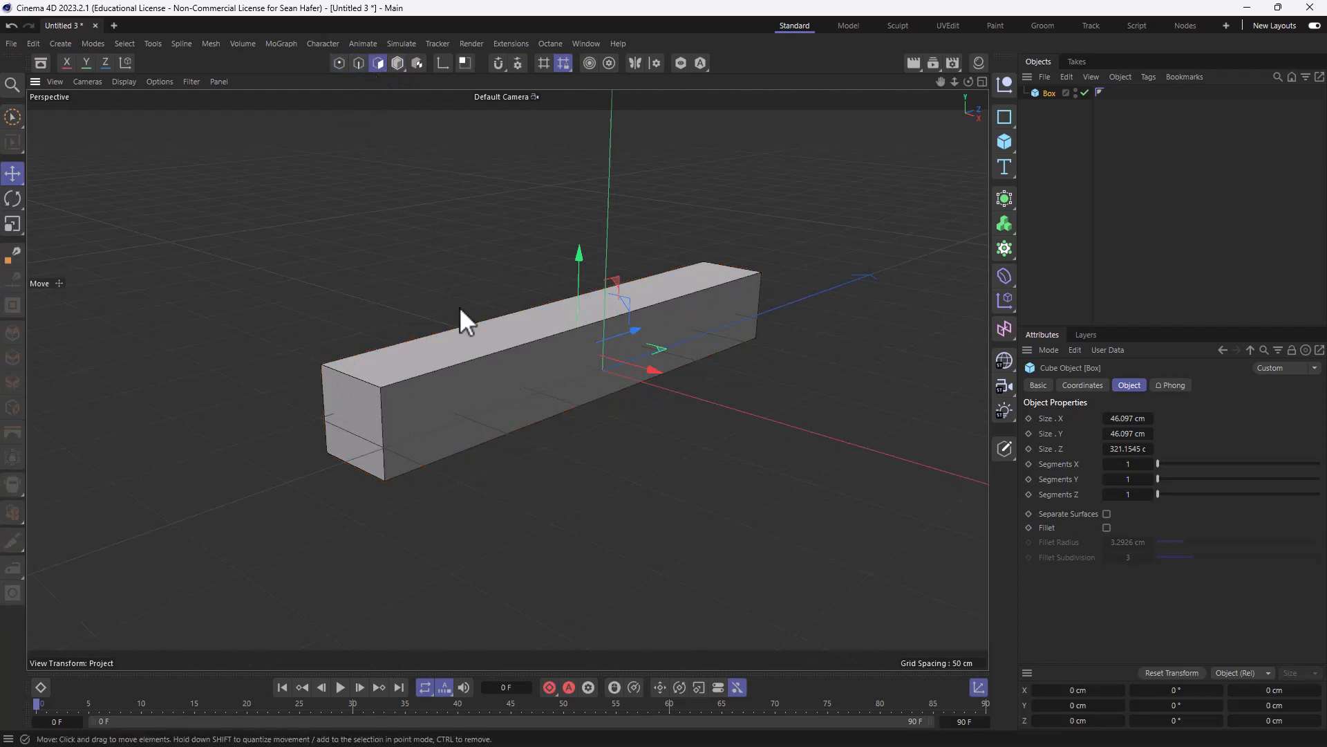
pyautogui.click(397, 62)
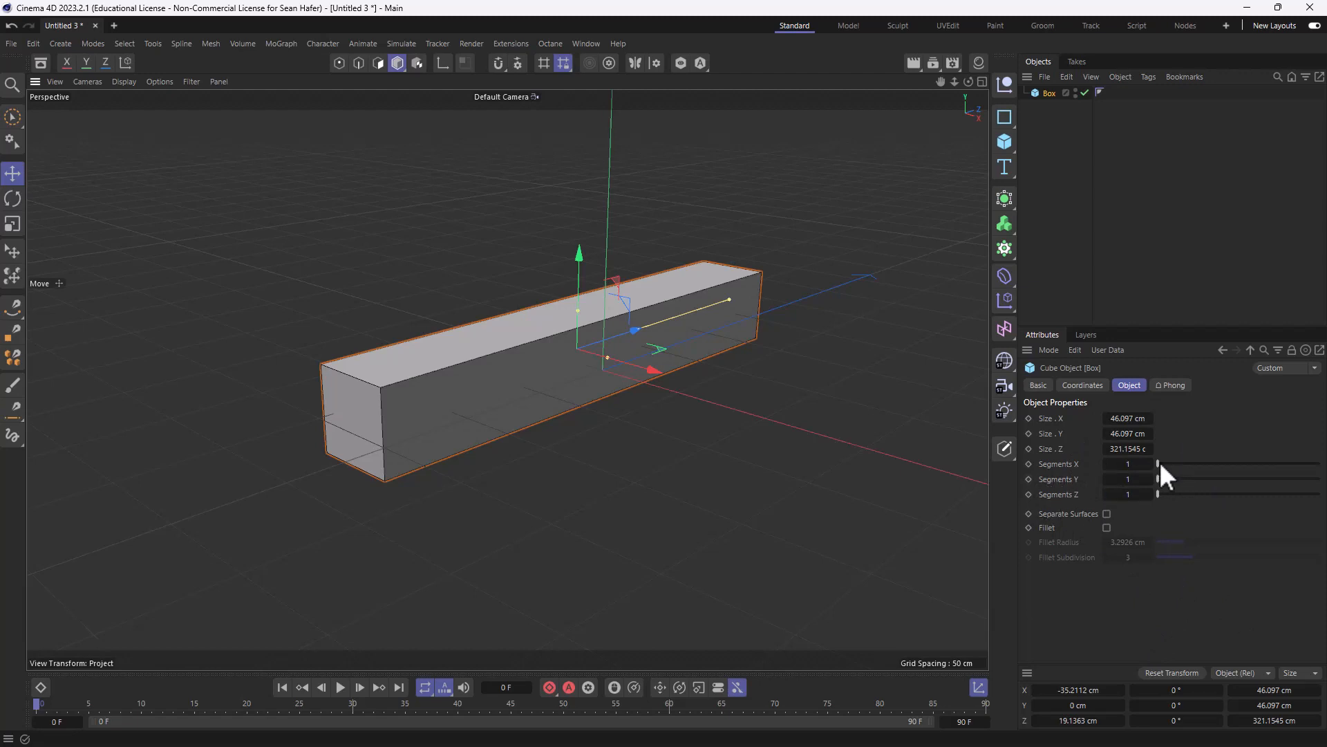
# Step: Set the Box's Segments X, Segments Y and Segments Z to 3 each, checking the subdivisions from different angles
pyautogui.moveTo(1158, 463)
pyautogui.mouseDown()
pyautogui.moveTo(1188, 462)
pyautogui.moveTo(1176, 465)
pyautogui.mouseUp()
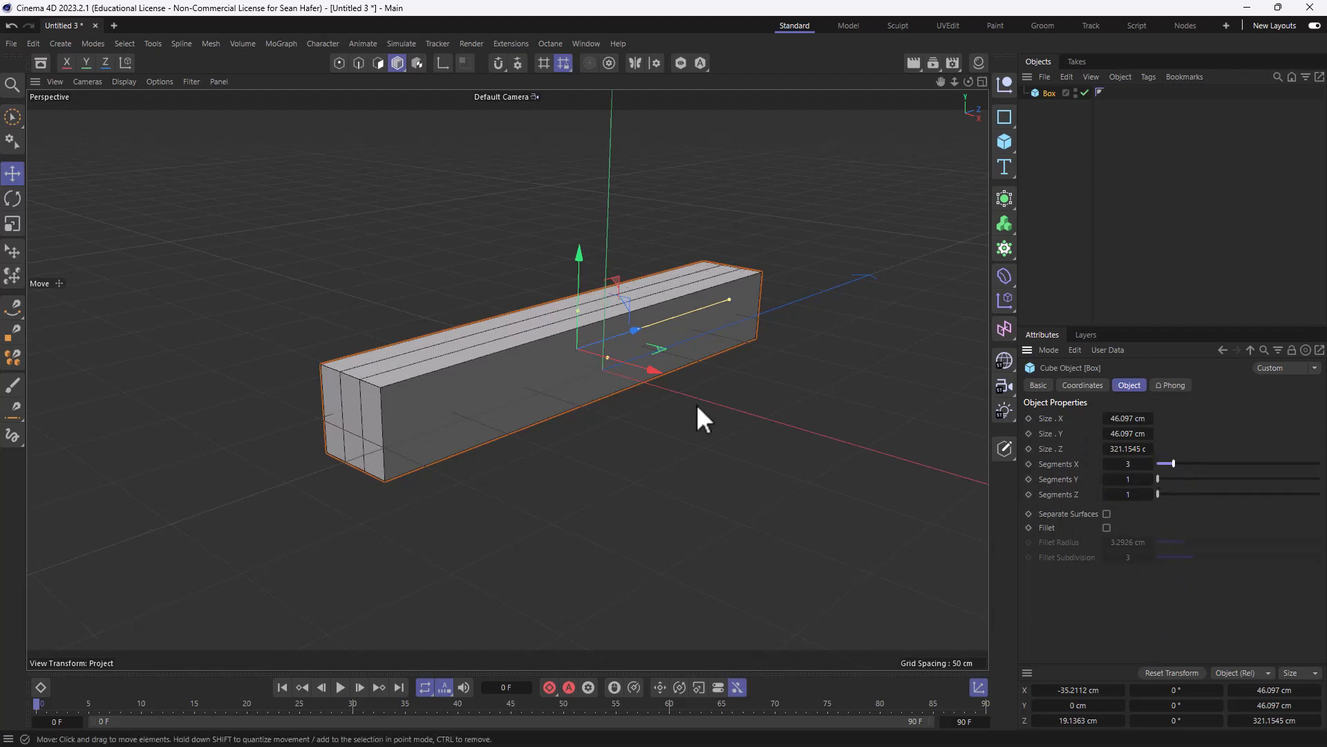
pyautogui.moveTo(969, 81); pyautogui.dragTo(441, 393)
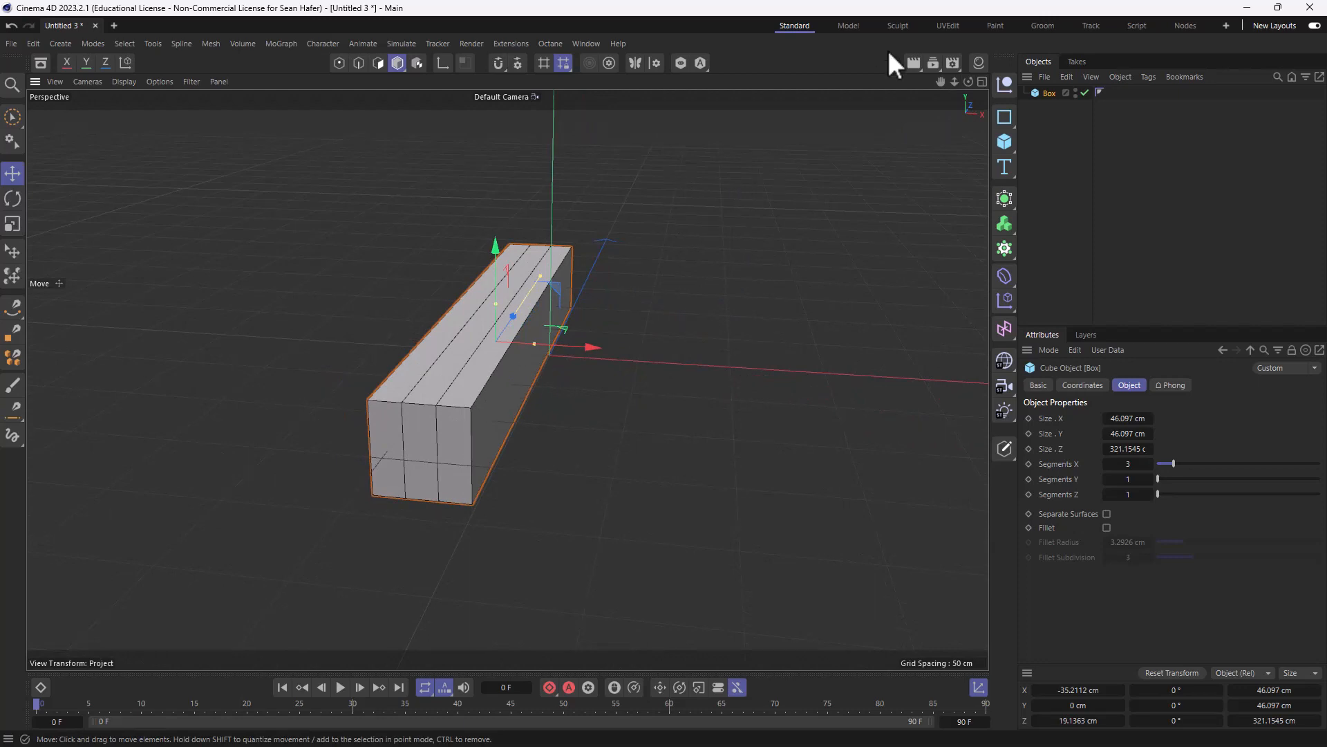
pyautogui.moveTo(969, 82); pyautogui.dragTo(509, 376)
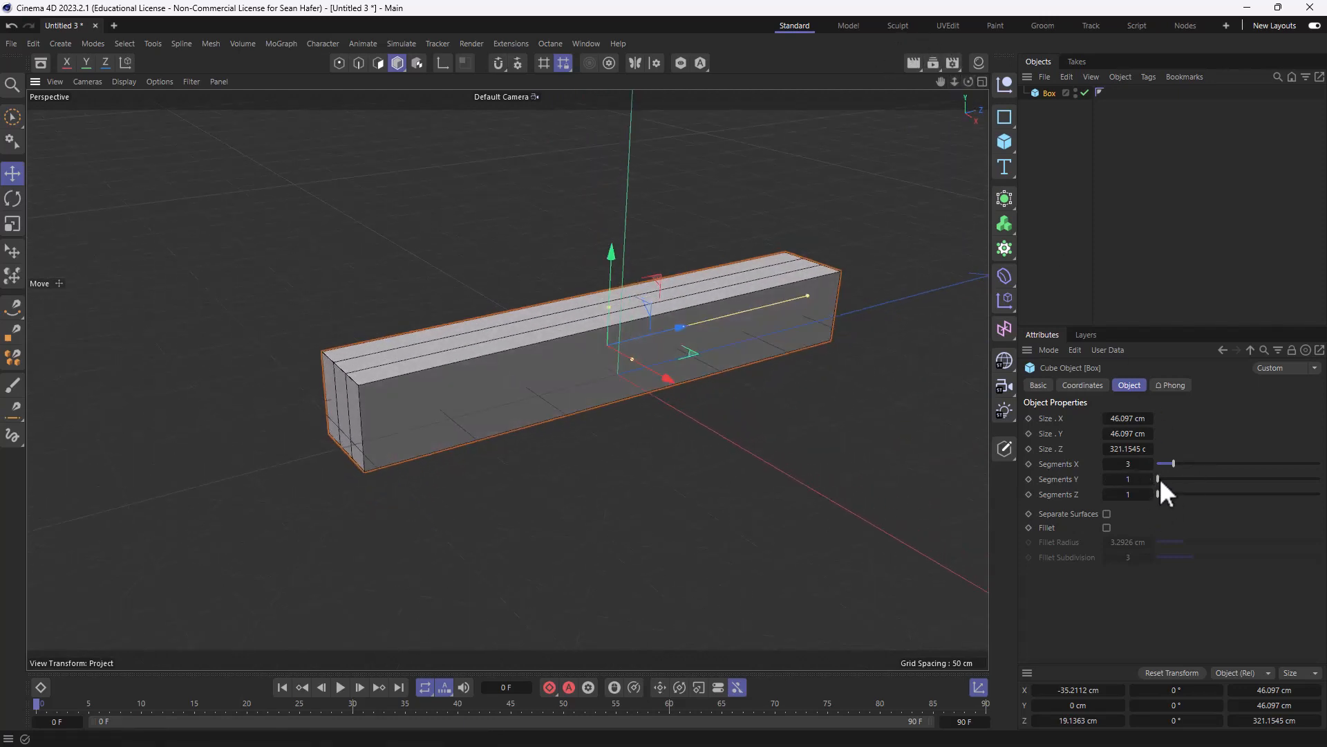
pyautogui.moveTo(1161, 481); pyautogui.dragTo(1175, 482)
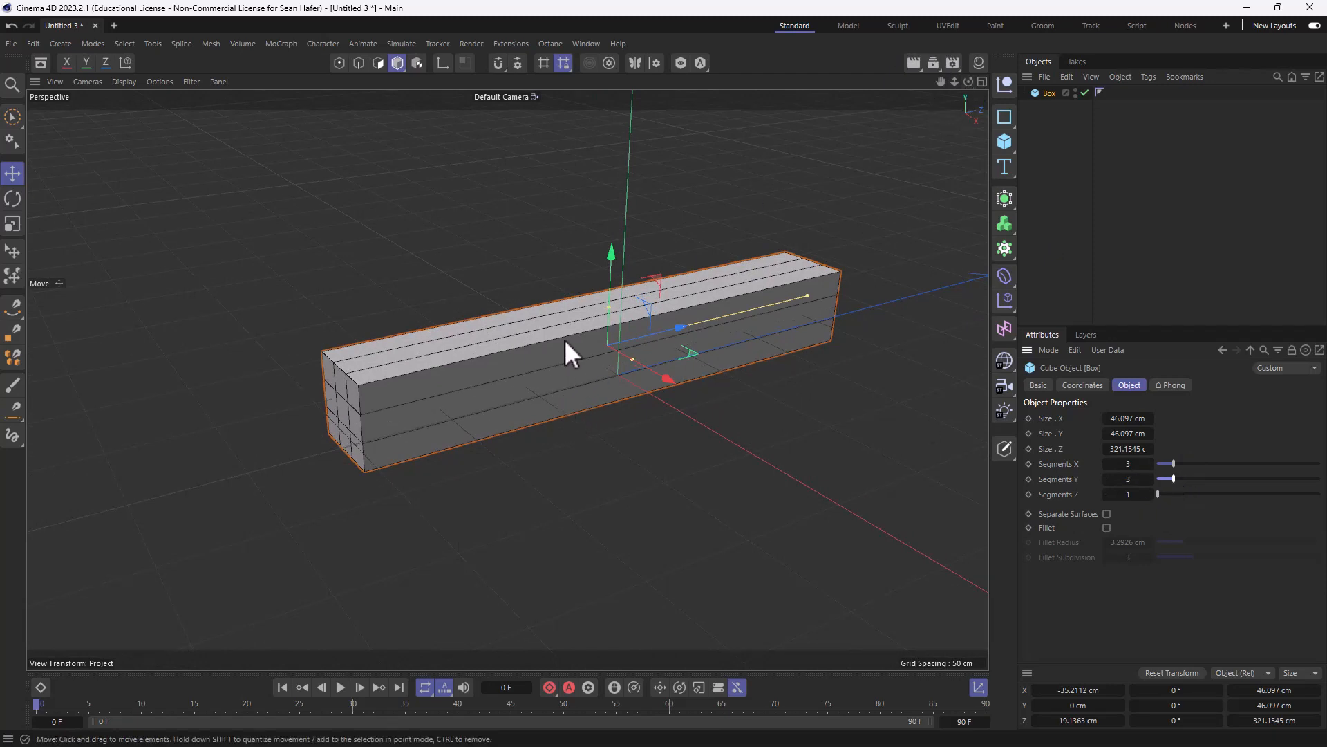
pyautogui.moveTo(968, 81); pyautogui.dragTo(897, 213)
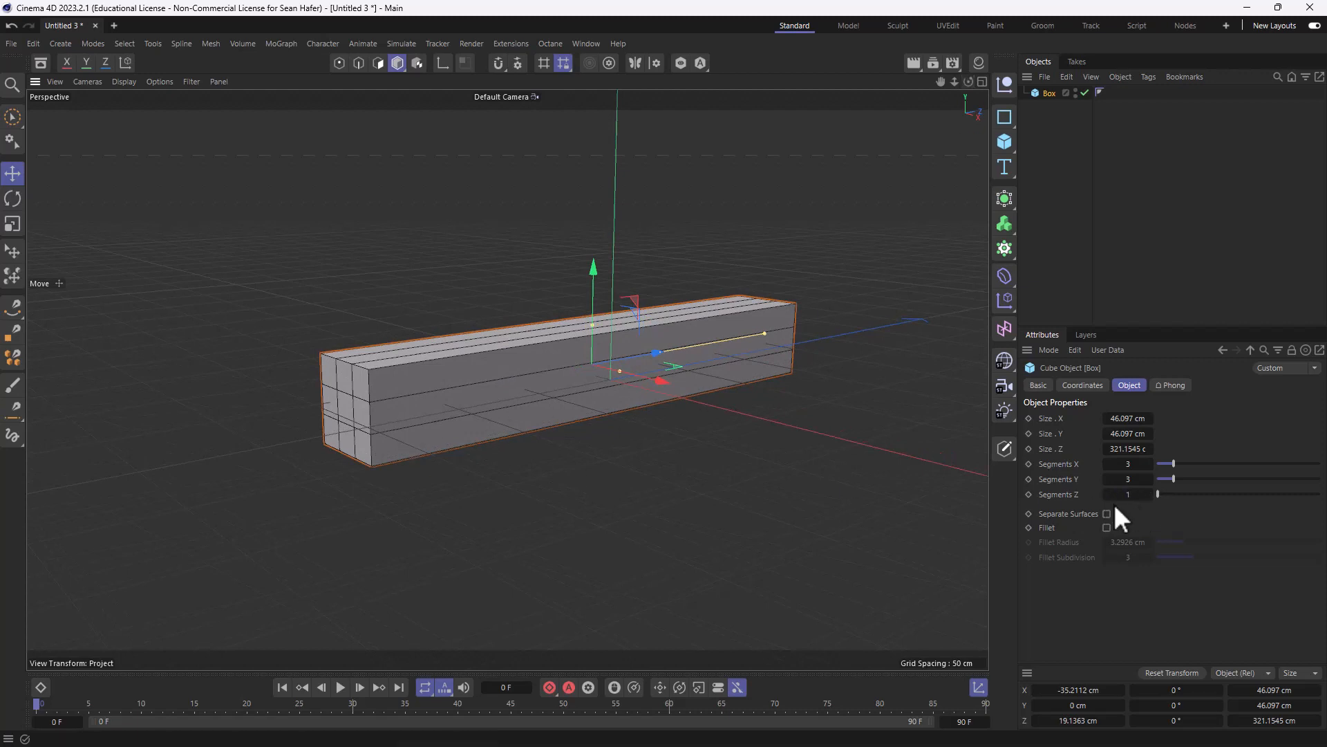
pyautogui.moveTo(1162, 498); pyautogui.dragTo(1179, 495)
pyautogui.moveTo(967, 81)
pyautogui.mouseDown()
pyautogui.moveTo(1012, 135)
pyautogui.moveTo(971, 80)
pyautogui.moveTo(971, 125)
pyautogui.mouseUp()
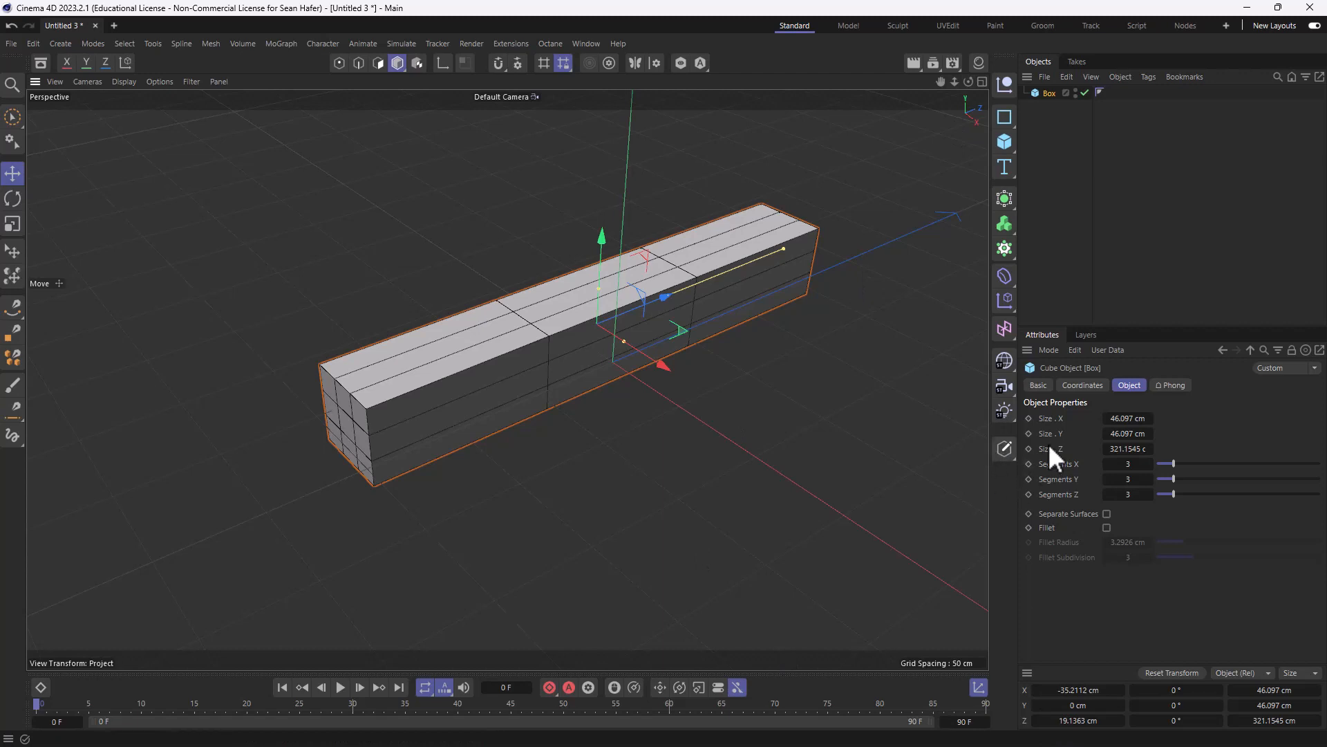
# Step: Make the Box editable and raise two adjacent inner points of its top face in Points mode
pyautogui.click(1006, 450)
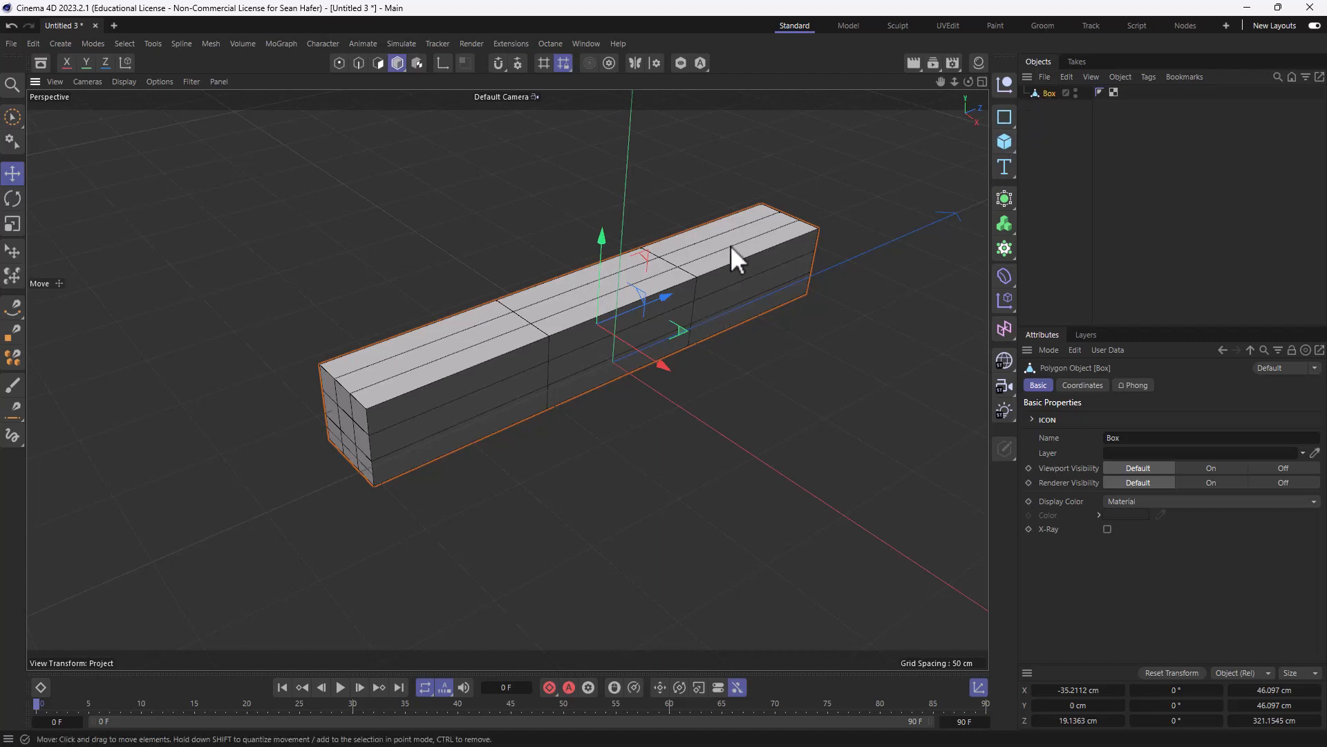
pyautogui.click(338, 63)
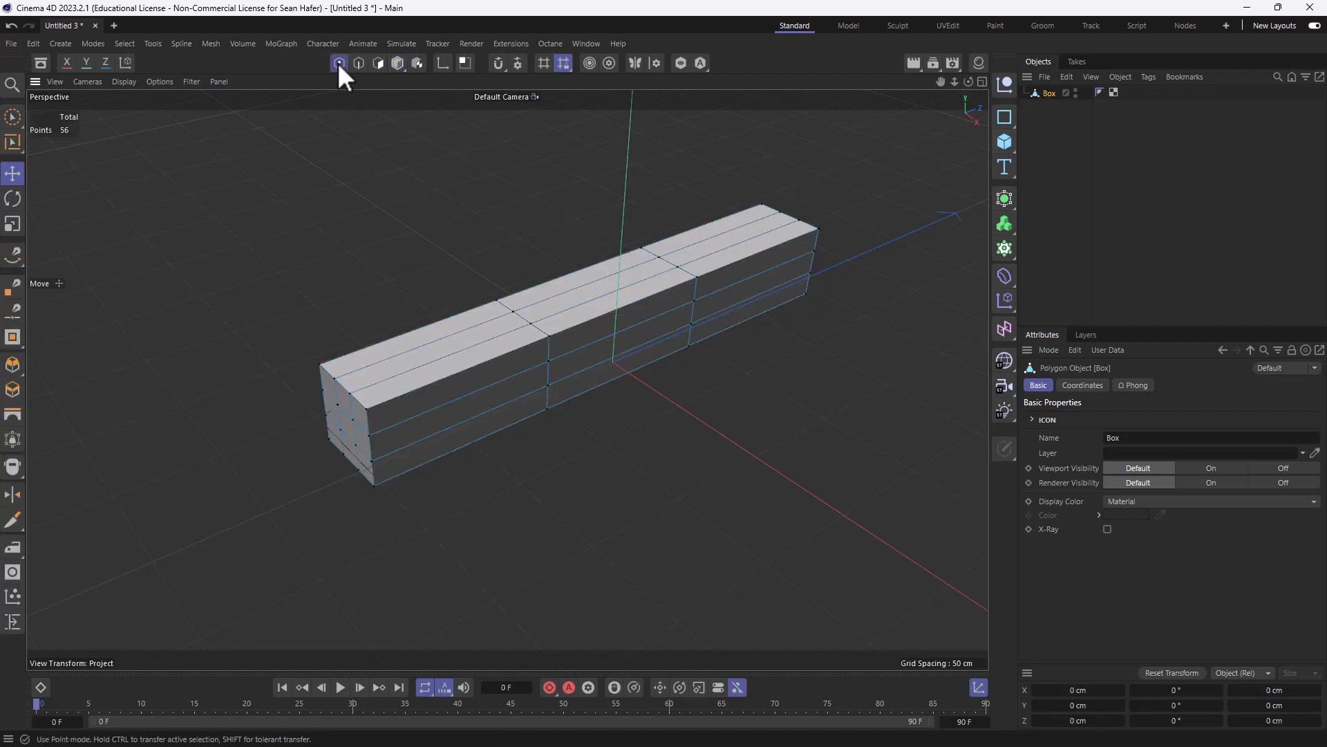
pyautogui.click(514, 313)
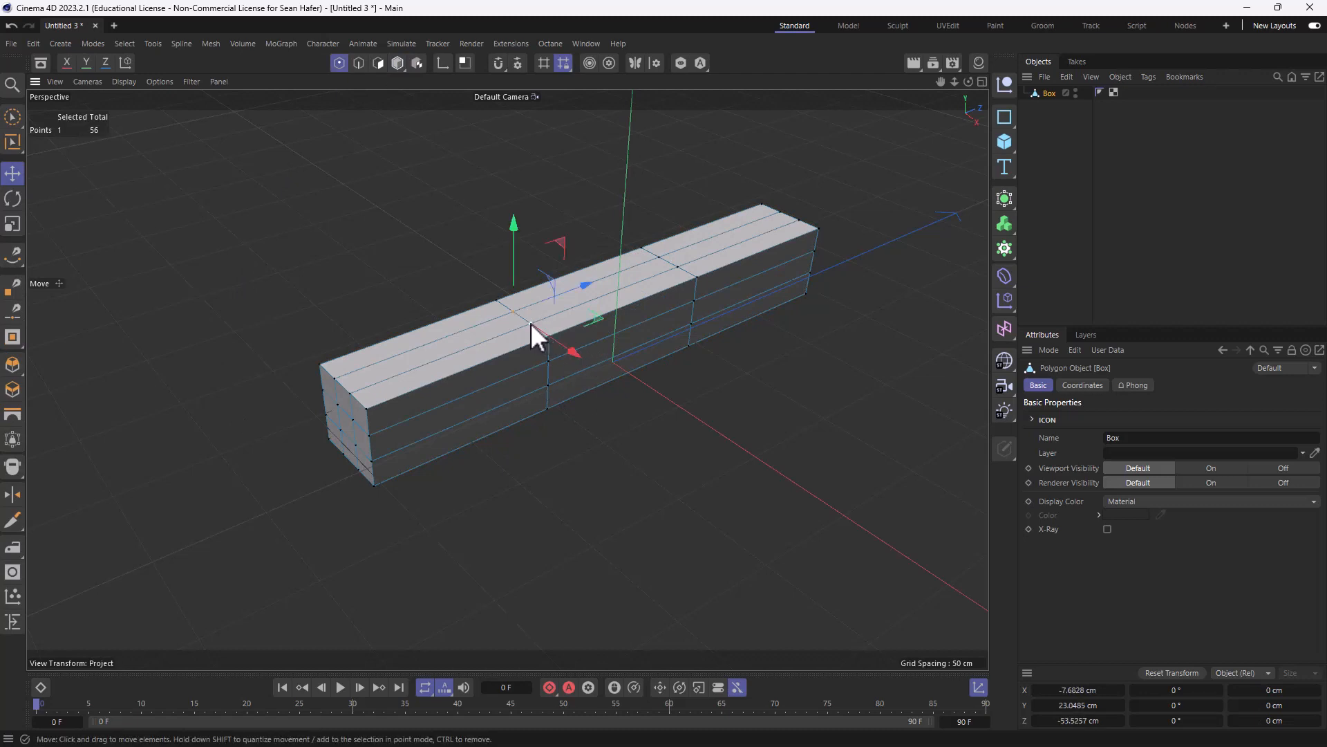
pyautogui.keyDown('shift'); pyautogui.click(531, 322); pyautogui.keyUp('shift')
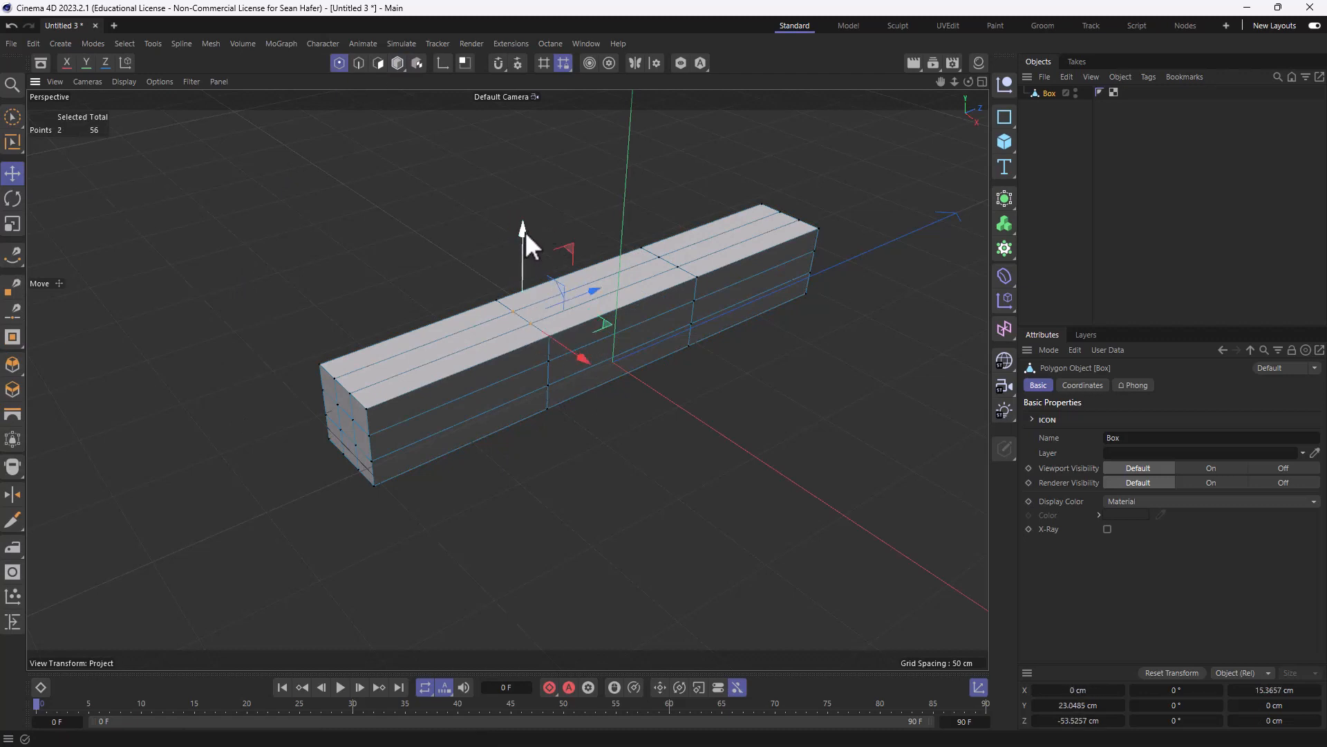
pyautogui.moveTo(526, 231); pyautogui.dragTo(517, 176)
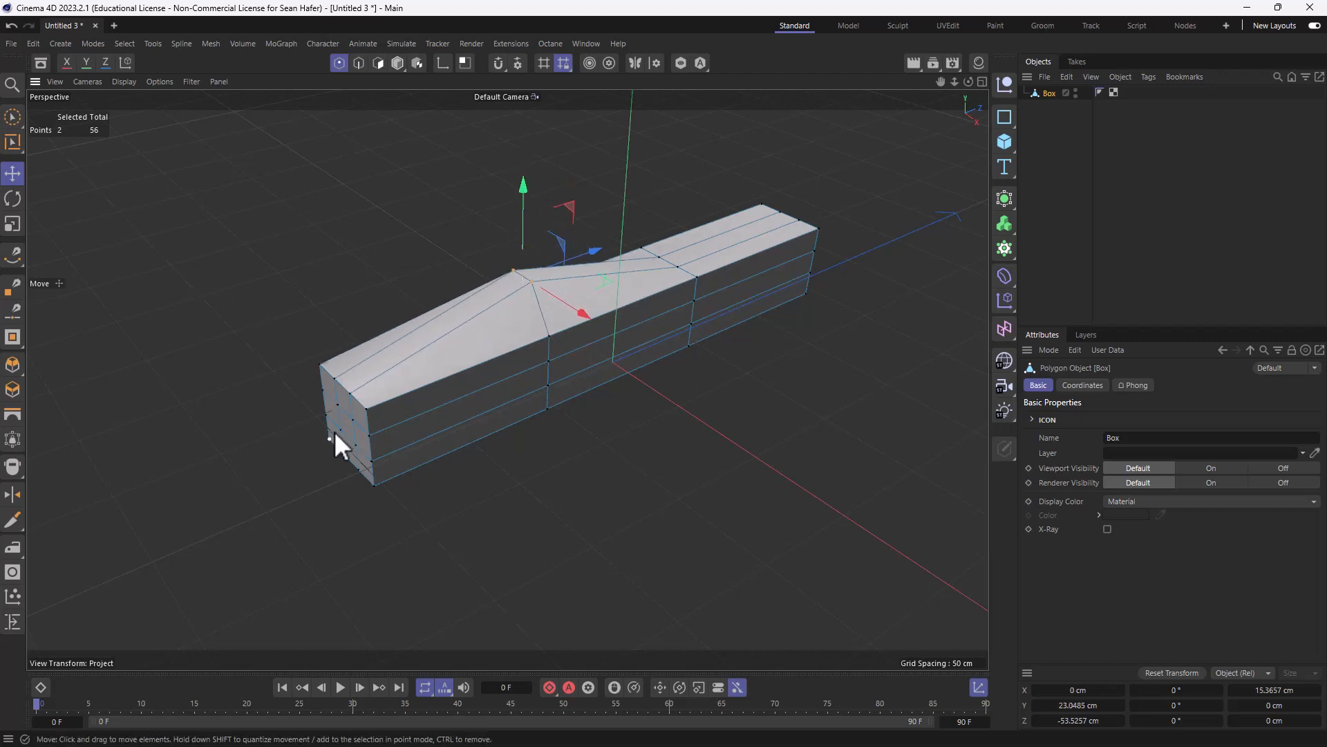
# Step: Move the two upper inner points of the Box's near end face slightly outward along Z
pyautogui.click(354, 421)
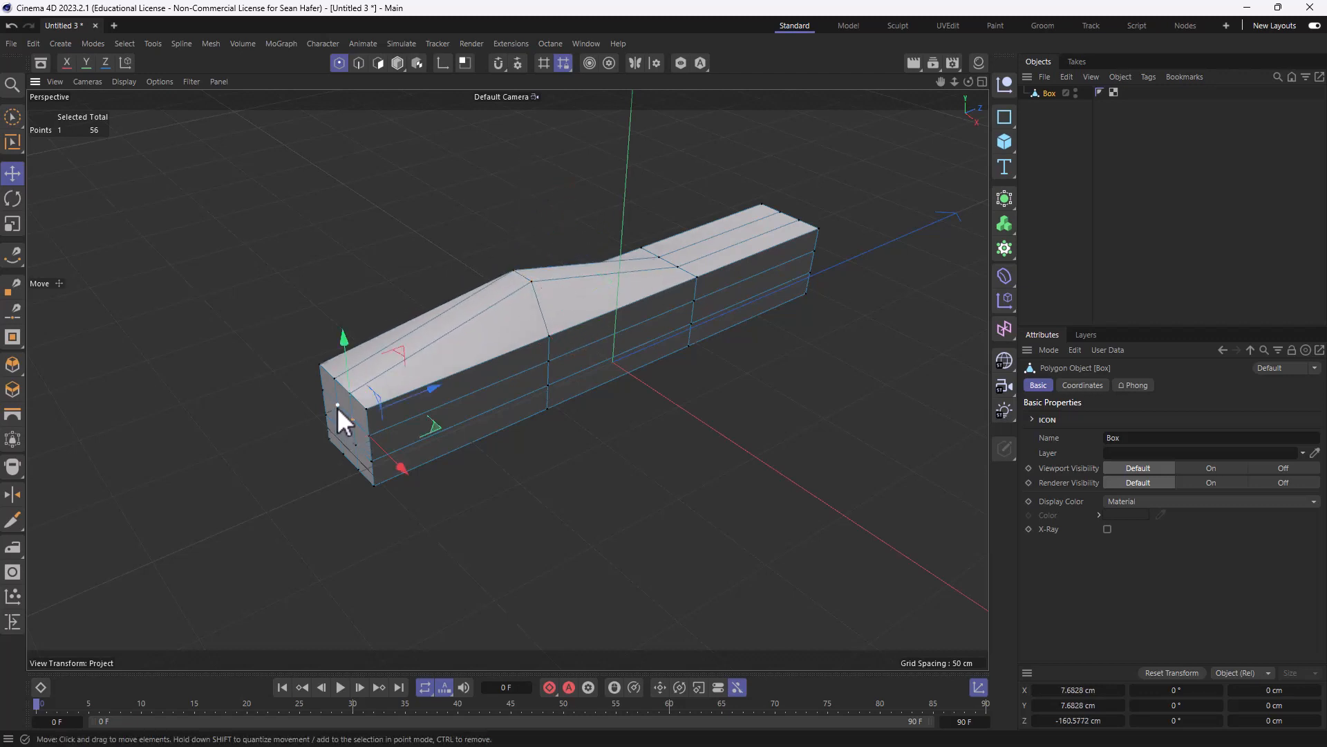
pyautogui.keyDown('shift'); pyautogui.click(337, 406); pyautogui.keyUp('shift')
pyautogui.moveTo(423, 381)
pyautogui.mouseDown()
pyautogui.moveTo(404, 388)
pyautogui.moveTo(414, 385)
pyautogui.mouseUp()
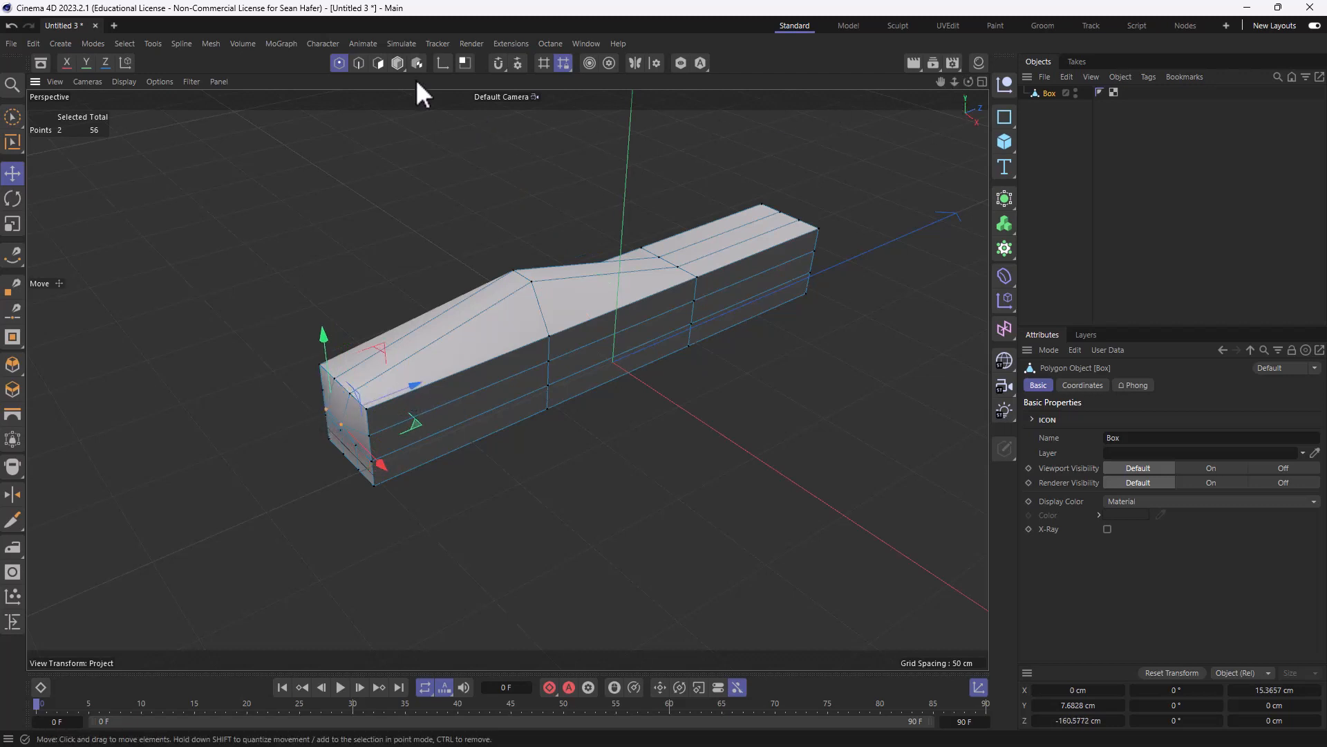
# Step: In Edges mode, pull the two horizontal edges of the centre square on the Box's opposite end face outward along Z
pyautogui.click(358, 63)
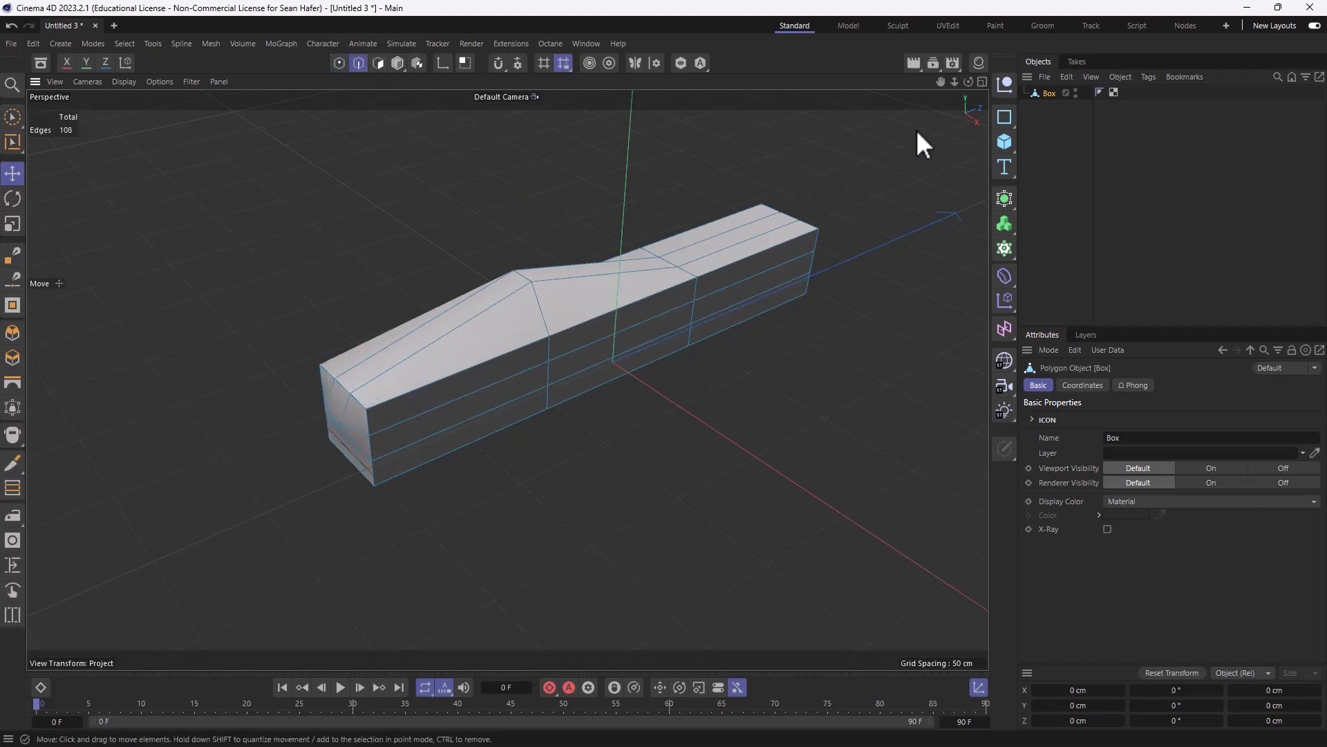
pyautogui.moveTo(968, 82)
pyautogui.mouseDown()
pyautogui.moveTo(940, 111)
pyautogui.moveTo(878, 109)
pyautogui.moveTo(947, 77)
pyautogui.moveTo(930, 95)
pyautogui.moveTo(916, 88)
pyautogui.mouseUp()
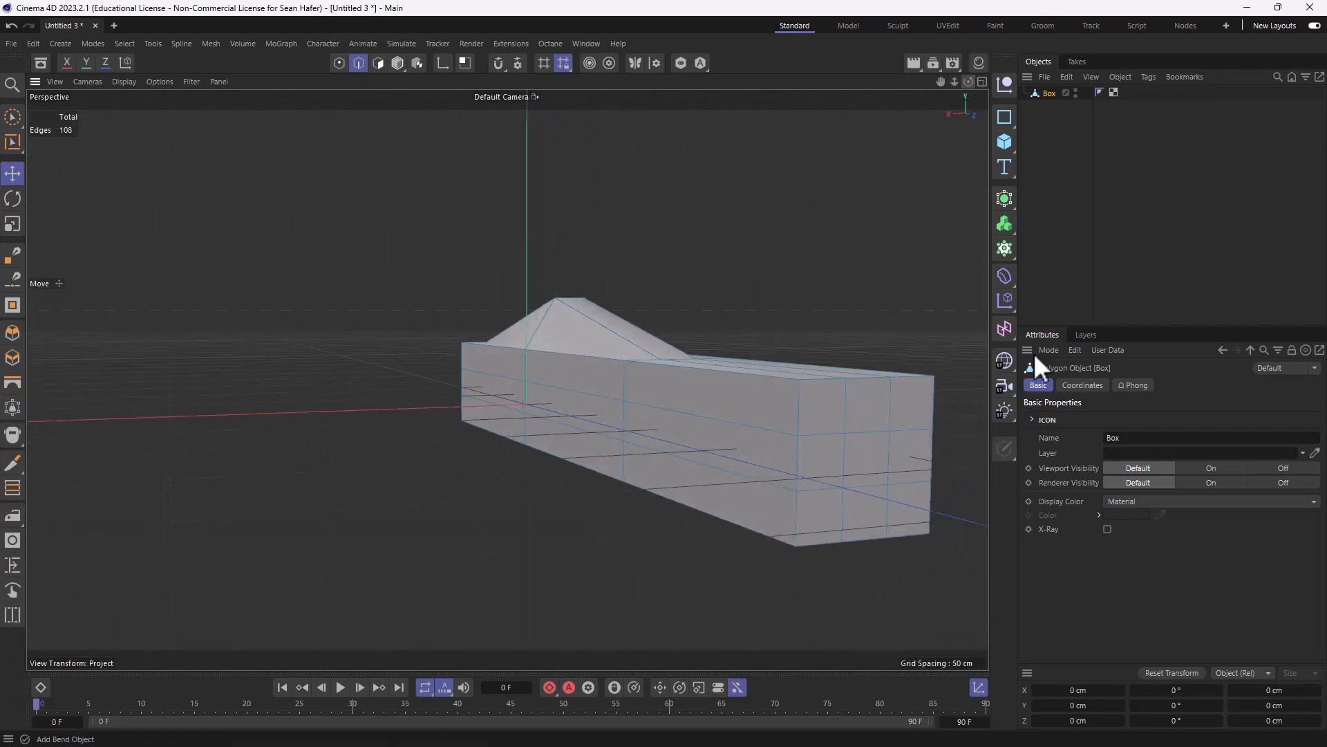
pyautogui.click(859, 431)
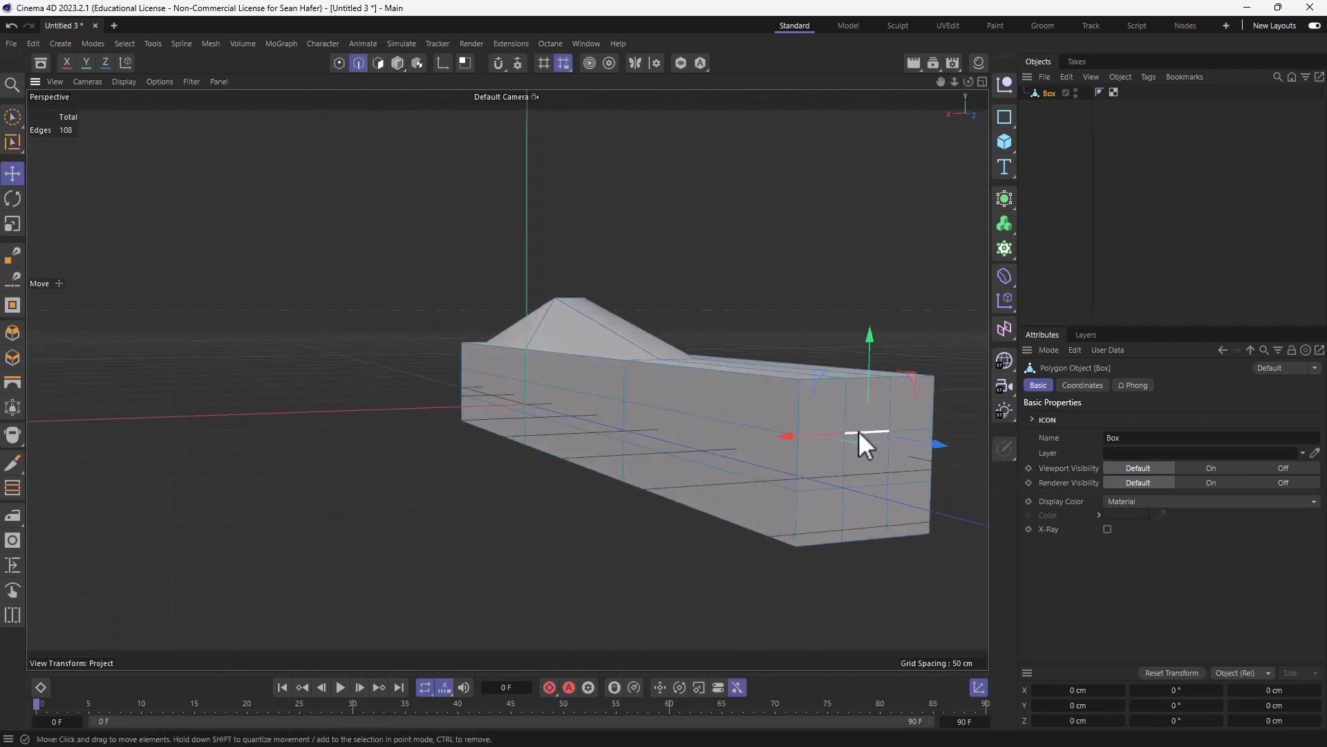
pyautogui.keyDown('shift'); pyautogui.click(874, 487); pyautogui.keyUp('shift')
pyautogui.moveTo(938, 474); pyautogui.dragTo(971, 490)
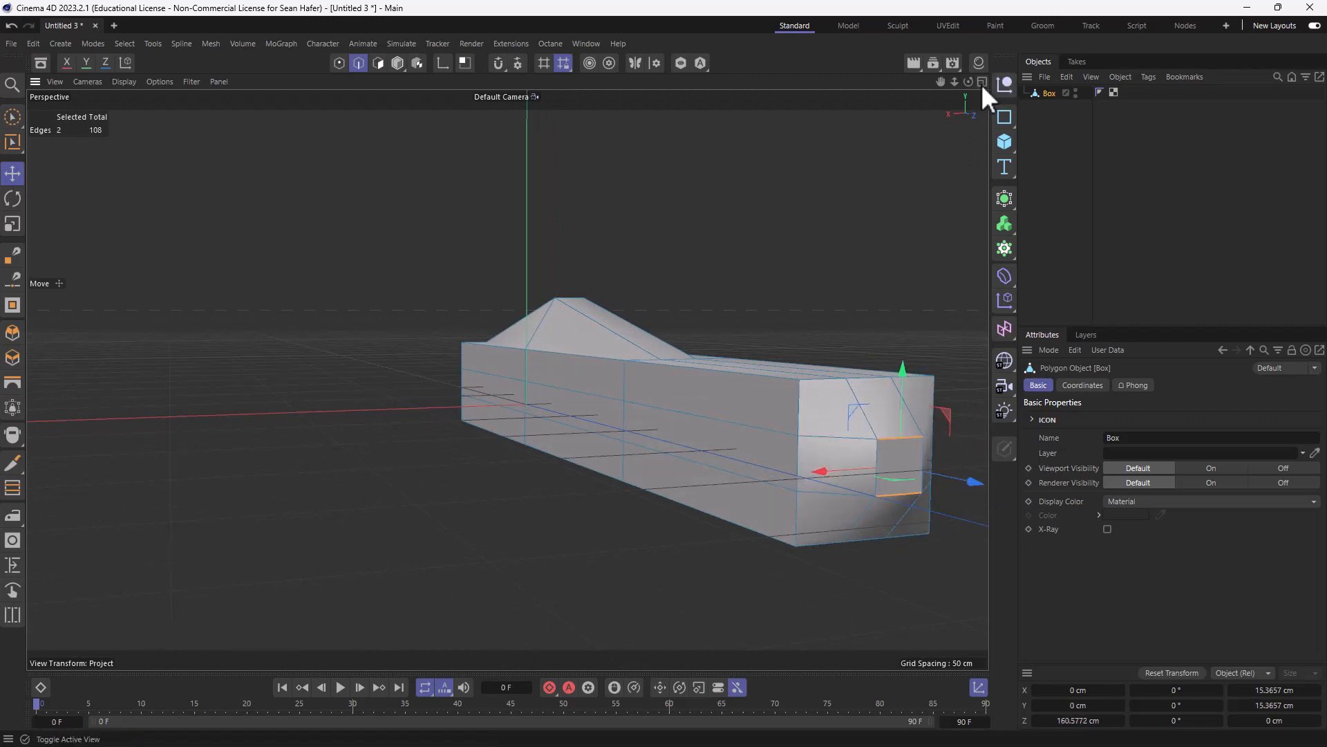
# Step: In Polygons mode, raise the middle top polygon near the pulled-out end to about 30.6 cm in Y and inspect the shape
pyautogui.moveTo(969, 83); pyautogui.dragTo(791, 147)
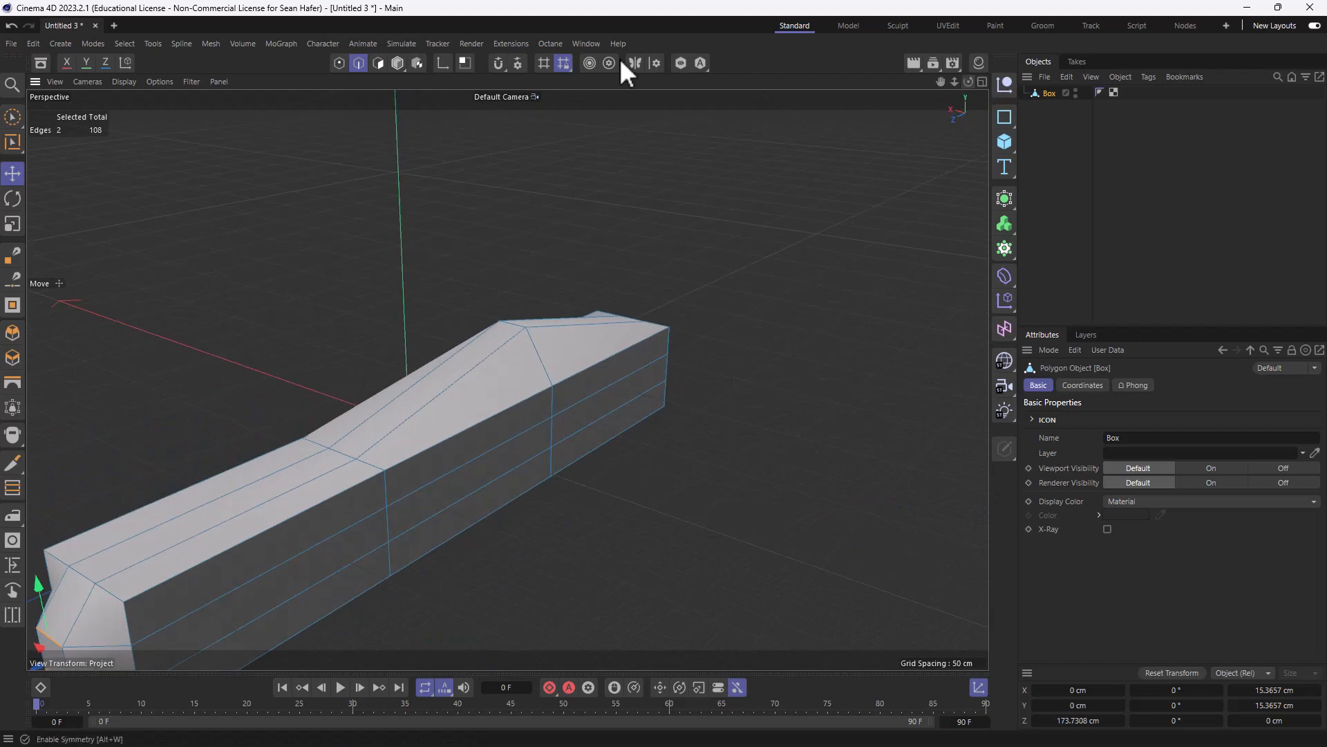
pyautogui.click(386, 65)
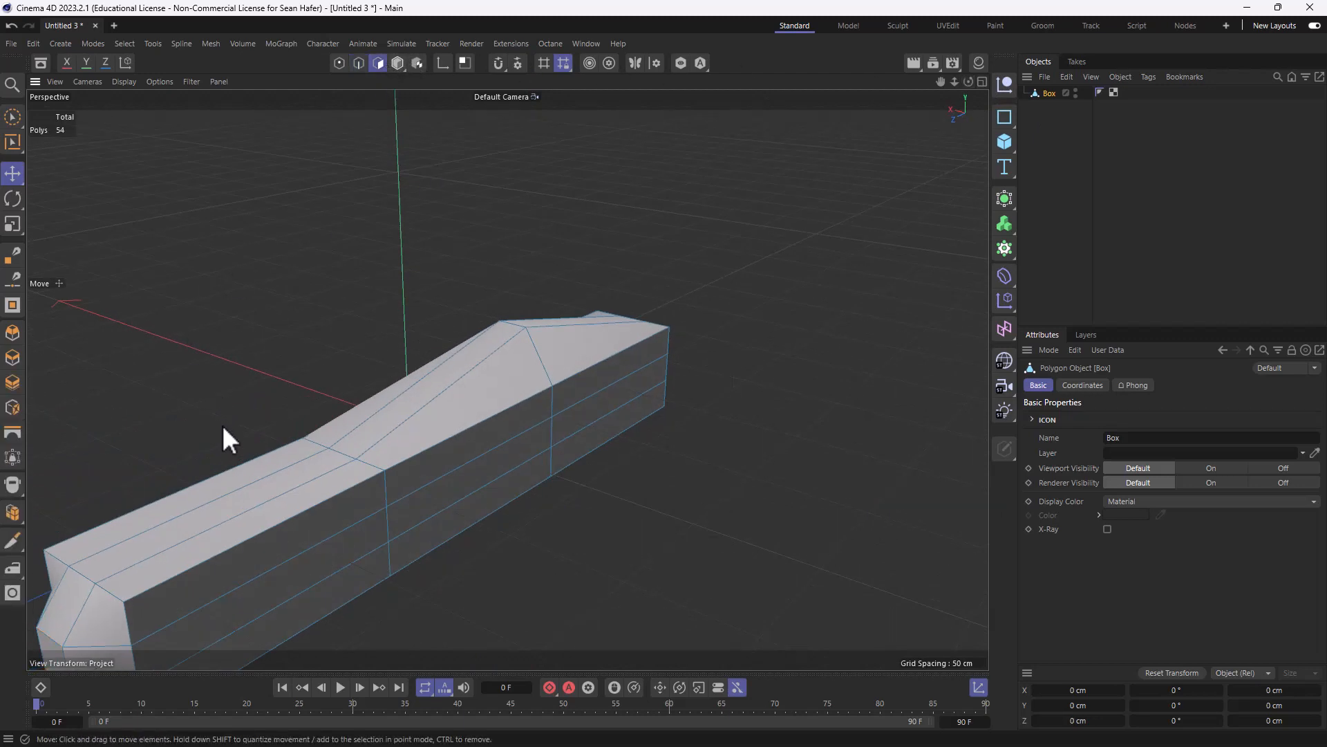
pyautogui.click(244, 496)
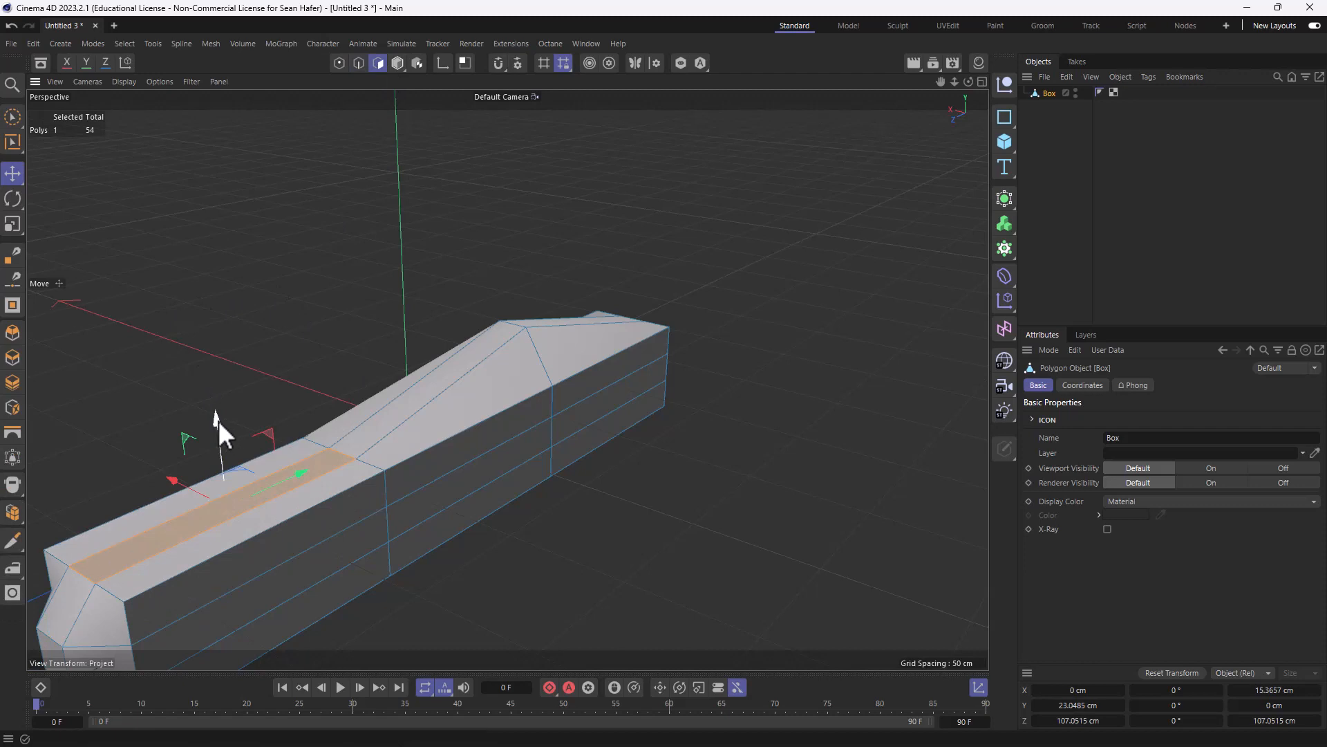
pyautogui.moveTo(215, 411)
pyautogui.mouseDown()
pyautogui.moveTo(208, 359)
pyautogui.moveTo(216, 403)
pyautogui.mouseUp()
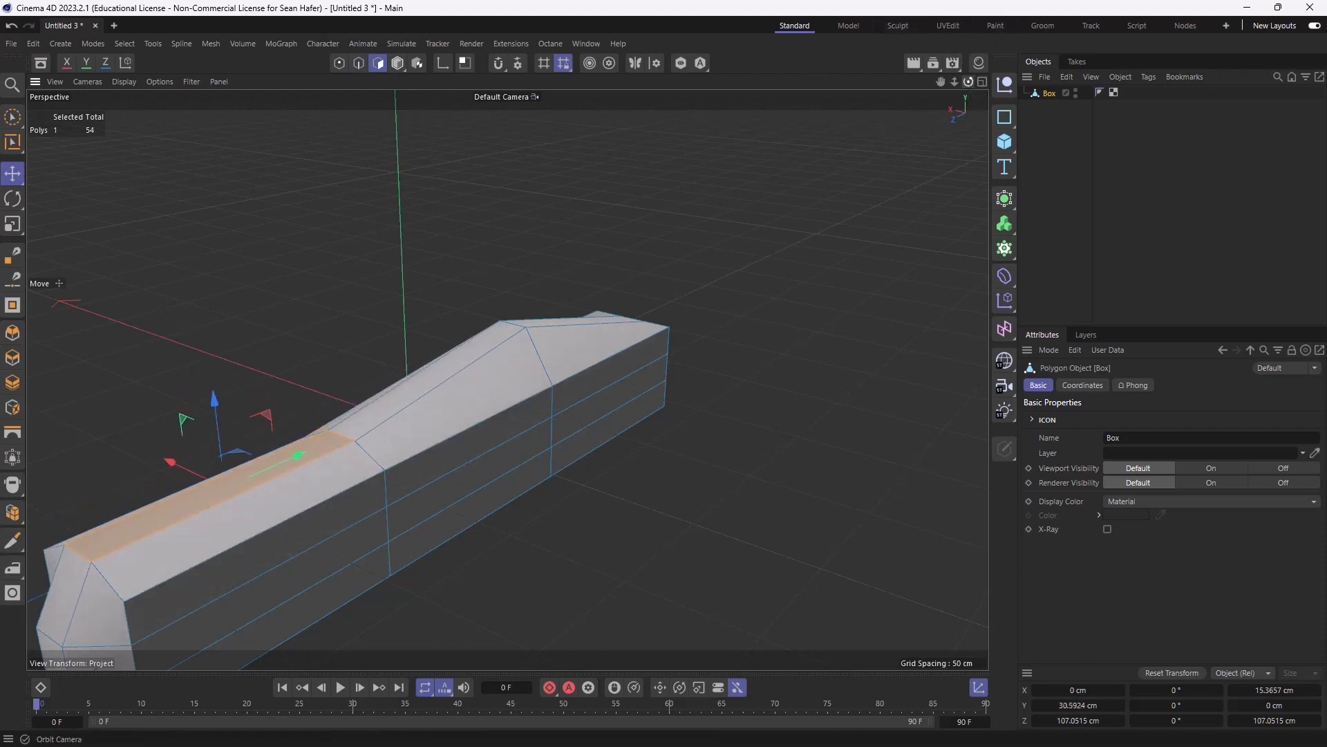
pyautogui.moveTo(506, 379)
pyautogui.keyDown('alt'); pyautogui.mouseDown()
pyautogui.moveTo(656, 373)
pyautogui.moveTo(622, 352)
pyautogui.moveTo(503, 363)
pyautogui.moveTo(507, 379)
pyautogui.mouseUp(); pyautogui.keyUp('alt')
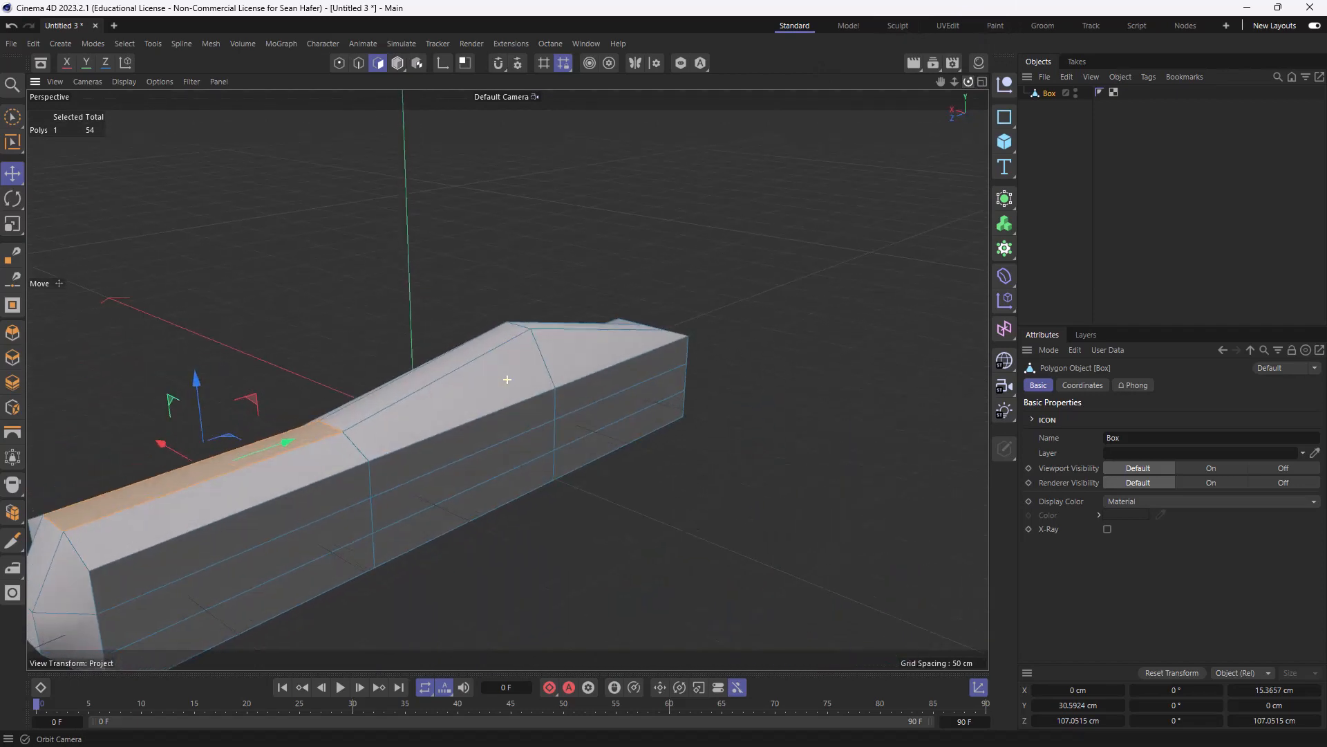
pyautogui.moveTo(939, 83); pyautogui.dragTo(1095, 17)
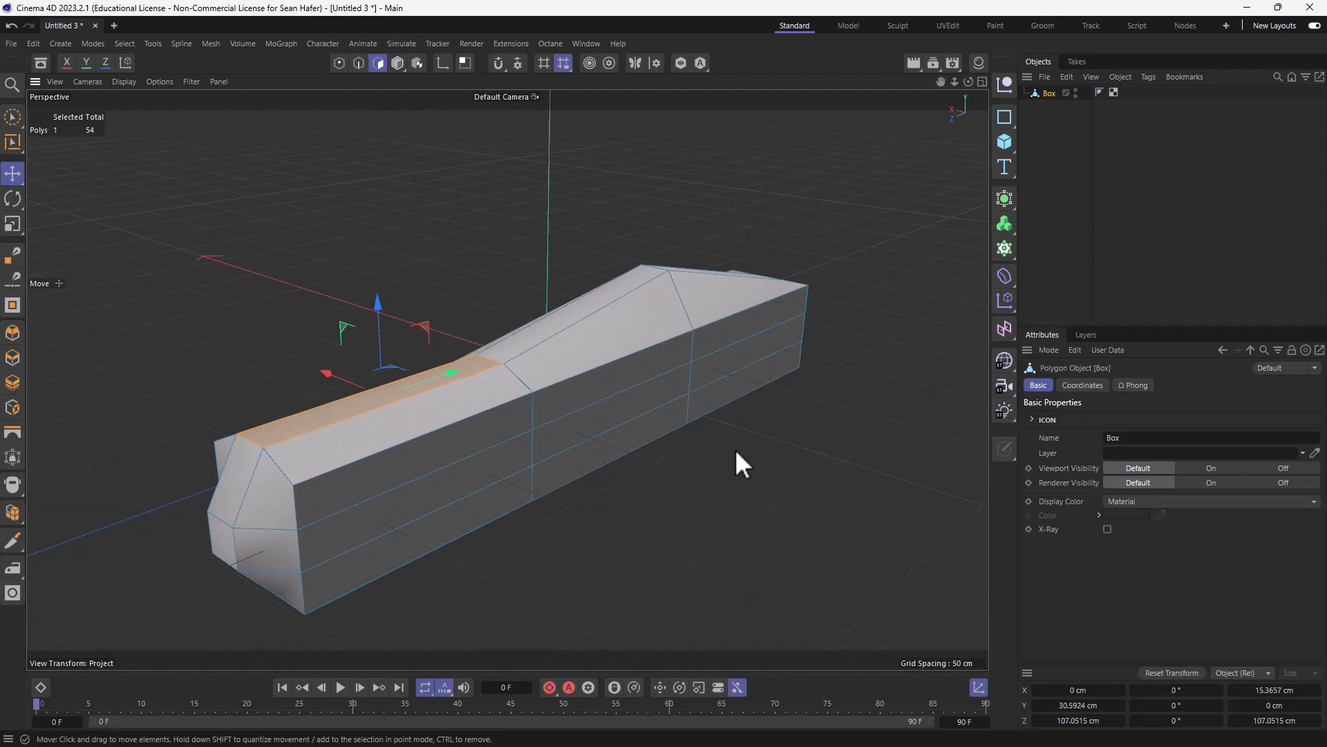
pyautogui.moveTo(968, 82); pyautogui.dragTo(642, 92)
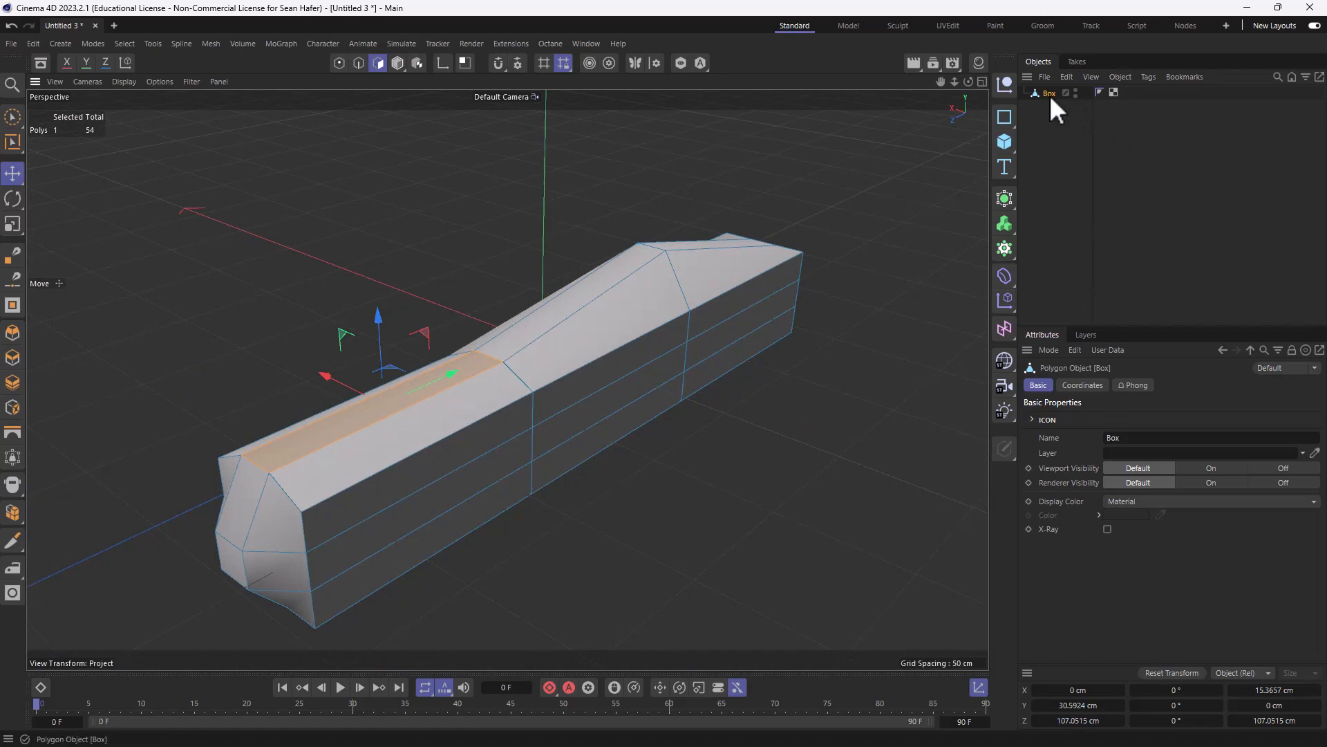
# Step: Delete the Box and add a new default Cube, keeping it fully in view
pyautogui.press('Delete')
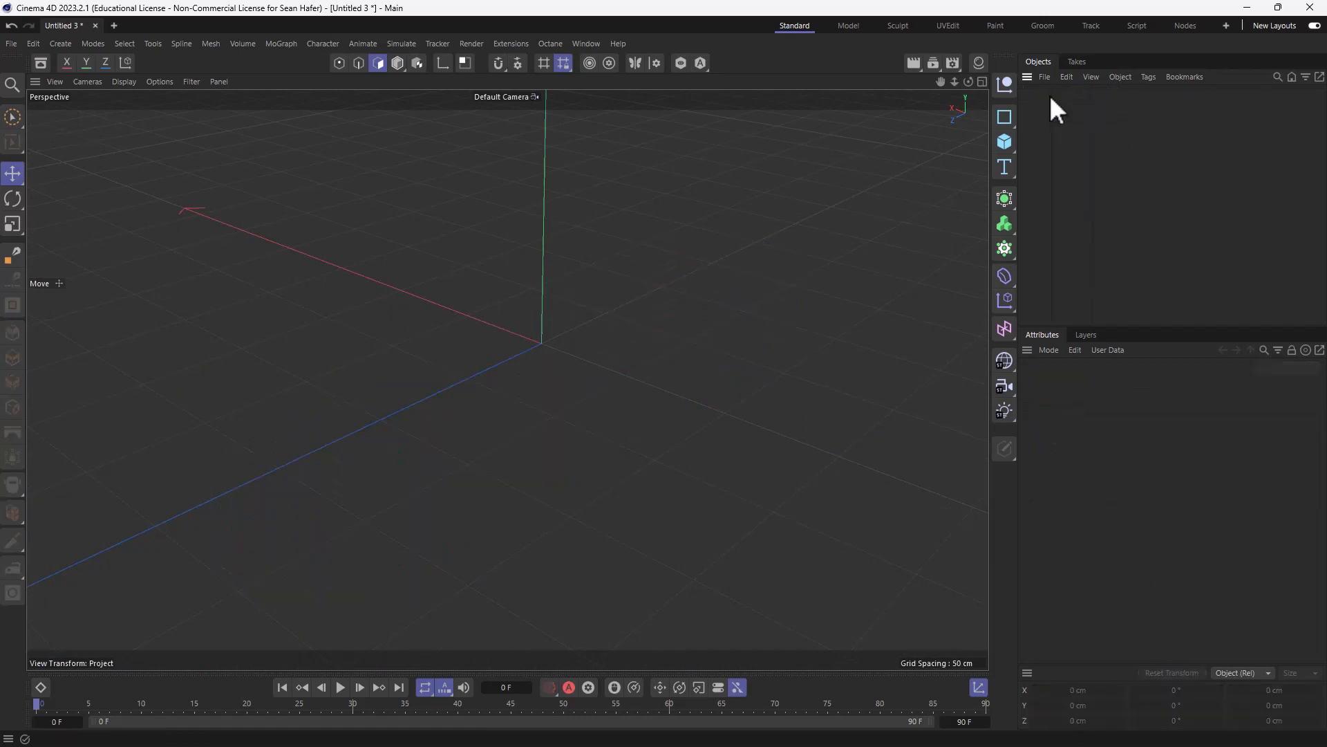
pyautogui.click(1006, 143)
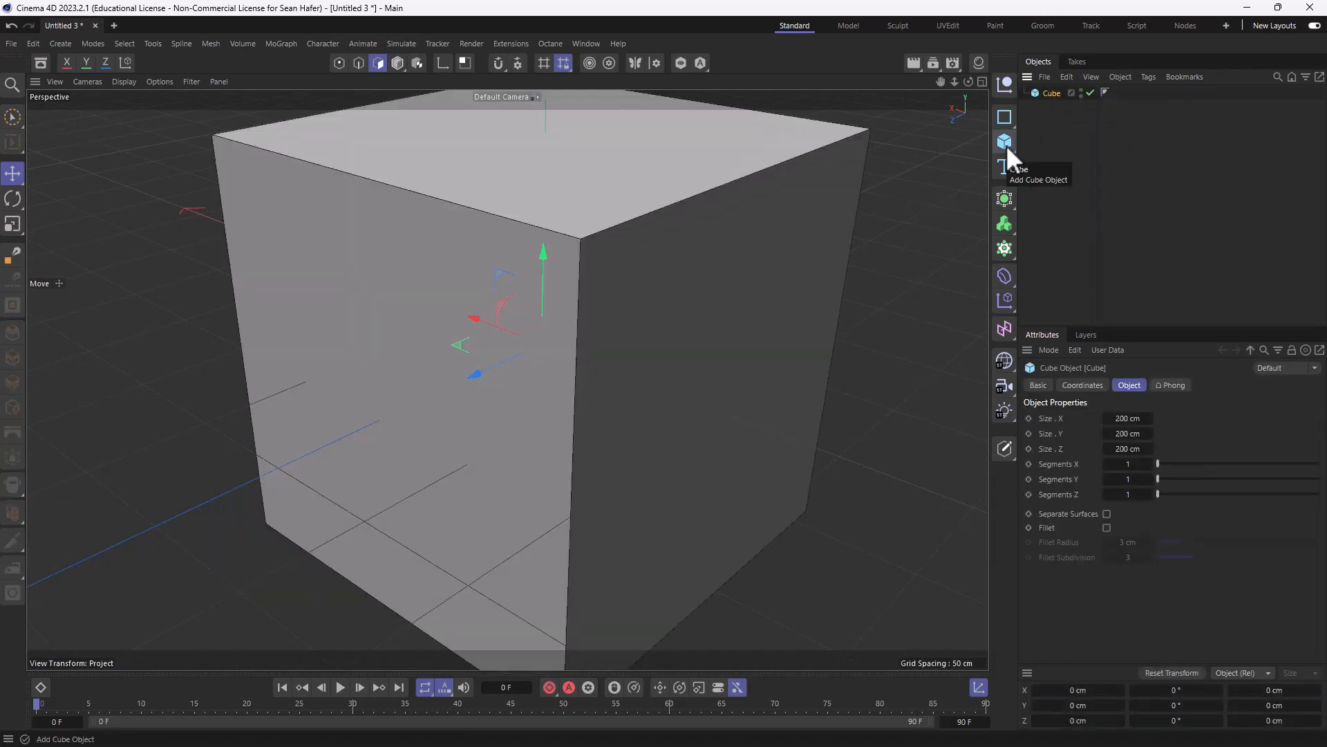
pyautogui.moveTo(941, 81); pyautogui.dragTo(843, 81, button='right')
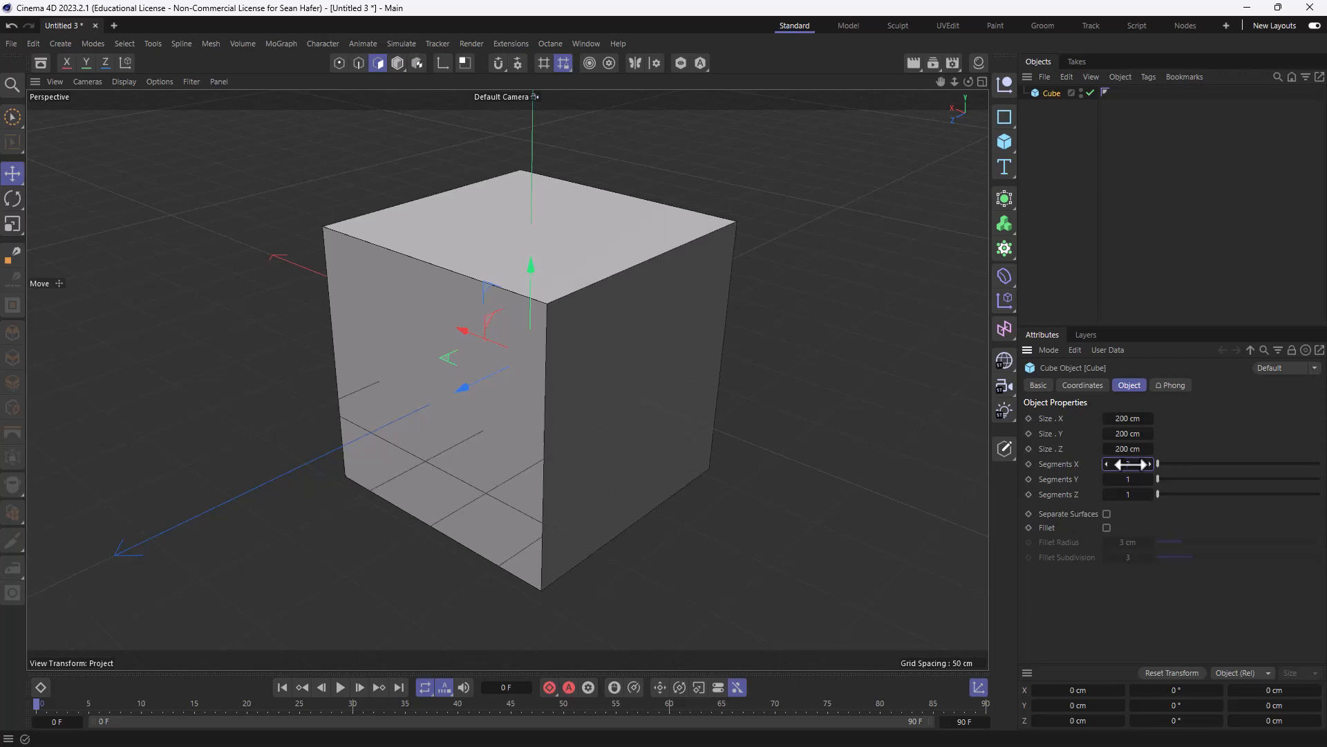
# Step: Set the new Cube's segments to 3 in X, Y and Z
pyautogui.write('3')
pyautogui.press('Tab')
pyautogui.write('3')
pyautogui.press('Tab')
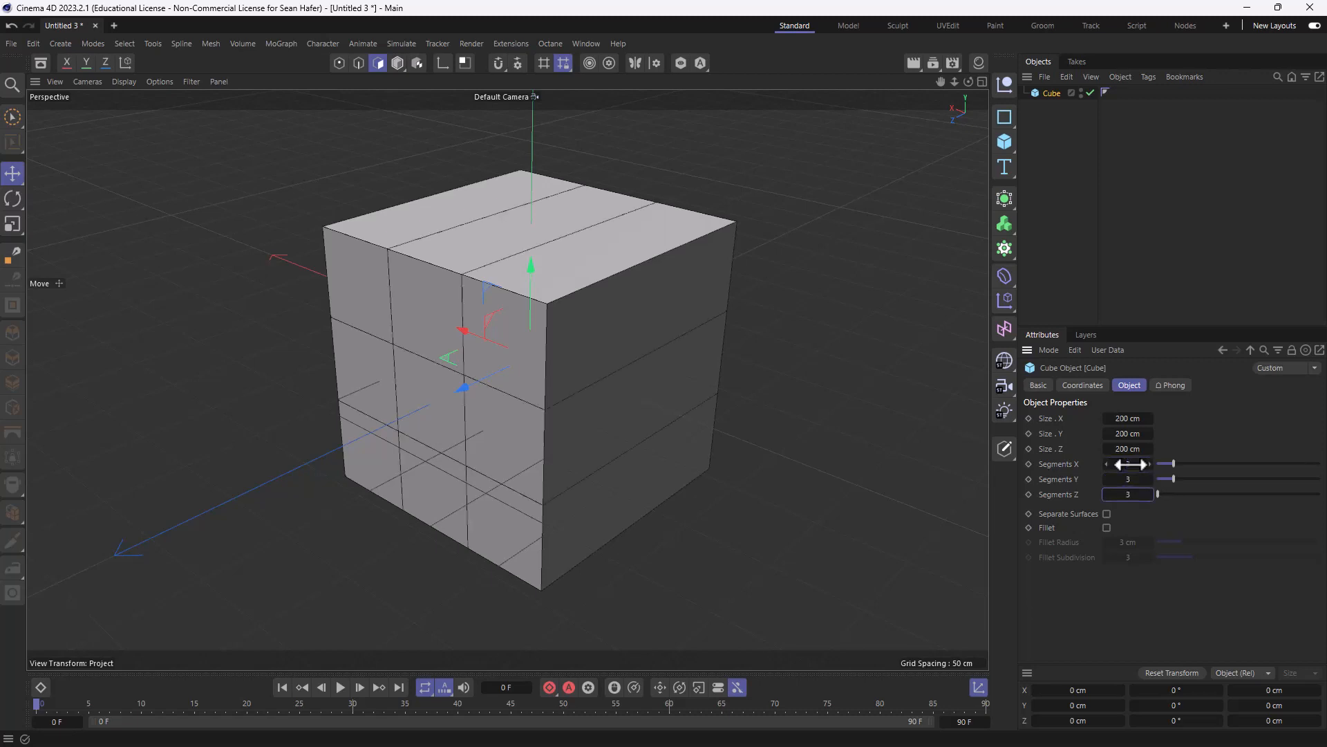
pyautogui.write('3')
pyautogui.press('Return')
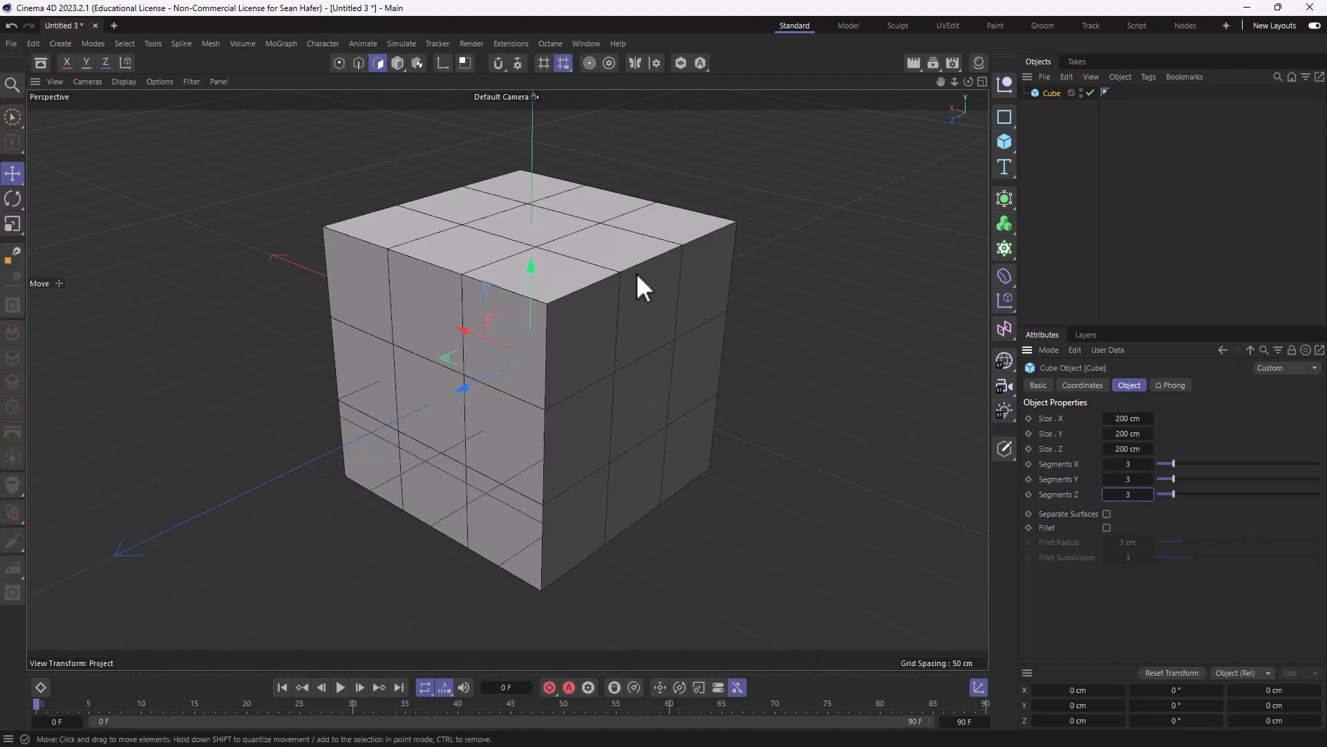
# Step: Set the perspective view's display to Quick Shading (Lines) and the Cube's Y size to 100 cm
pyautogui.click(119, 81)
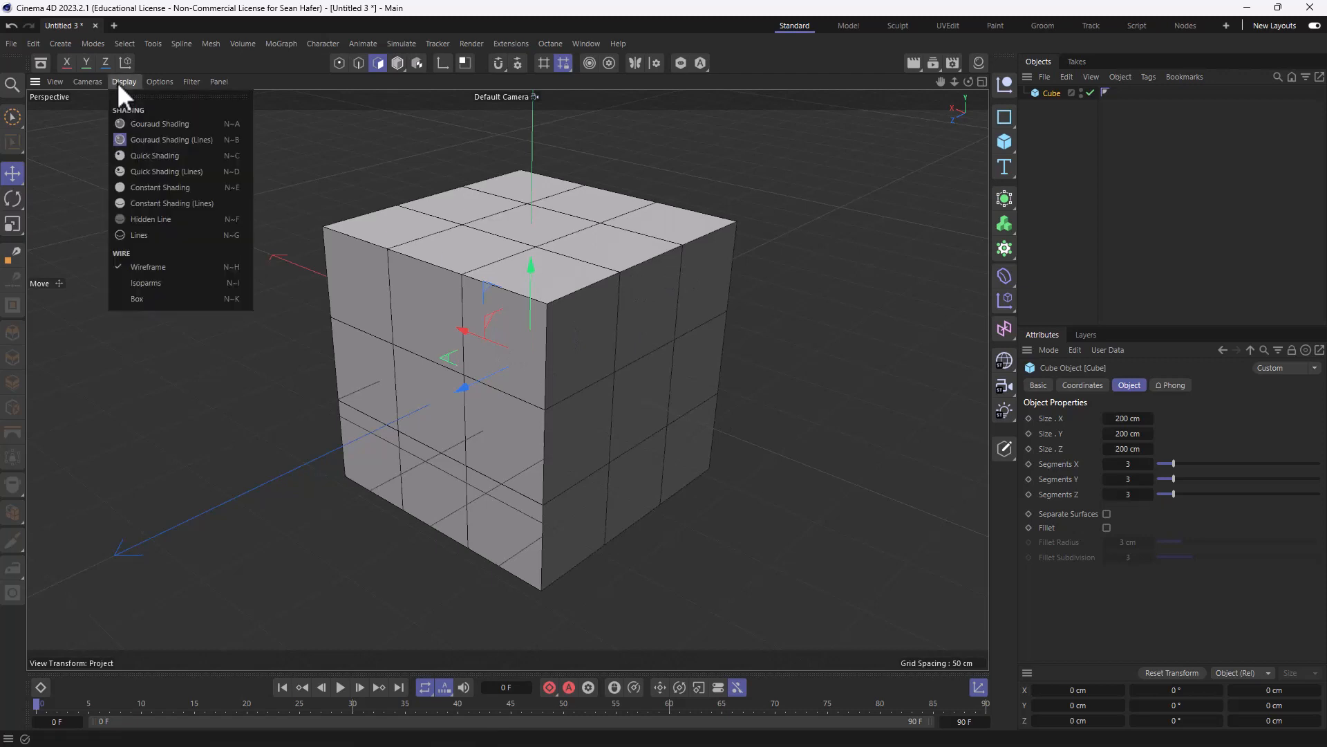
pyautogui.click(155, 172)
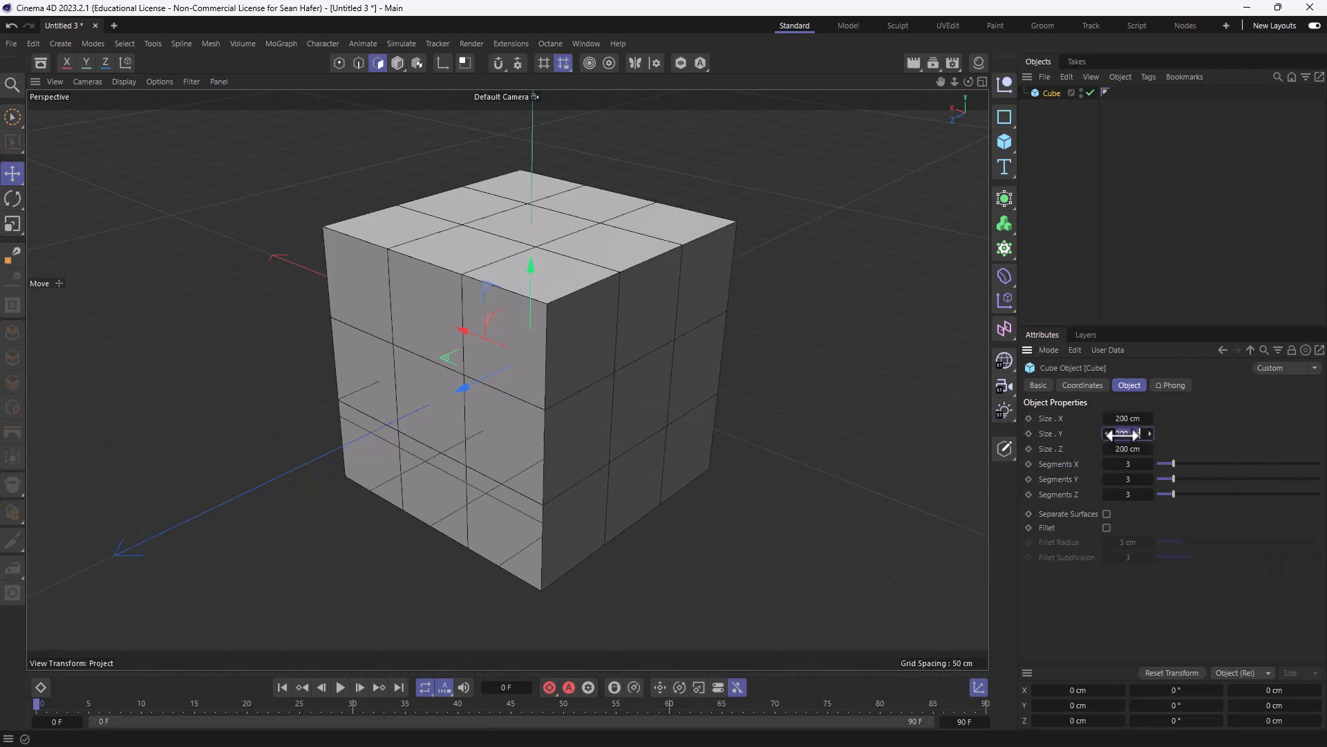
pyautogui.write('100')
pyautogui.press('Return')
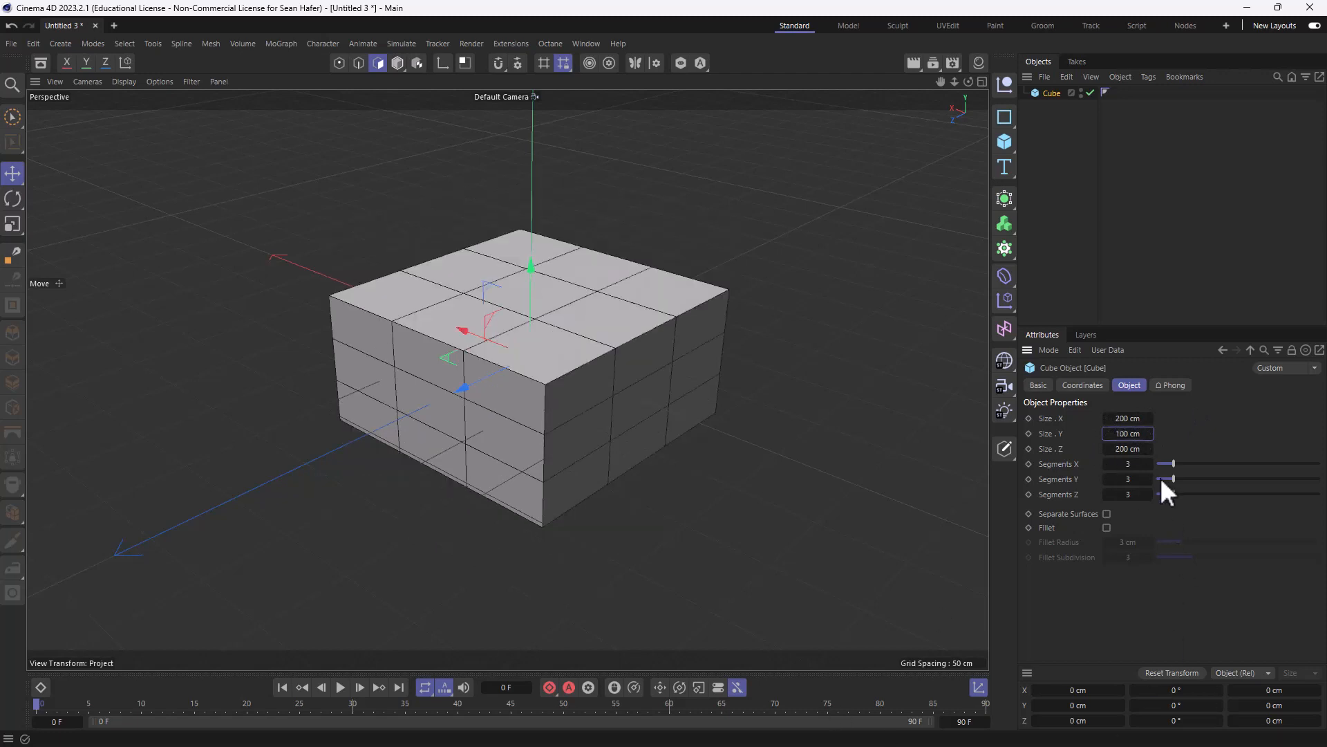
# Step: Enable Fillet on the Cube and render the perspective view to check its rounded edges
pyautogui.click(1107, 528)
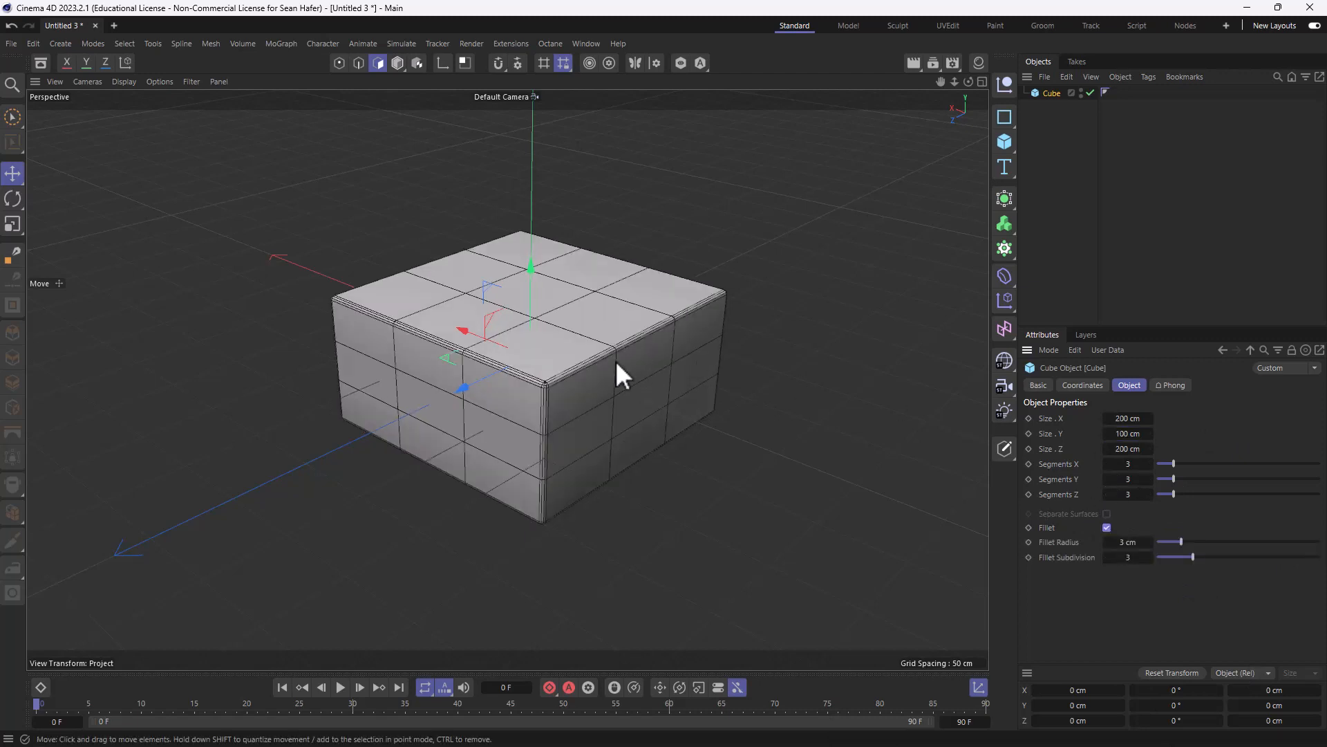
pyautogui.scroll(6, 613, 355)
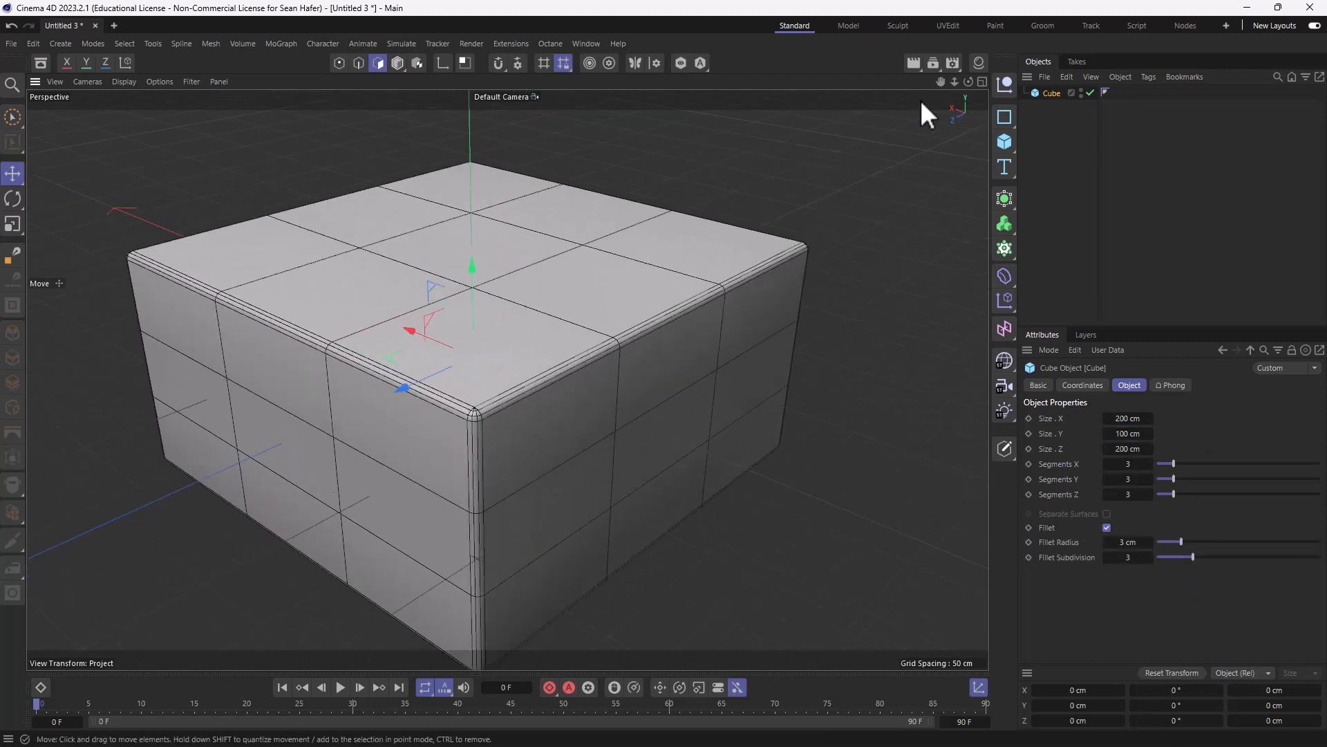
pyautogui.click(912, 62)
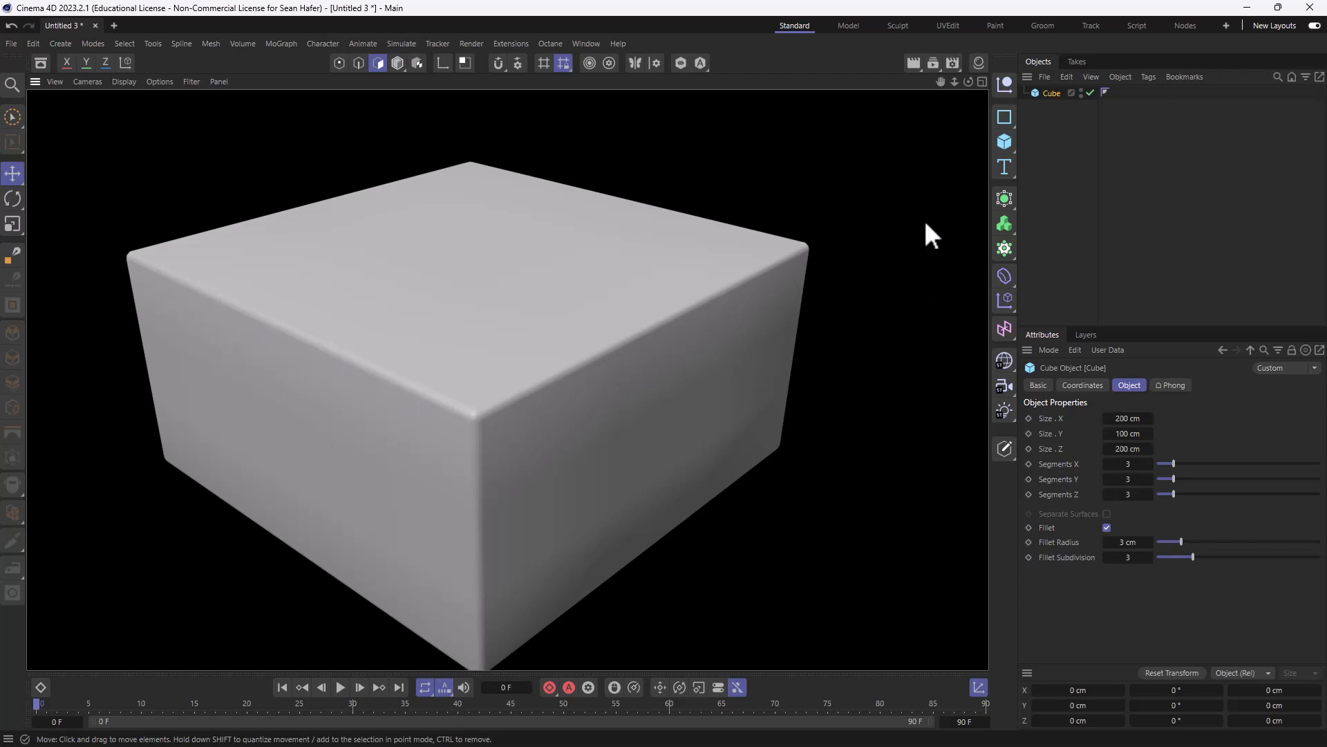
pyautogui.click(916, 328)
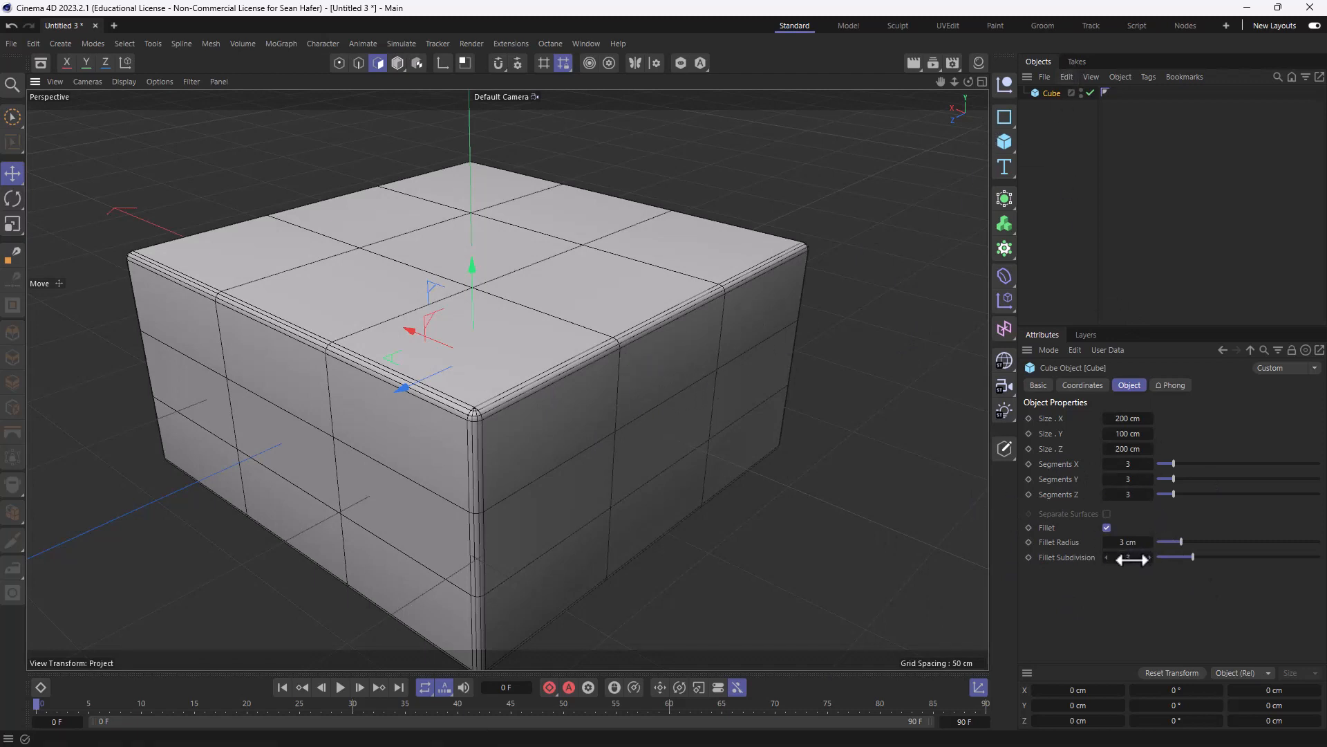
# Step: Set the Cube's Fillet Radius to 15 cm and render the perspective view
pyautogui.scroll(6, 528, 387)
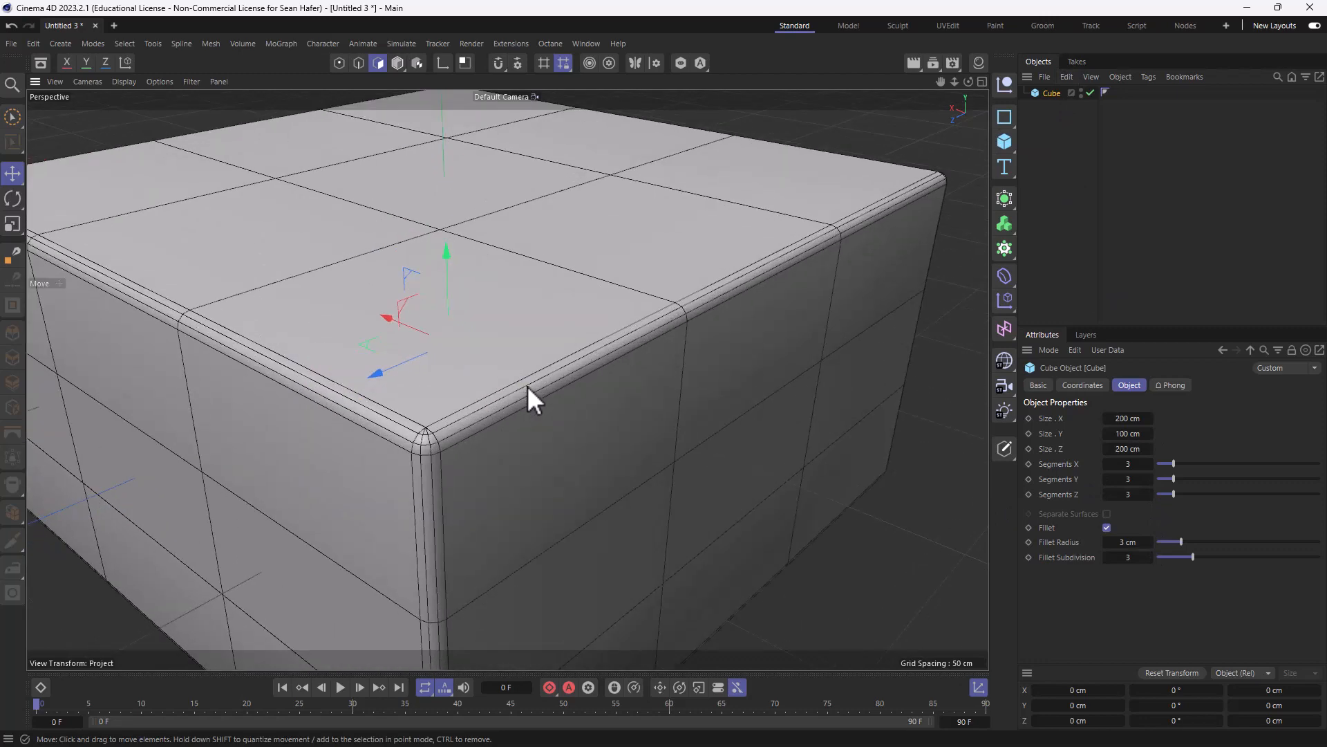
pyautogui.scroll(2, 528, 386)
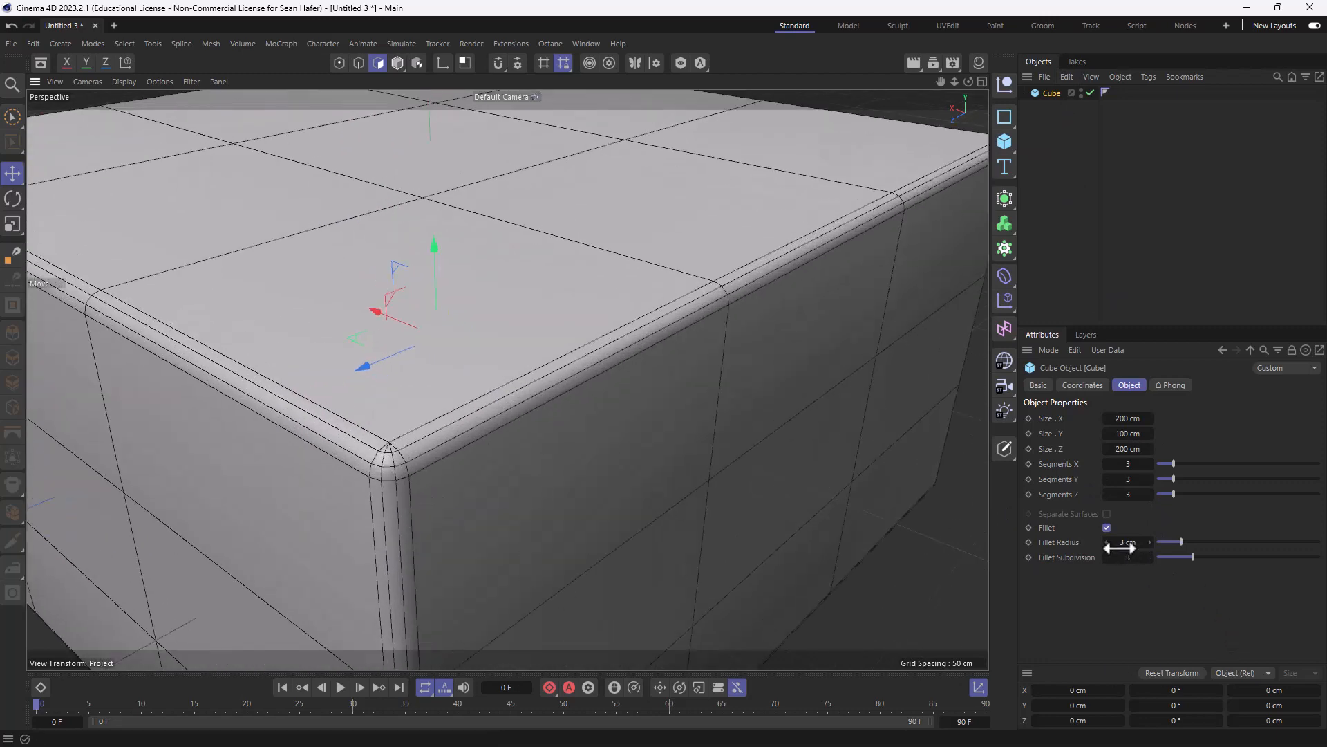
pyautogui.moveTo(1183, 542); pyautogui.dragTo(1280, 536)
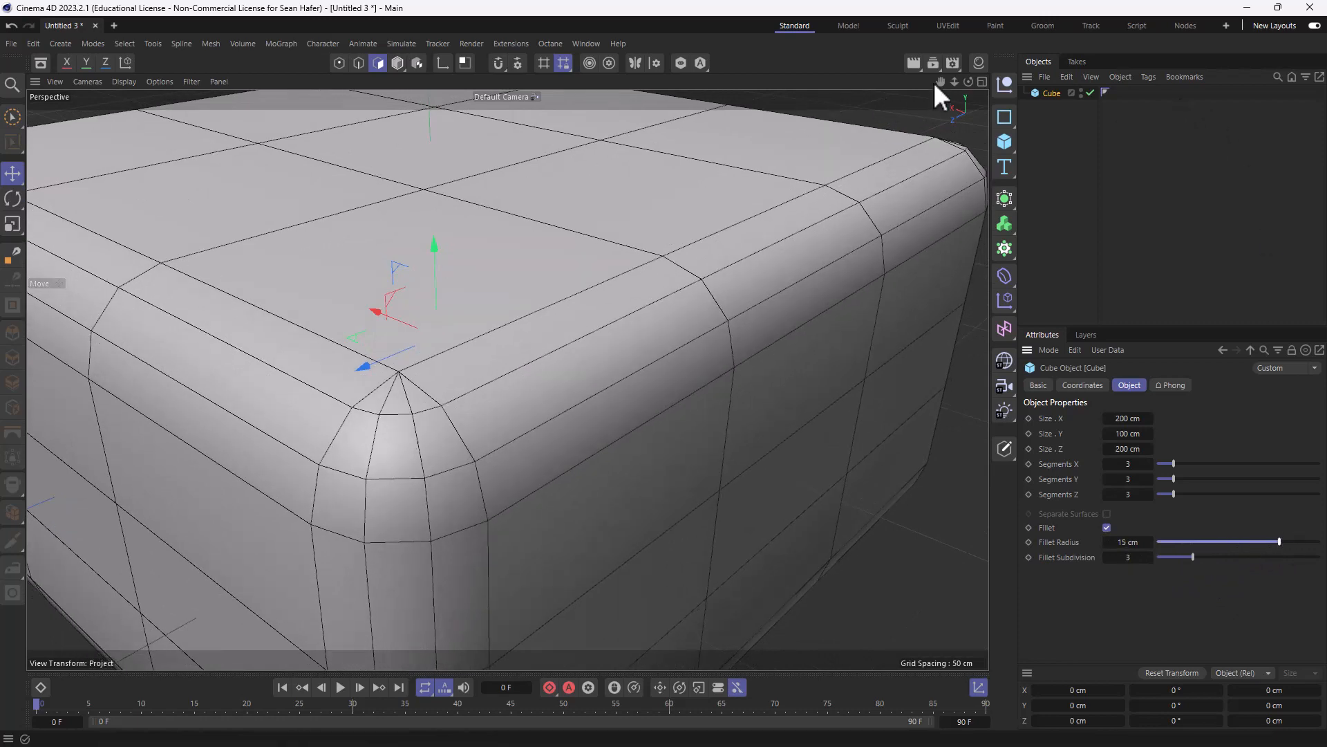
pyautogui.moveTo(942, 83); pyautogui.dragTo(804, 83, button='right')
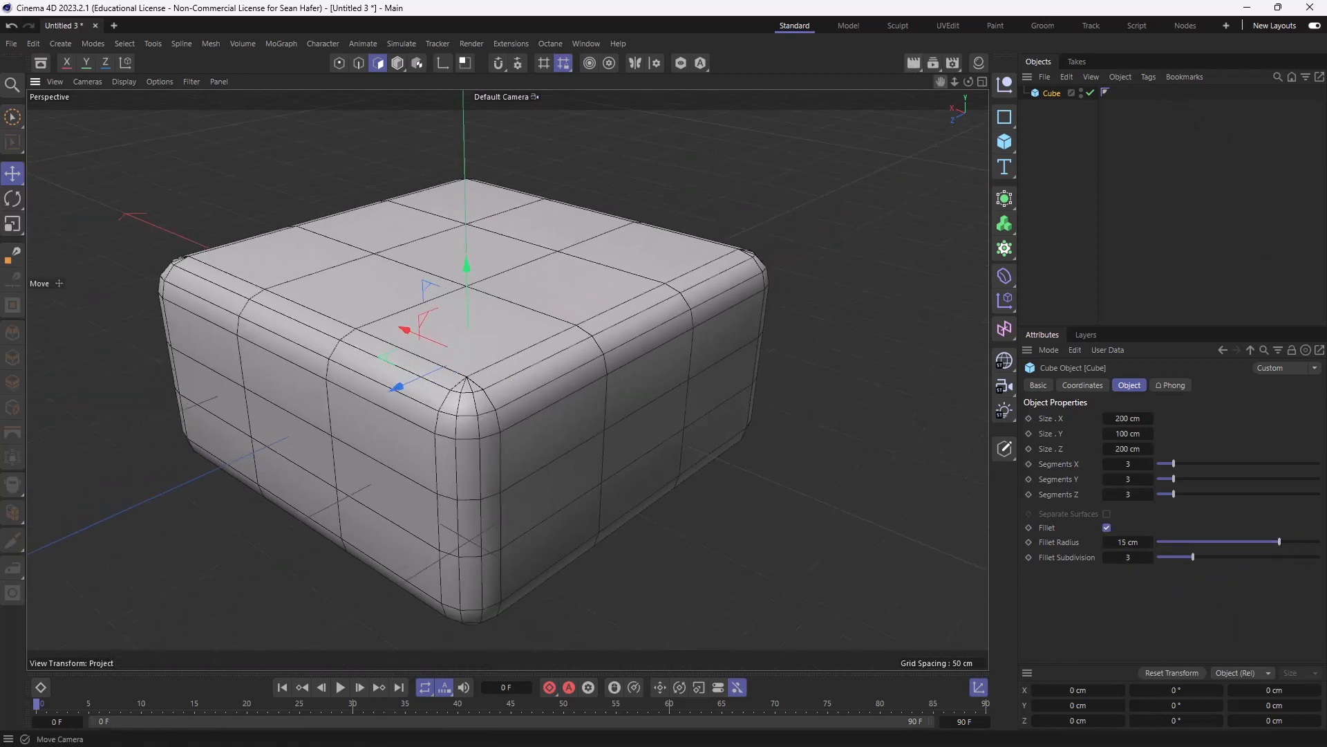
pyautogui.moveTo(937, 80); pyautogui.dragTo(999, 47)
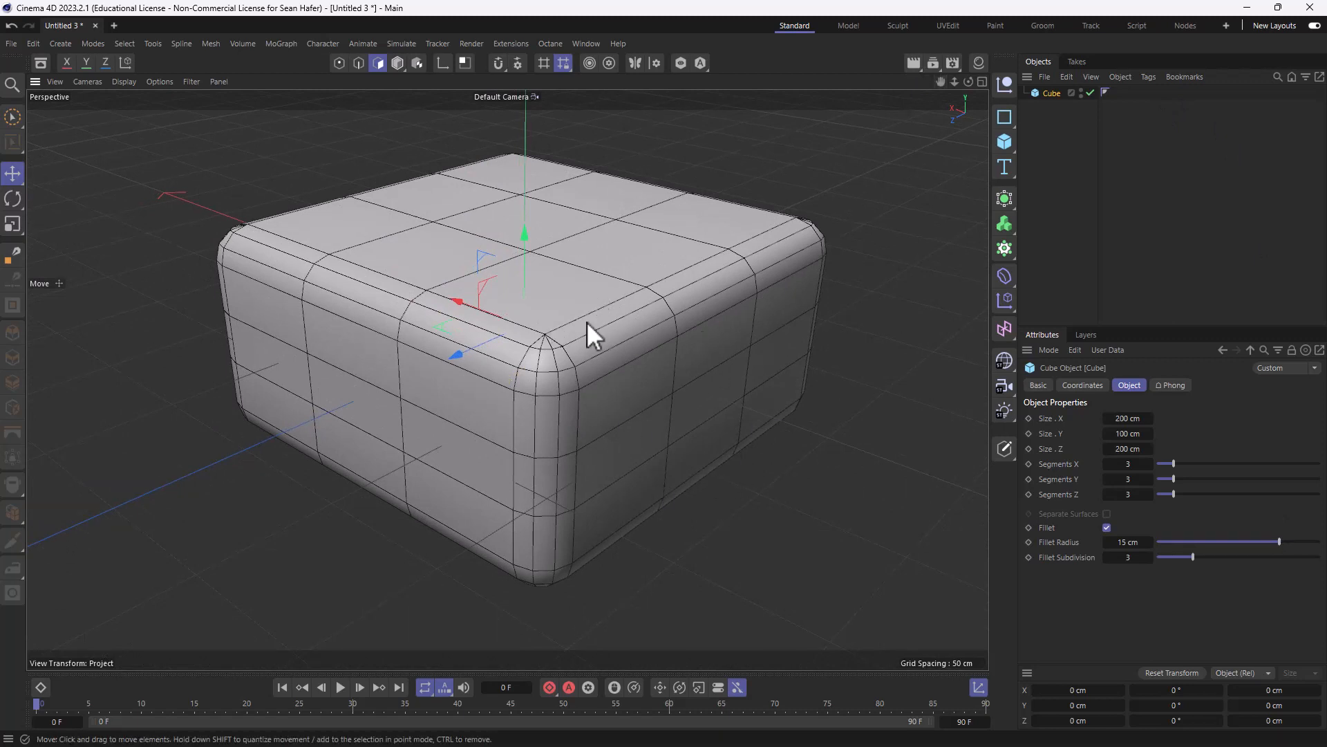
pyautogui.click(914, 63)
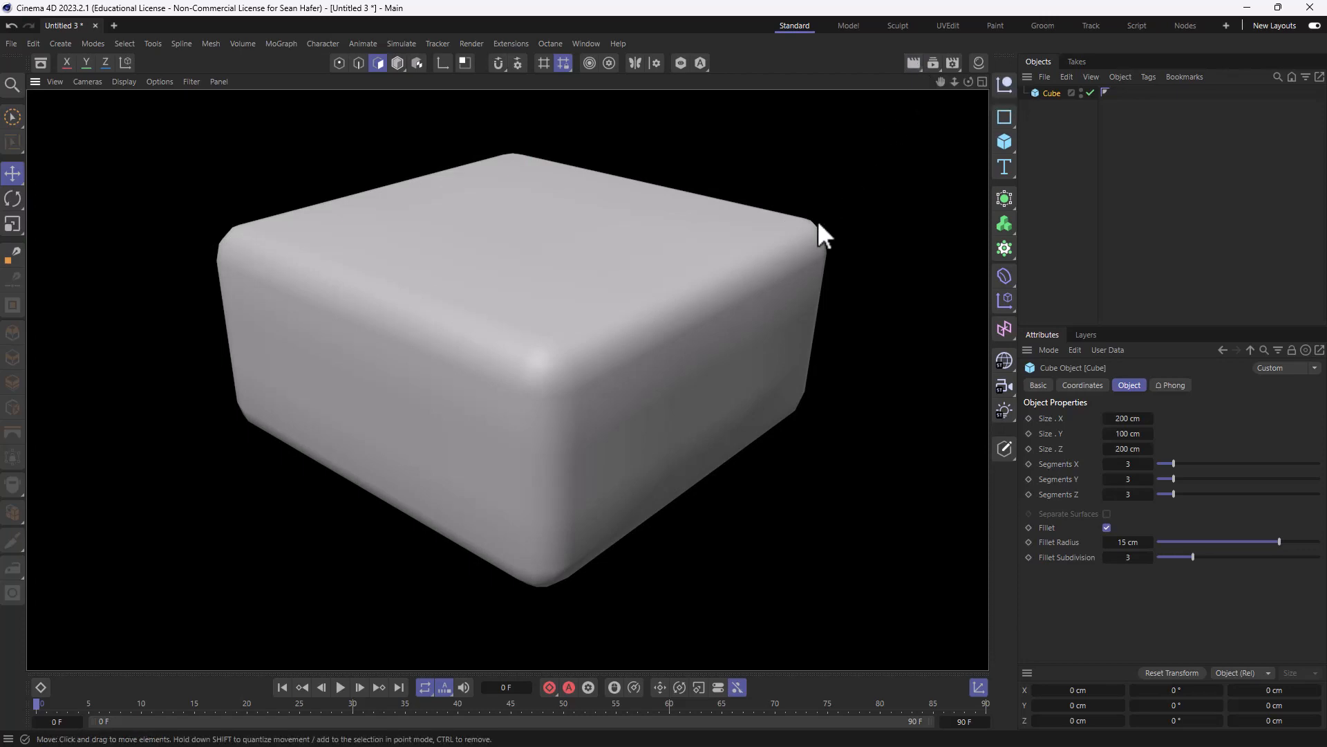
# Step: Render a close-up of the Cube's rounded corner to examine how smooth its outline is
pyautogui.moveTo(940, 82); pyautogui.dragTo(1037, 74, button='right')
pyautogui.moveTo(941, 82); pyautogui.dragTo(585, 237)
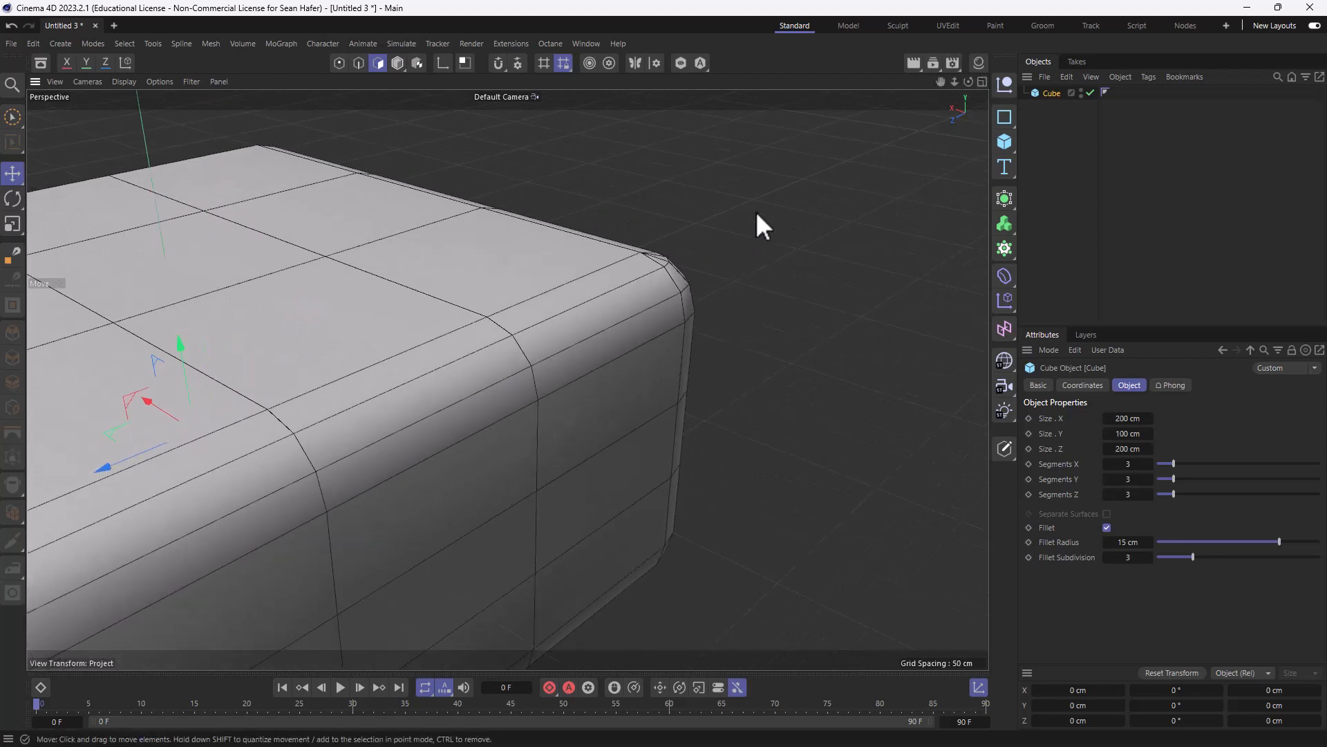
pyautogui.click(913, 62)
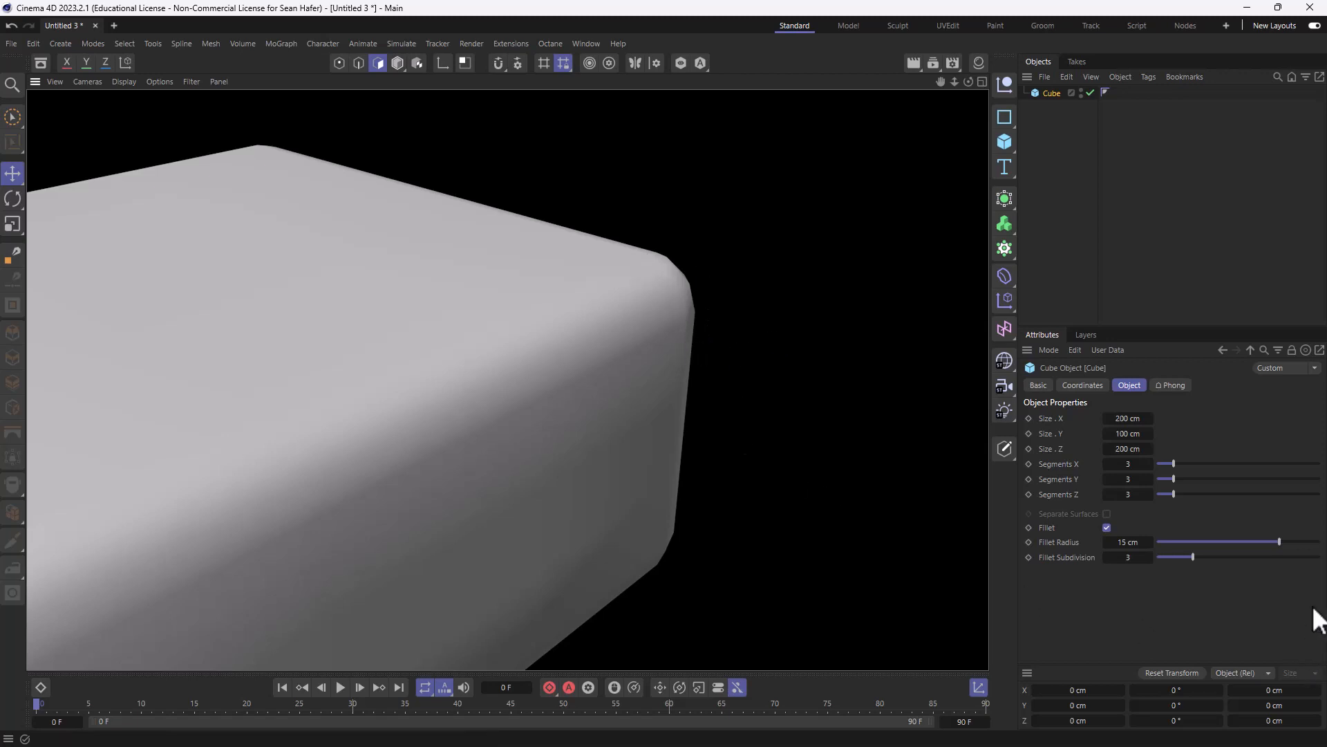
pyautogui.click(807, 325)
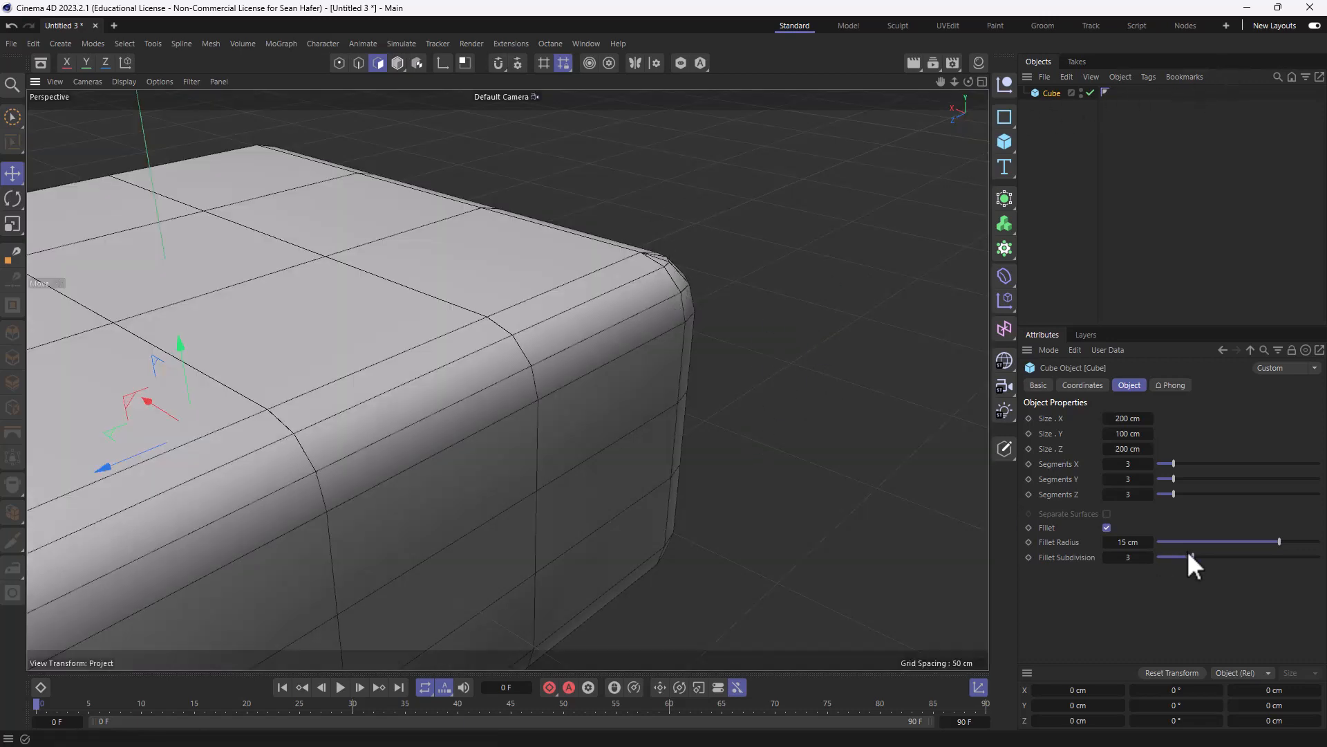
# Step: Set the Cube's Fillet Subdivision to 16 and render the close-up of the corner
pyautogui.moveTo(1191, 556); pyautogui.dragTo(1303, 562)
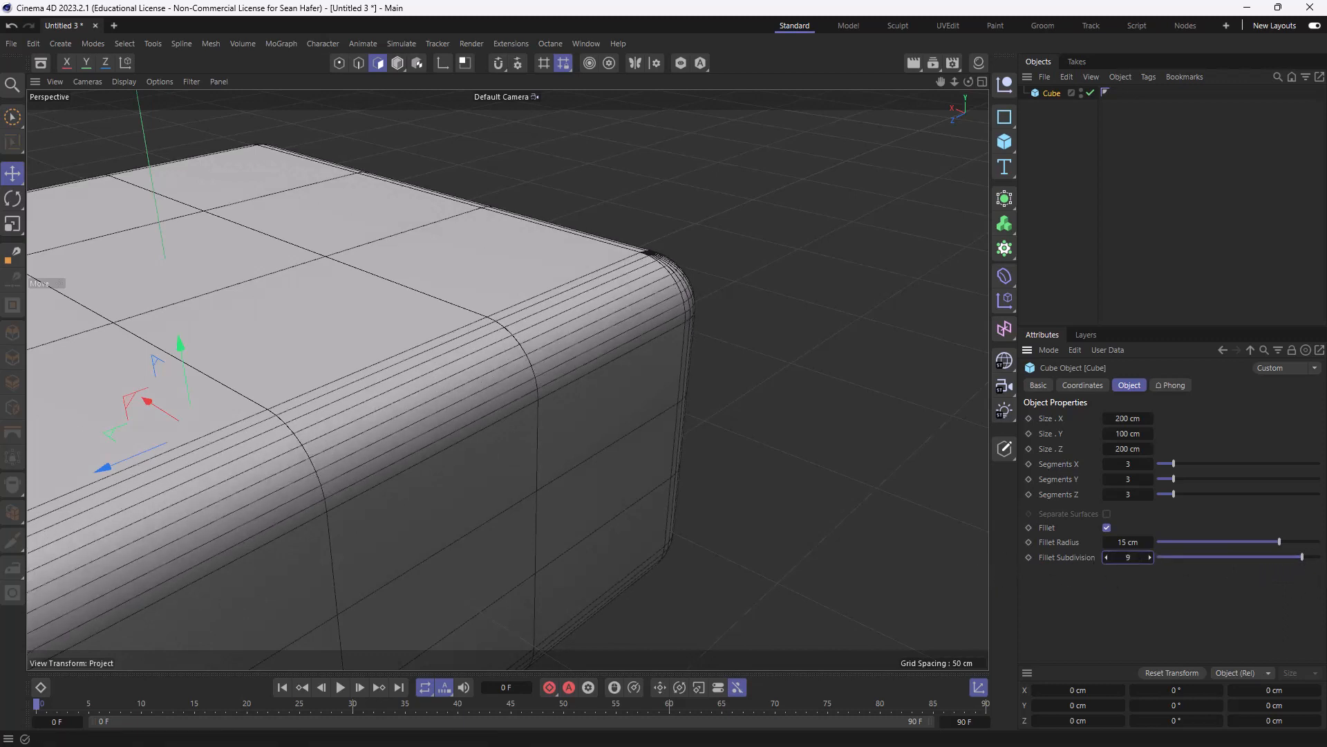
pyautogui.click(1125, 559)
pyautogui.write('16')
pyautogui.press('Return')
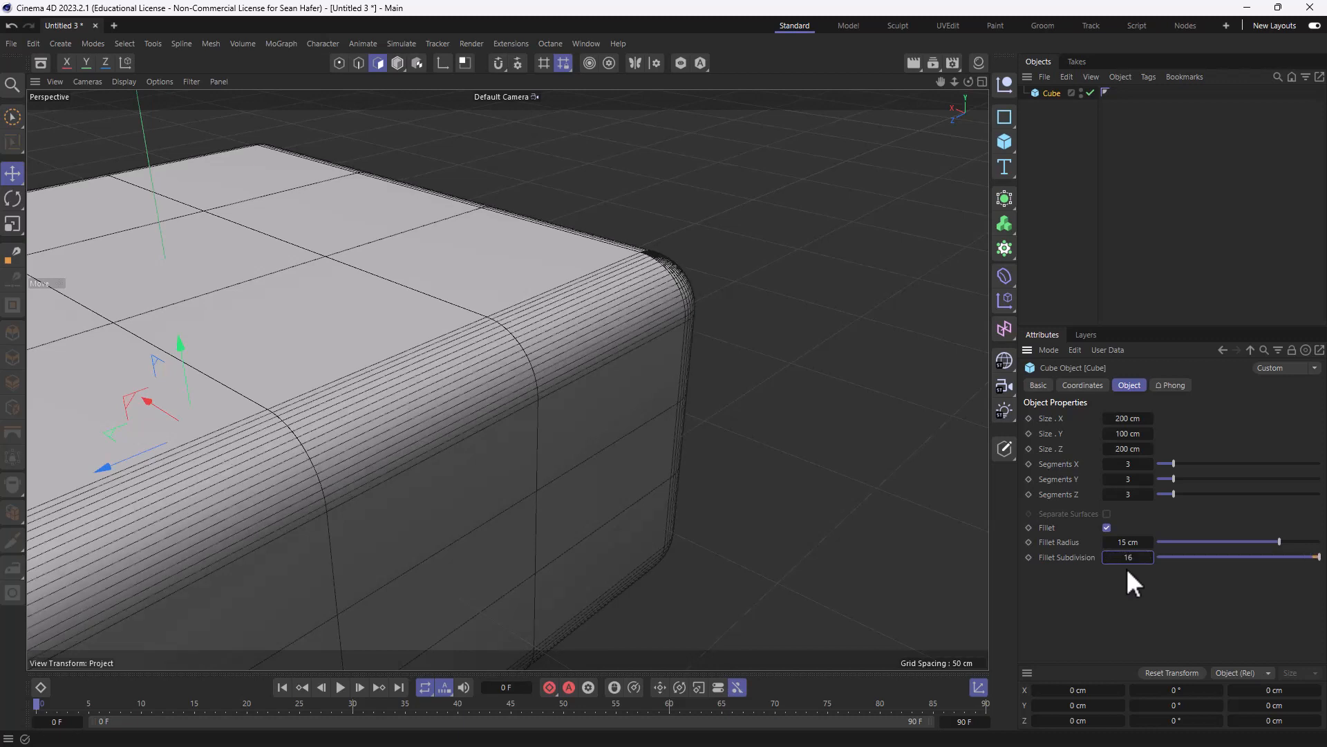
pyautogui.click(907, 62)
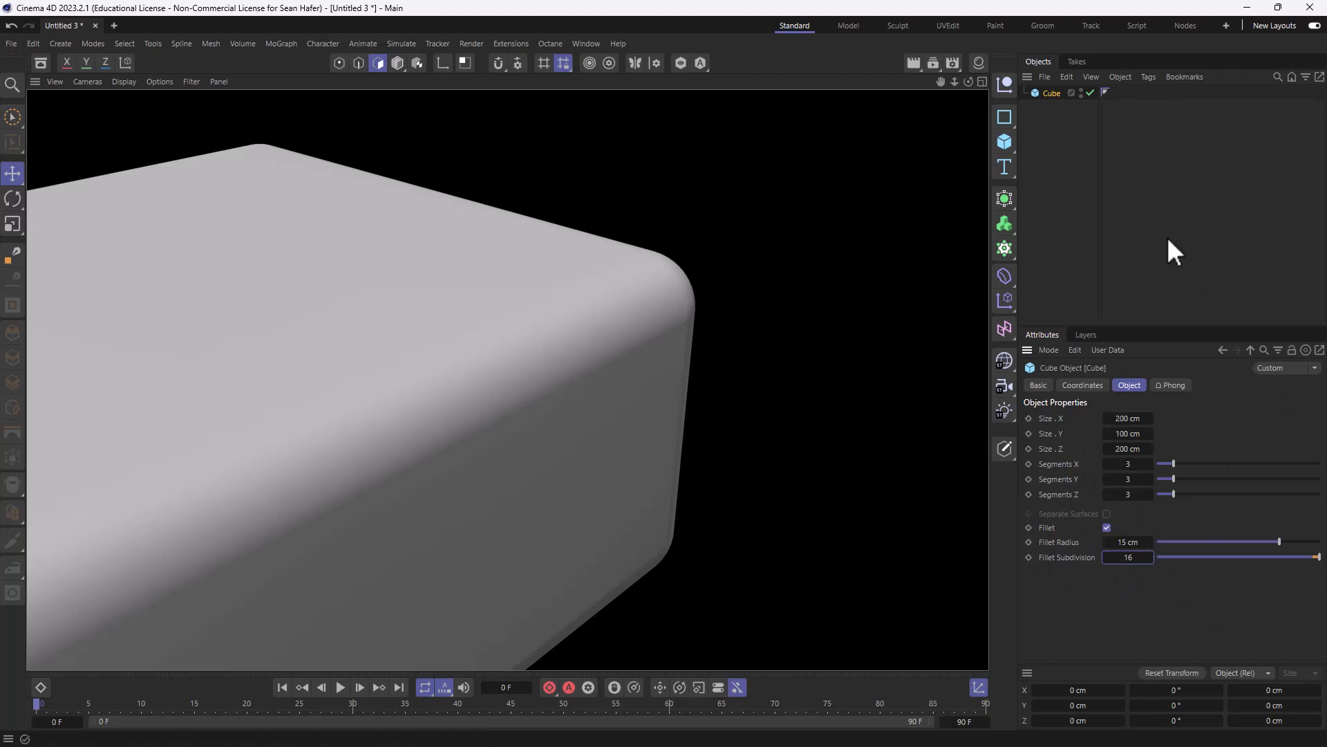
# Step: Replace the Cube with a default Cone and test-render it
pyautogui.click(1048, 93)
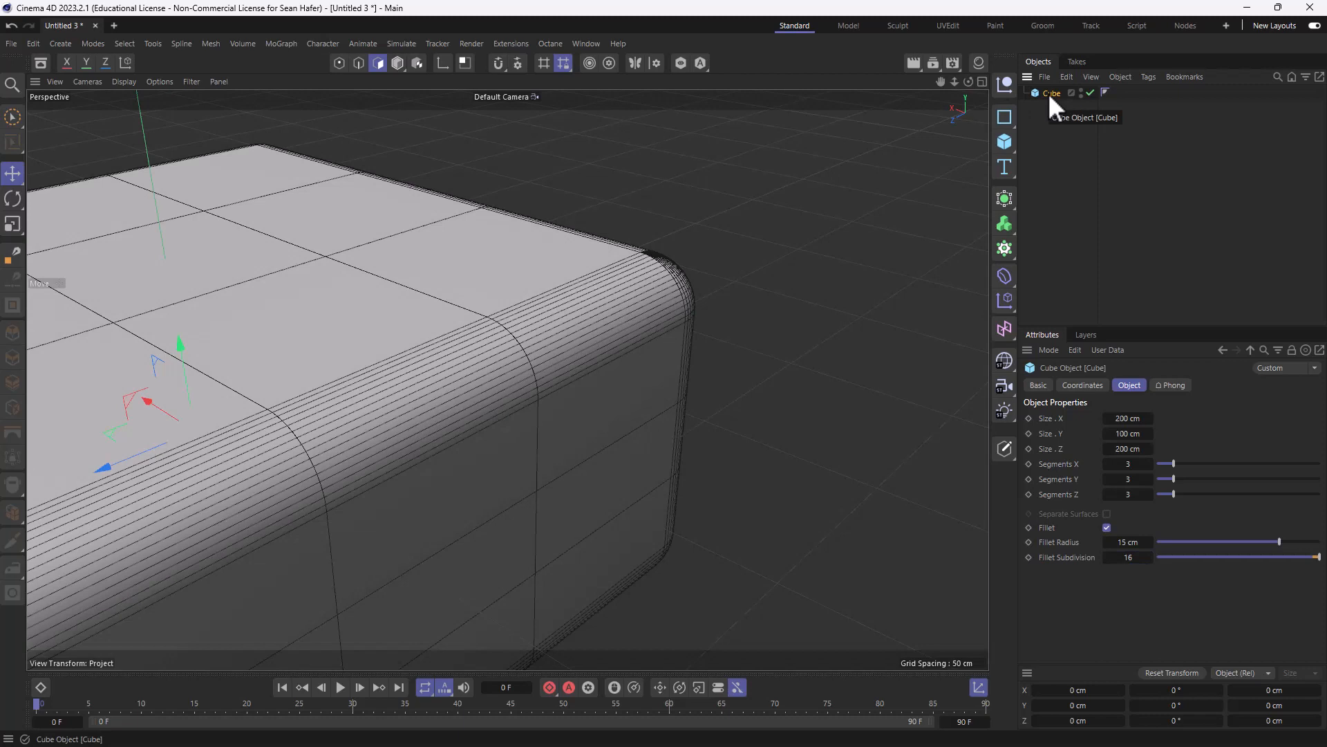
pyautogui.press('Delete')
pyautogui.click(1009, 143)
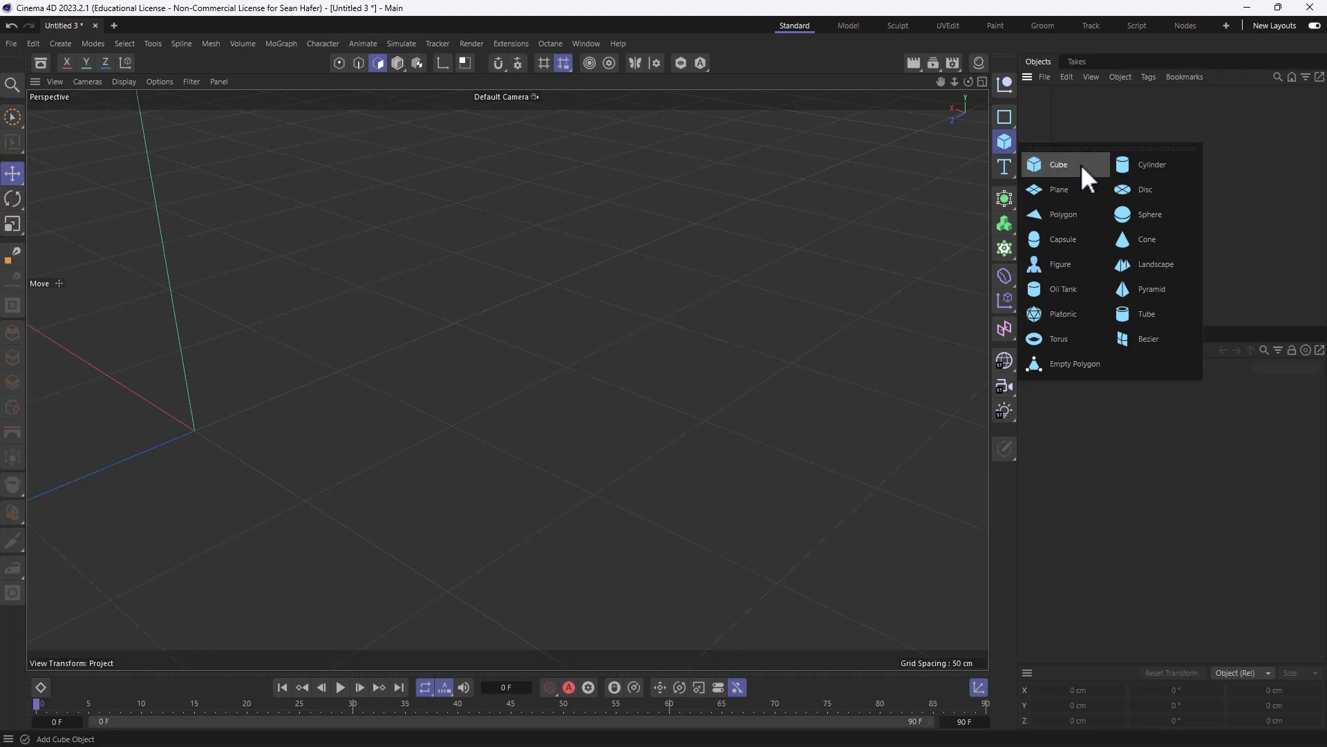
pyautogui.click(1143, 243)
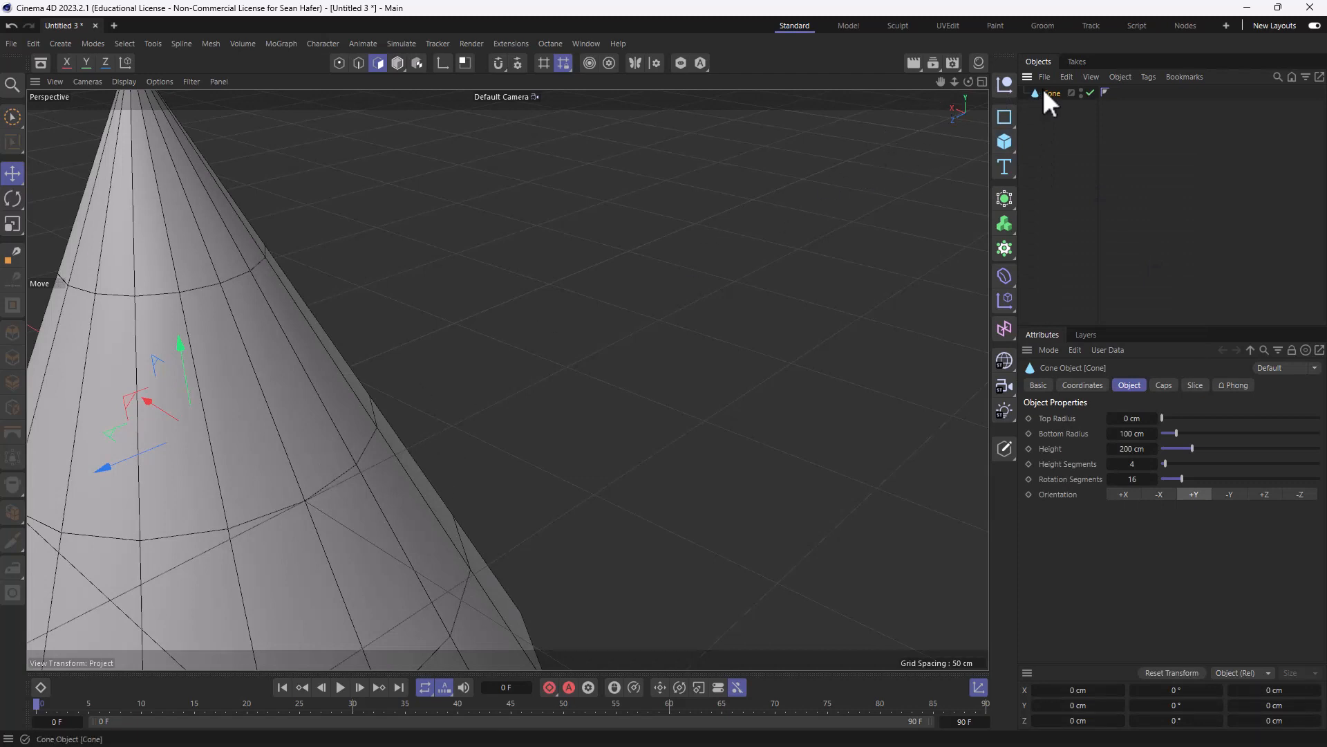
pyautogui.press('h')
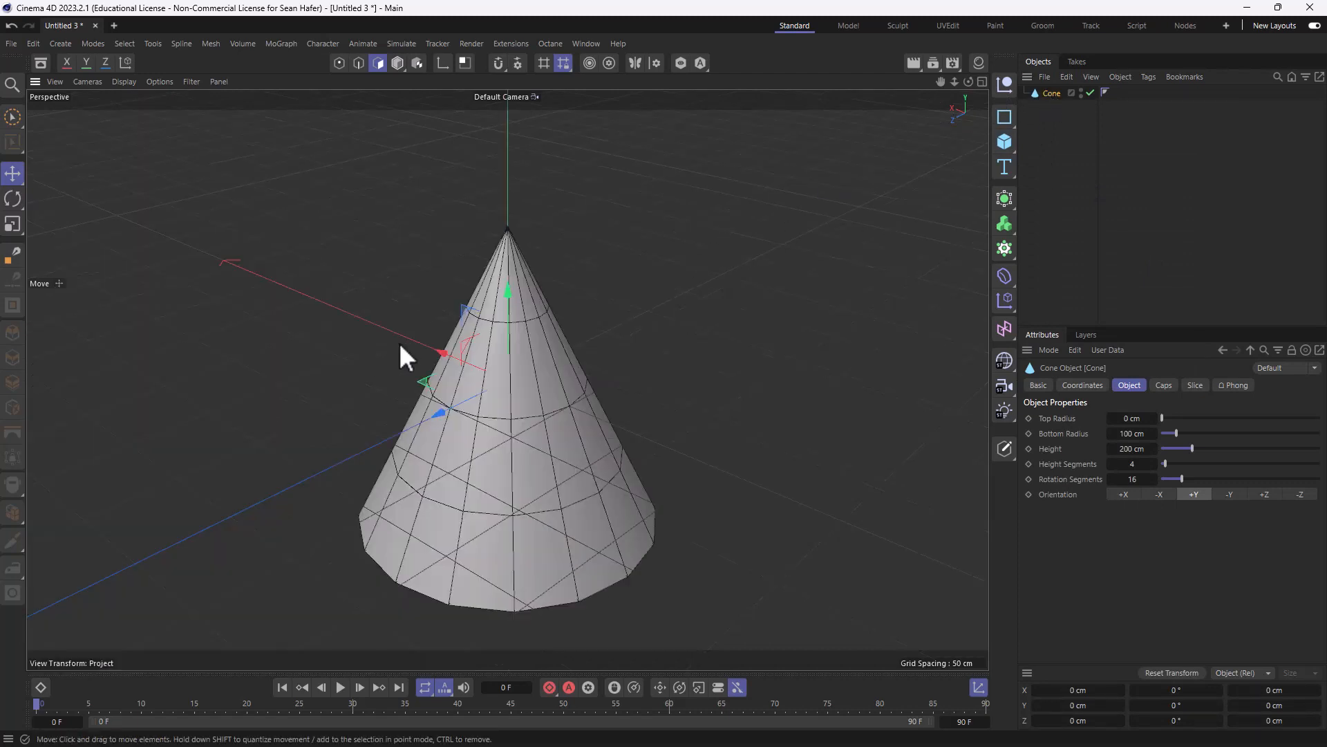
pyautogui.click(911, 65)
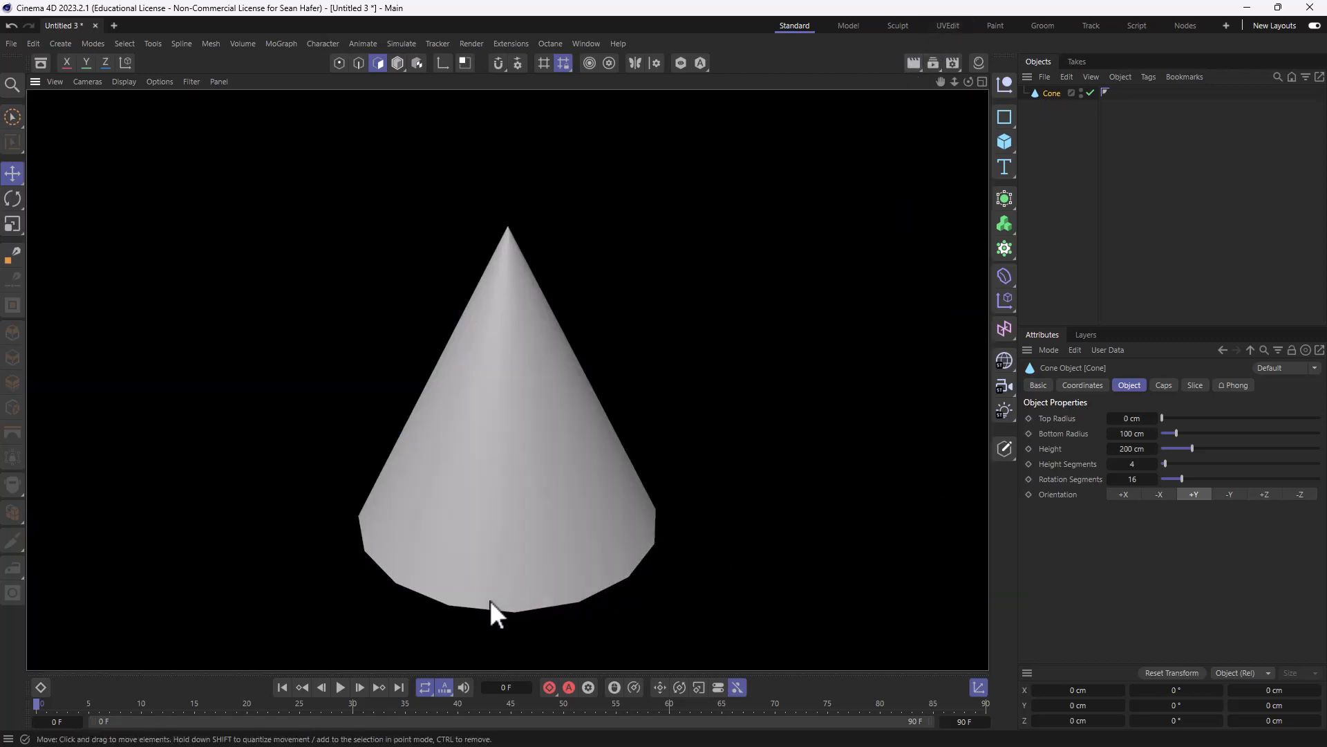
pyautogui.click(505, 546)
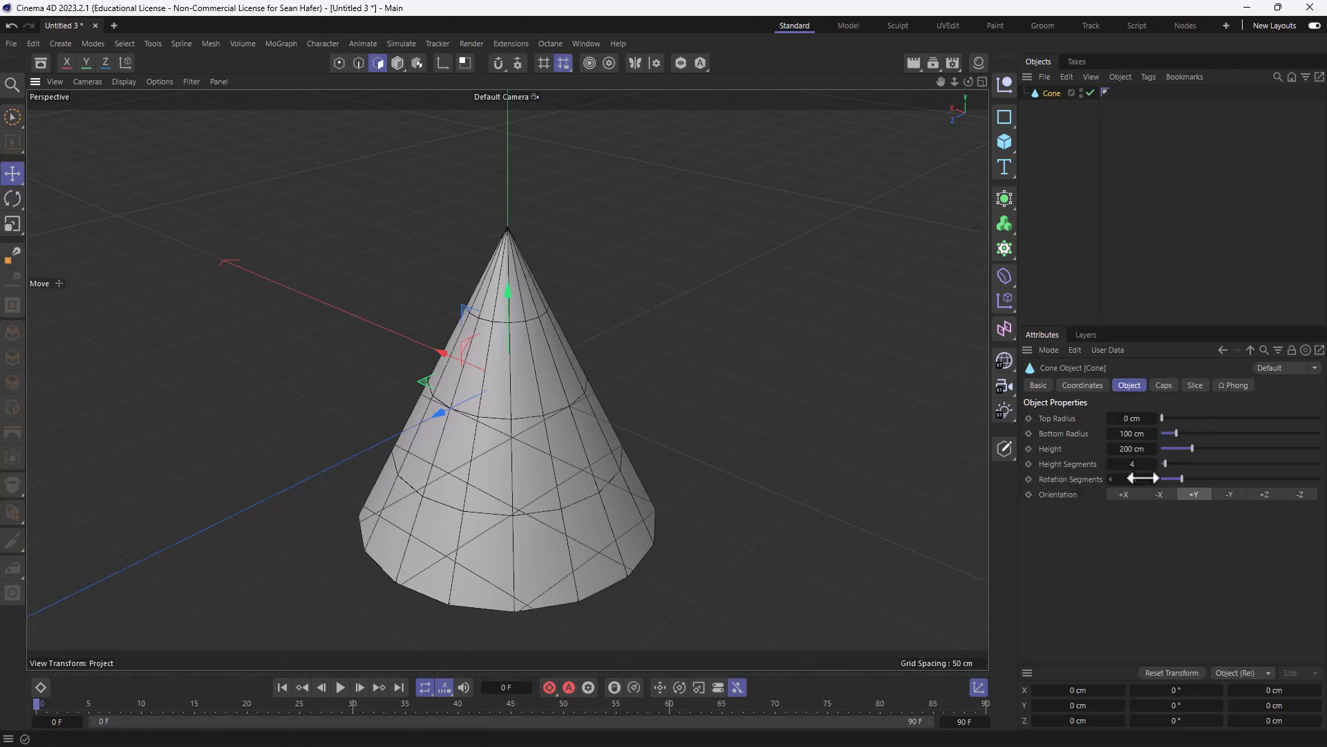
# Step: Set the Cone's Rotation Segments to 64 and render the perspective view
pyautogui.moveTo(1184, 476); pyautogui.dragTo(1262, 474)
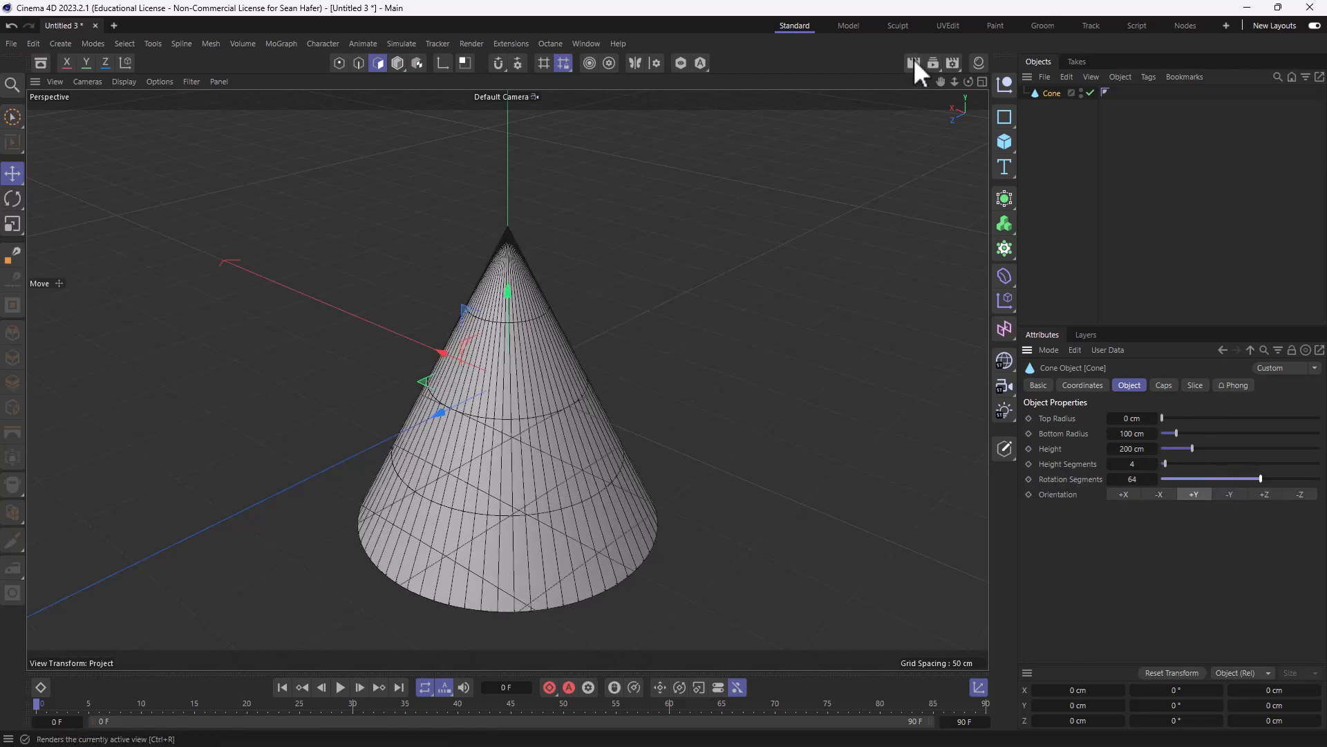
pyautogui.click(914, 62)
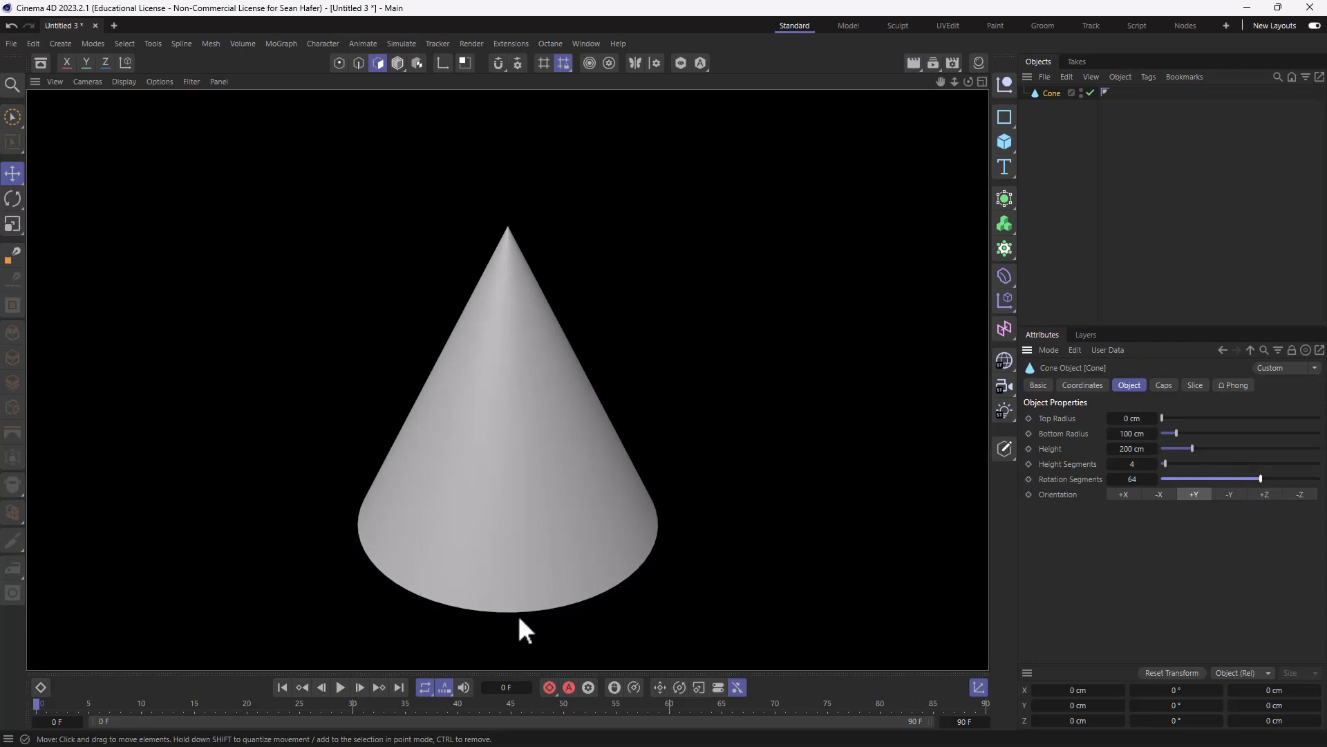
pyautogui.click(937, 83)
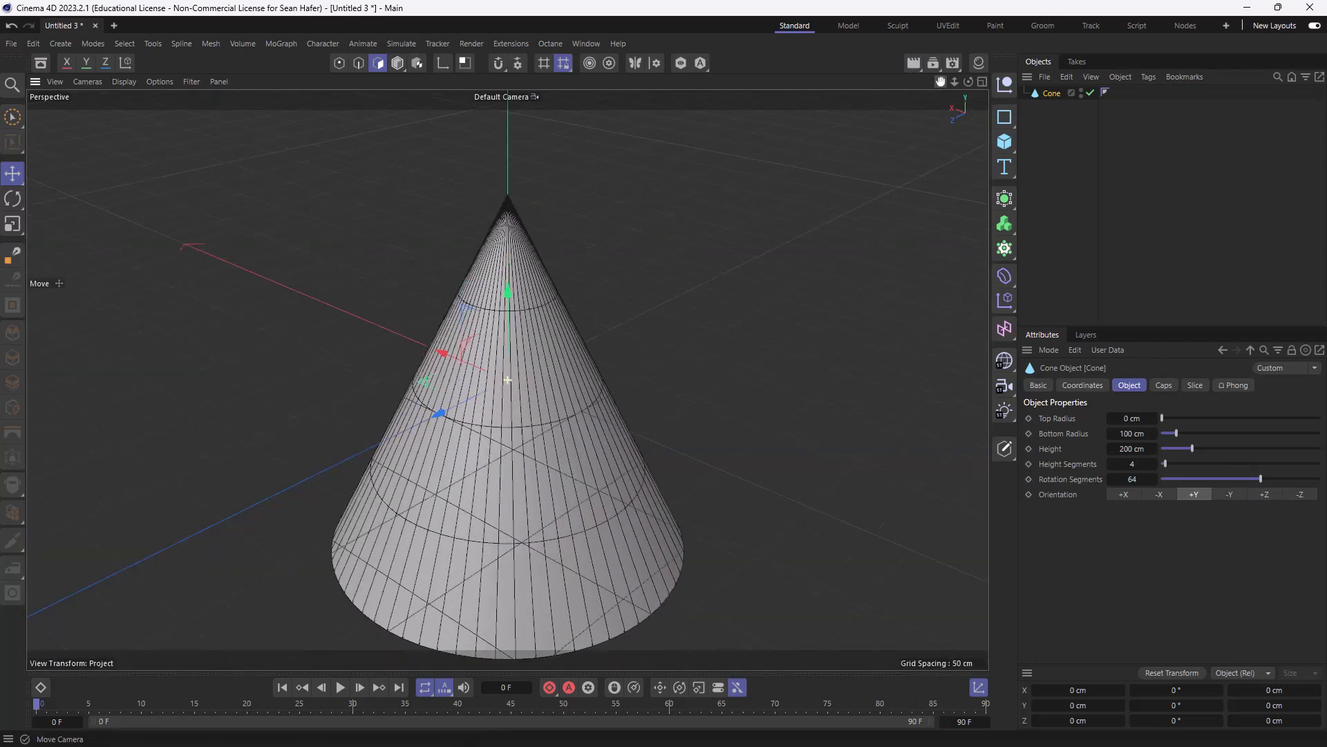
# Step: Render a close-up of the Cone's base edge to examine how round its outline is
pyautogui.moveTo(938, 82); pyautogui.dragTo(1064, 83, button='right')
pyautogui.moveTo(937, 83)
pyautogui.mouseDown()
pyautogui.moveTo(919, 4)
pyautogui.moveTo(939, 111)
pyautogui.moveTo(941, 90)
pyautogui.mouseUp()
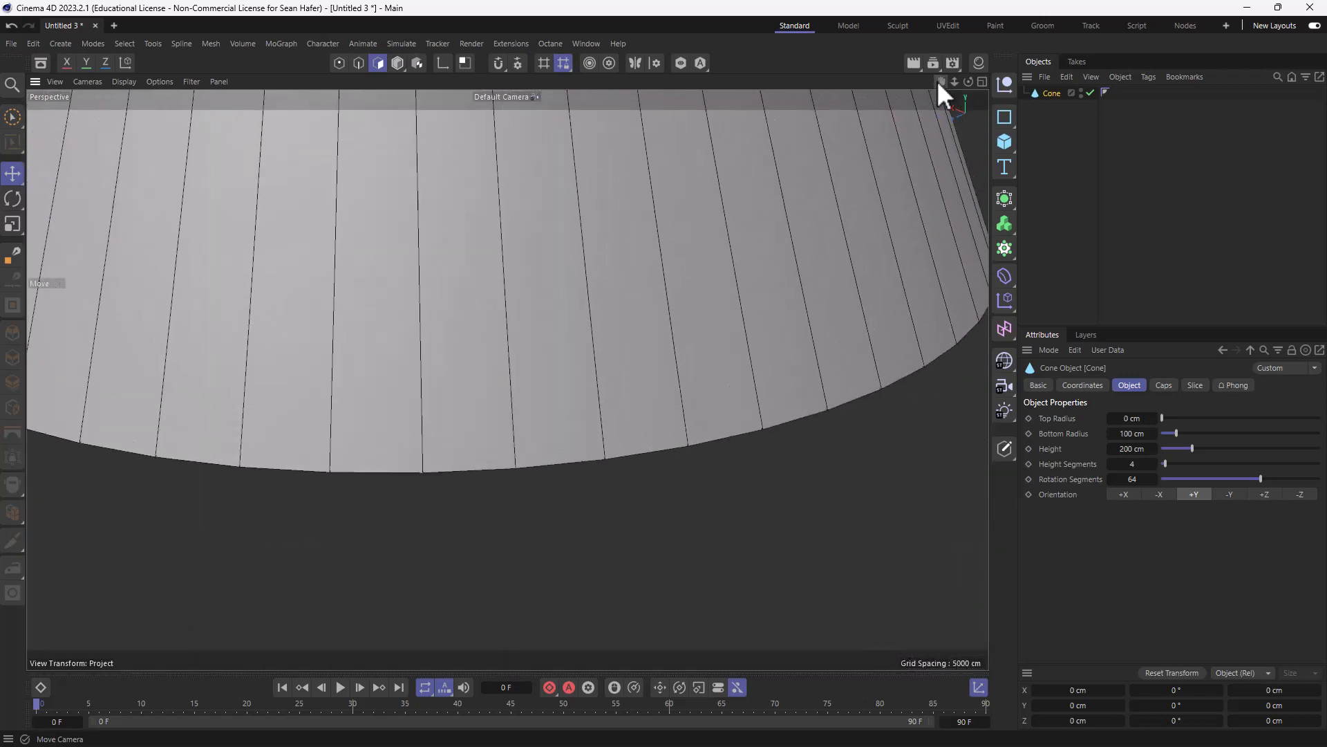
pyautogui.moveTo(938, 82); pyautogui.dragTo(1079, 82, button='right')
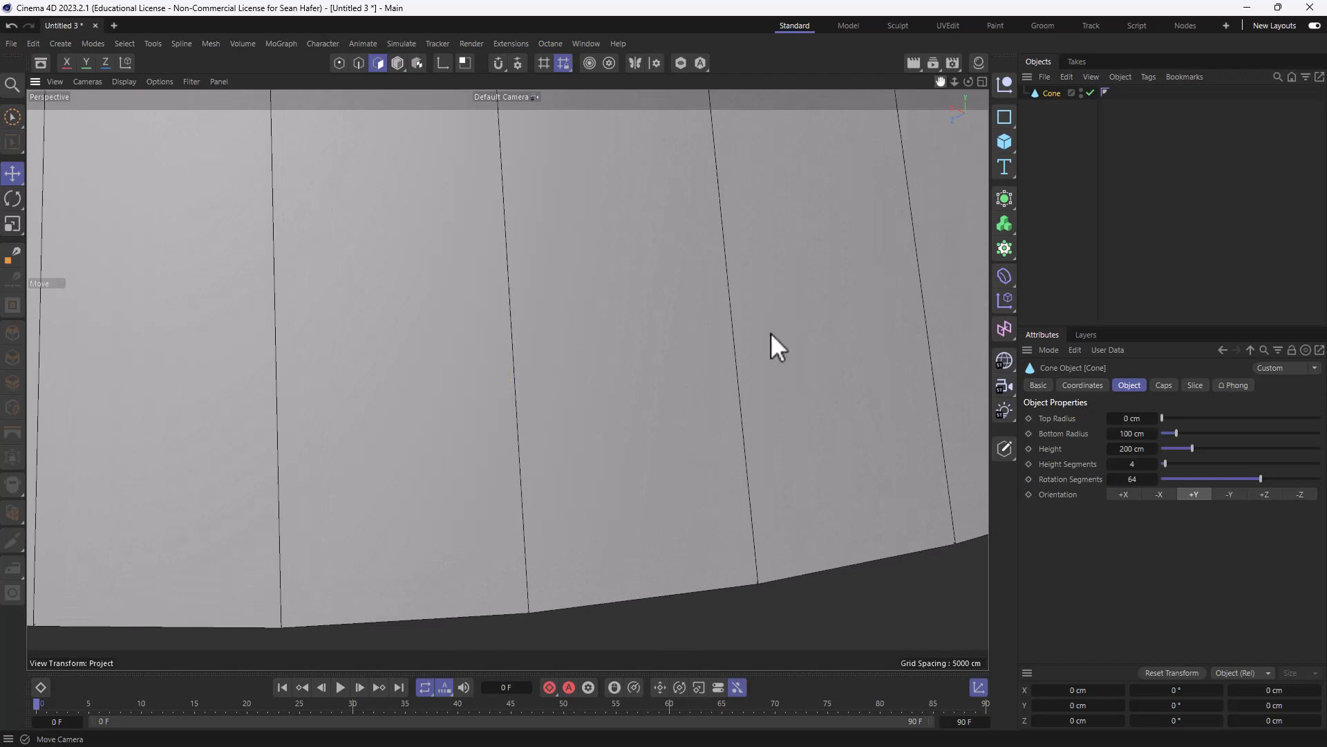
pyautogui.moveTo(940, 82); pyautogui.dragTo(511, 159)
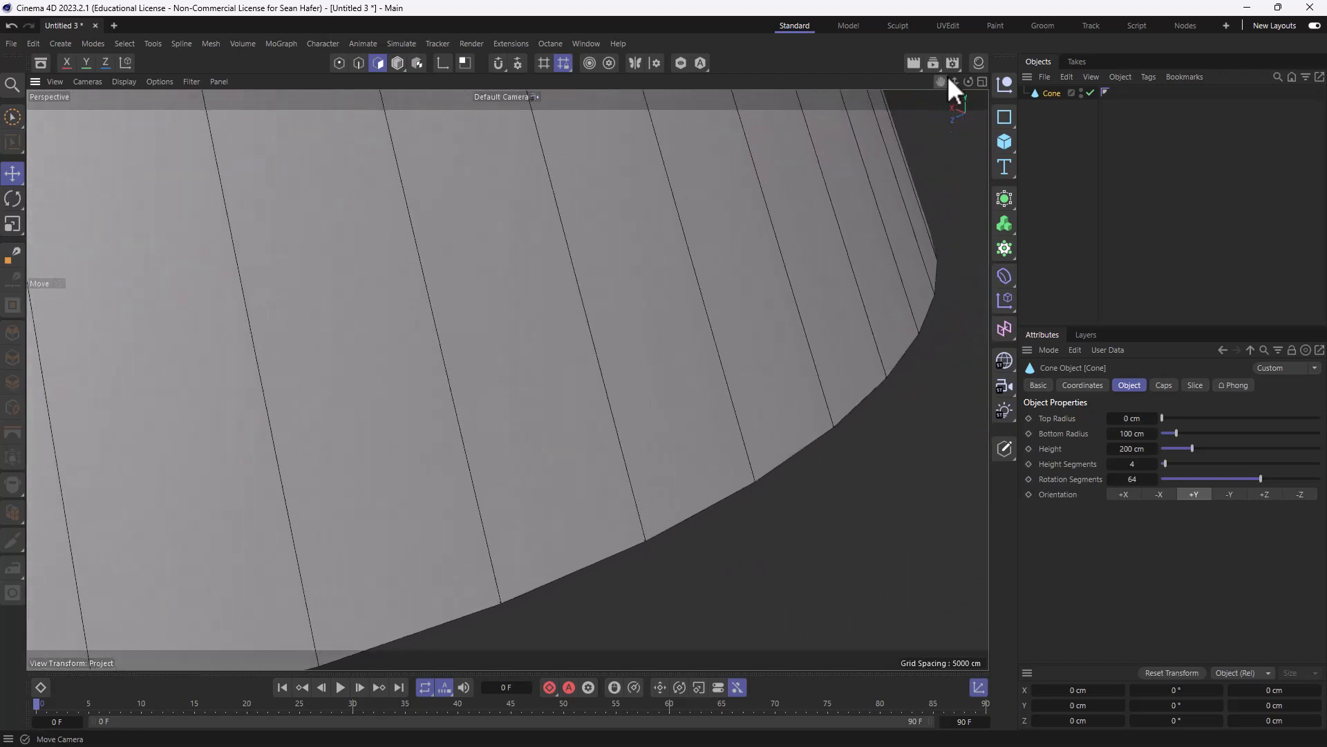
pyautogui.click(914, 64)
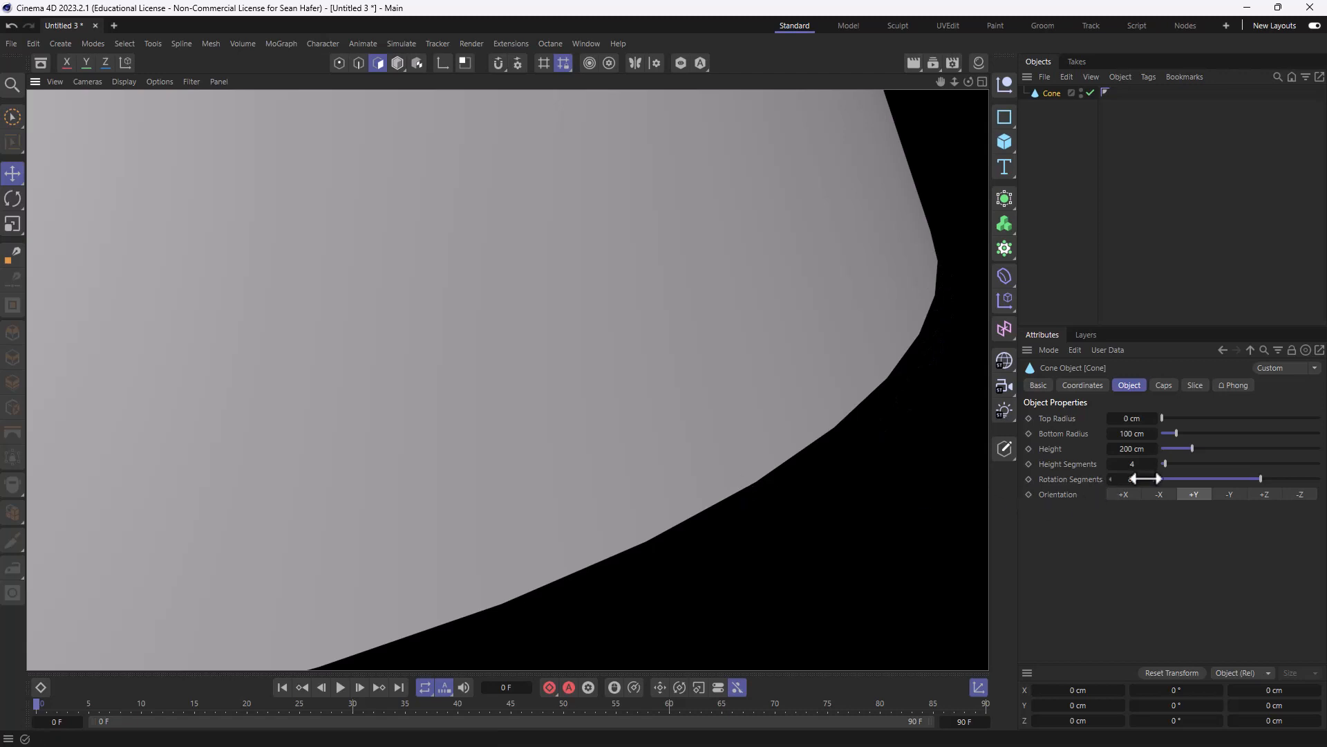
# Step: Set the Cone's Rotation Segments to 196 and check the base edge in a close-up render
pyautogui.doubleClick(1134, 480)
pyautogui.write('196')
pyautogui.press('Return')
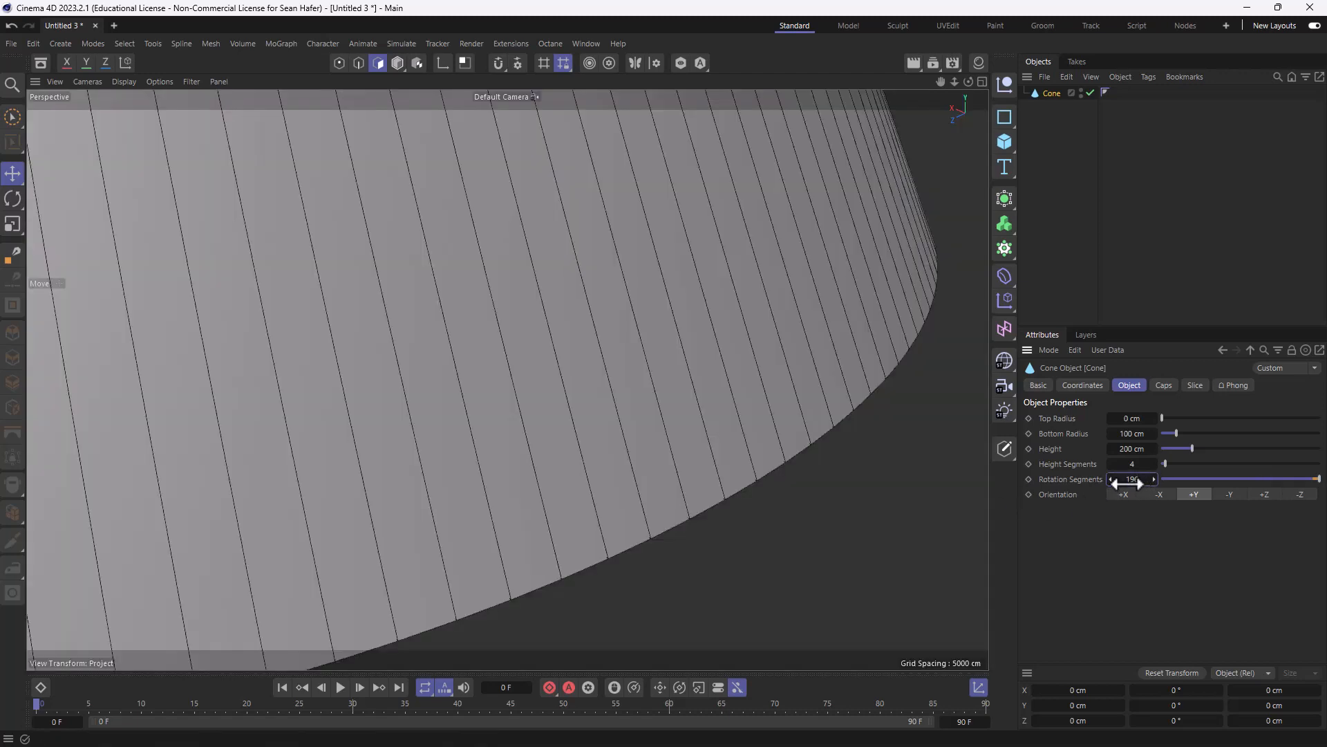
pyautogui.click(913, 63)
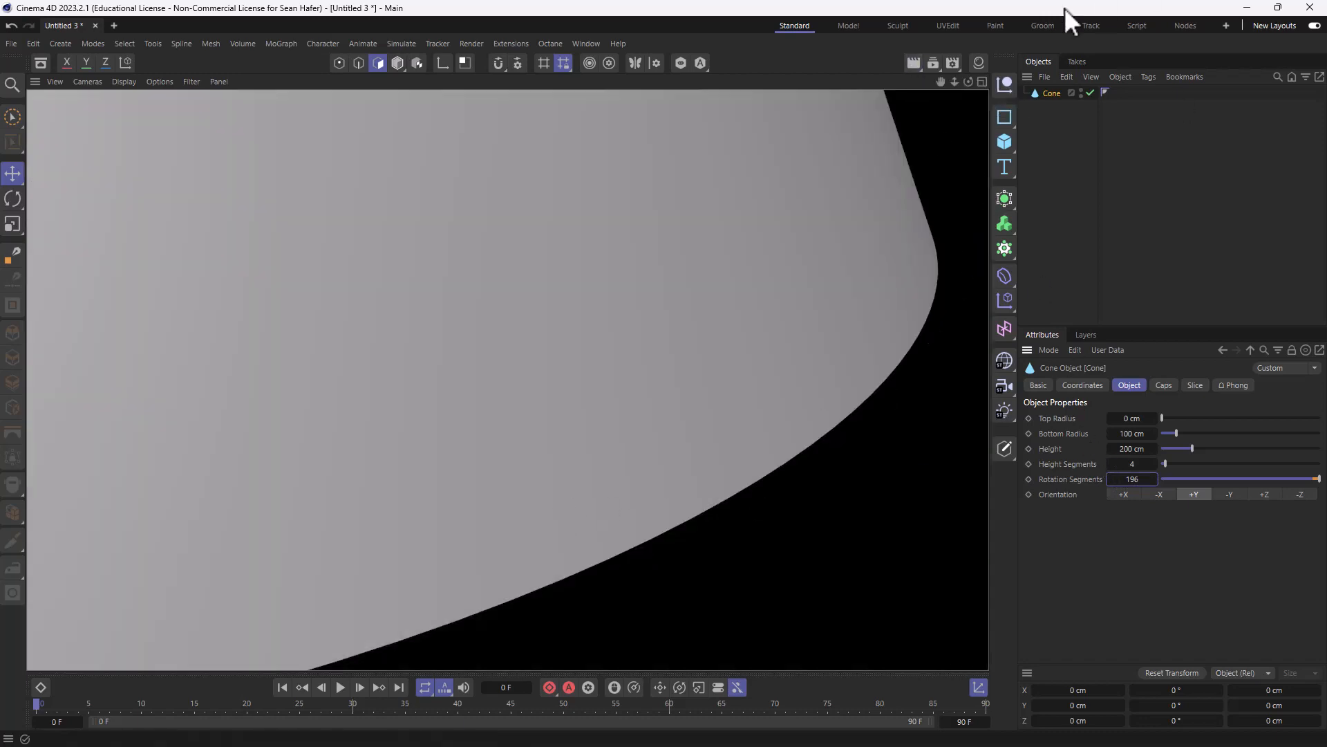
pyautogui.moveTo(940, 82); pyautogui.dragTo(771, 82)
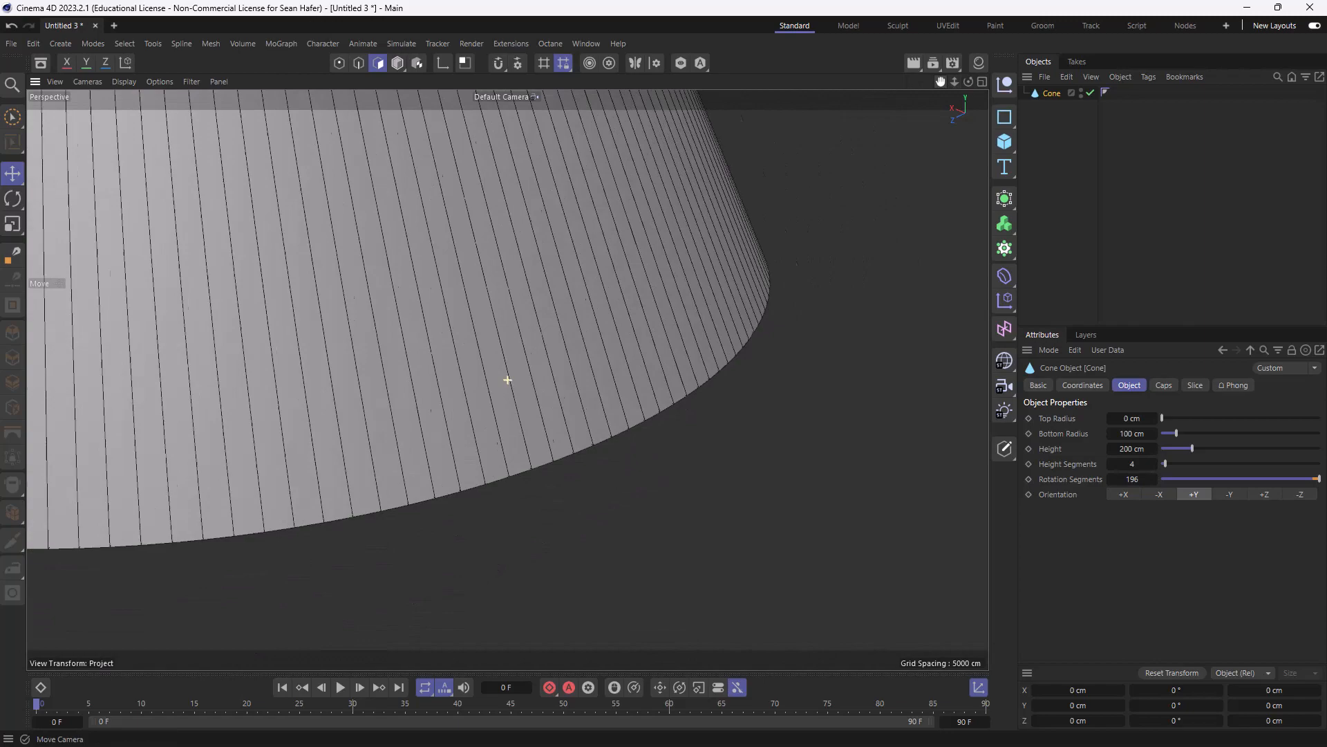
pyautogui.scroll(-5, 611, 377)
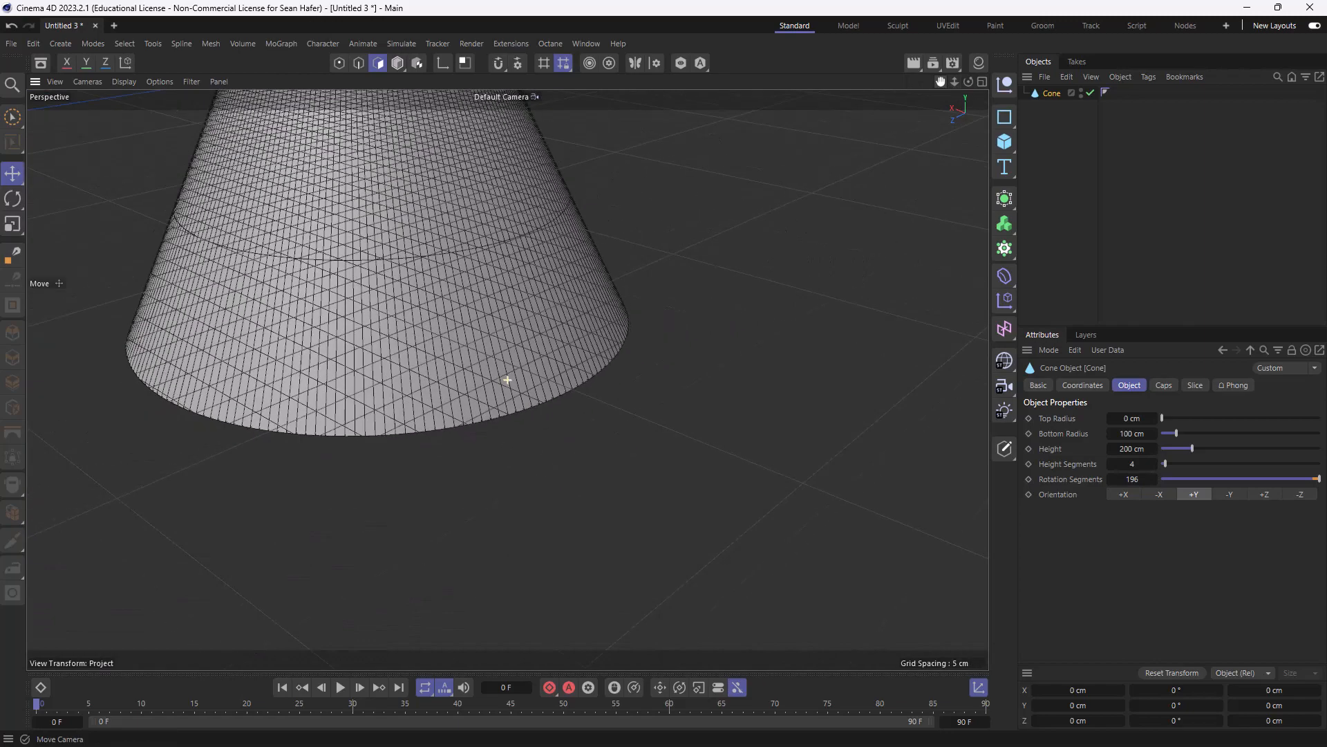
pyautogui.keyDown('alt'); pyautogui.moveTo(610, 377); pyautogui.dragTo(786, 605, button='middle'); pyautogui.keyUp('alt')
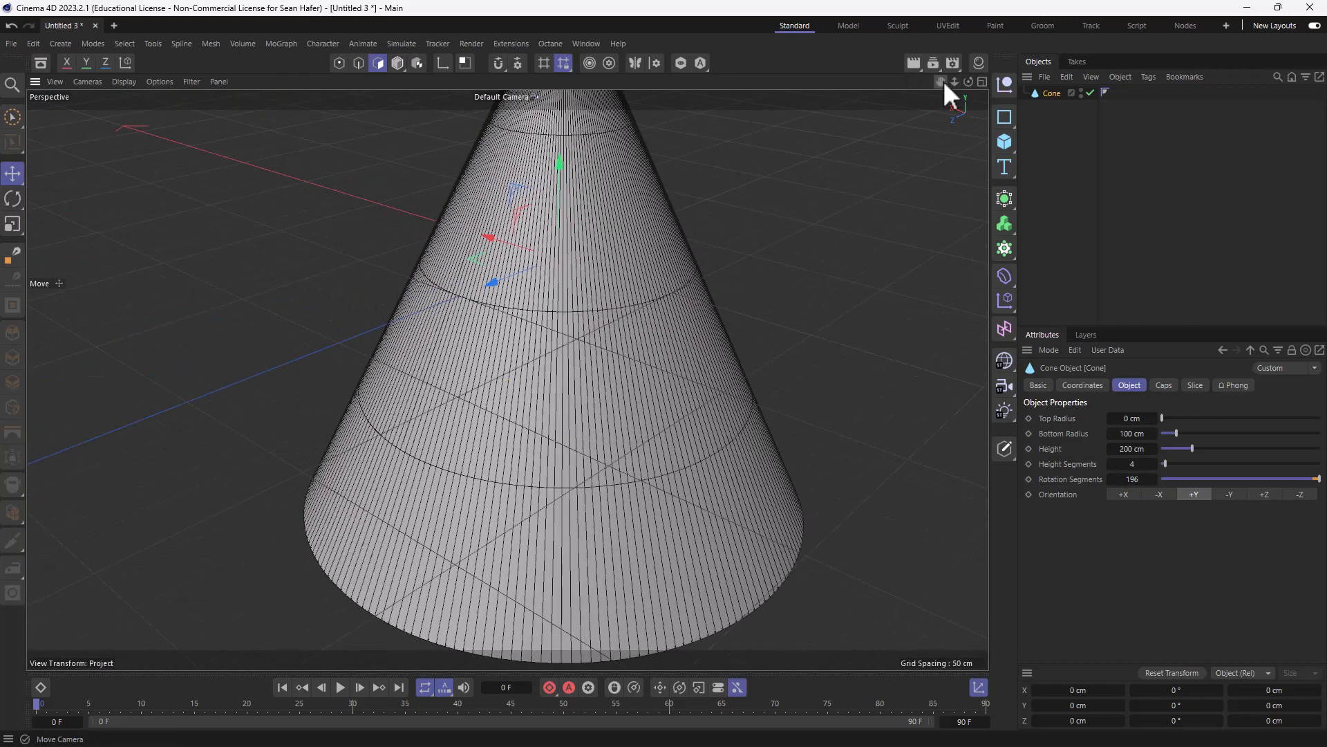
pyautogui.moveTo(943, 81); pyautogui.dragTo(843, 81, button='right')
pyautogui.moveTo(943, 81); pyautogui.dragTo(967, 132)
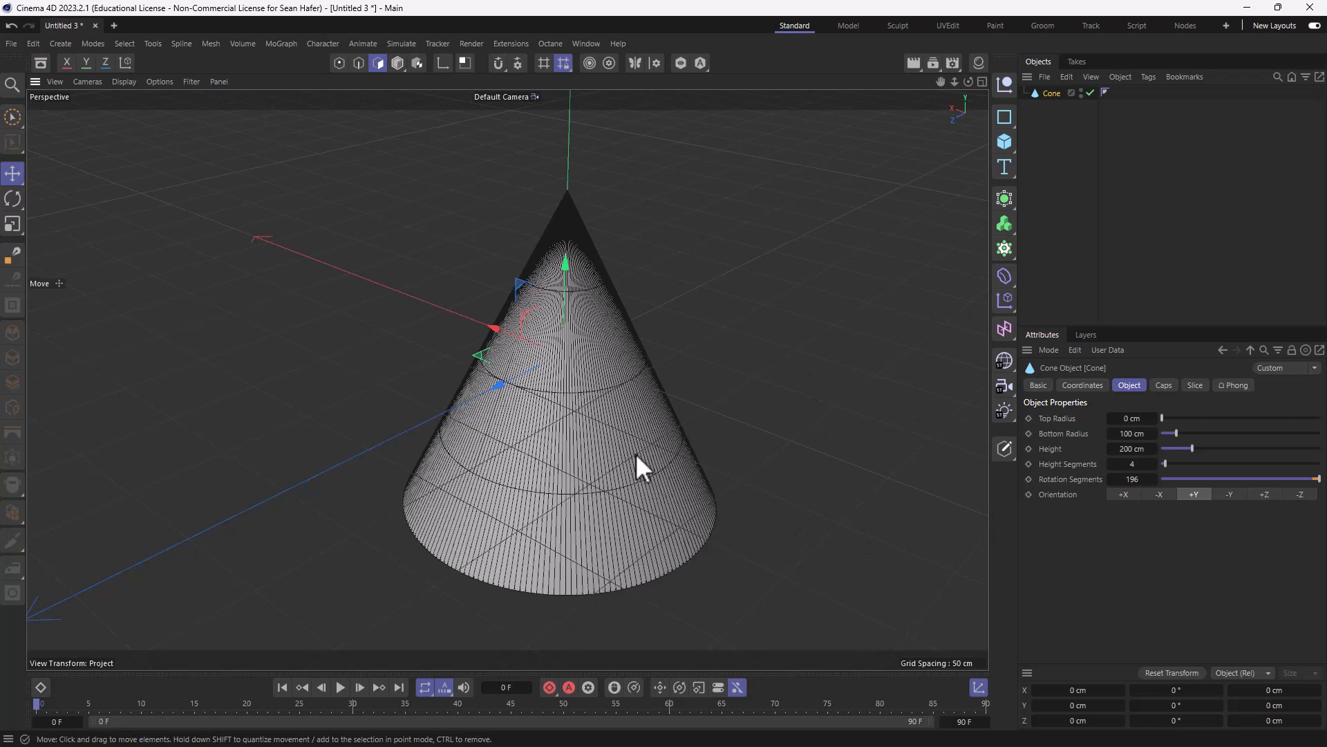
# Step: Set the Cone's Rotation Segments to 64
pyautogui.doubleClick(1132, 482)
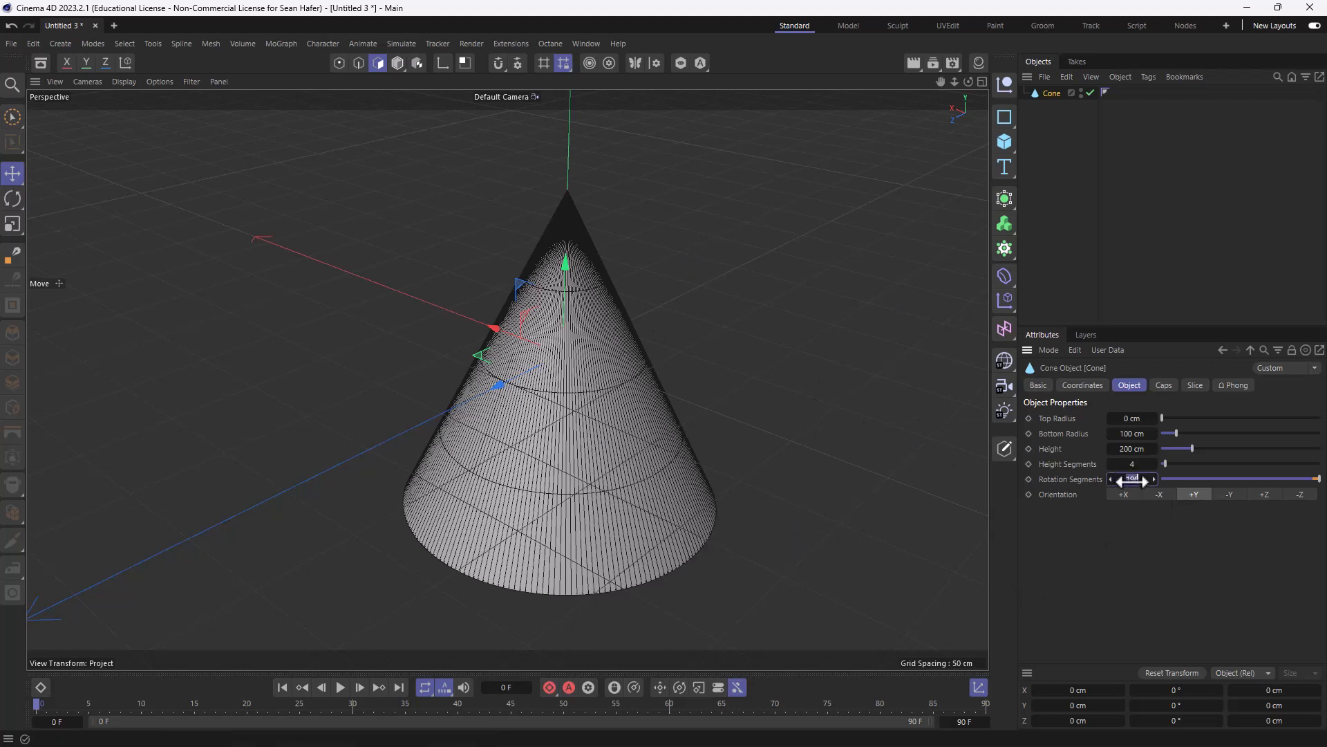
pyautogui.write('64')
pyautogui.press('Return')
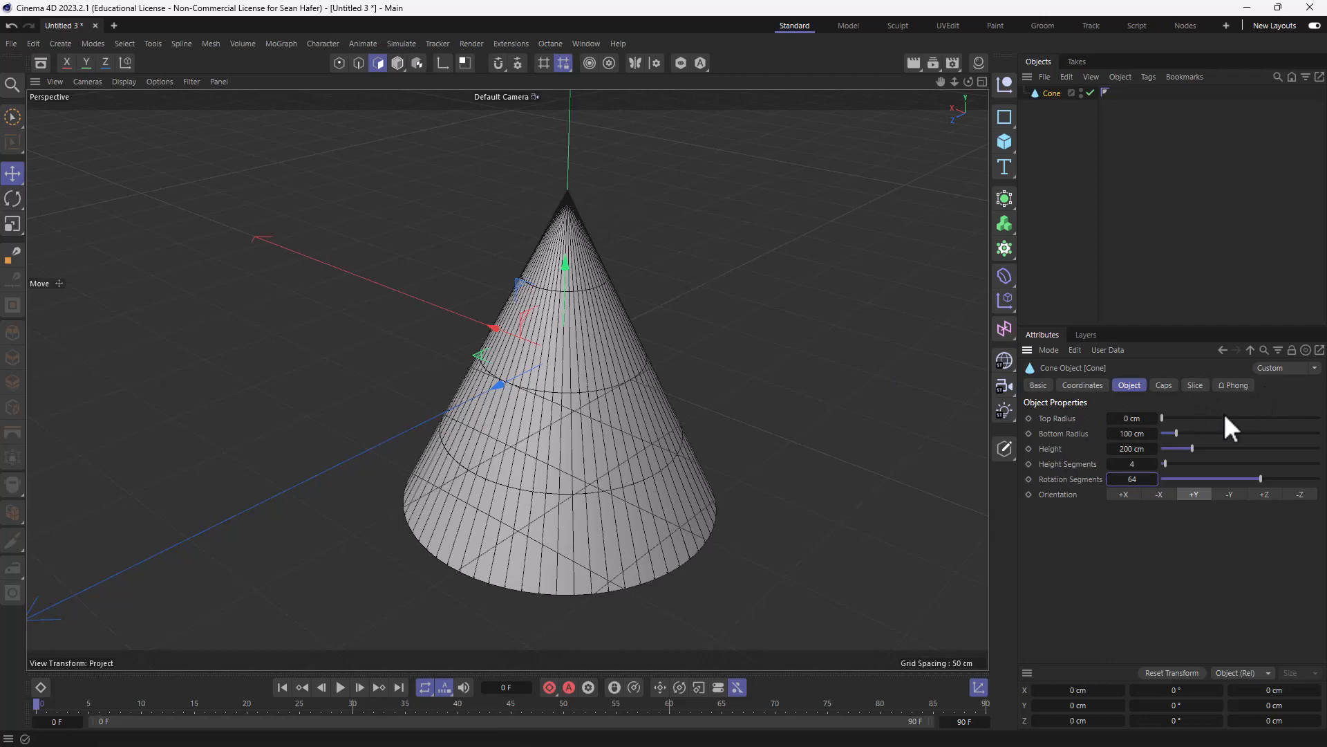
# Step: Reshape the Cone with a 45 cm Top Radius, an 80 cm Bottom Radius and a Height of 154 cm
pyautogui.moveTo(1161, 417); pyautogui.dragTo(1172, 433)
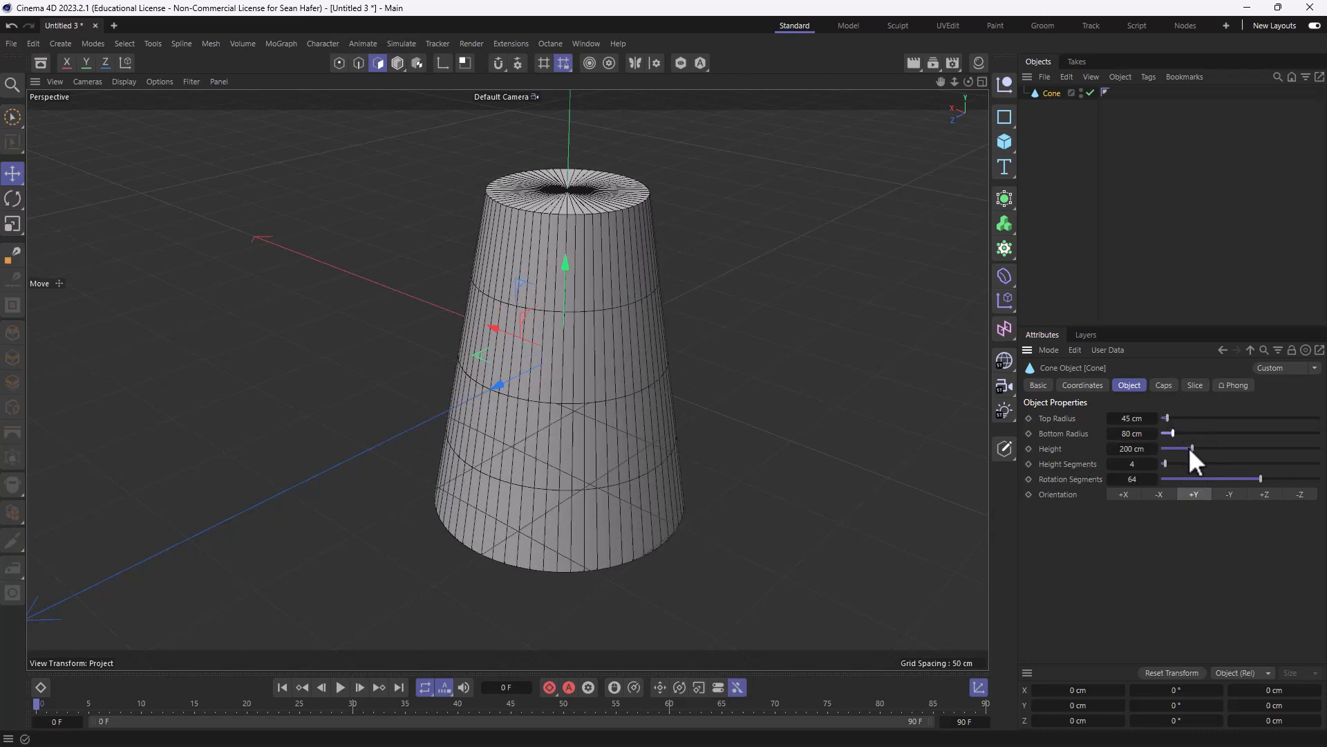
pyautogui.moveTo(1190, 447)
pyautogui.mouseDown()
pyautogui.moveTo(1209, 449)
pyautogui.moveTo(1186, 450)
pyautogui.mouseUp()
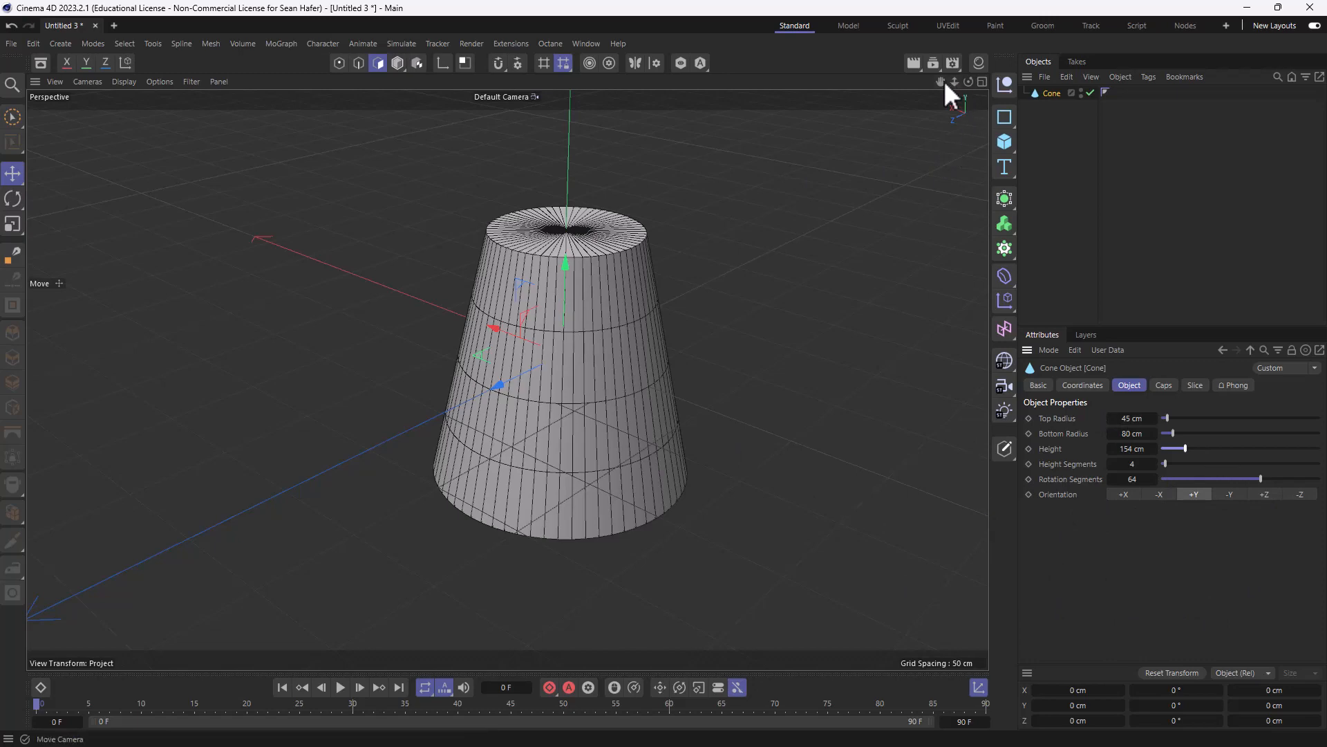
pyautogui.moveTo(968, 82); pyautogui.dragTo(930, 90)
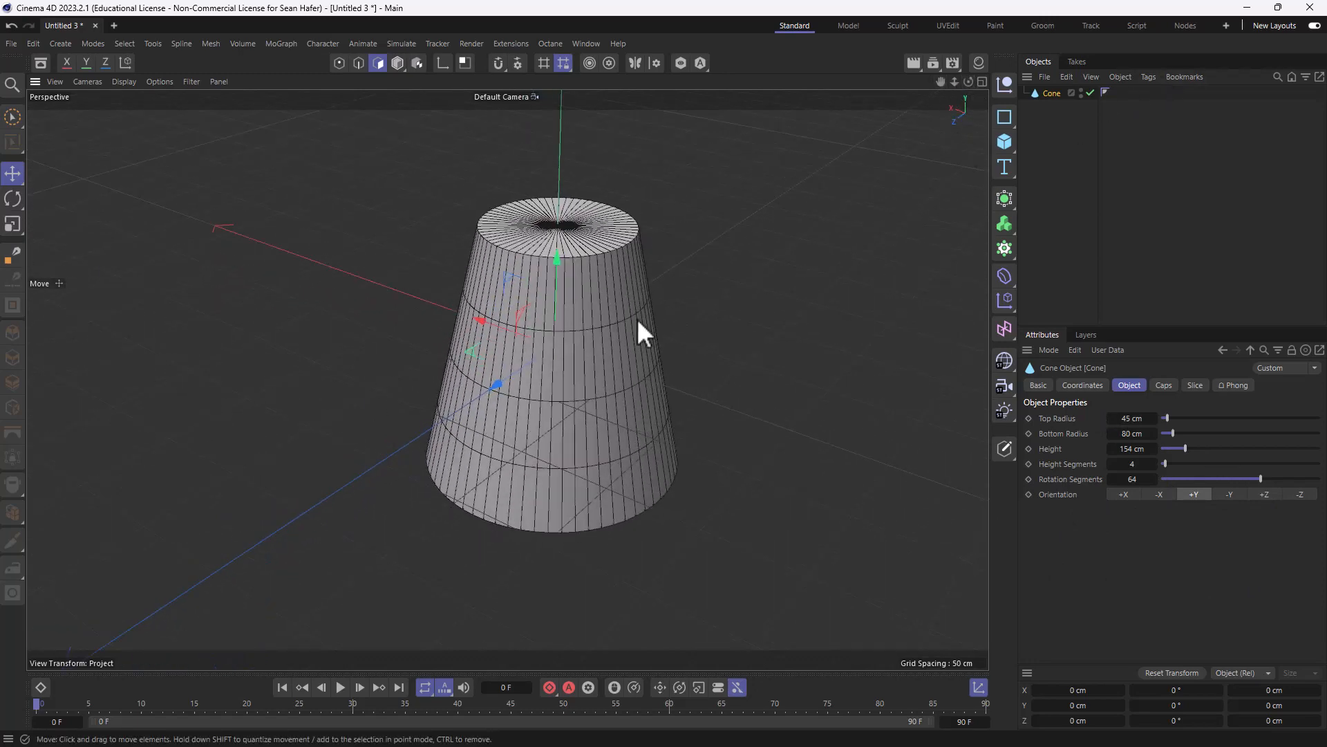
# Step: Rotate the Cone by -90° about its X axis in Model mode so it lies on its side
pyautogui.click(397, 63)
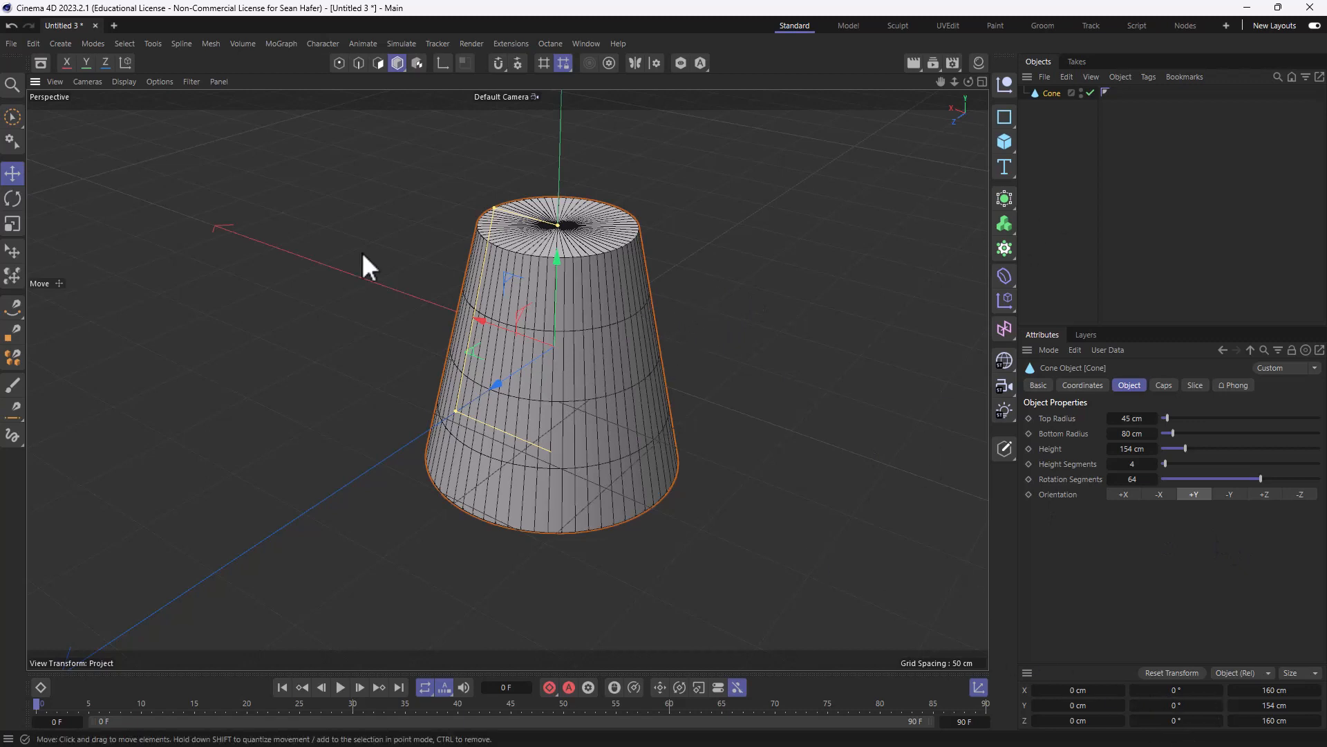
pyautogui.click(10, 197)
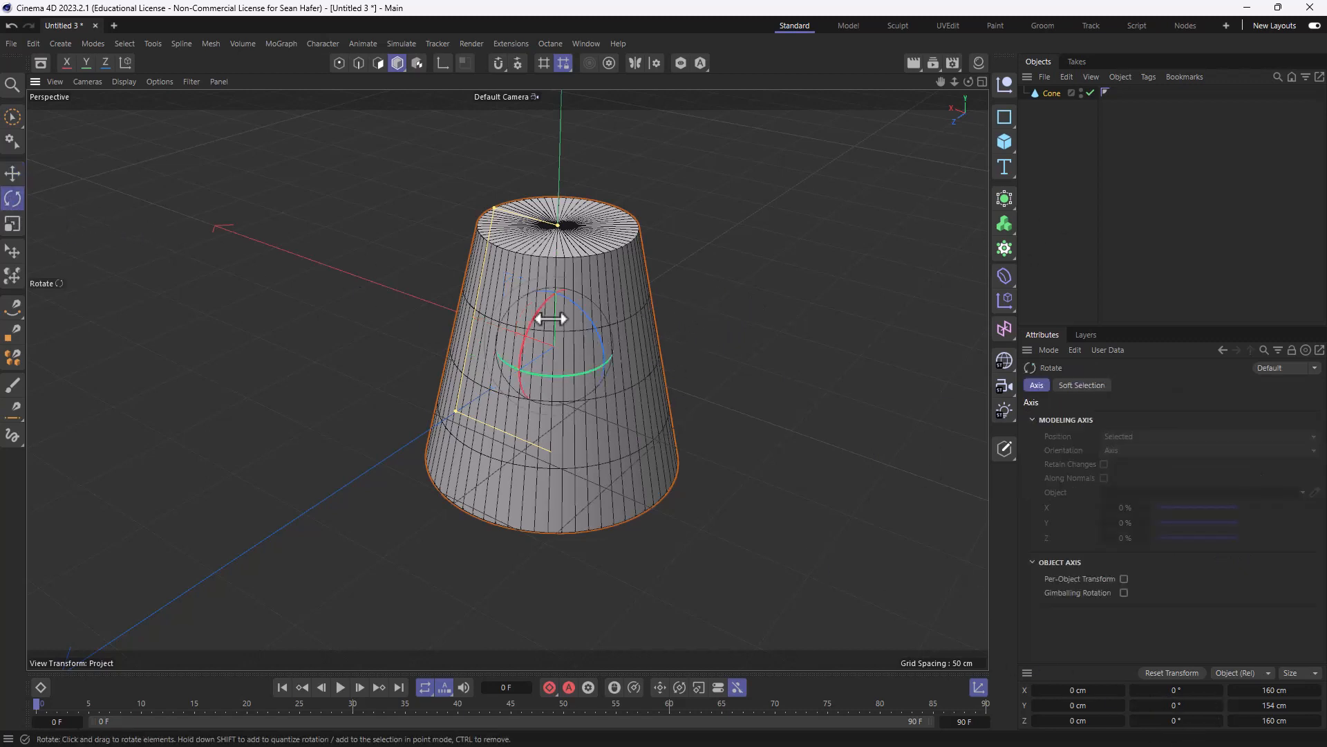
pyautogui.moveTo(535, 313); pyautogui.dragTo(504, 426)
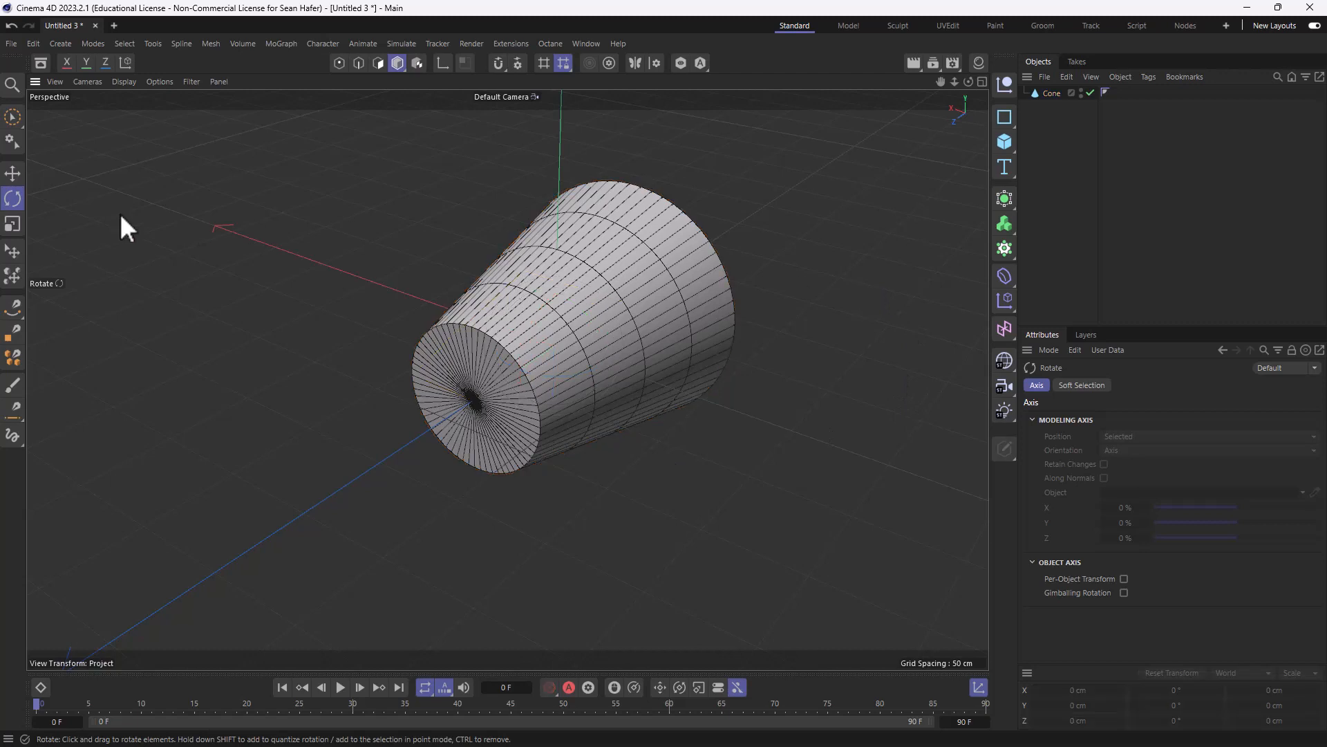
pyautogui.click(13, 173)
pyautogui.click(612, 321)
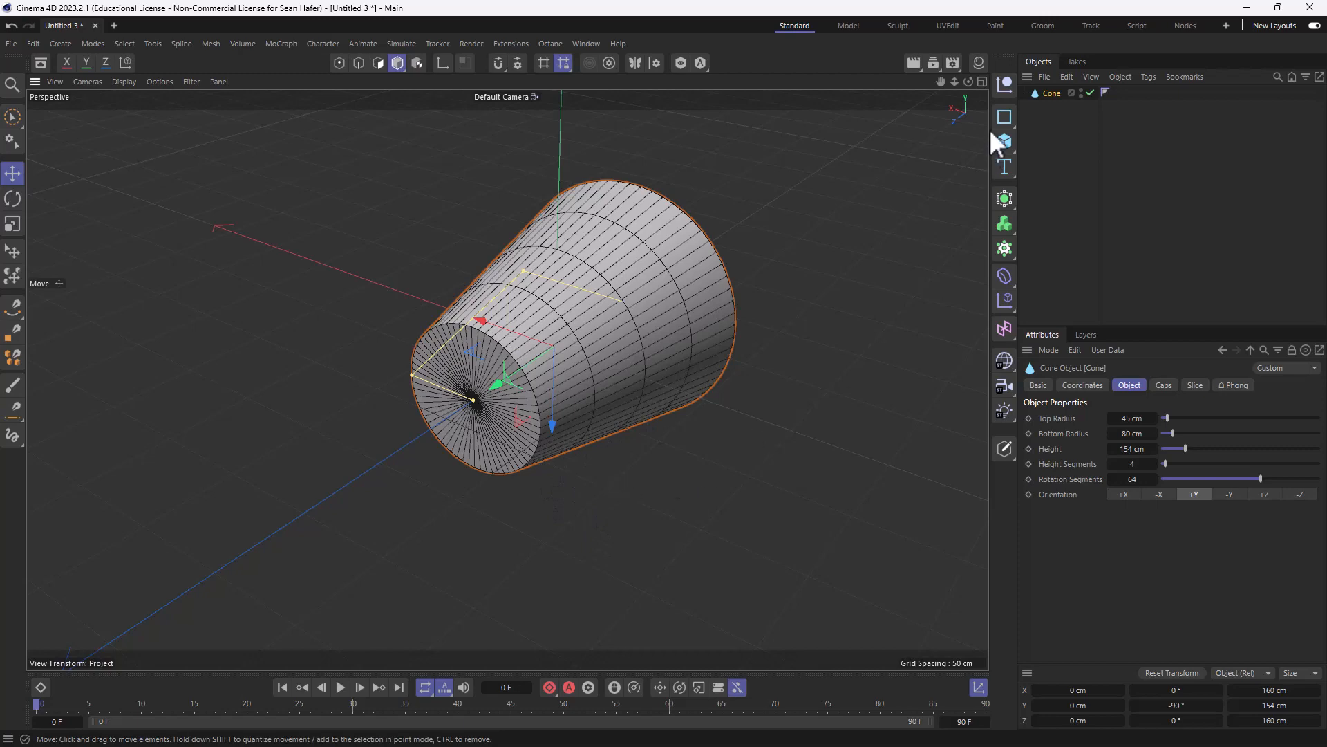
pyautogui.moveTo(968, 81); pyautogui.dragTo(747, 94)
pyautogui.moveTo(507, 380)
pyautogui.keyDown('alt'); pyautogui.mouseDown()
pyautogui.moveTo(592, 415)
pyautogui.moveTo(581, 432)
pyautogui.moveTo(501, 366)
pyautogui.moveTo(484, 378)
pyautogui.moveTo(511, 377)
pyautogui.mouseUp(); pyautogui.keyUp('alt')
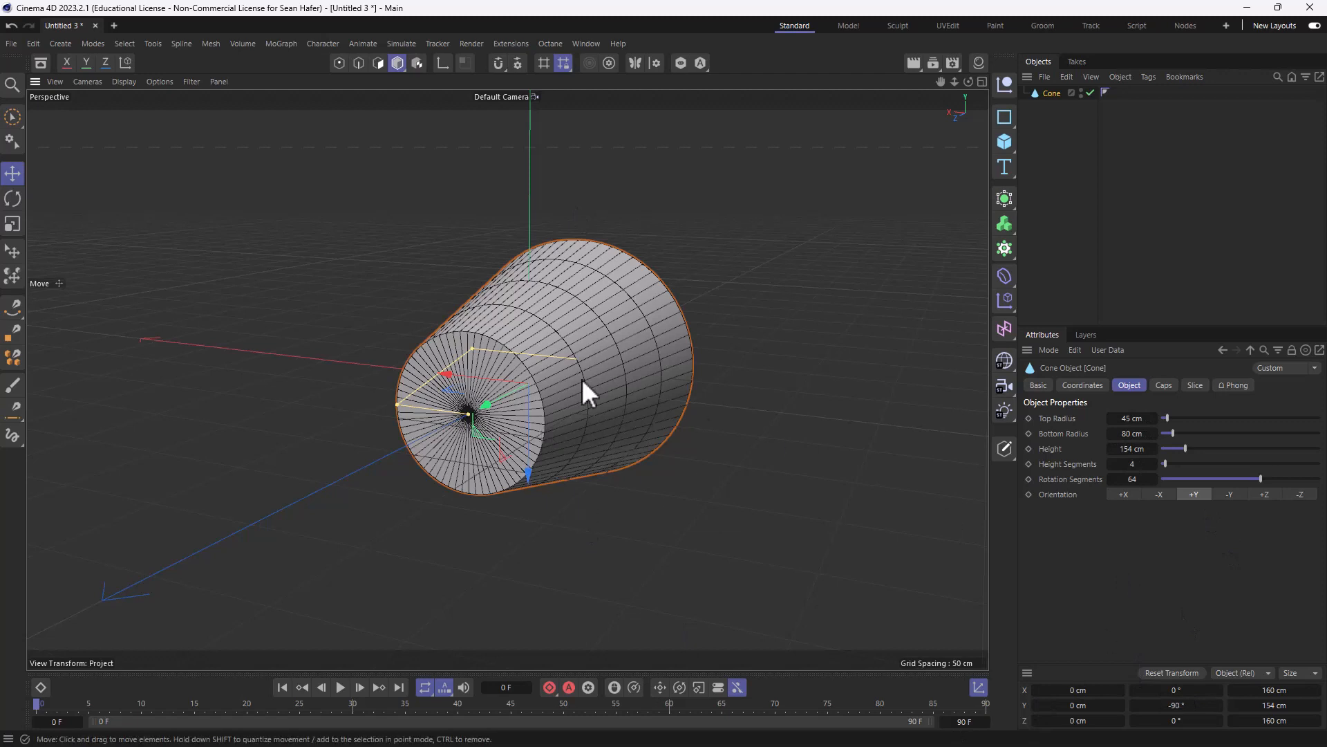
# Step: Set the Cone's pitch rotation to 0° to stand it upright again
pyautogui.click(1175, 705)
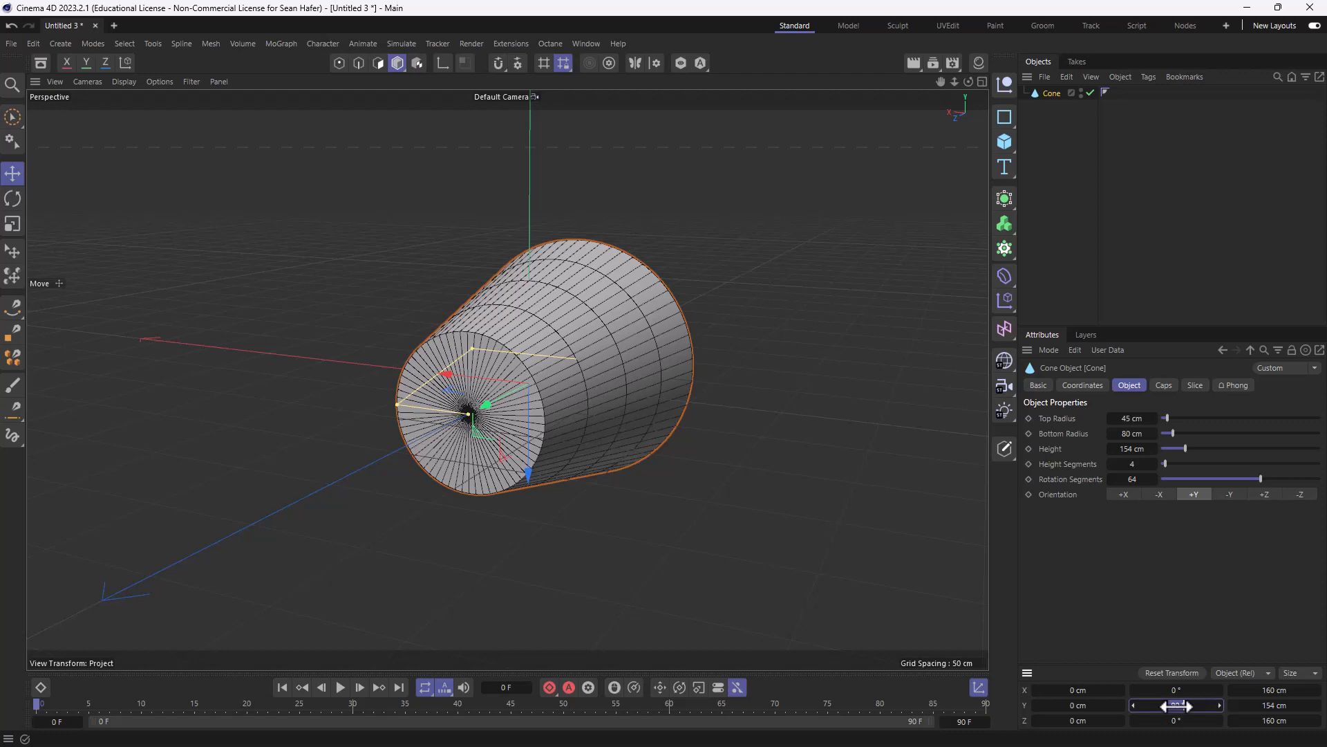
pyautogui.write('0')
pyautogui.press('Return')
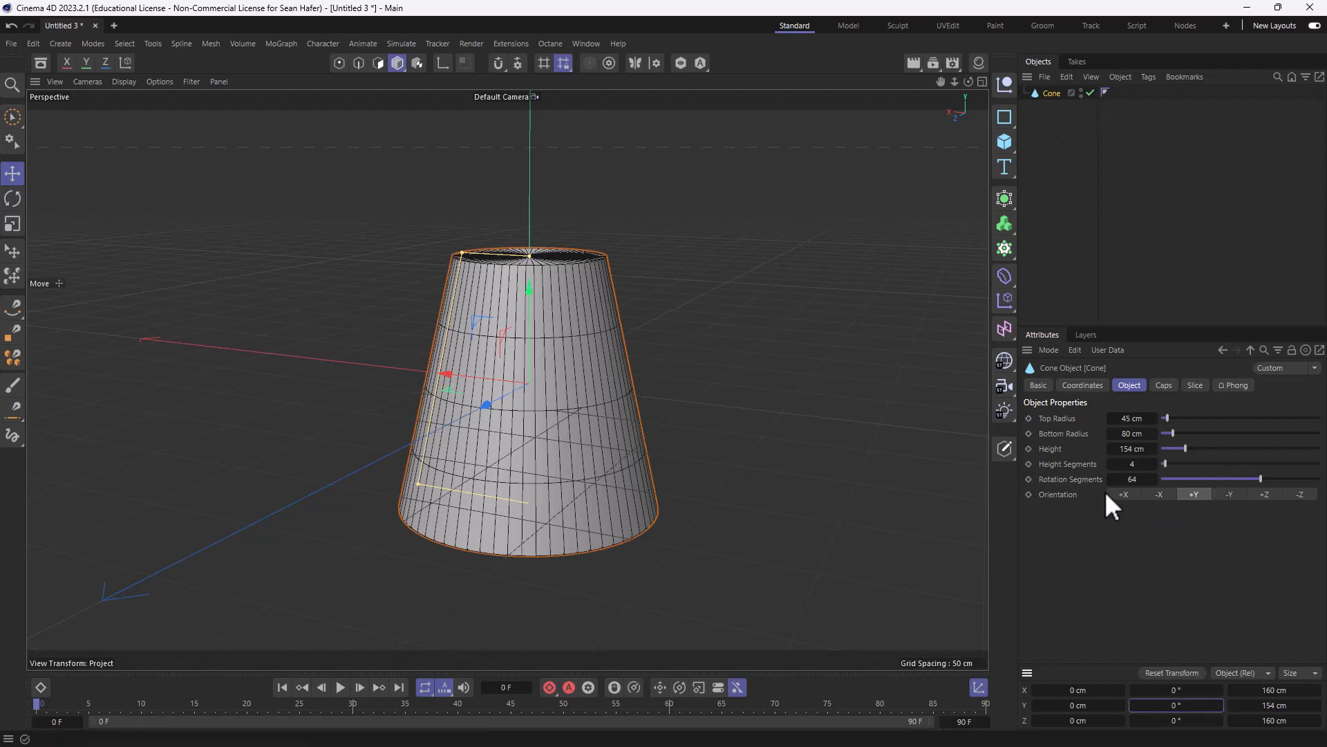
# Step: Try the Cone's +X, -X, +Y and -Y Orientation options and set it to +Z
pyautogui.click(1129, 491)
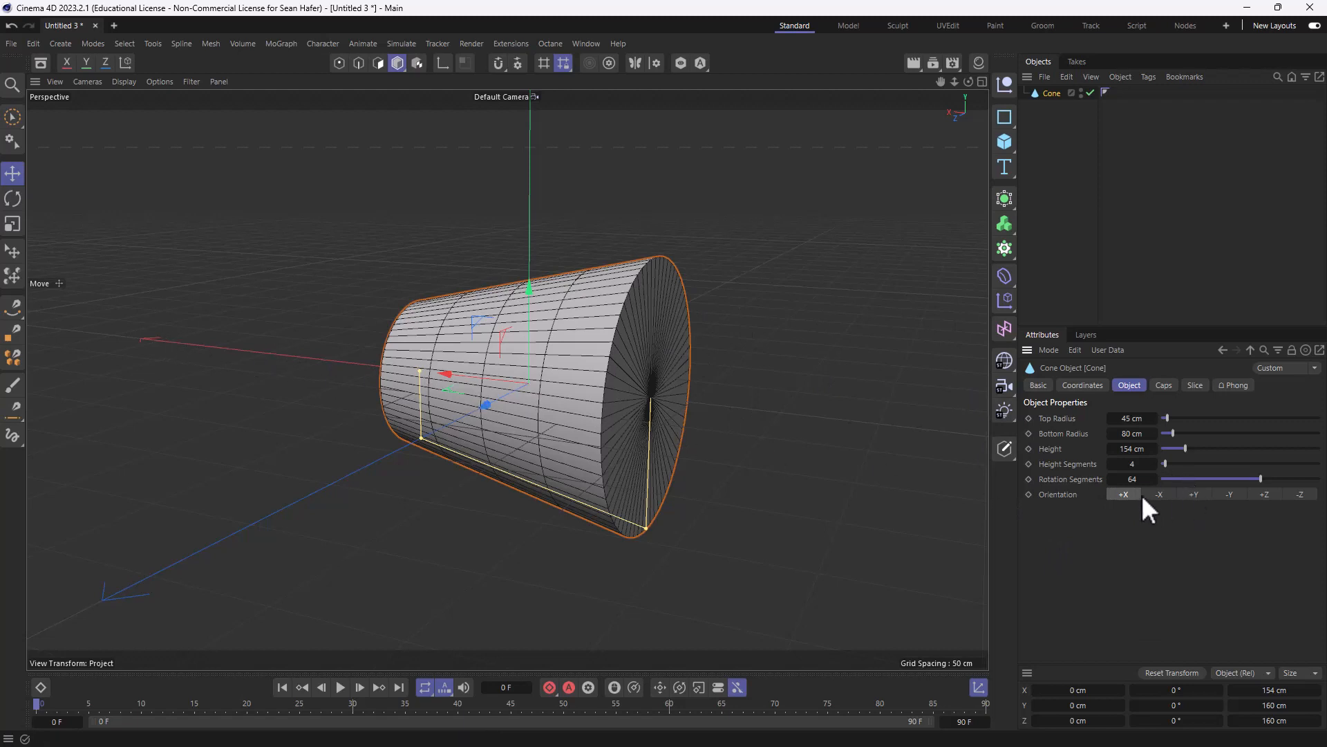
pyautogui.click(1165, 491)
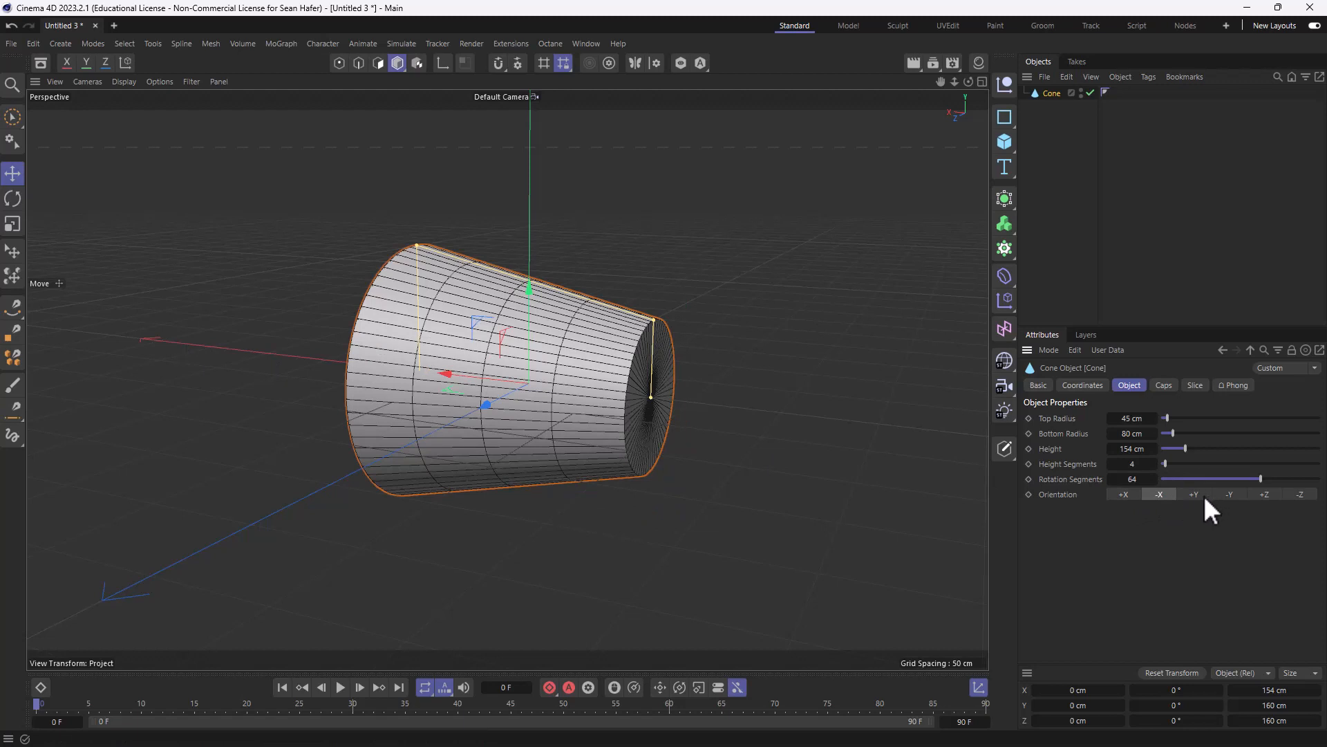
pyautogui.click(1196, 494)
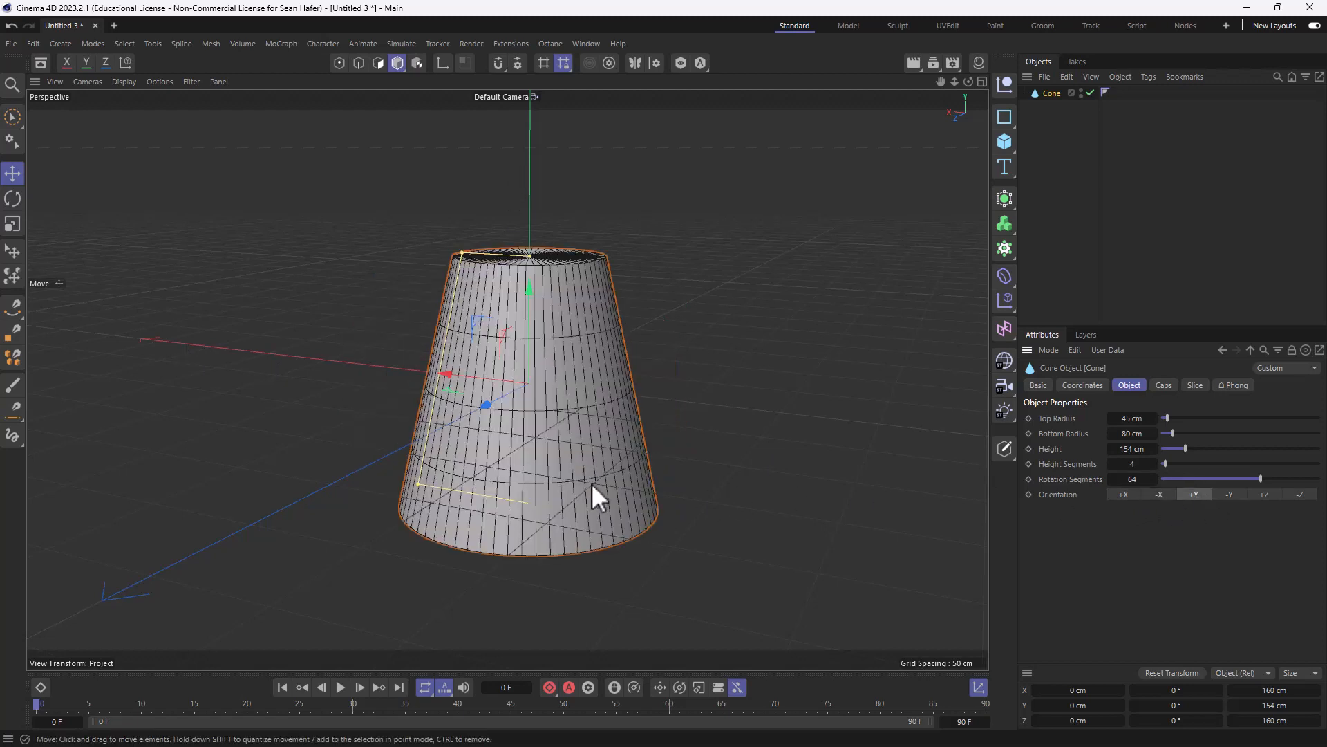
pyautogui.click(1229, 492)
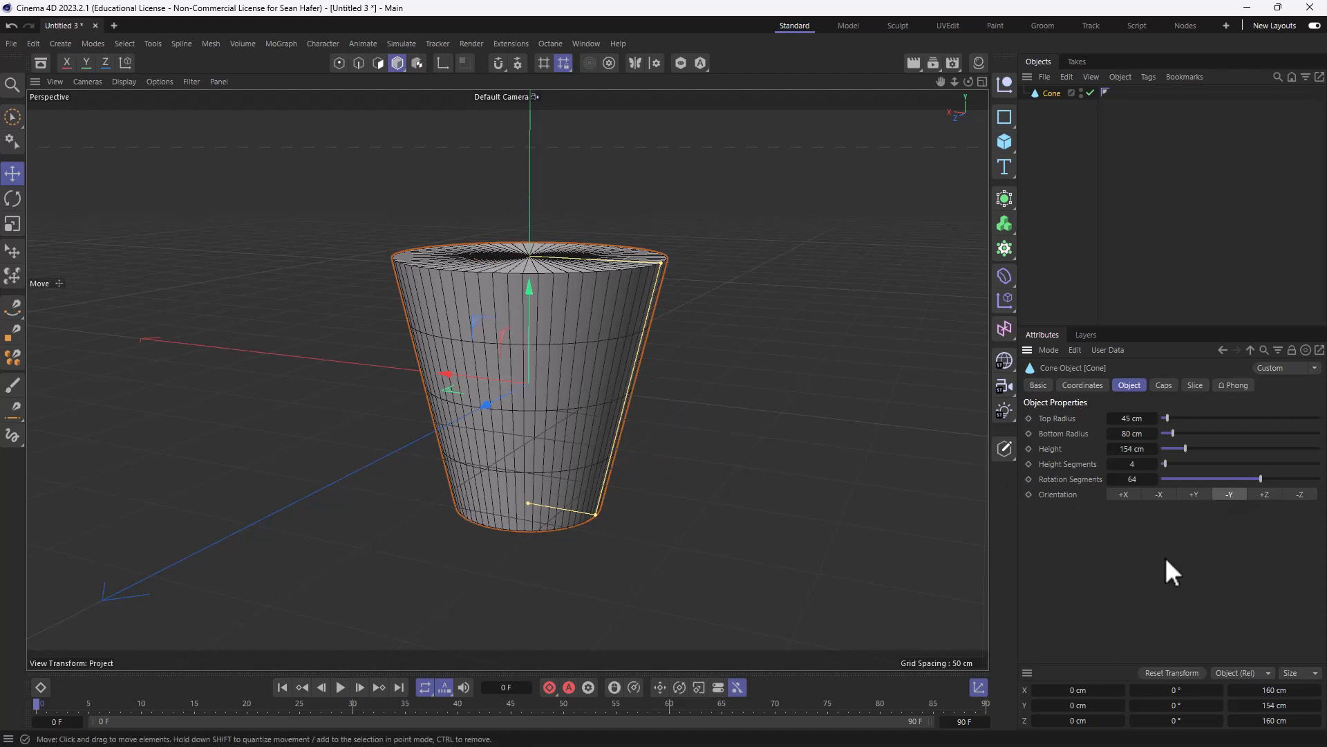
pyautogui.click(1267, 491)
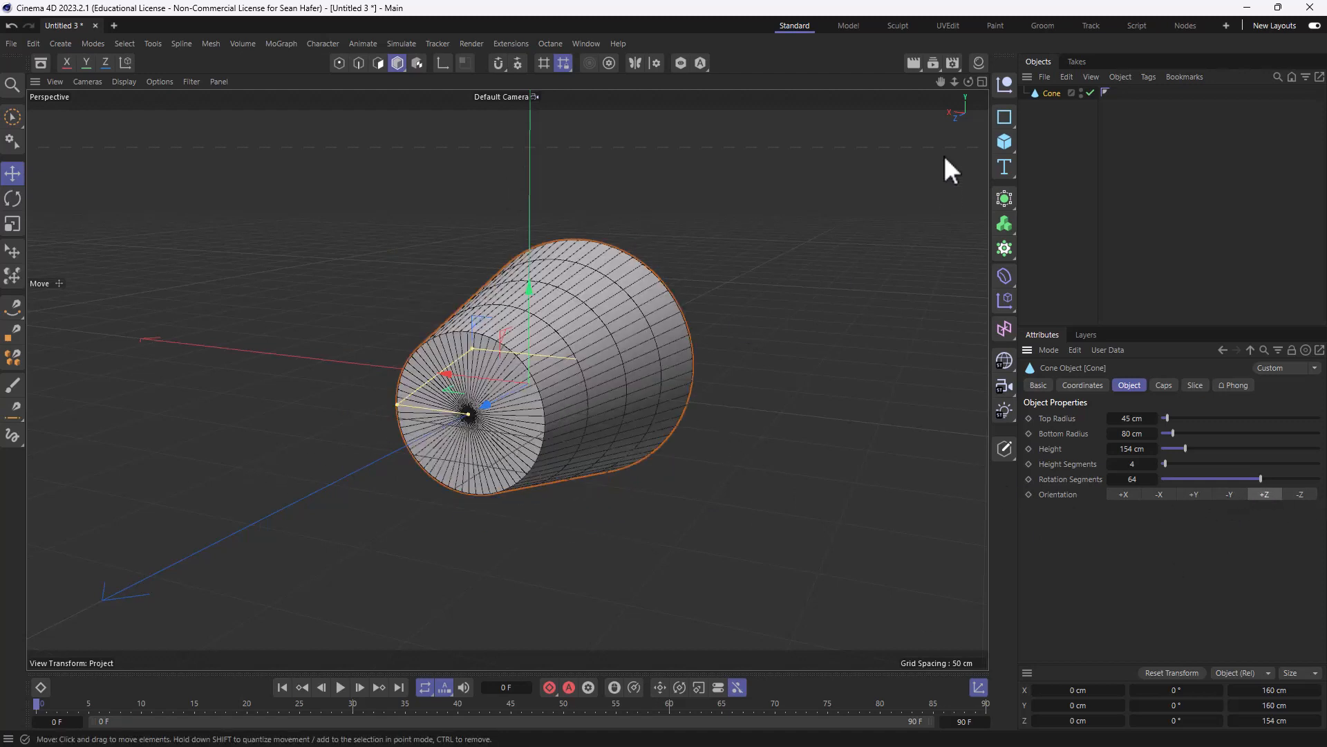
# Step: Try moving the Cone up about 3.33 cm along its Y axis and undo the move
pyautogui.moveTo(969, 82)
pyautogui.mouseDown()
pyautogui.moveTo(960, 90)
pyautogui.moveTo(995, 111)
pyautogui.moveTo(988, 87)
pyautogui.moveTo(926, 95)
pyautogui.moveTo(993, 85)
pyautogui.moveTo(979, 84)
pyautogui.mouseUp()
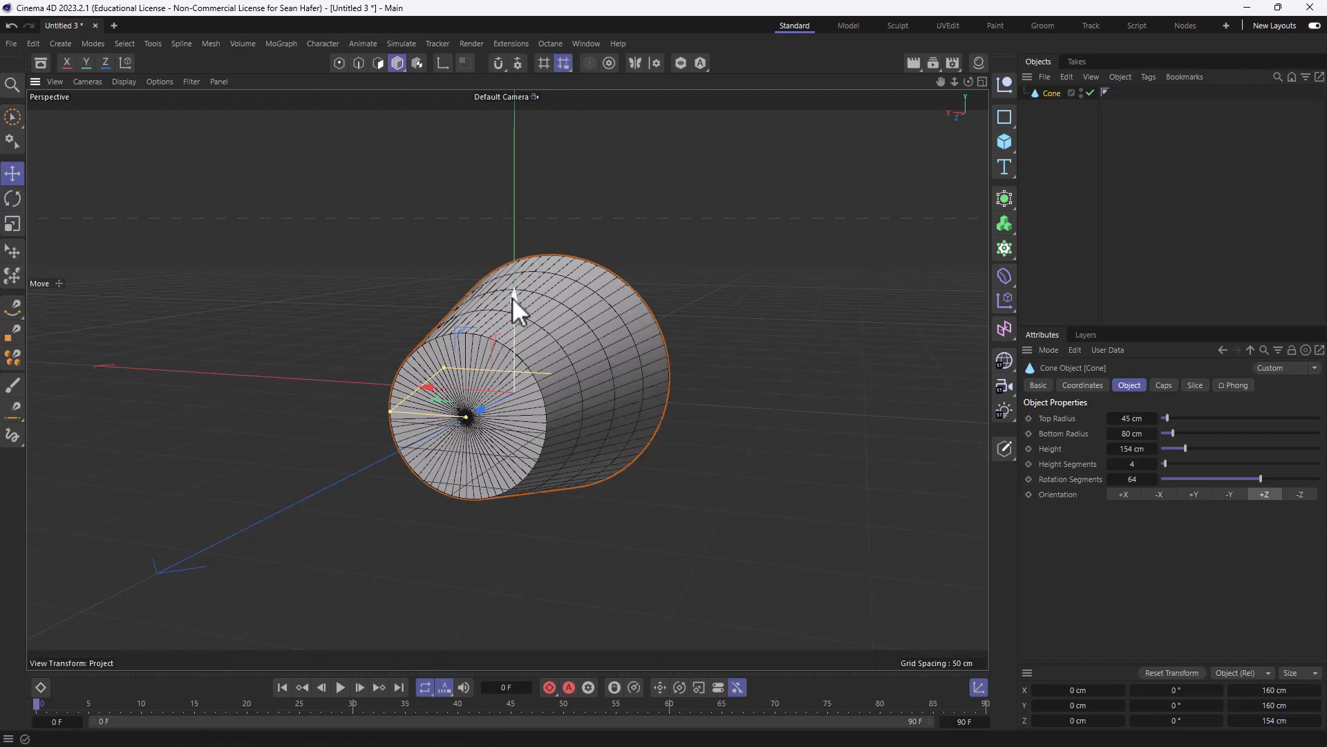
pyautogui.moveTo(514, 299)
pyautogui.mouseDown()
pyautogui.moveTo(515, 167)
pyautogui.moveTo(508, 296)
pyautogui.mouseUp()
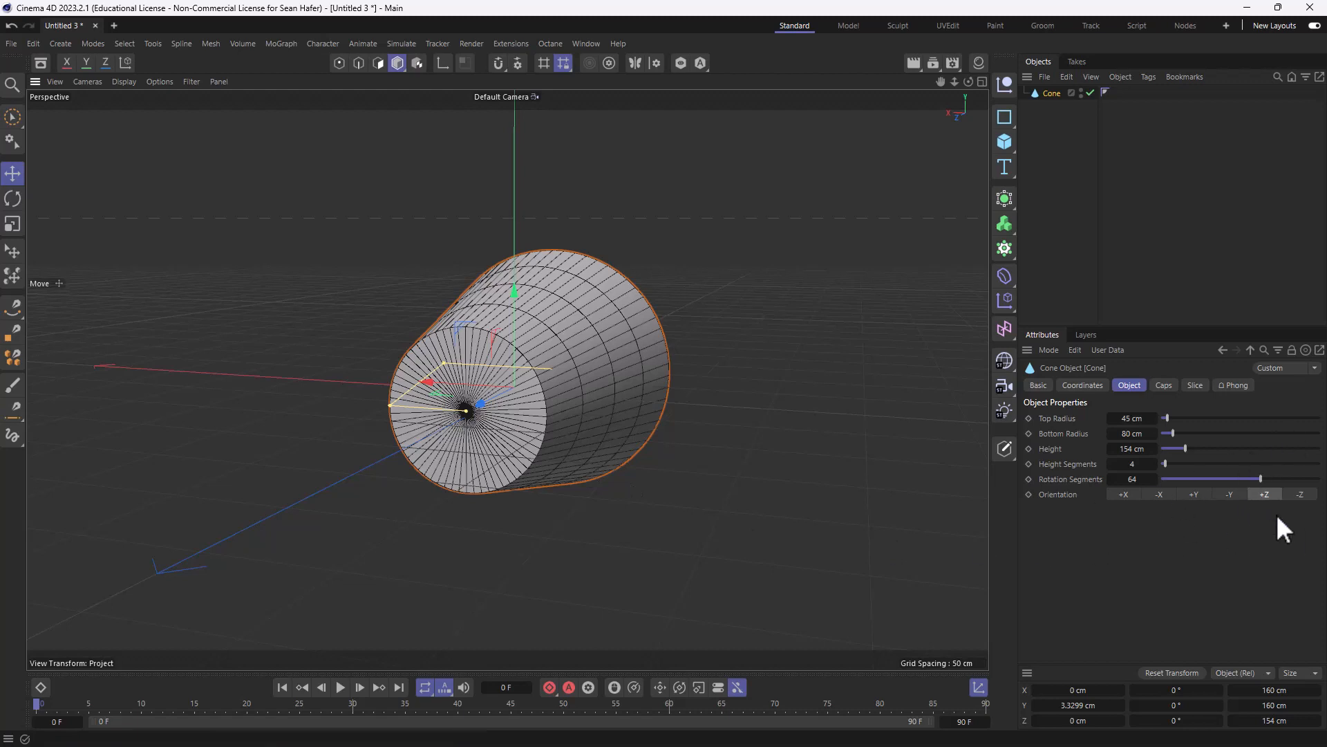
pyautogui.hotkey('ctrl', 'z')
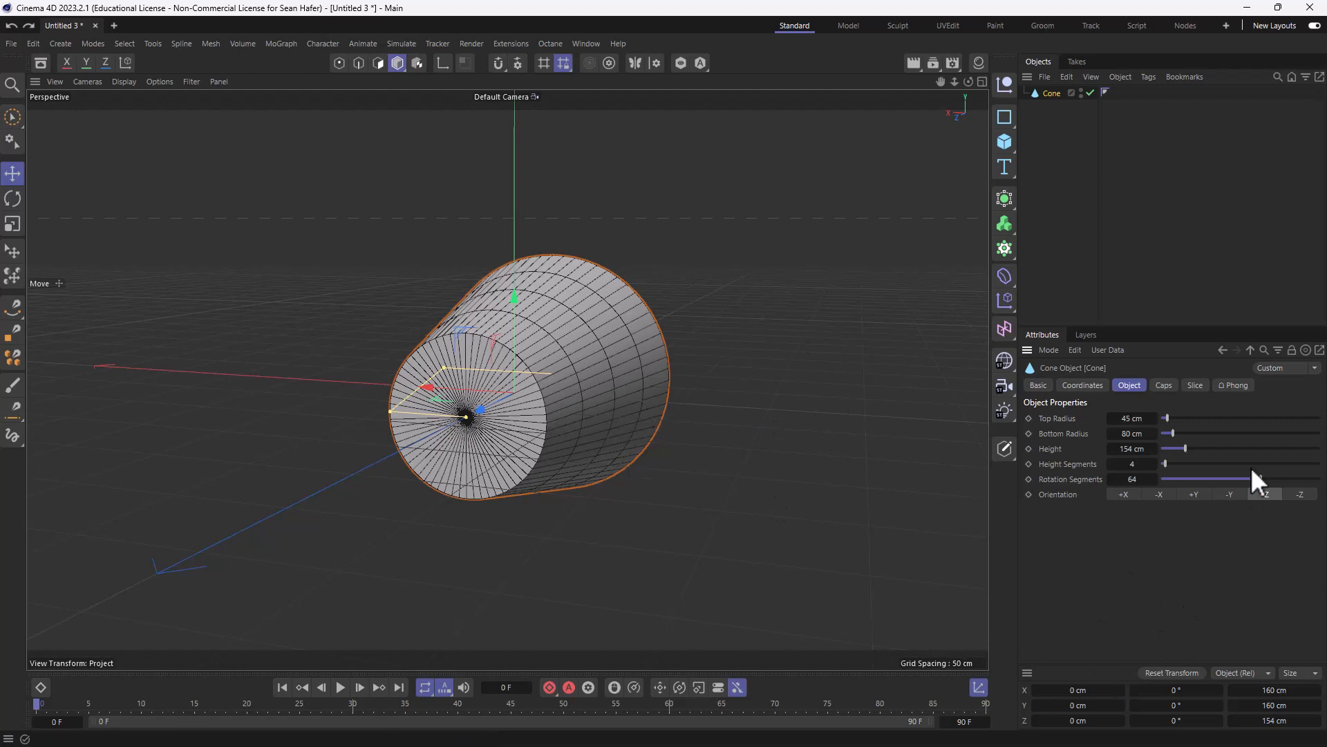
# Step: Turn off the Cone's Caps to look inside the hollow shape and turn them on again
pyautogui.click(1171, 387)
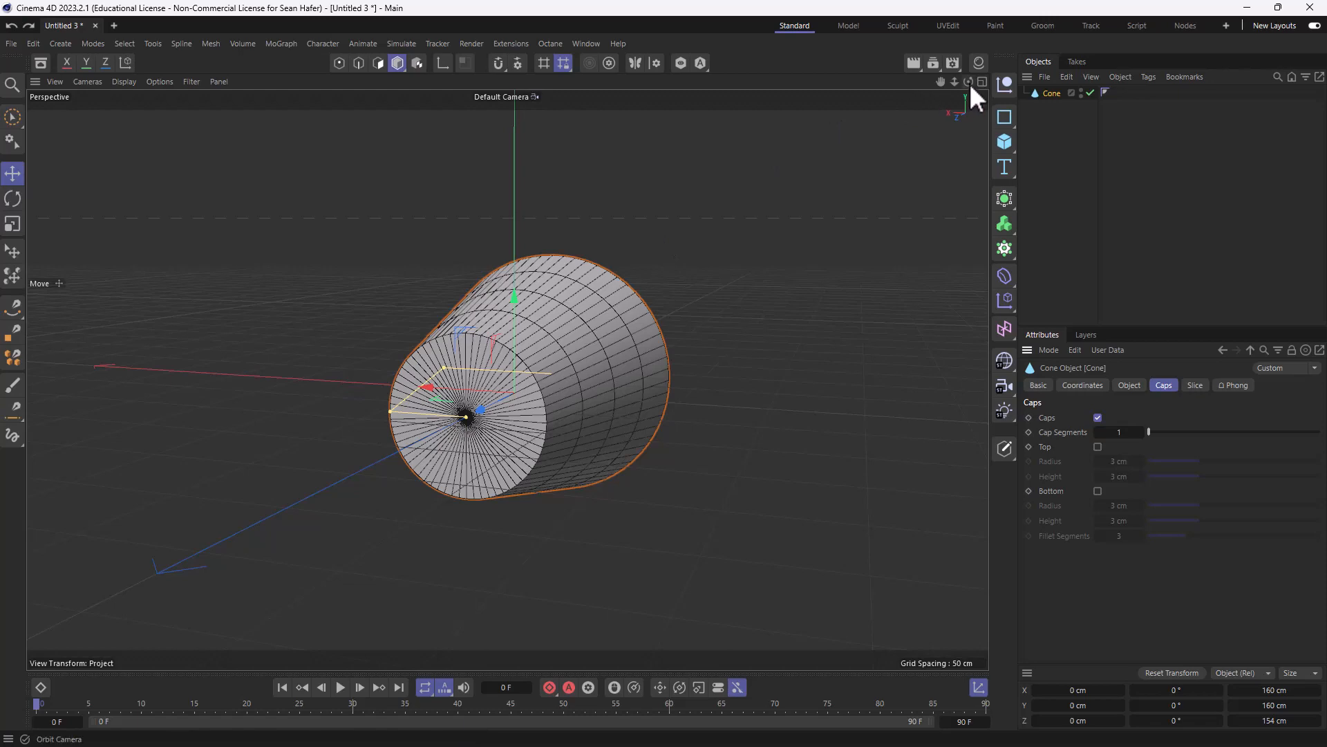
pyautogui.moveTo(968, 82)
pyautogui.mouseDown()
pyautogui.moveTo(816, 89)
pyautogui.moveTo(981, 99)
pyautogui.moveTo(969, 81)
pyautogui.mouseUp()
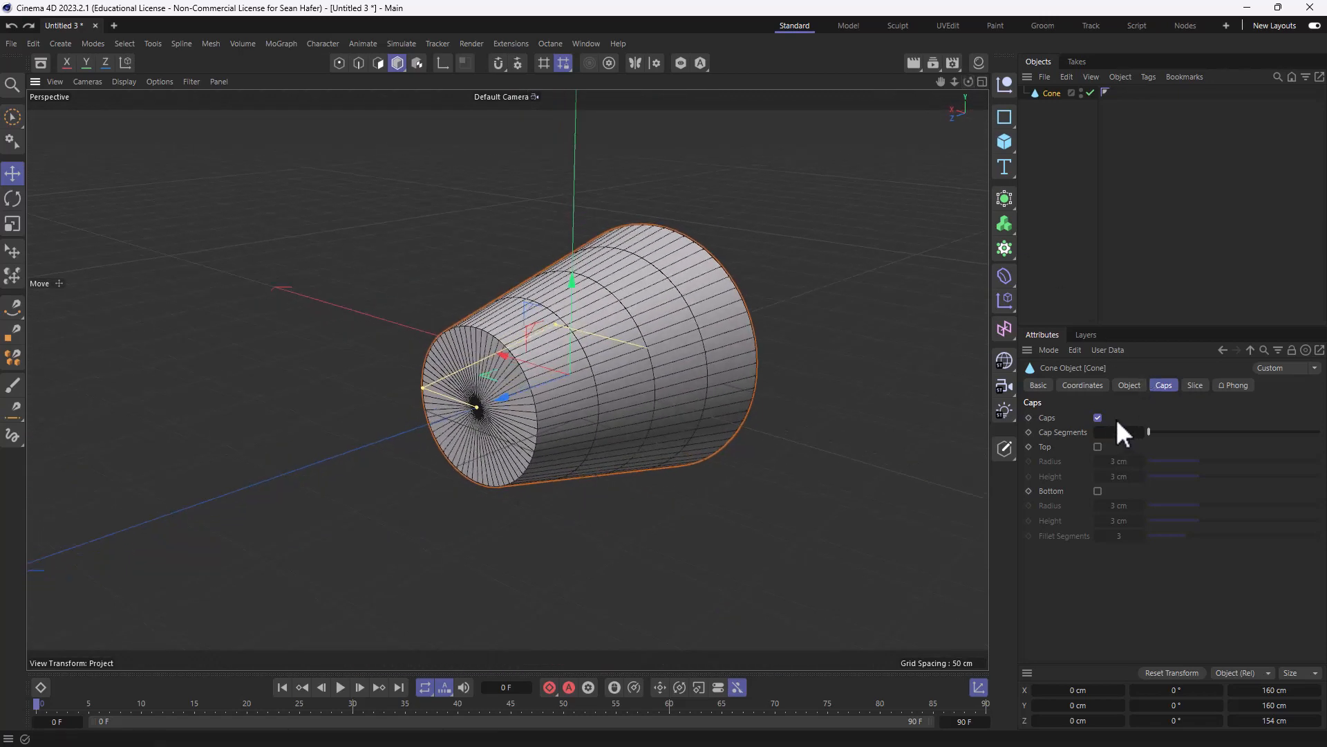
pyautogui.click(1097, 417)
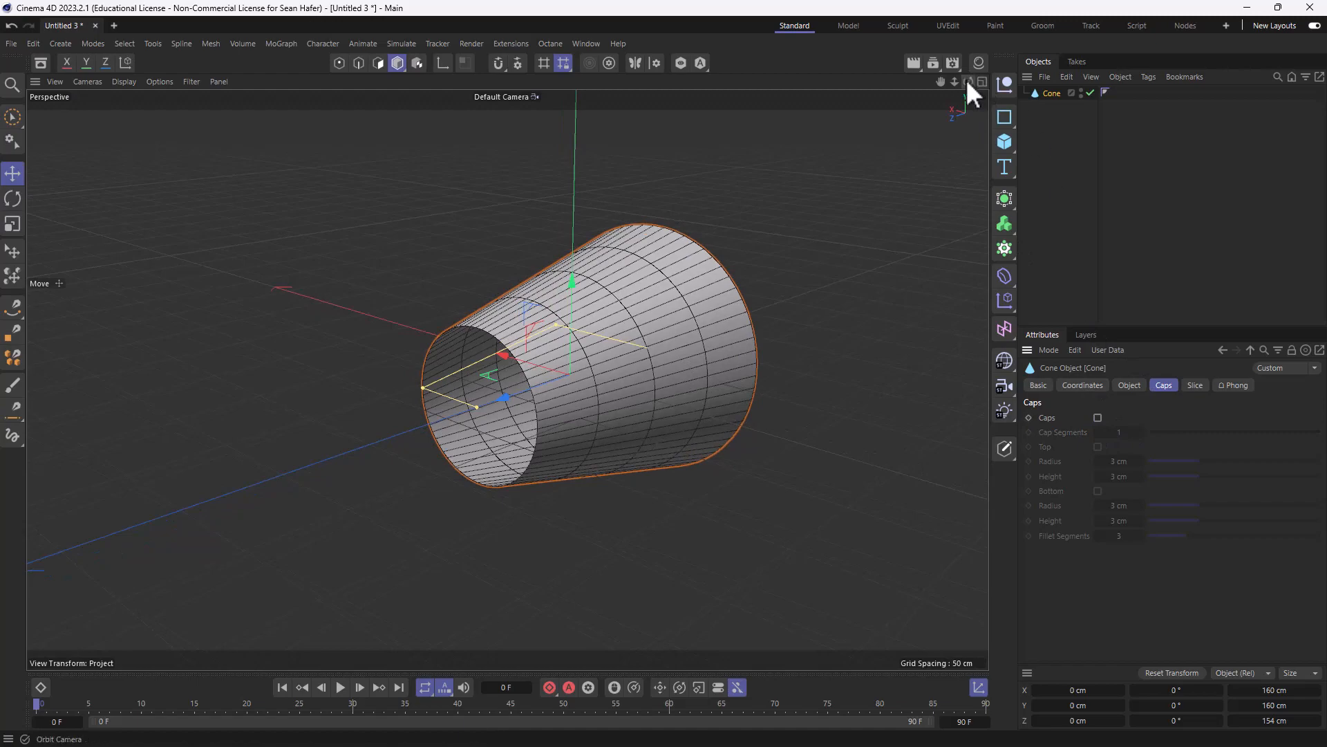
pyautogui.moveTo(966, 80)
pyautogui.mouseDown()
pyautogui.moveTo(830, 91)
pyautogui.moveTo(968, 81)
pyautogui.mouseUp()
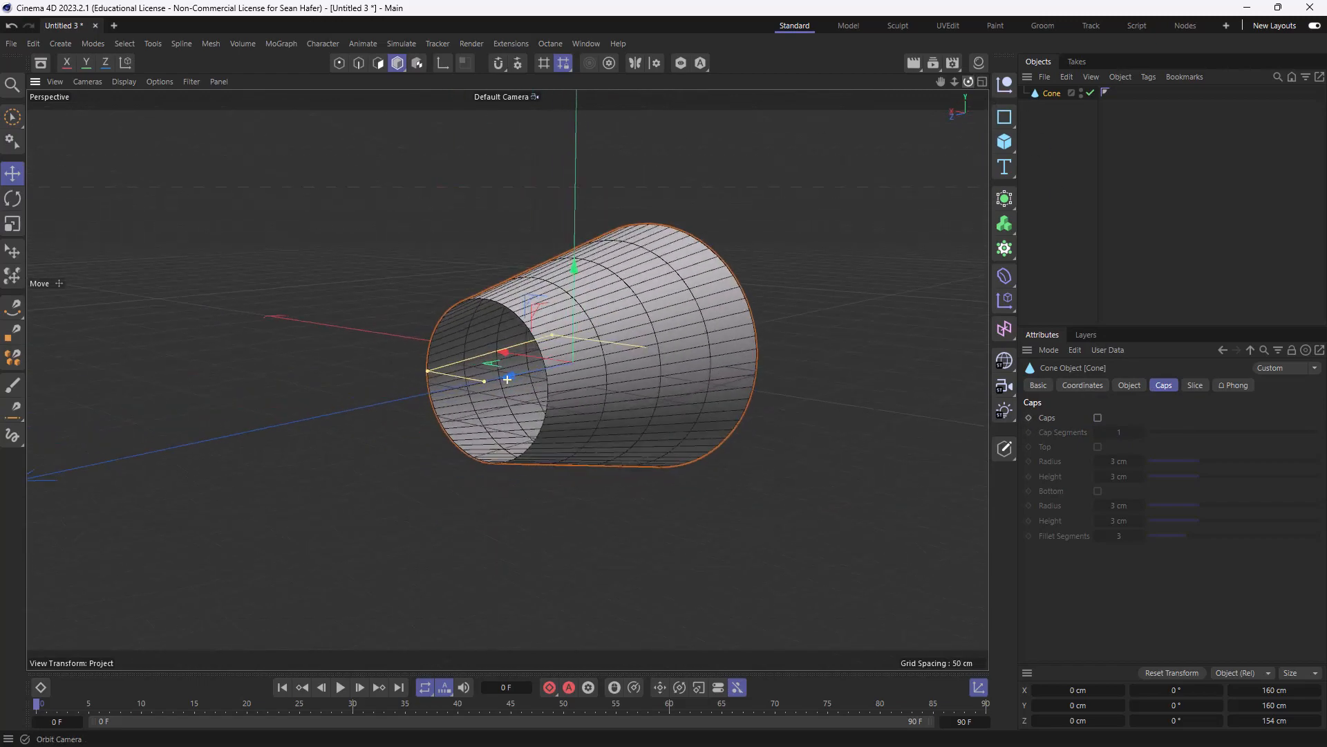
pyautogui.click(1097, 416)
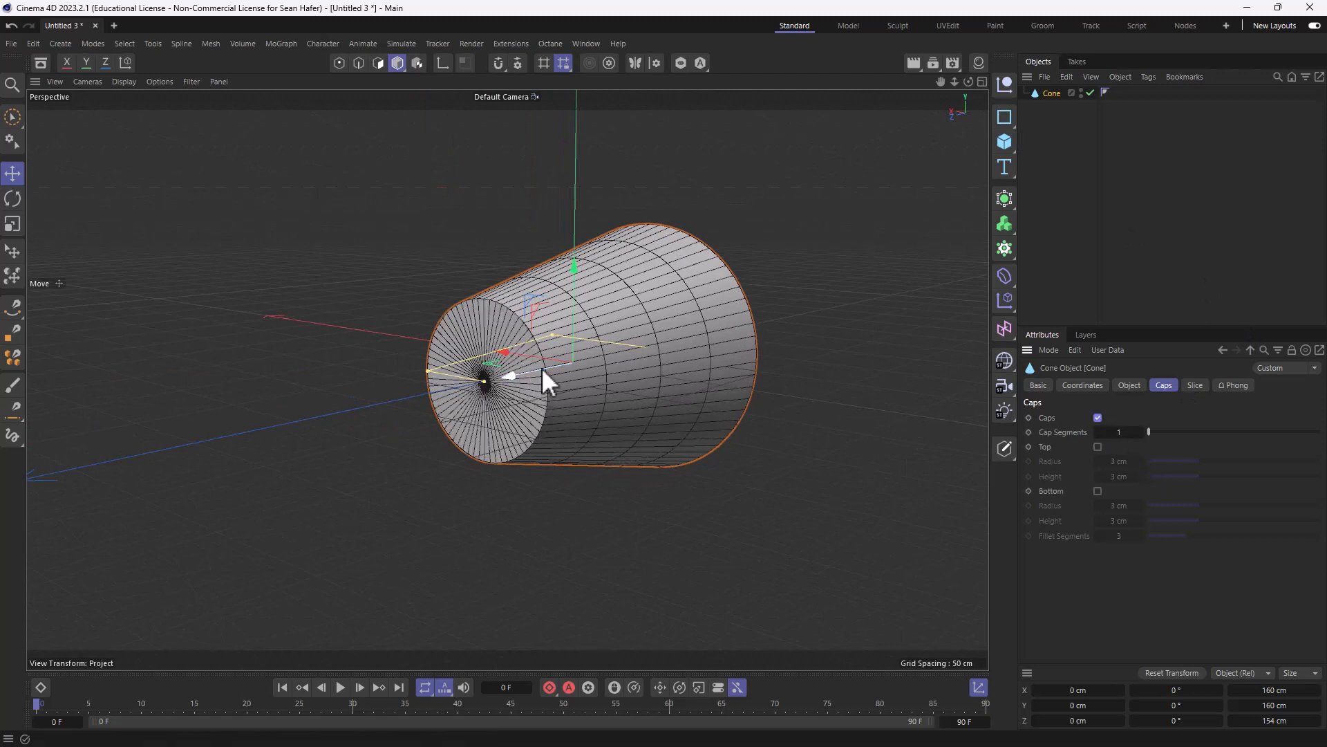
# Step: Set the Cone's Cap Segments to 6 and enable both the Top and Bottom fillets
pyautogui.moveTo(1150, 431); pyautogui.dragTo(1196, 438)
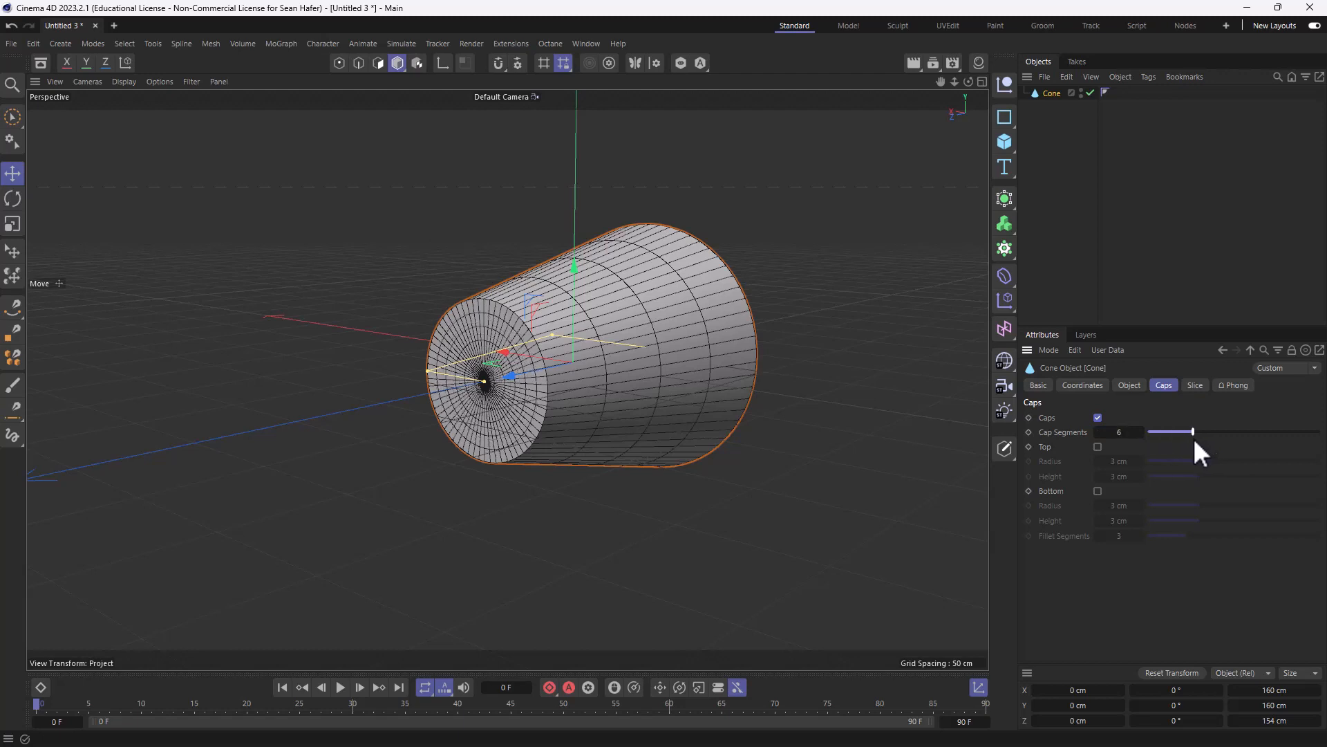
pyautogui.click(1097, 446)
pyautogui.click(1097, 446)
pyautogui.click(1097, 446)
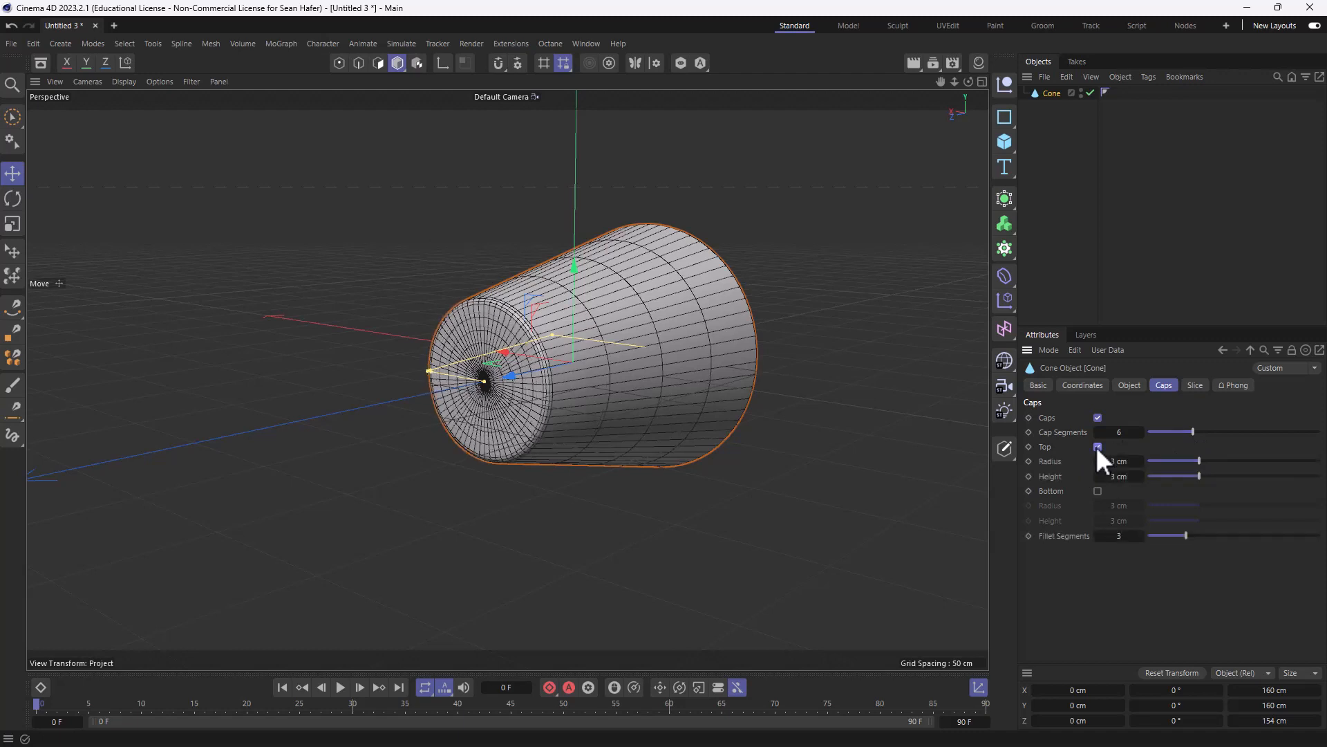
pyautogui.click(1097, 490)
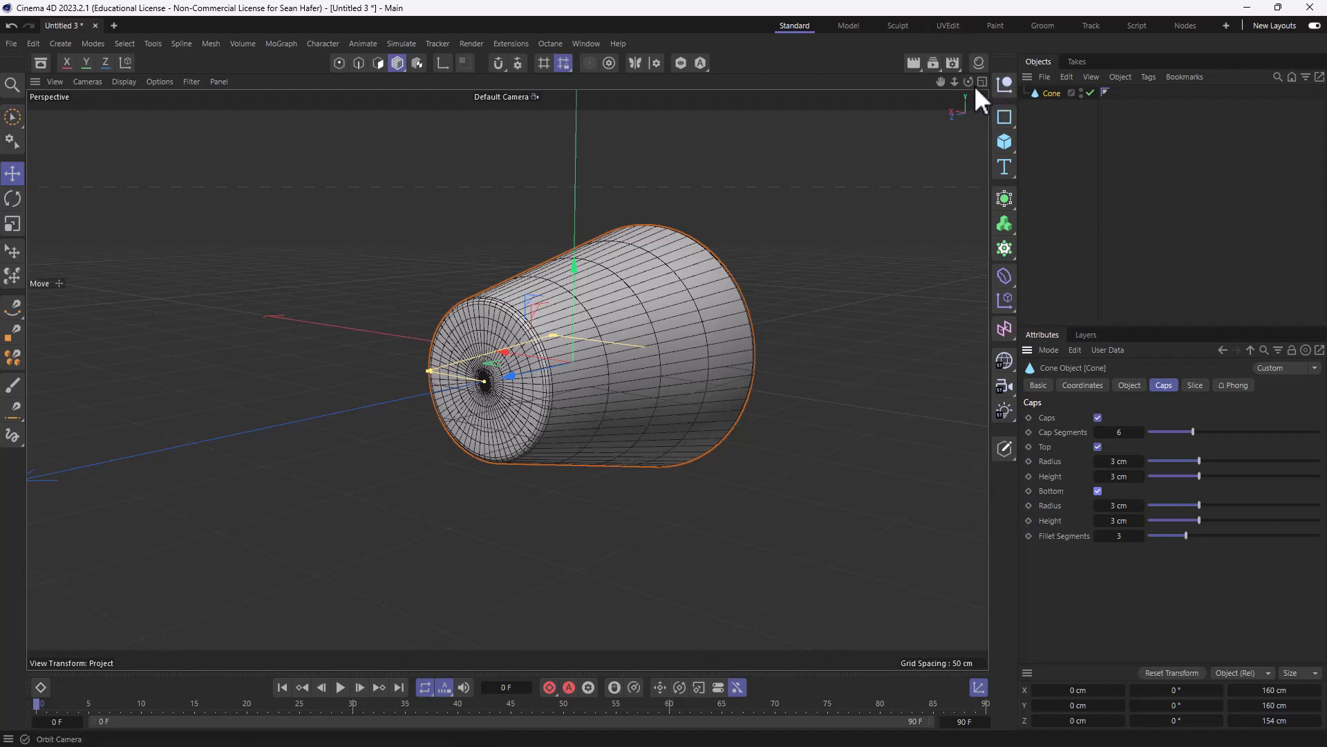
# Step: Render the perspective view to examine the Cone's filleted cap edges
pyautogui.moveTo(969, 81)
pyautogui.mouseDown()
pyautogui.moveTo(809, 87)
pyautogui.moveTo(969, 78)
pyautogui.mouseUp()
pyautogui.click(911, 63)
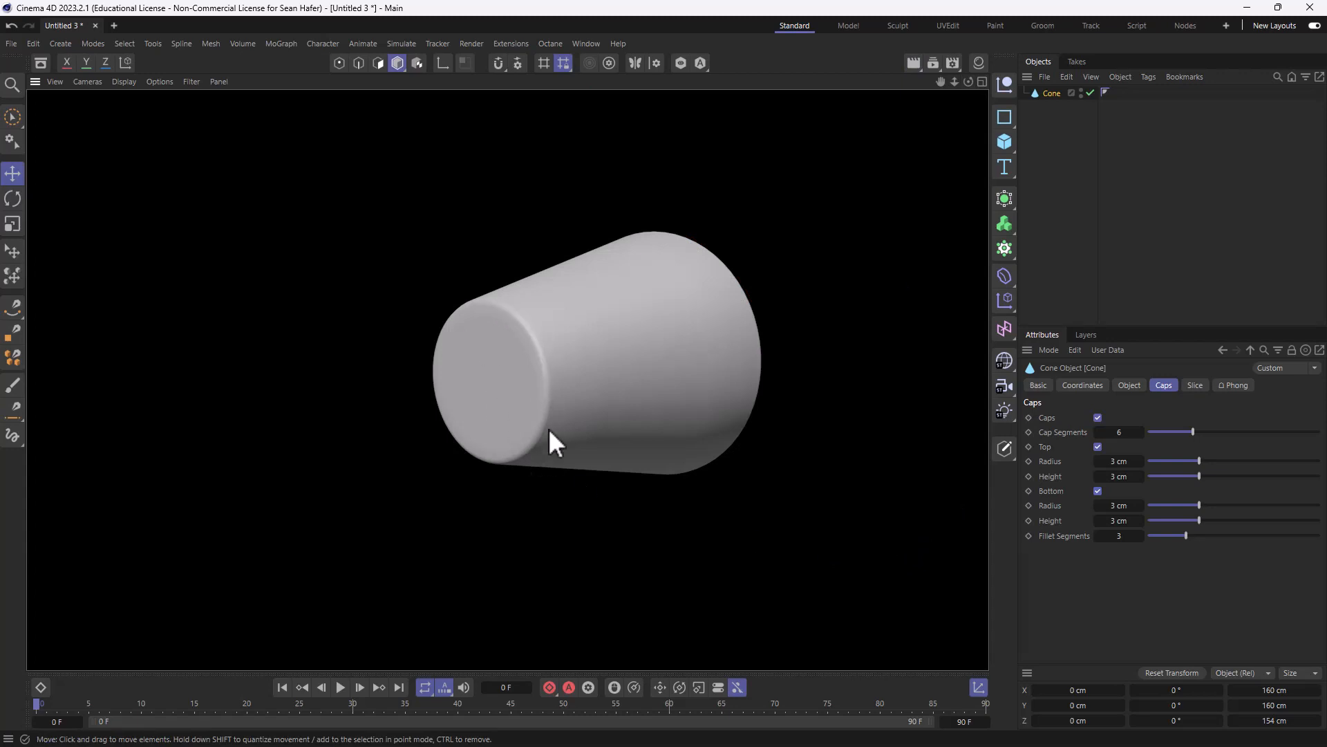
pyautogui.click(1184, 530)
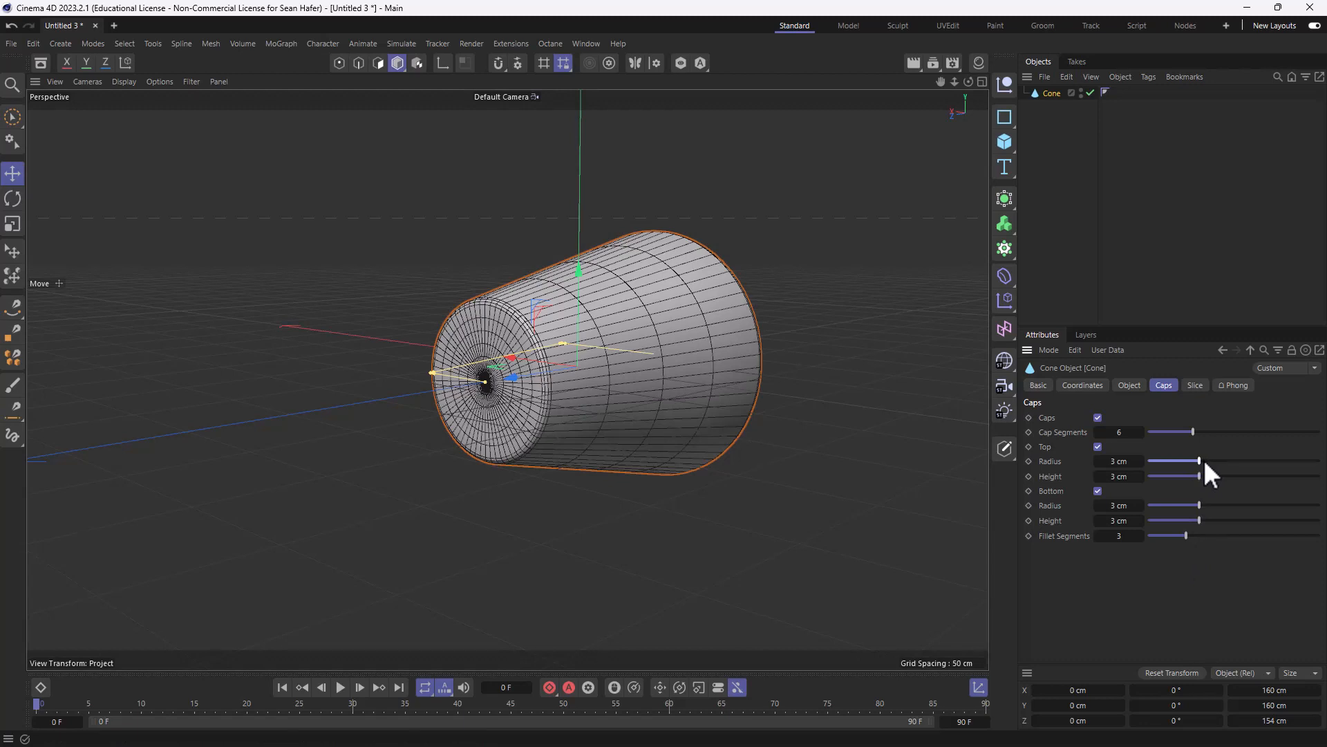
# Step: Set the Top fillet's Radius and Height to 10 cm each and render the Cone from a side angle
pyautogui.moveTo(1204, 460); pyautogui.dragTo(1319, 483)
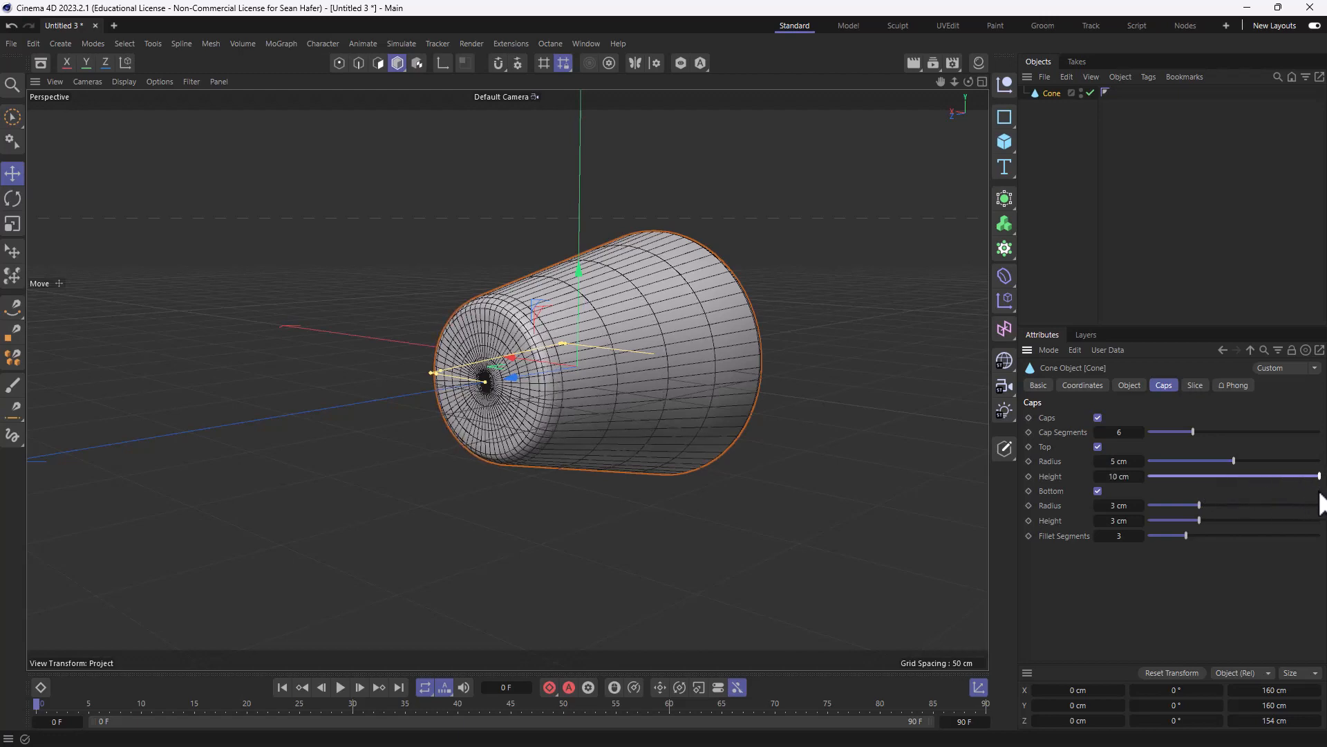
pyautogui.moveTo(1233, 460); pyautogui.dragTo(1324, 462)
pyautogui.moveTo(969, 82)
pyautogui.mouseDown()
pyautogui.moveTo(969, 117)
pyautogui.moveTo(968, 81)
pyautogui.mouseUp()
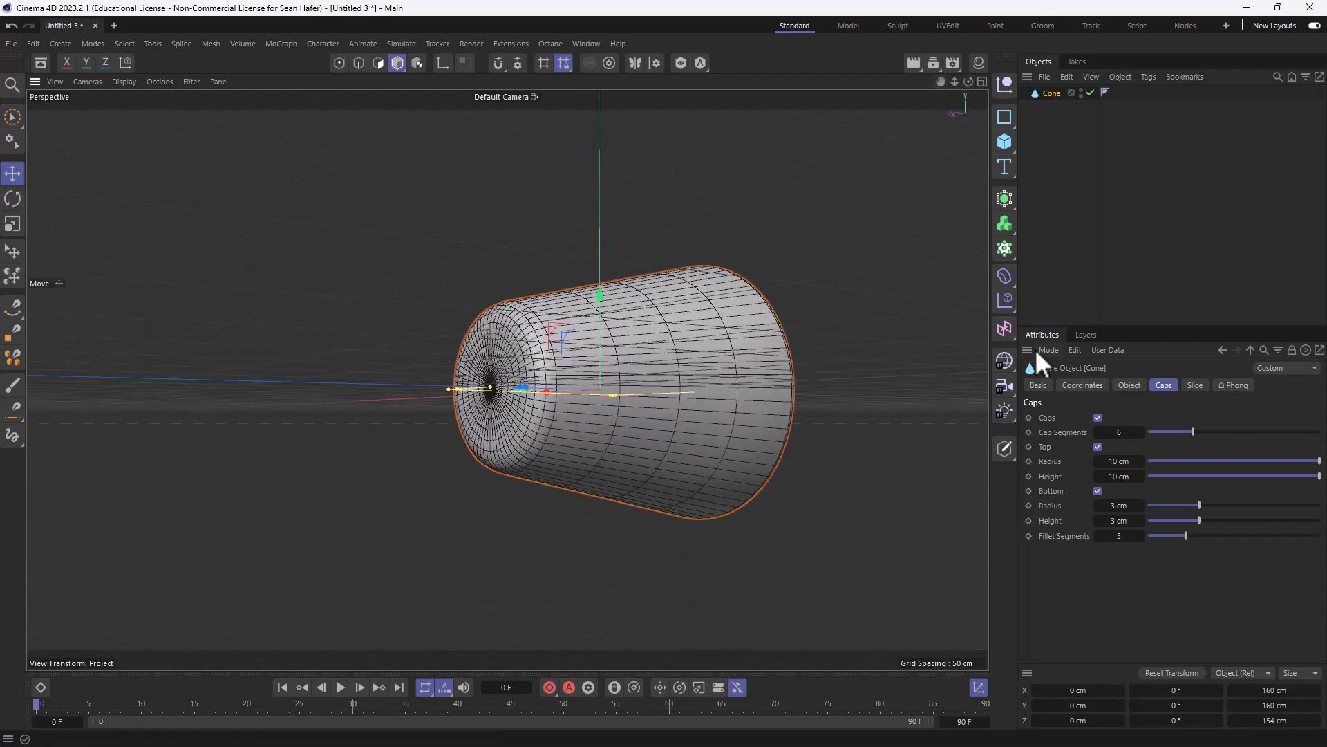
pyautogui.click(914, 63)
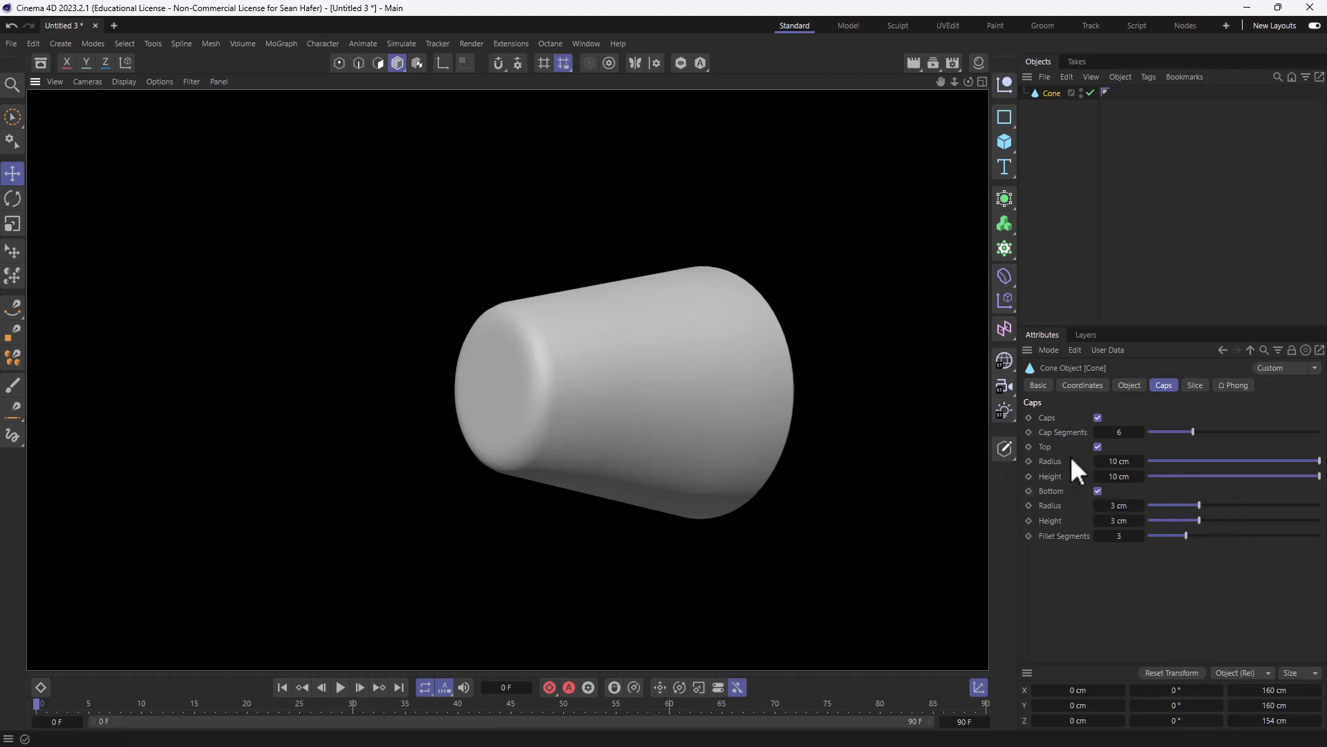
# Step: Set the Cone's Fillet Segments to 9 and render the view to check the rounded edge
pyautogui.click(655, 349)
pyautogui.moveTo(1187, 534); pyautogui.dragTo(1294, 535)
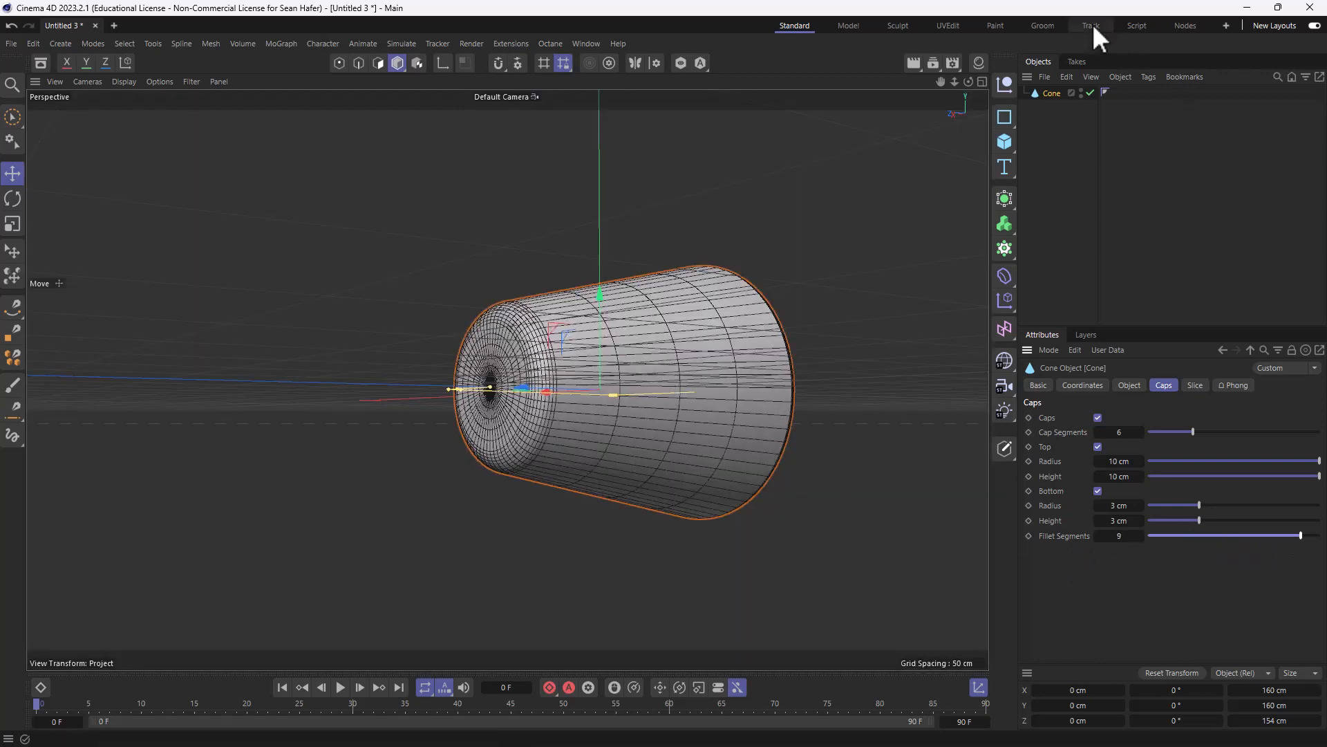
pyautogui.click(914, 62)
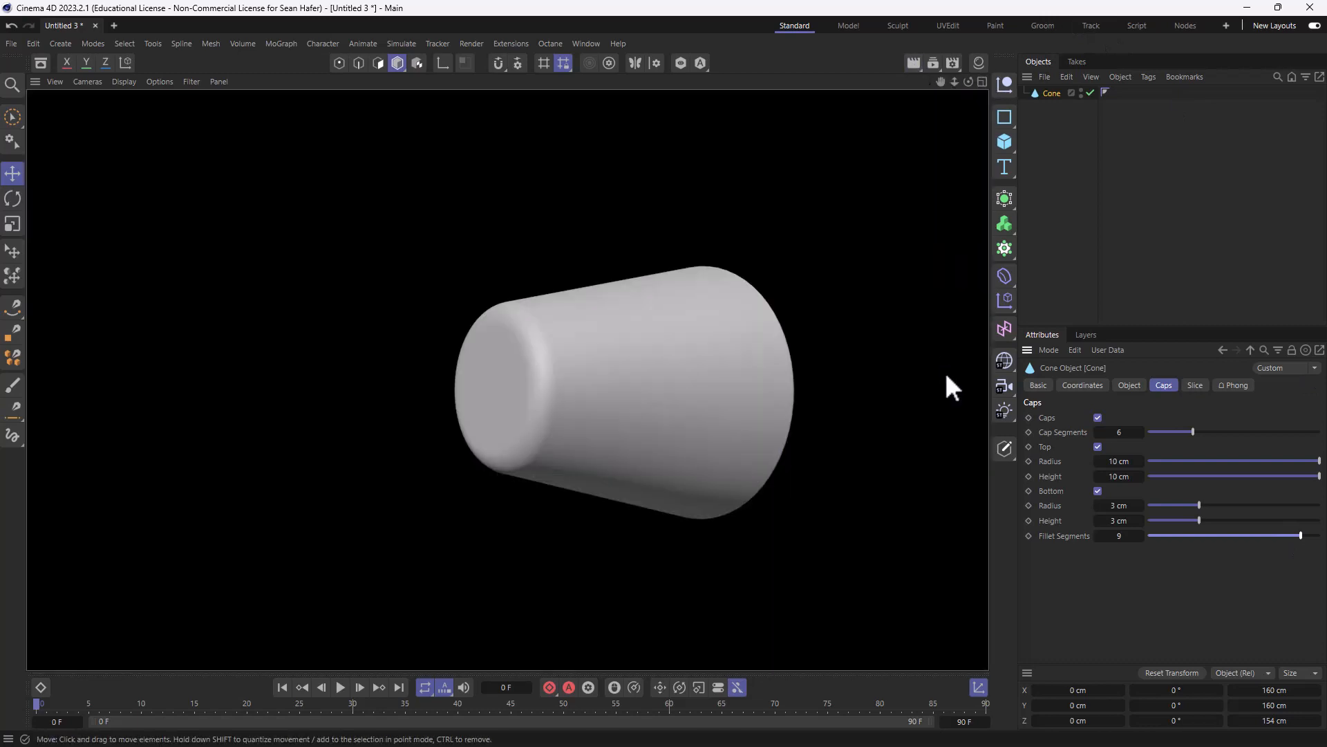
# Step: Create a material with a hue of 243° and a saturation of 27%, and apply it to the Cone
pyautogui.moveTo(966, 81); pyautogui.dragTo(966, 82)
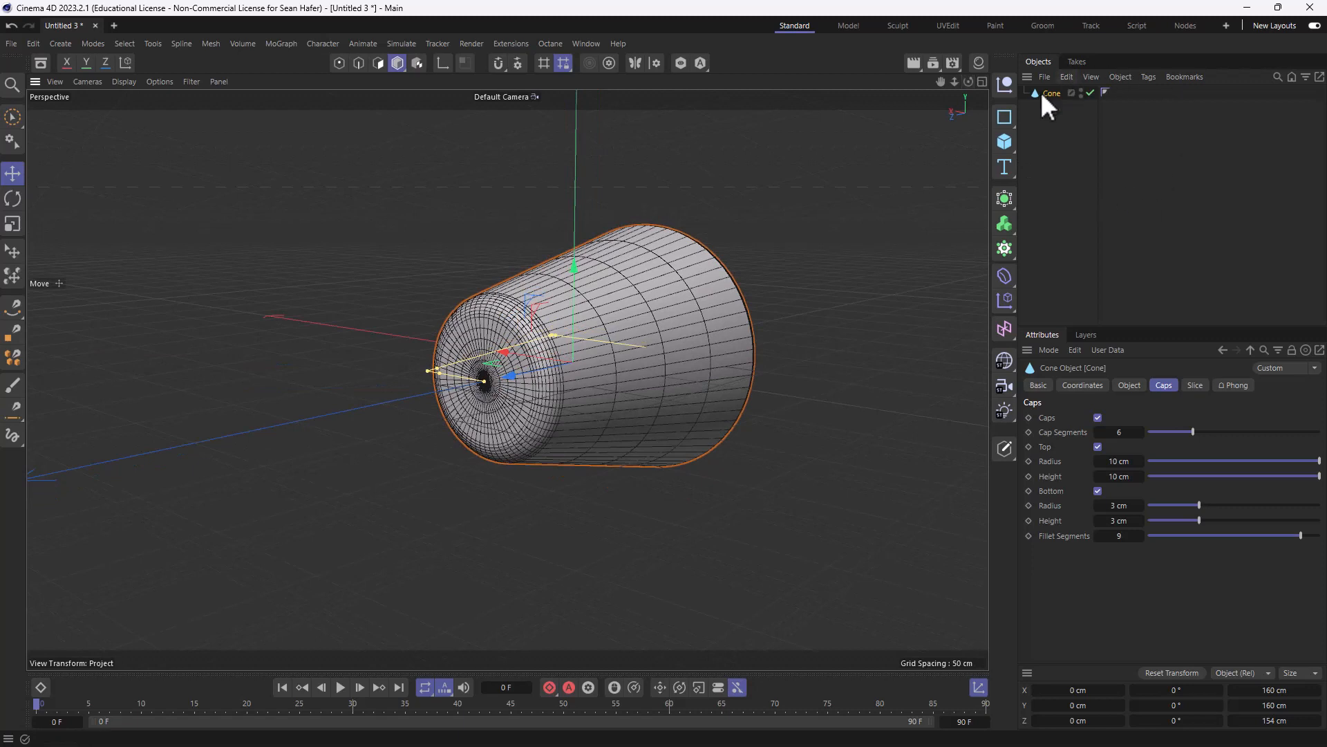
pyautogui.click(1056, 206)
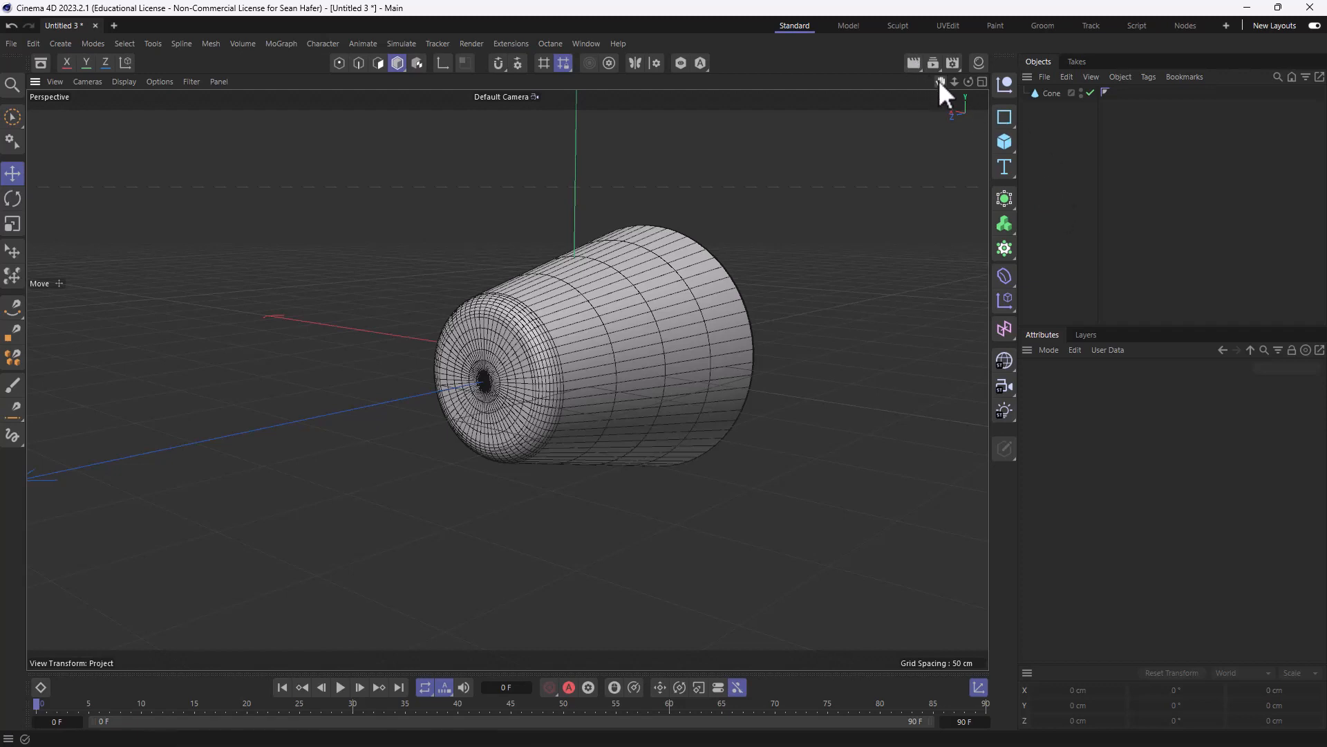
pyautogui.moveTo(938, 80); pyautogui.dragTo(881, 96)
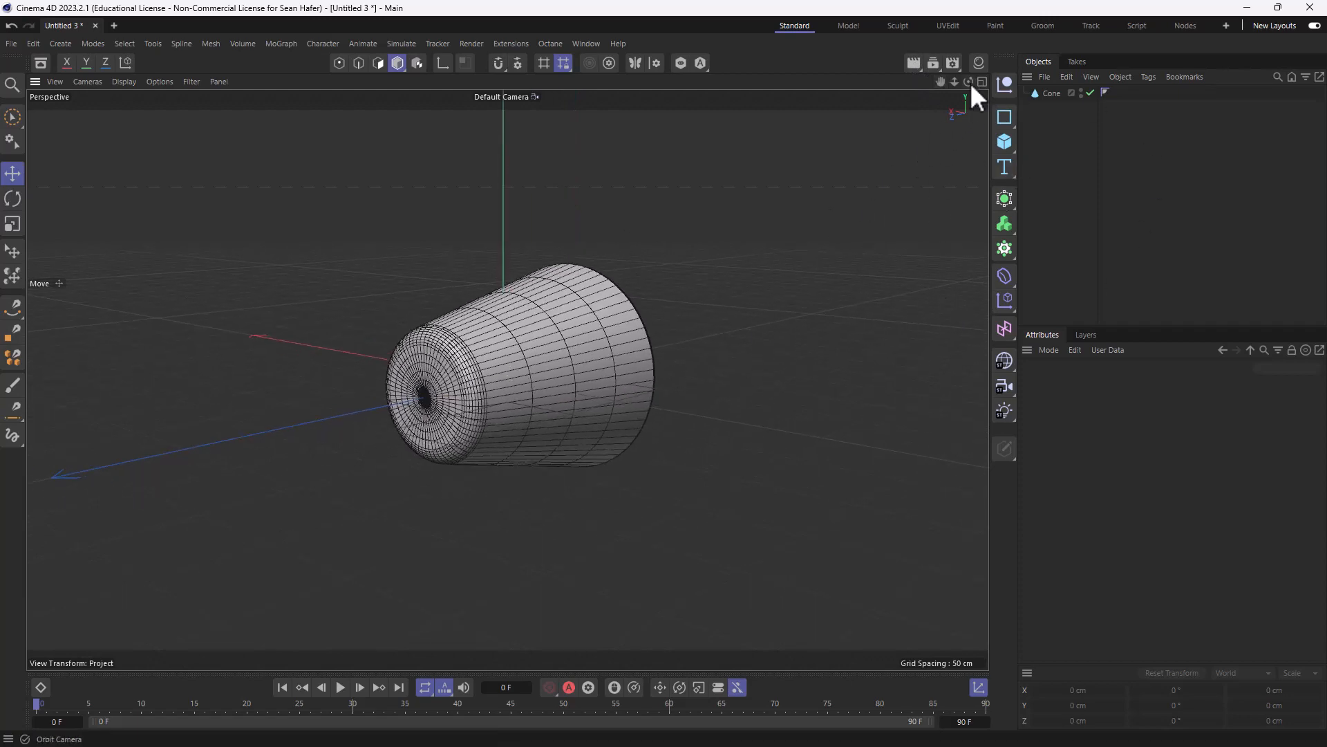
pyautogui.moveTo(968, 81); pyautogui.dragTo(950, 85)
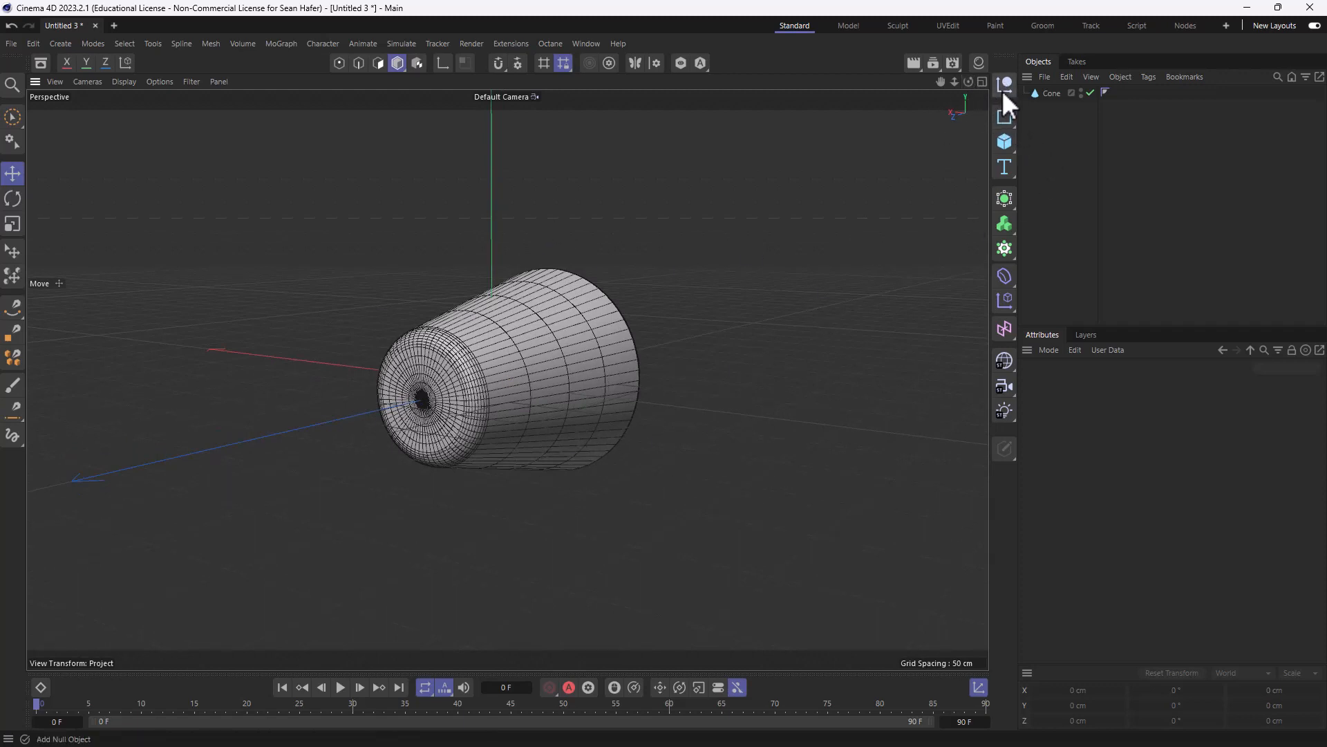
pyautogui.click(979, 62)
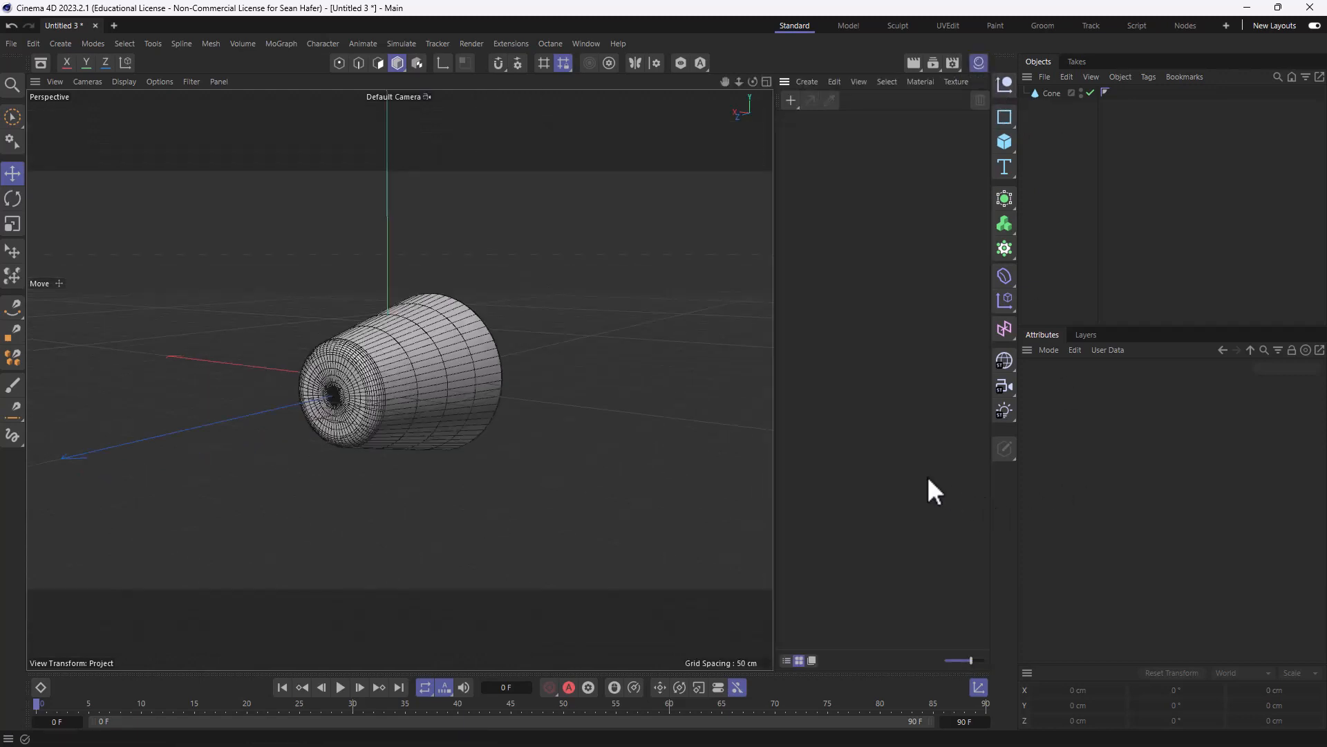
pyautogui.doubleClick(838, 203)
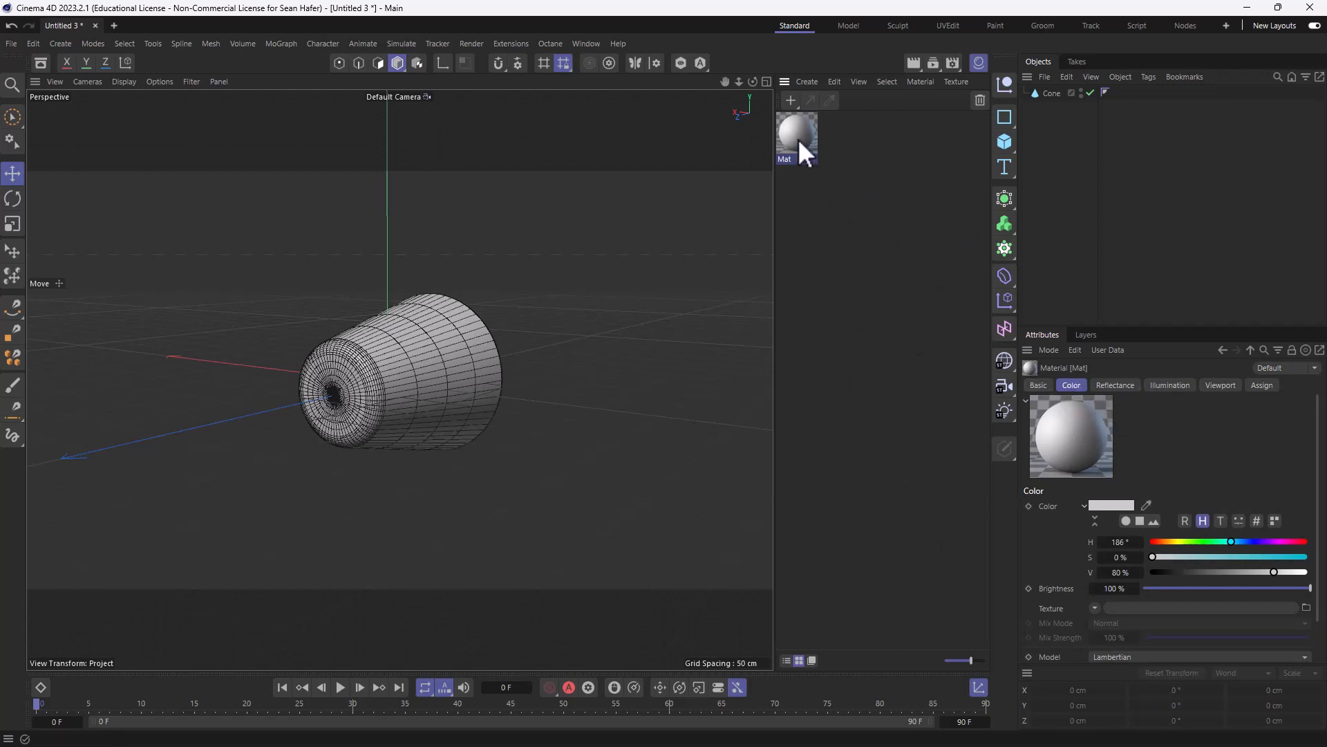
pyautogui.click(1255, 542)
pyautogui.click(1193, 557)
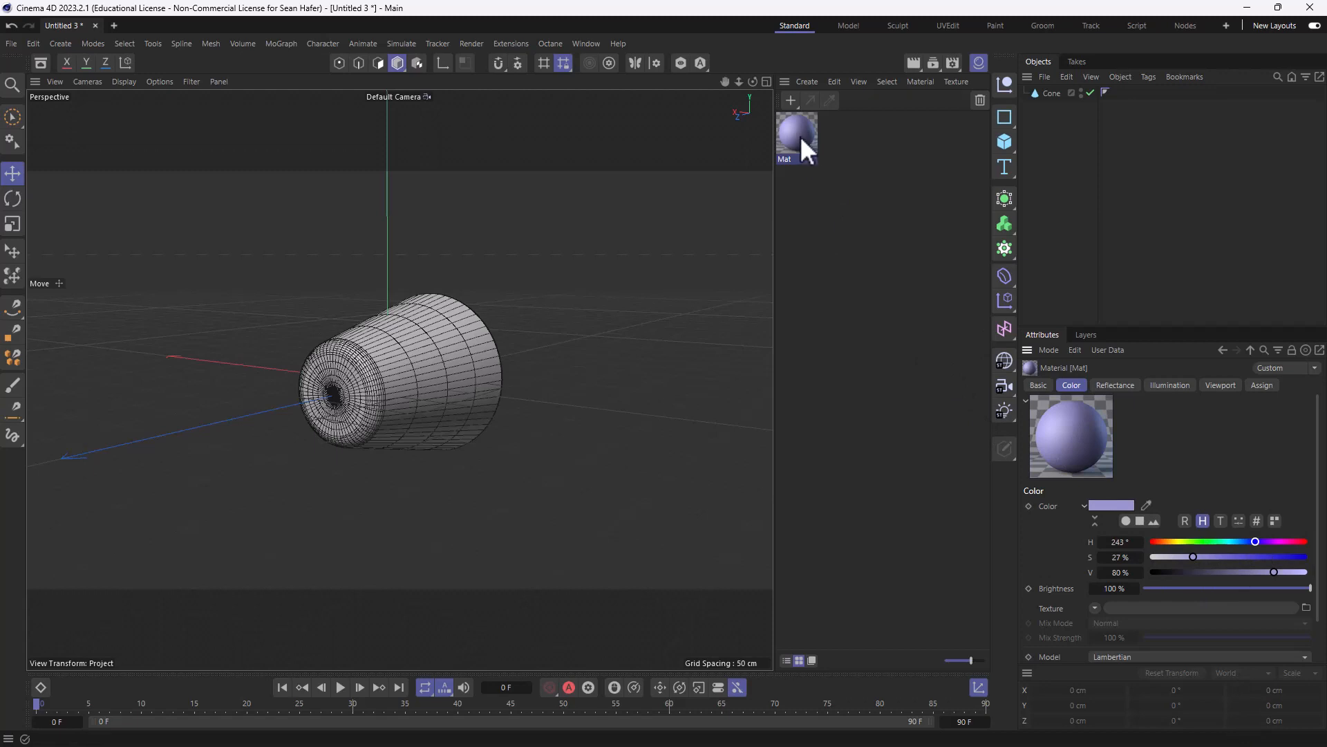
pyautogui.moveTo(799, 136); pyautogui.dragTo(429, 365)
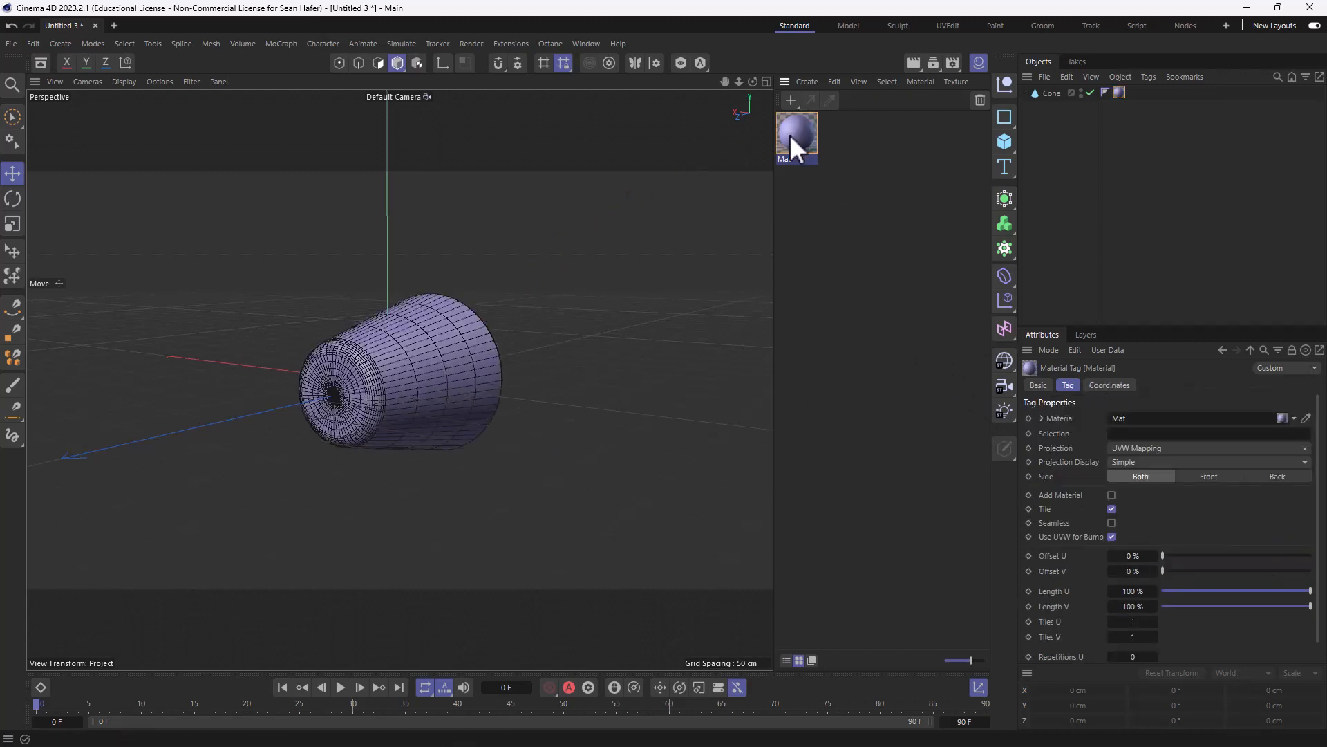
pyautogui.moveTo(790, 135)
pyautogui.mouseDown()
pyautogui.moveTo(1053, 92)
pyautogui.moveTo(849, 148)
pyautogui.moveTo(795, 134)
pyautogui.mouseUp()
# Step: Add a Cube and move it beside the Cone to about 220 cm on the X axis
pyautogui.click(1002, 142)
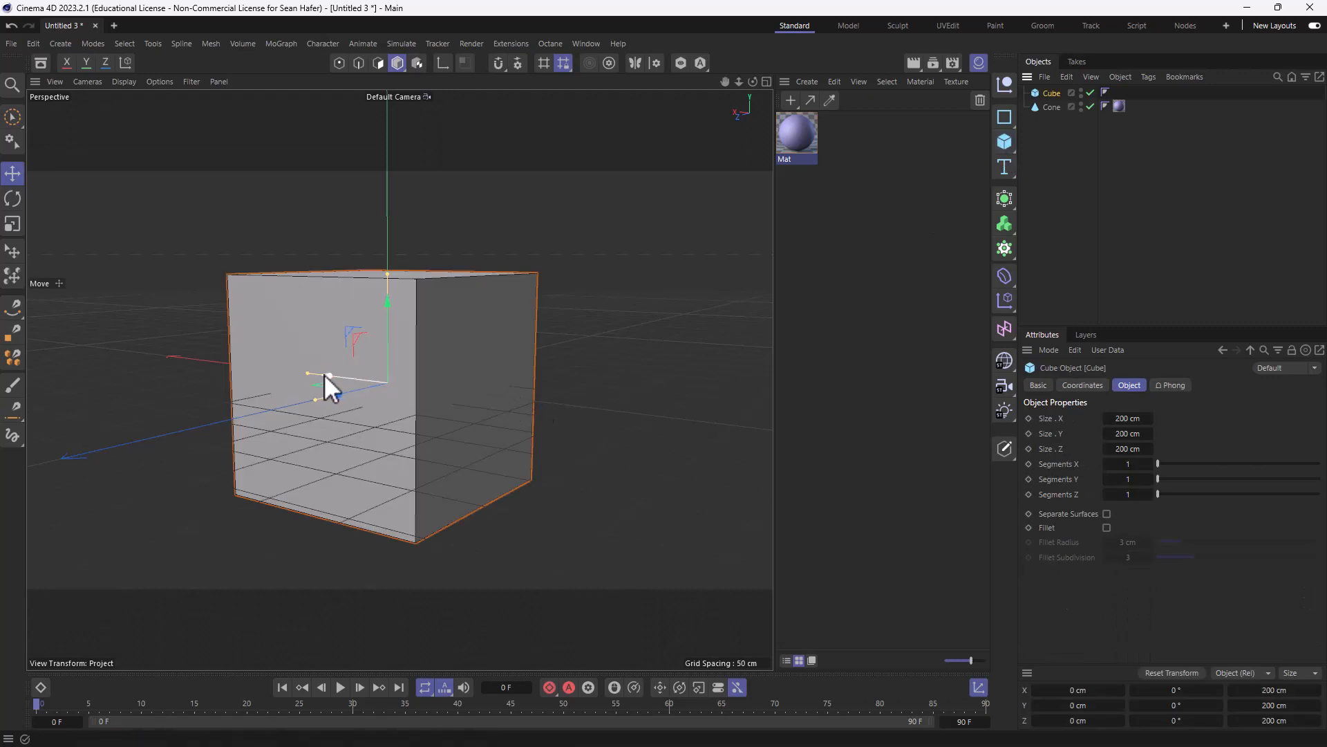
pyautogui.moveTo(325, 375); pyautogui.dragTo(178, 320)
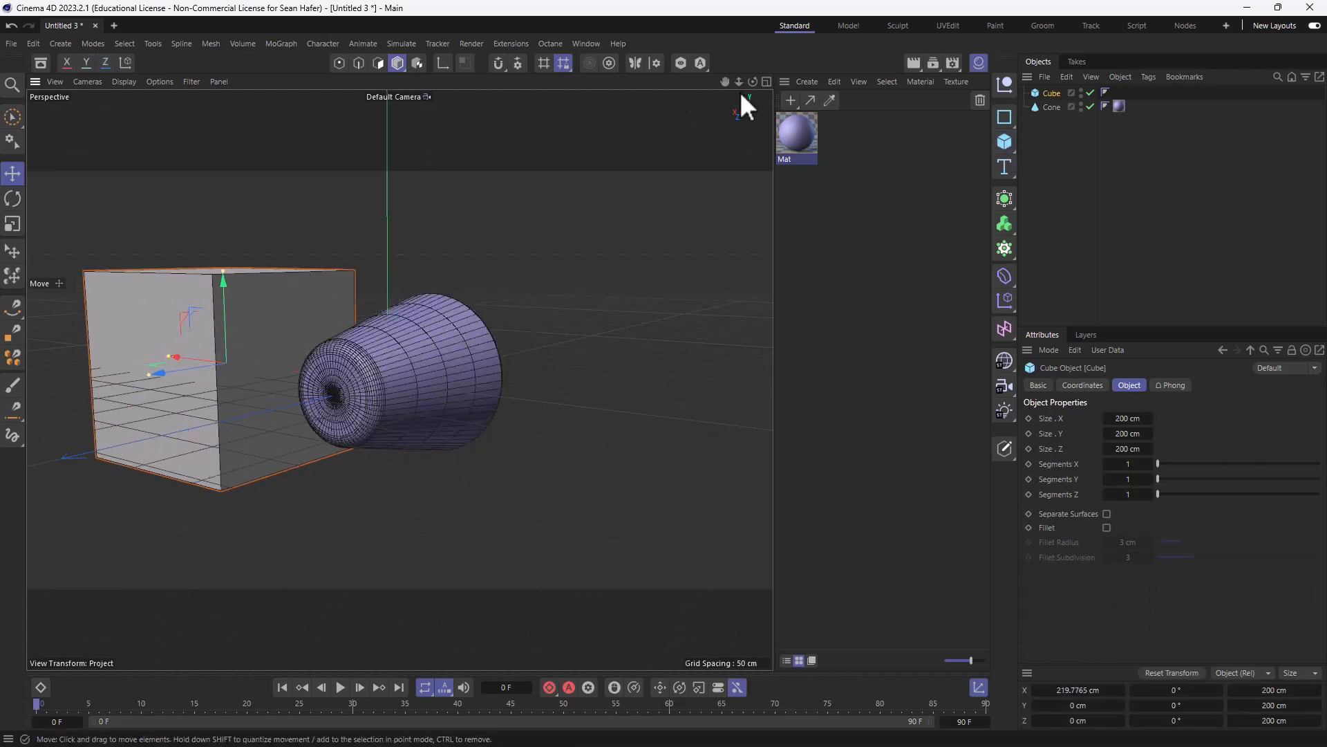
pyautogui.moveTo(724, 81); pyautogui.dragTo(881, 189)
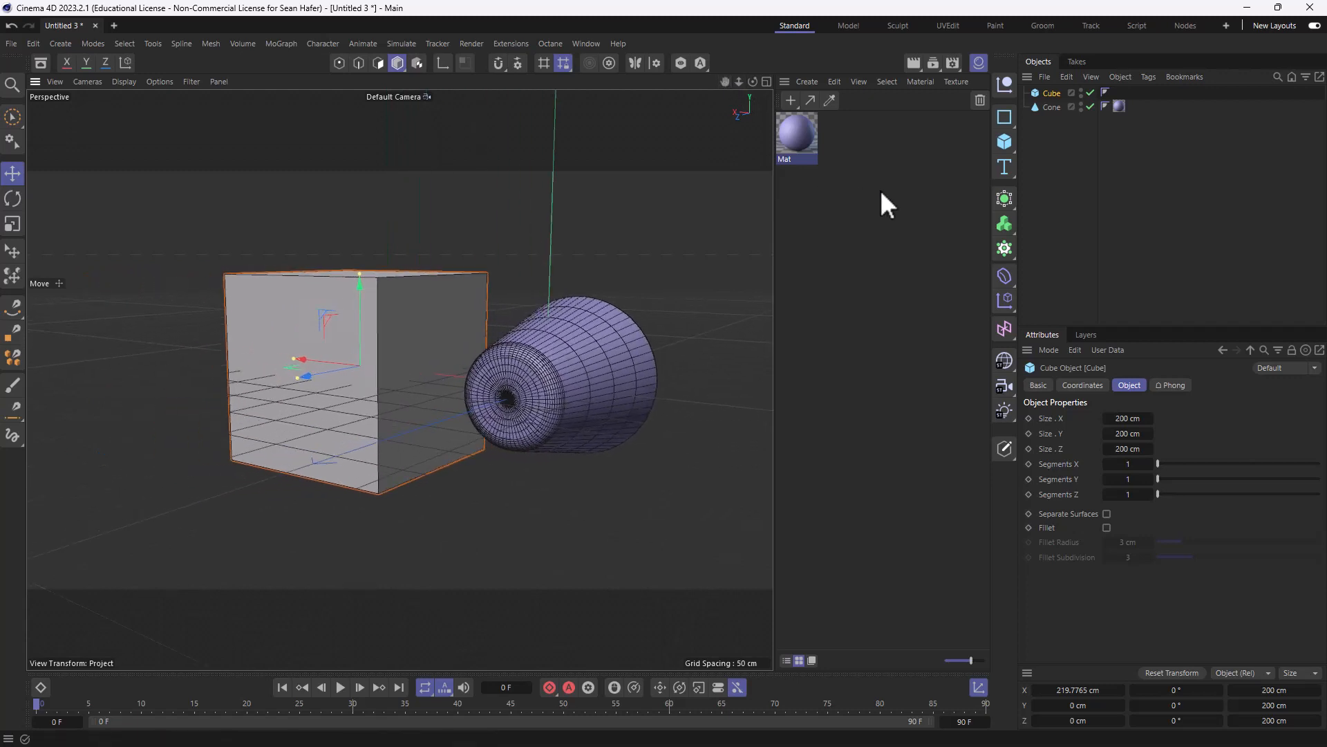
# Step: Create a second material with a hue of 106° and a saturation of 49%, and apply it to the Cube
pyautogui.doubleClick(815, 196)
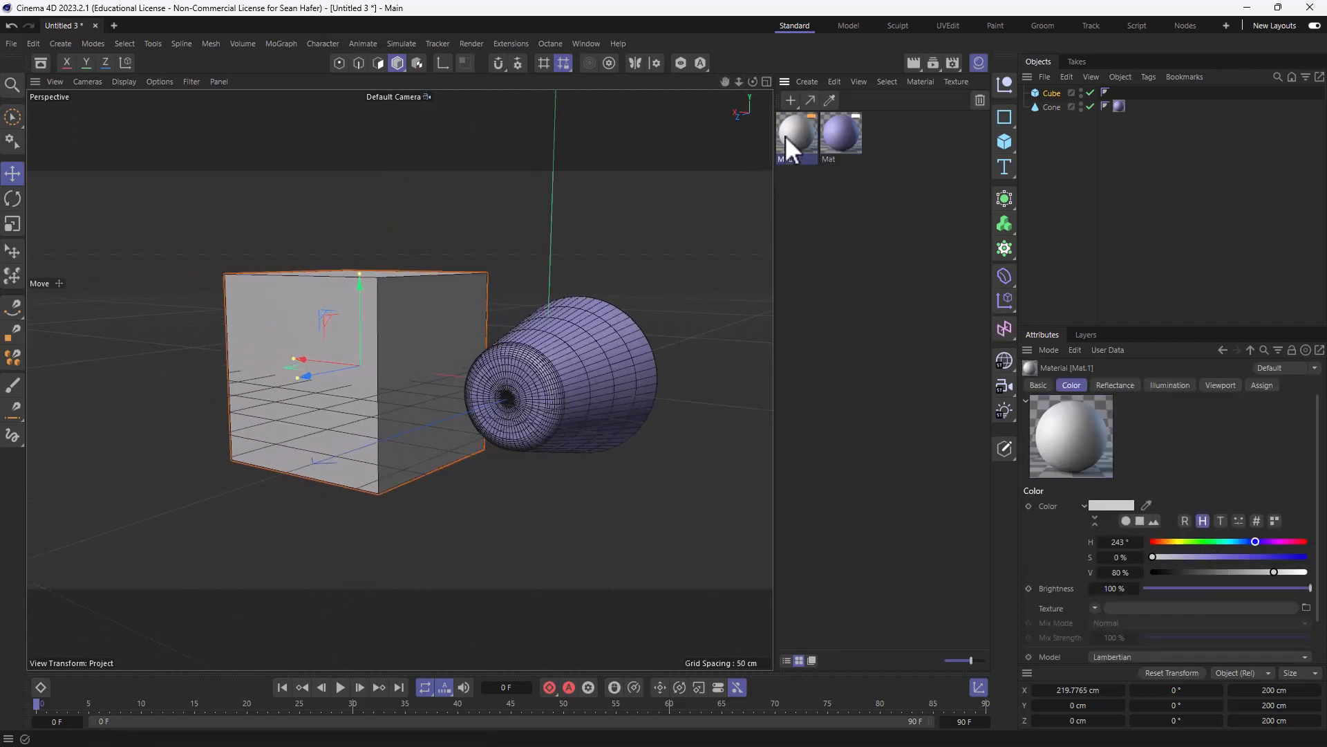
pyautogui.click(1197, 541)
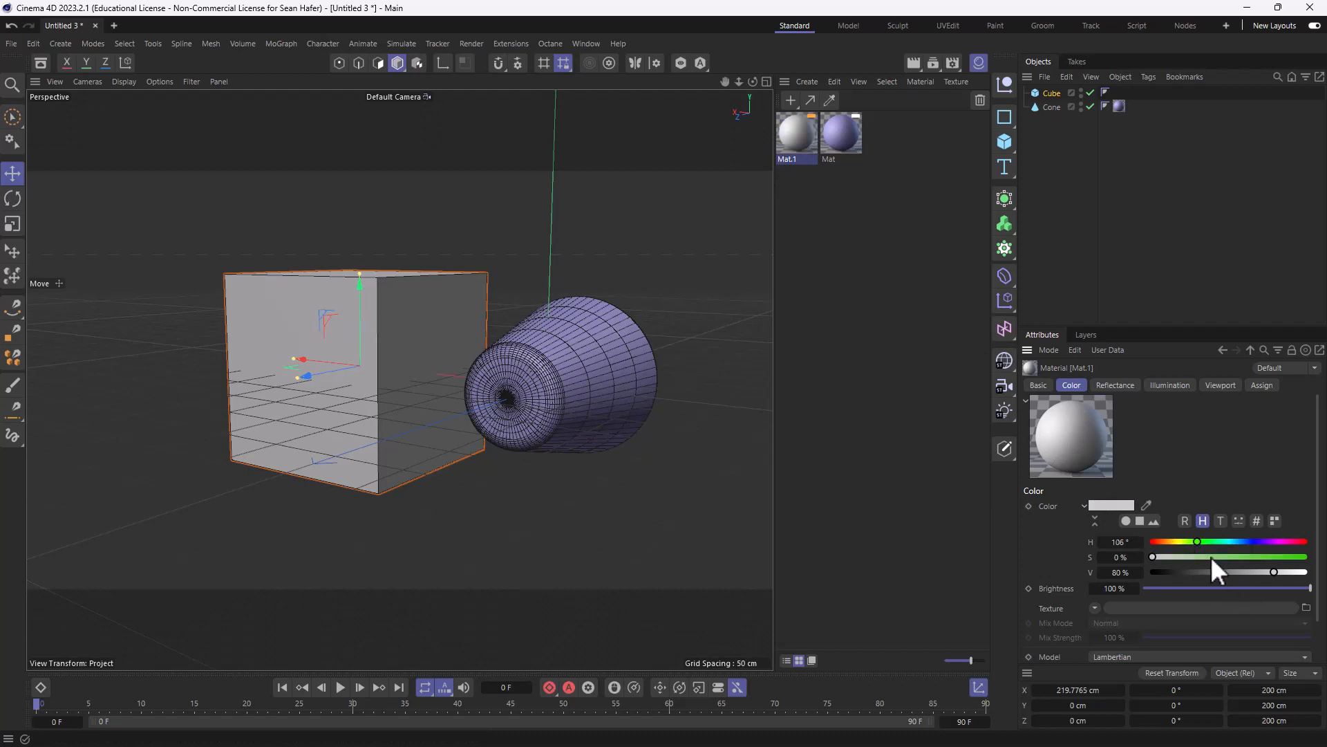
pyautogui.click(1228, 557)
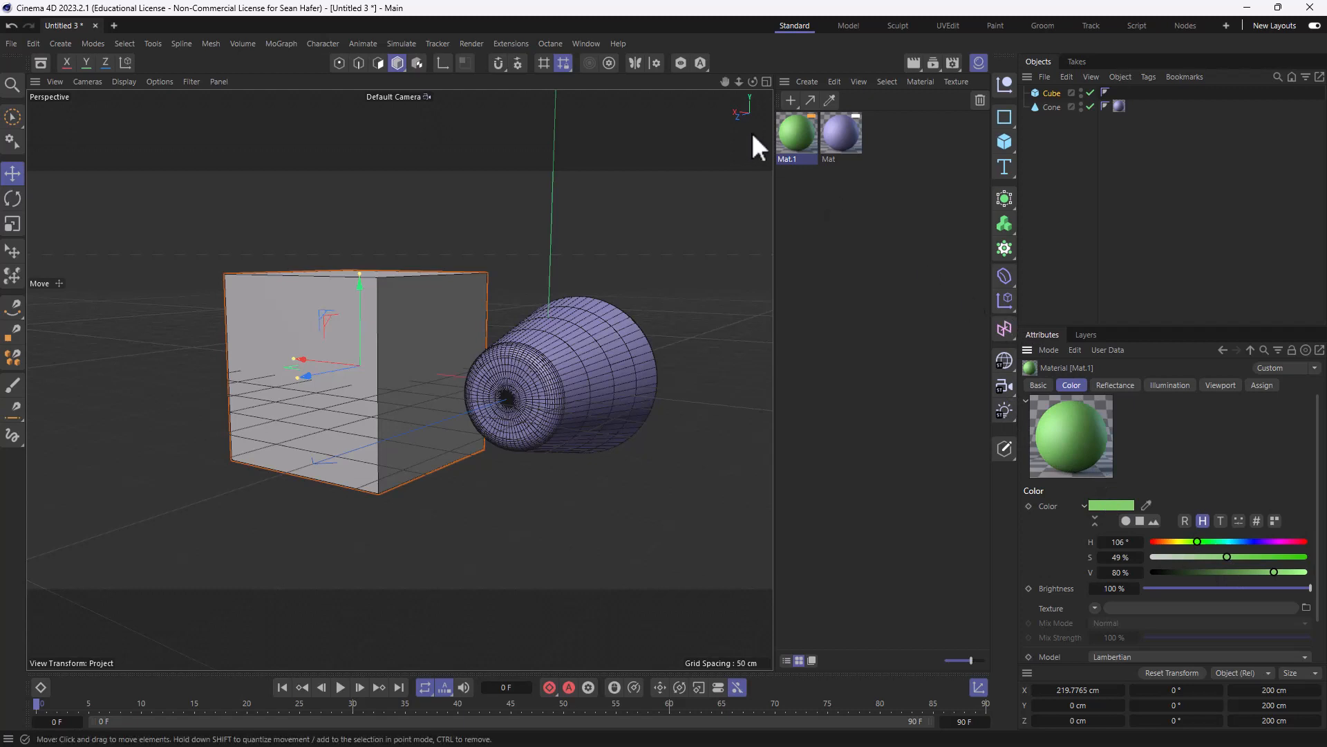
pyautogui.moveTo(795, 134); pyautogui.dragTo(419, 318)
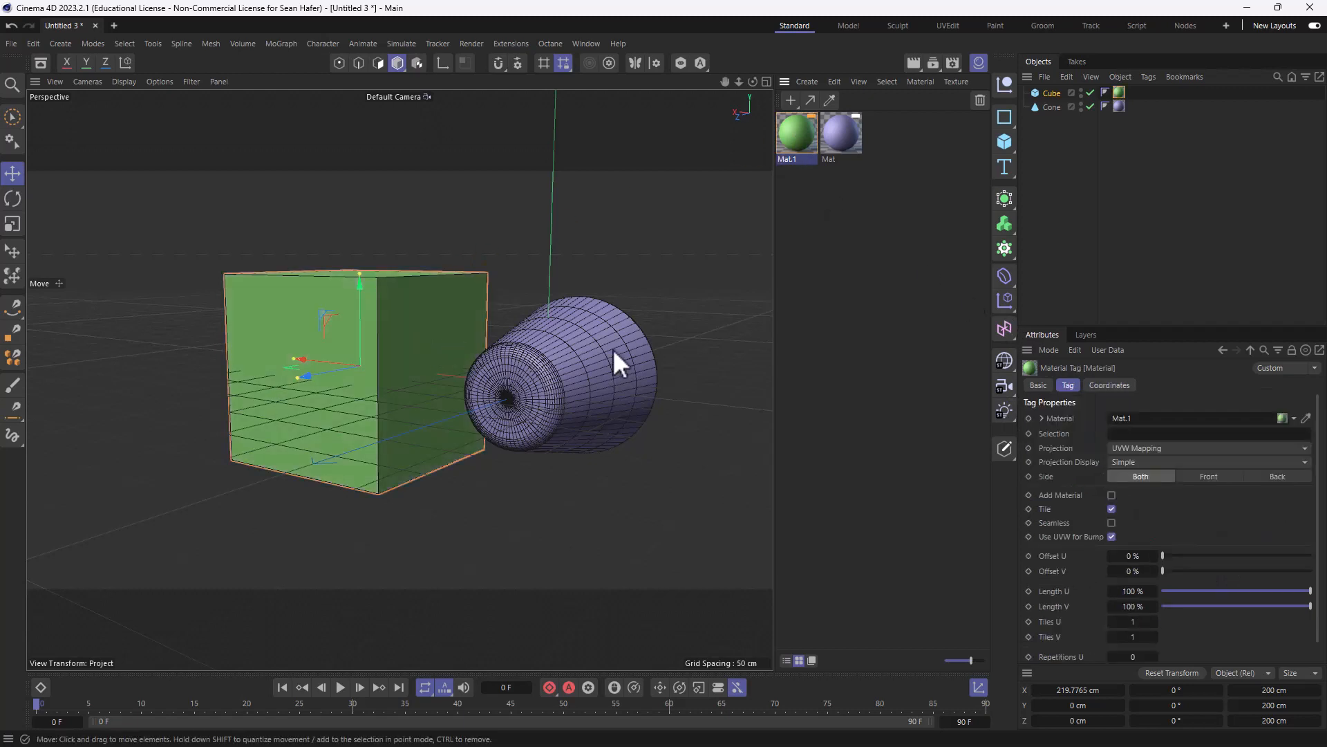
# Step: Render the perspective view to check both materials, and hide the Material Manager
pyautogui.click(907, 66)
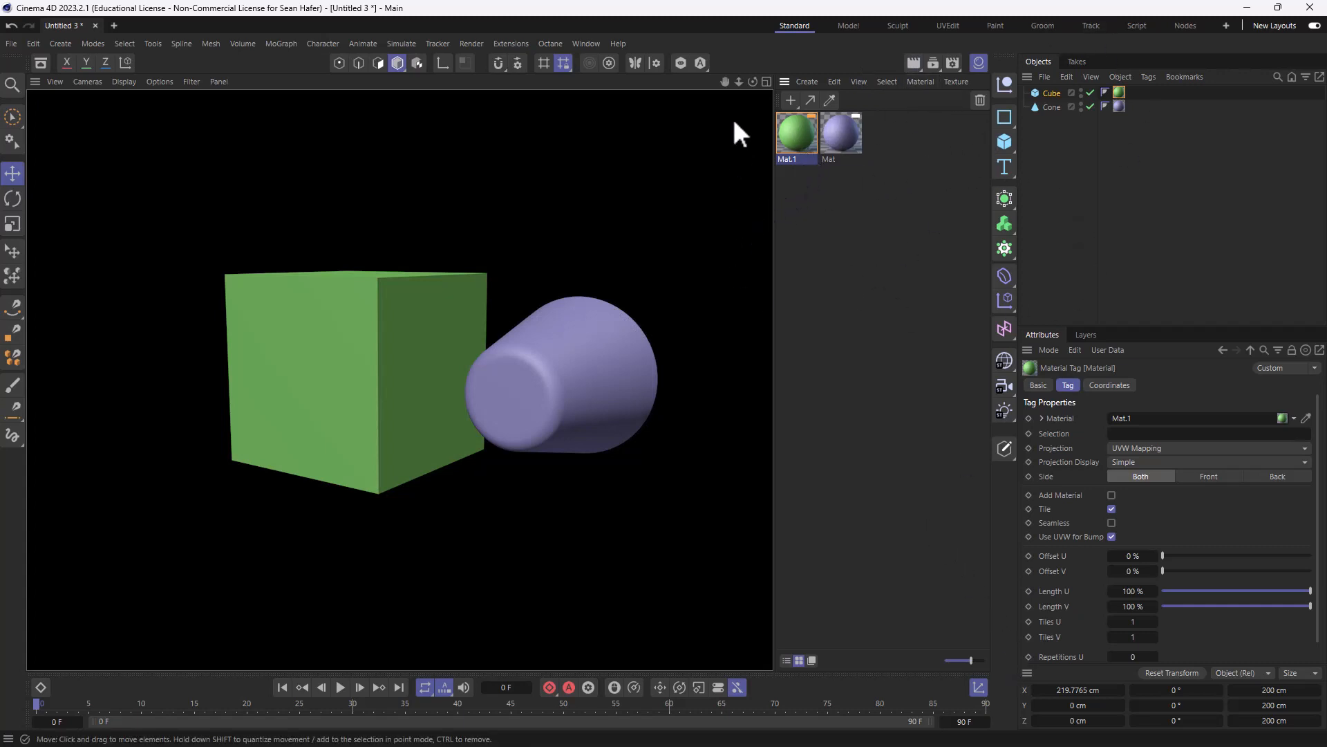
pyautogui.click(982, 60)
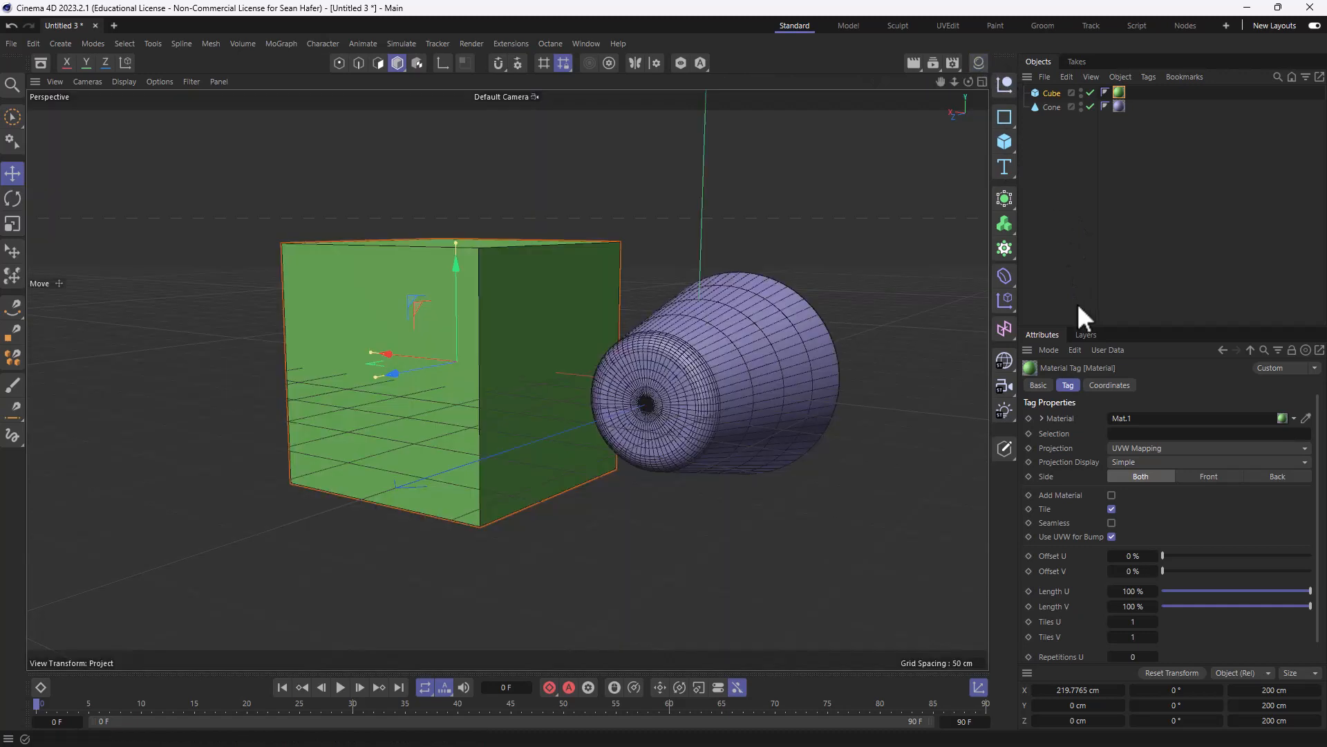
# Step: Add a Light and move it to about 141 cm on Y and -312 cm on Z
pyautogui.click(1008, 410)
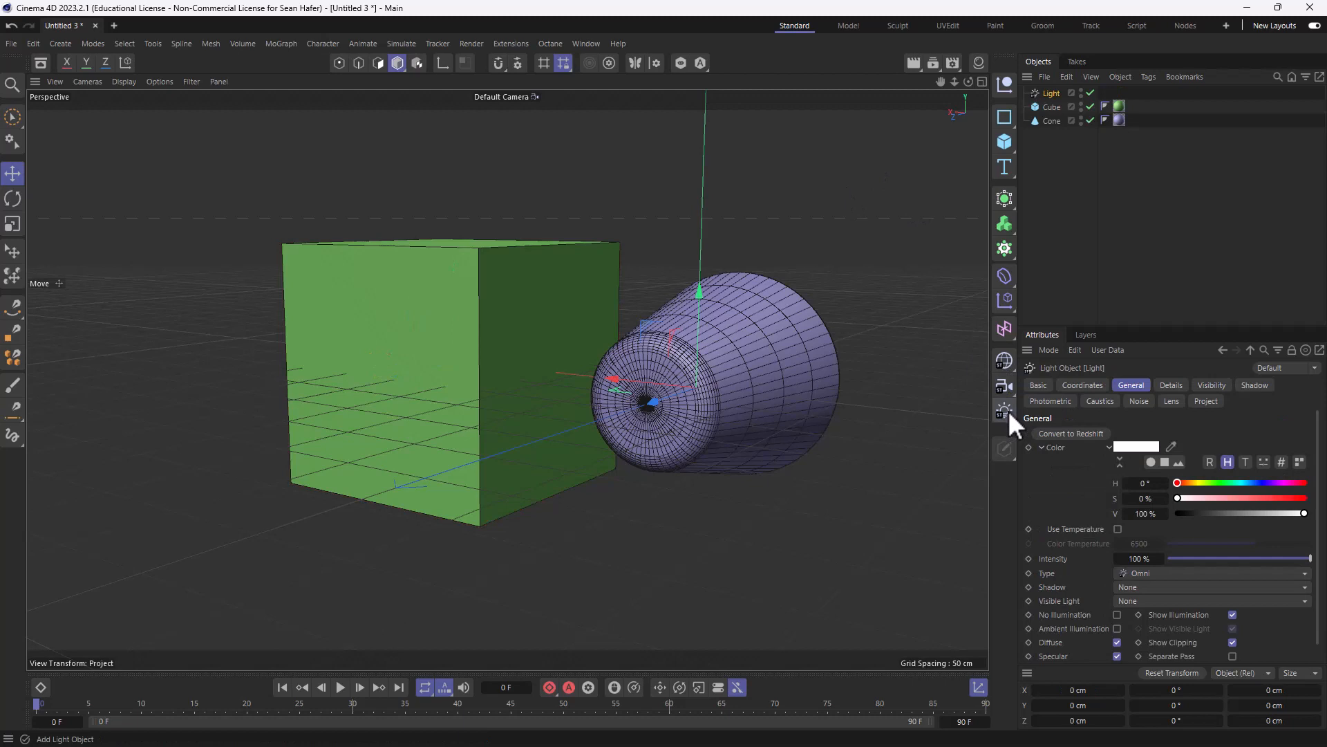
pyautogui.moveTo(658, 402); pyautogui.dragTo(288, 521)
pyautogui.moveTo(314, 429); pyautogui.dragTo(303, 88)
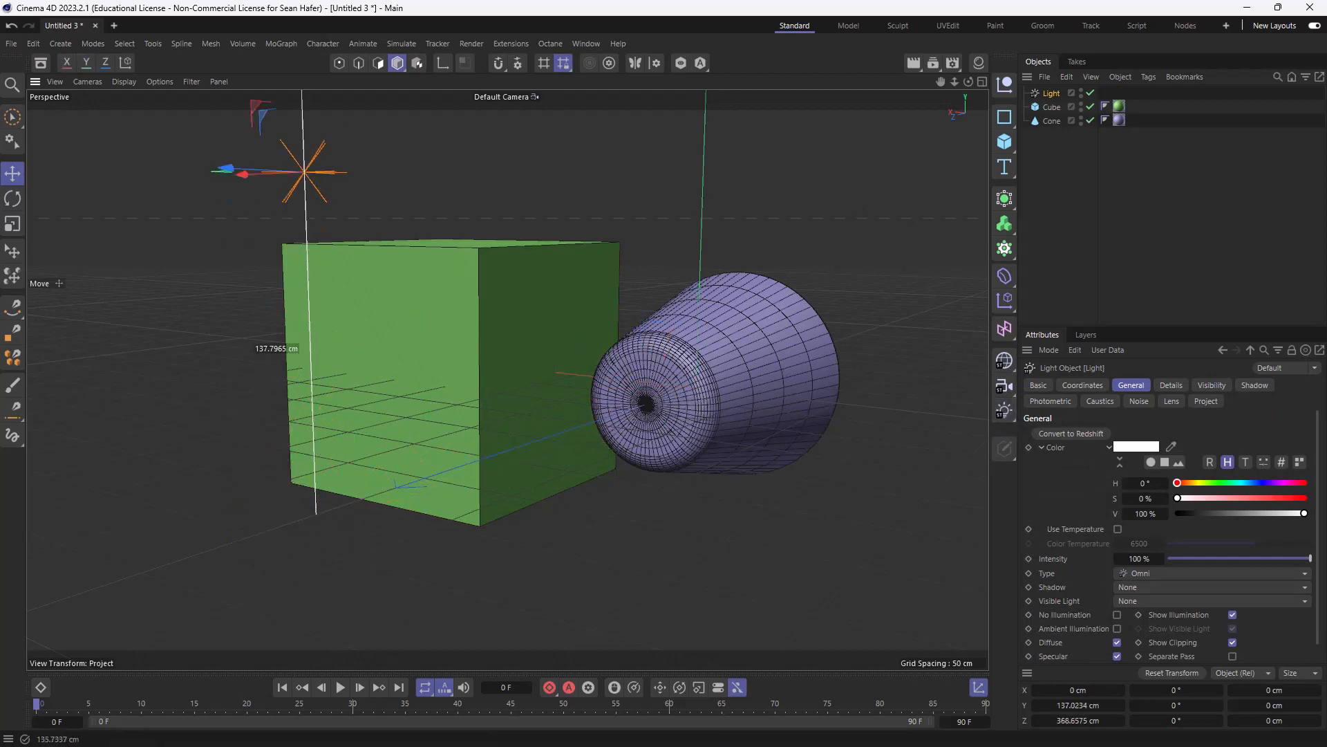
pyautogui.moveTo(304, 354); pyautogui.dragTo(298, 448)
pyautogui.moveTo(231, 159); pyautogui.dragTo(813, 196)
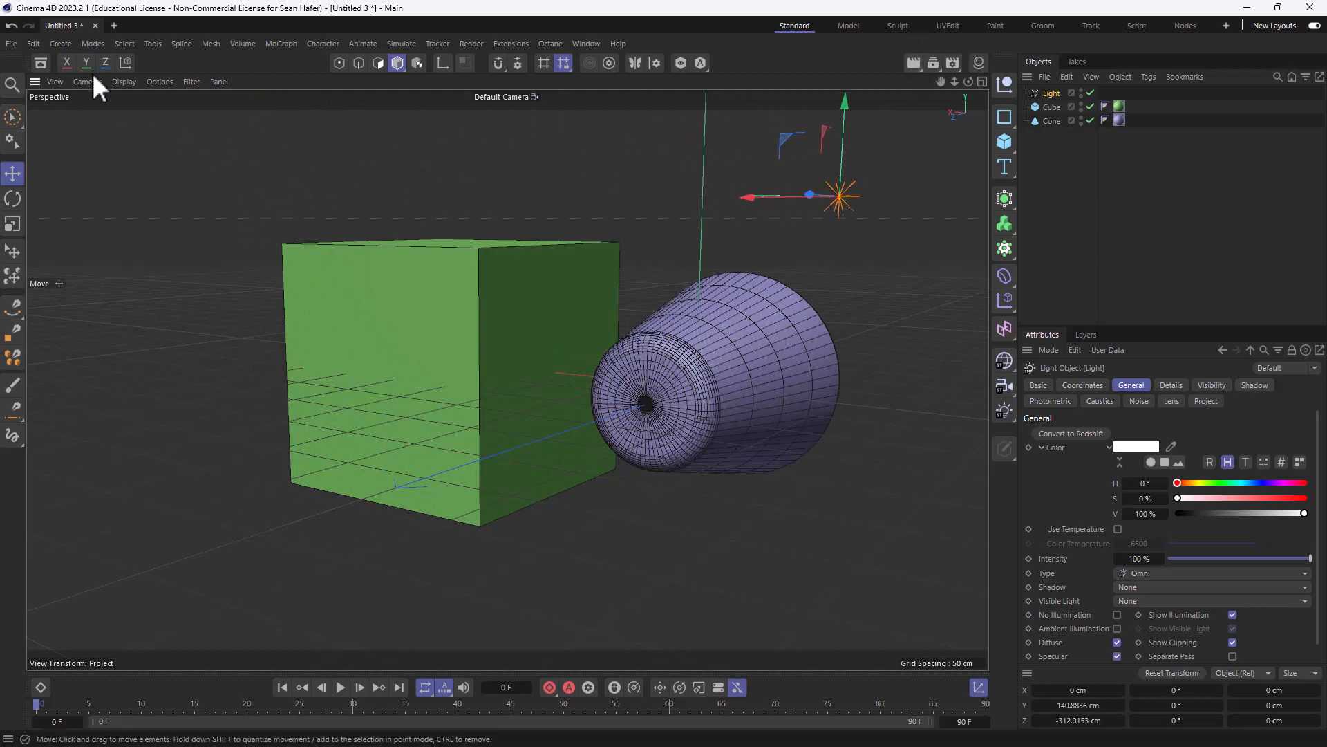
# Step: Switch the viewport display to Gouraud Shading (Lines)
pyautogui.click(123, 81)
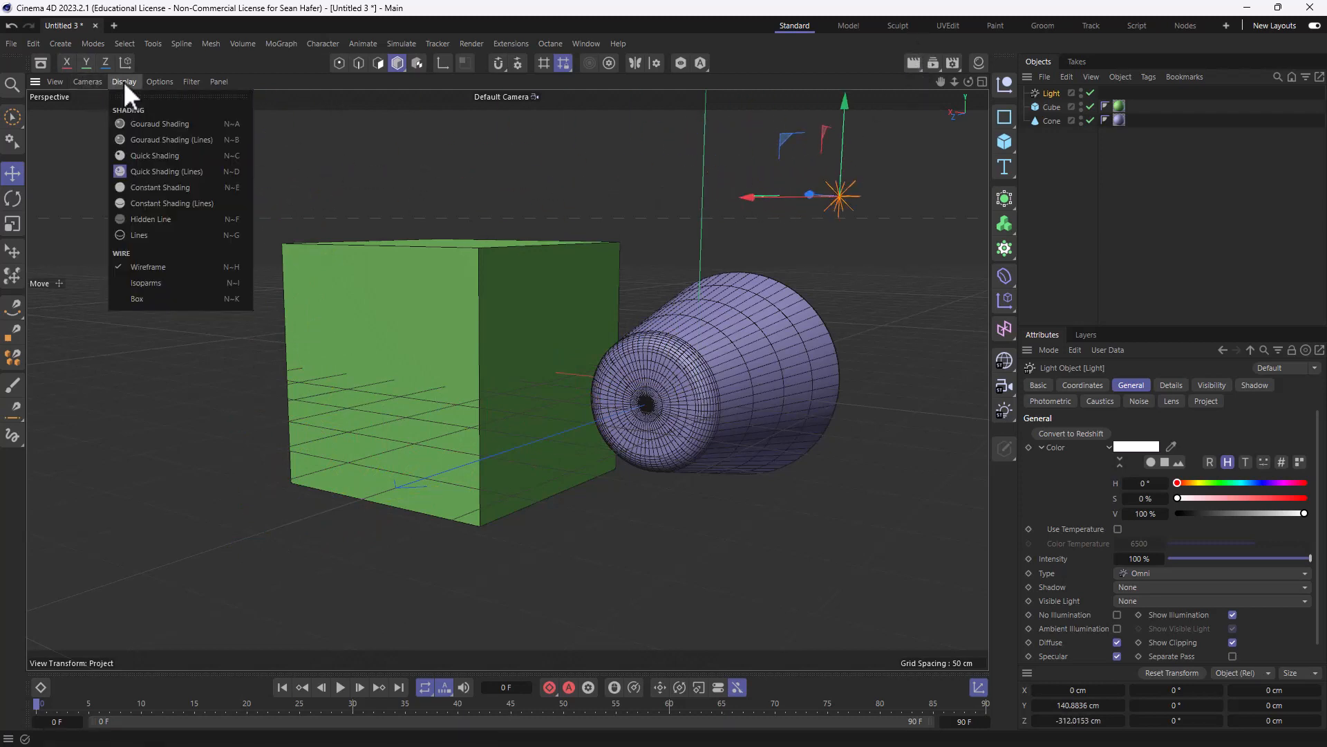
pyautogui.click(132, 138)
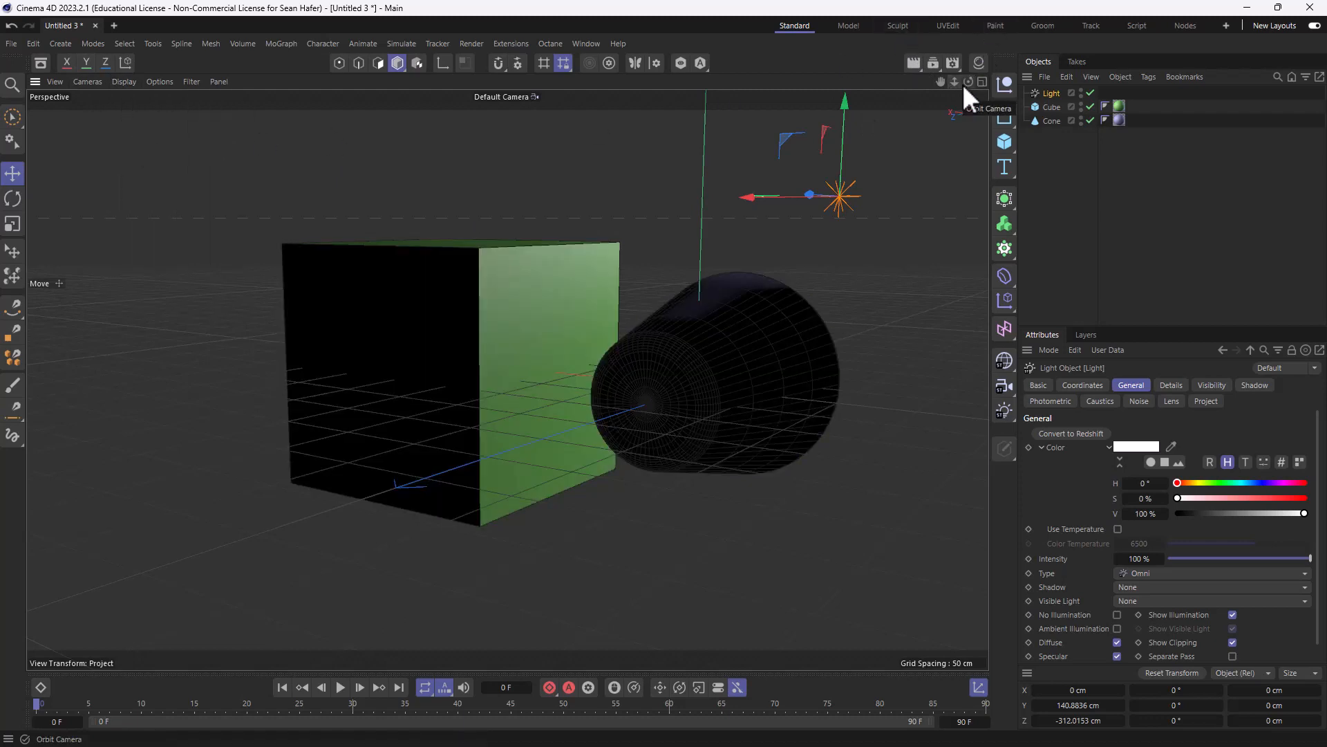
# Step: Move the Light to about -178 cm on X and 246 cm on Z, and render the view
pyautogui.moveTo(968, 81); pyautogui.dragTo(969, 104)
pyautogui.moveTo(828, 160); pyautogui.dragTo(684, 261)
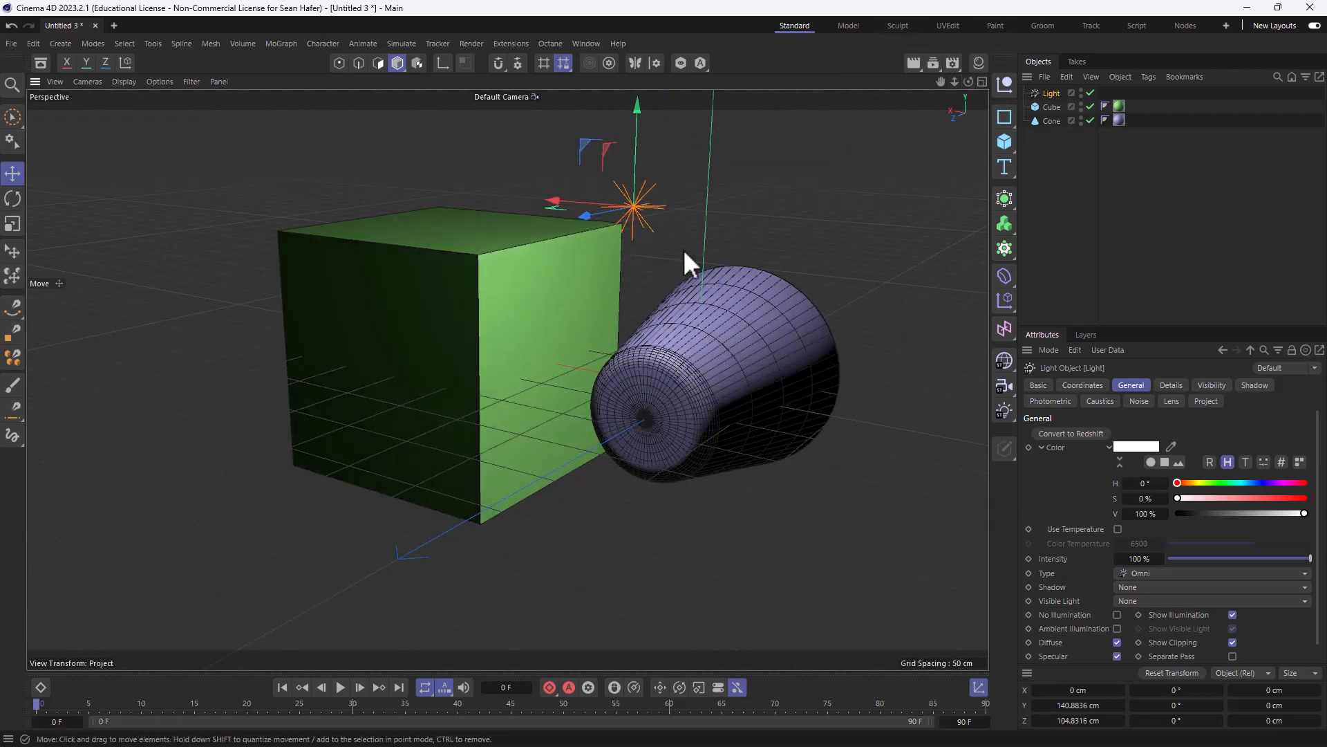
pyautogui.moveTo(591, 221); pyautogui.dragTo(782, 275)
pyautogui.click(912, 63)
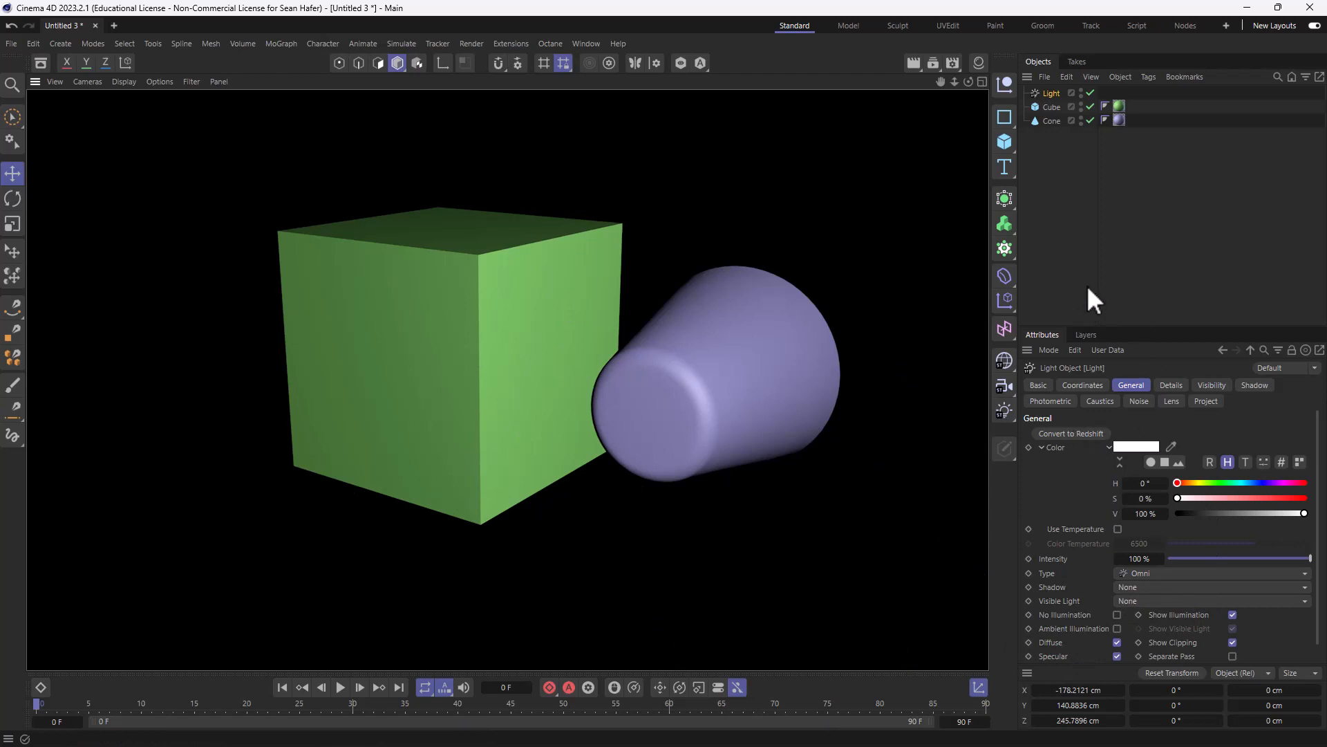
# Step: Set the Light's Shadow to Shadow Maps (Soft) and render the view to check the cast shadow
pyautogui.click(1046, 92)
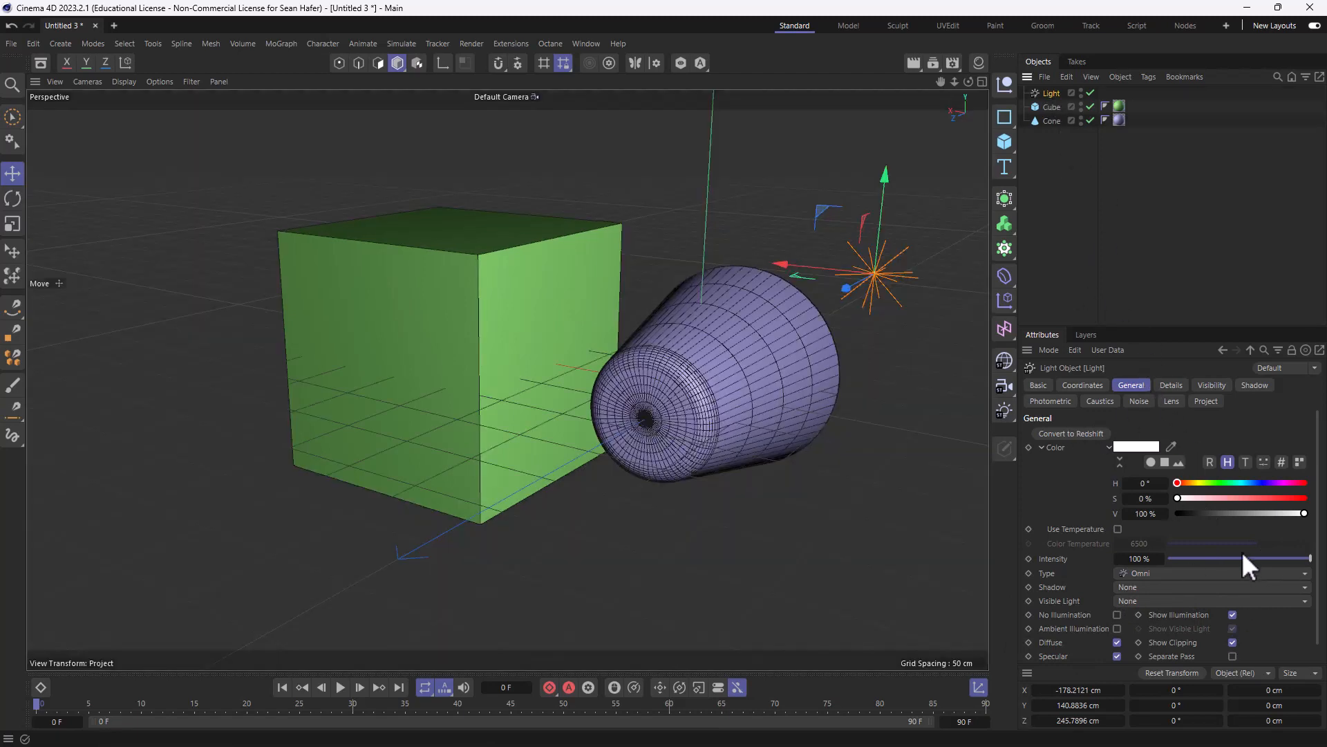
pyautogui.click(1199, 585)
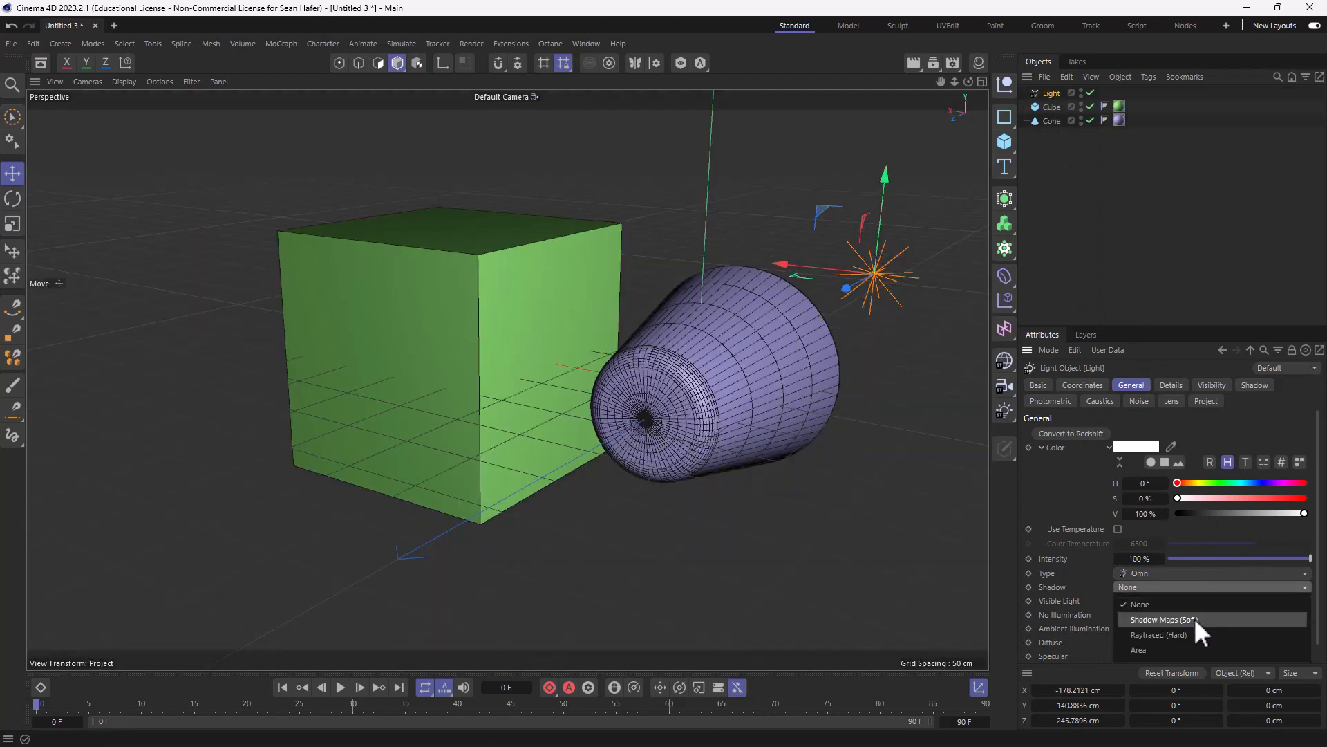
pyautogui.click(1193, 618)
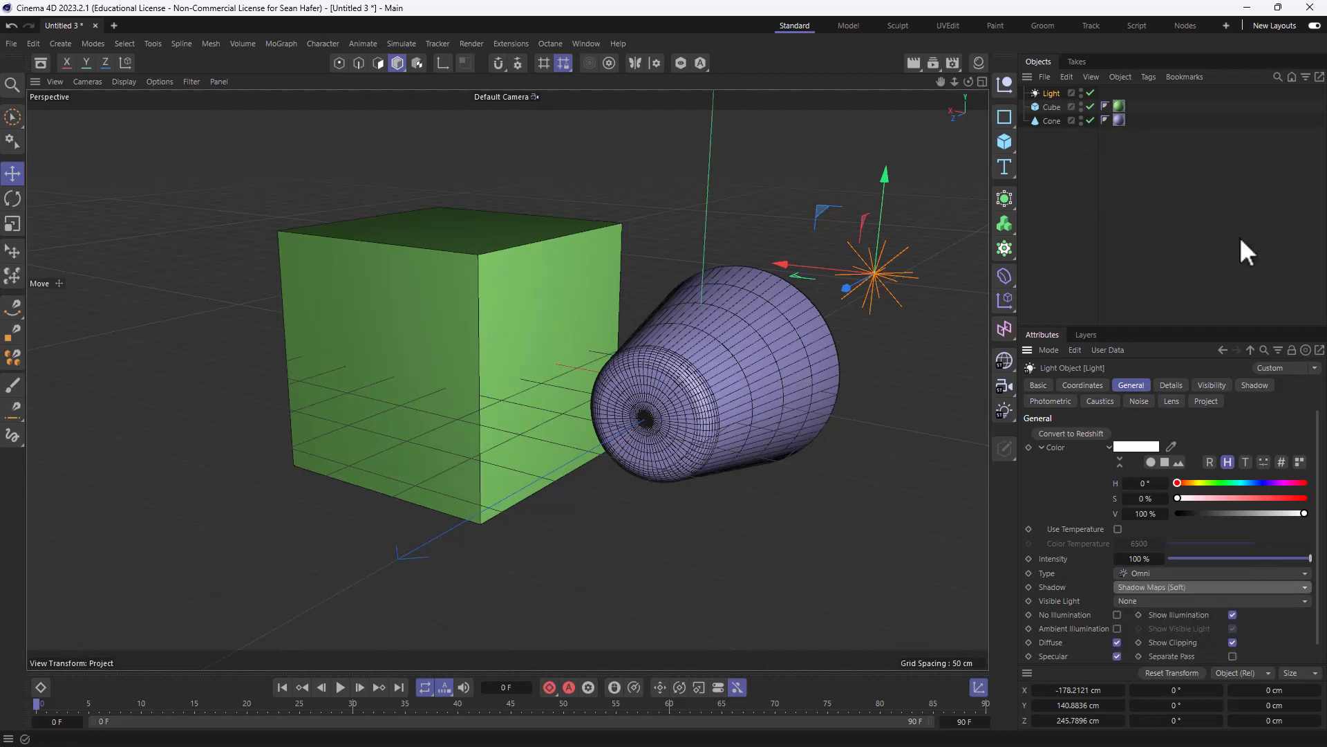
pyautogui.click(914, 63)
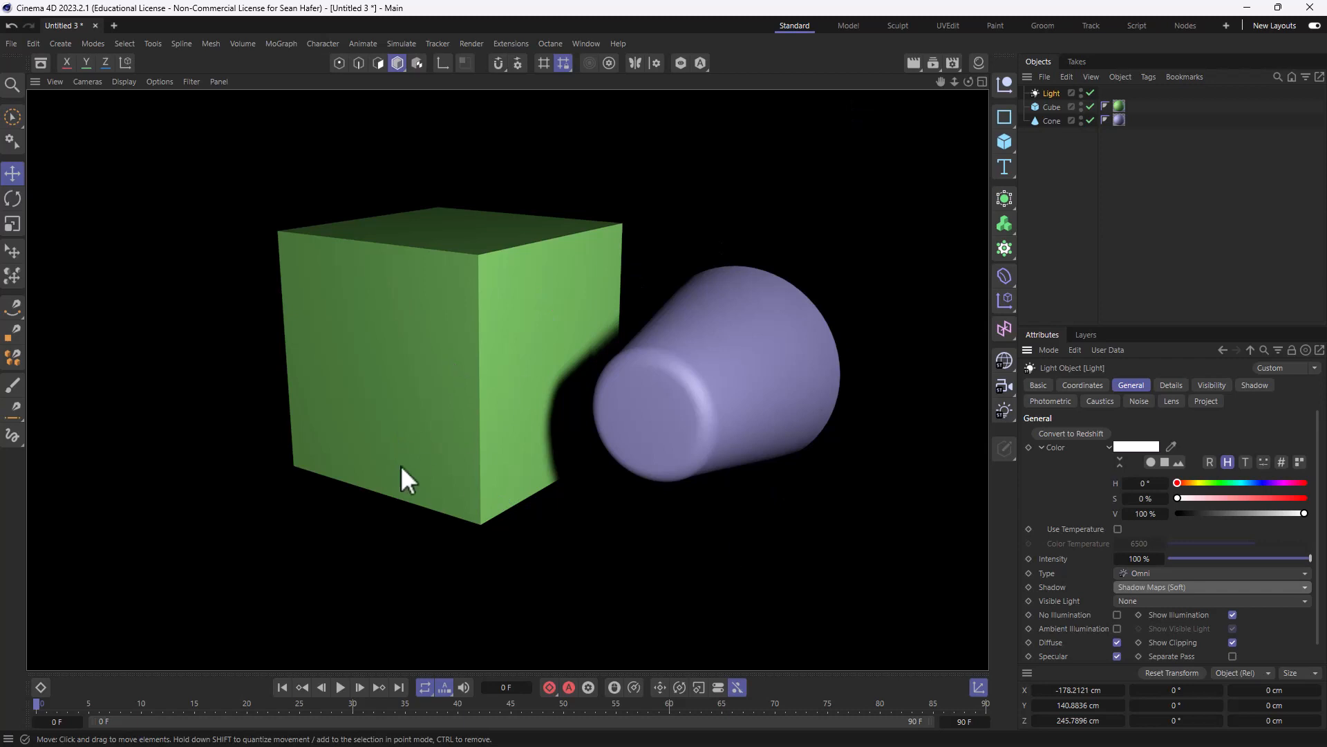
# Step: Set the render output size to 1000 pixels wide by 1000 pixels high, and close the render settings
pyautogui.click(953, 63)
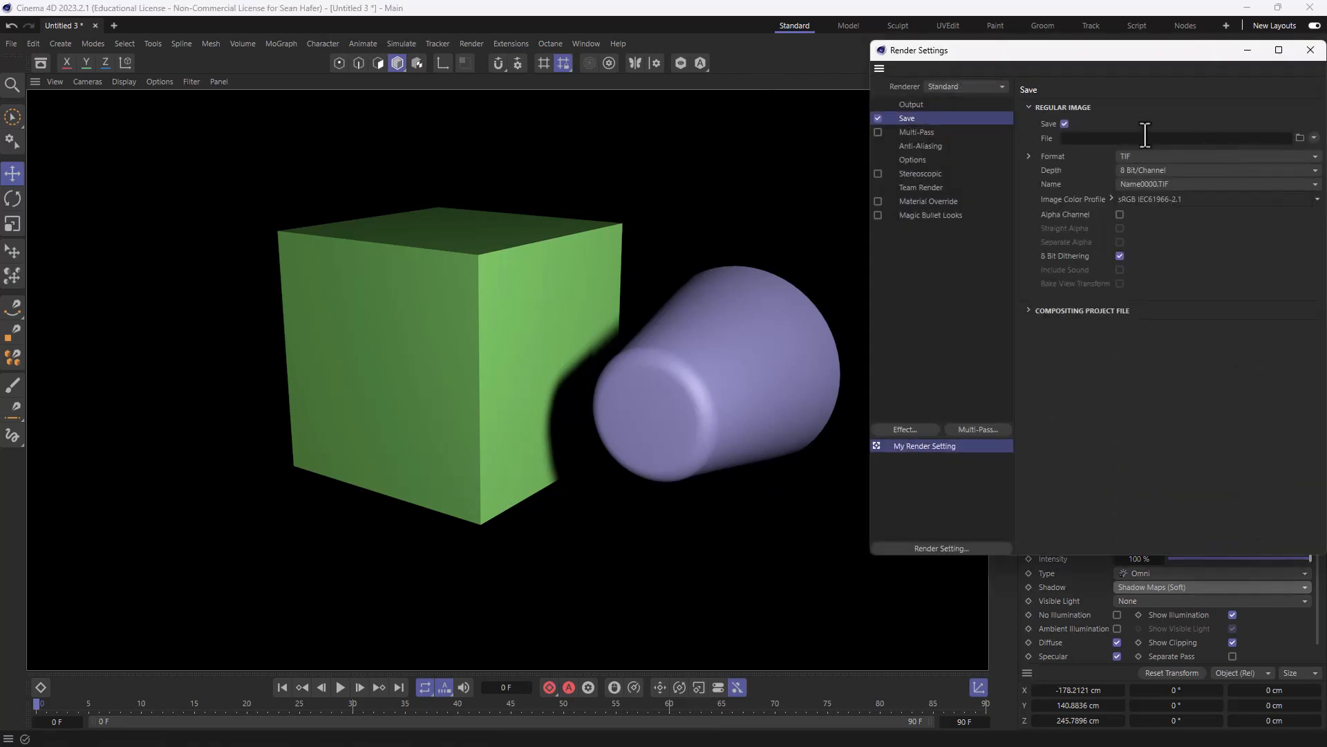
pyautogui.click(913, 104)
pyautogui.click(1120, 123)
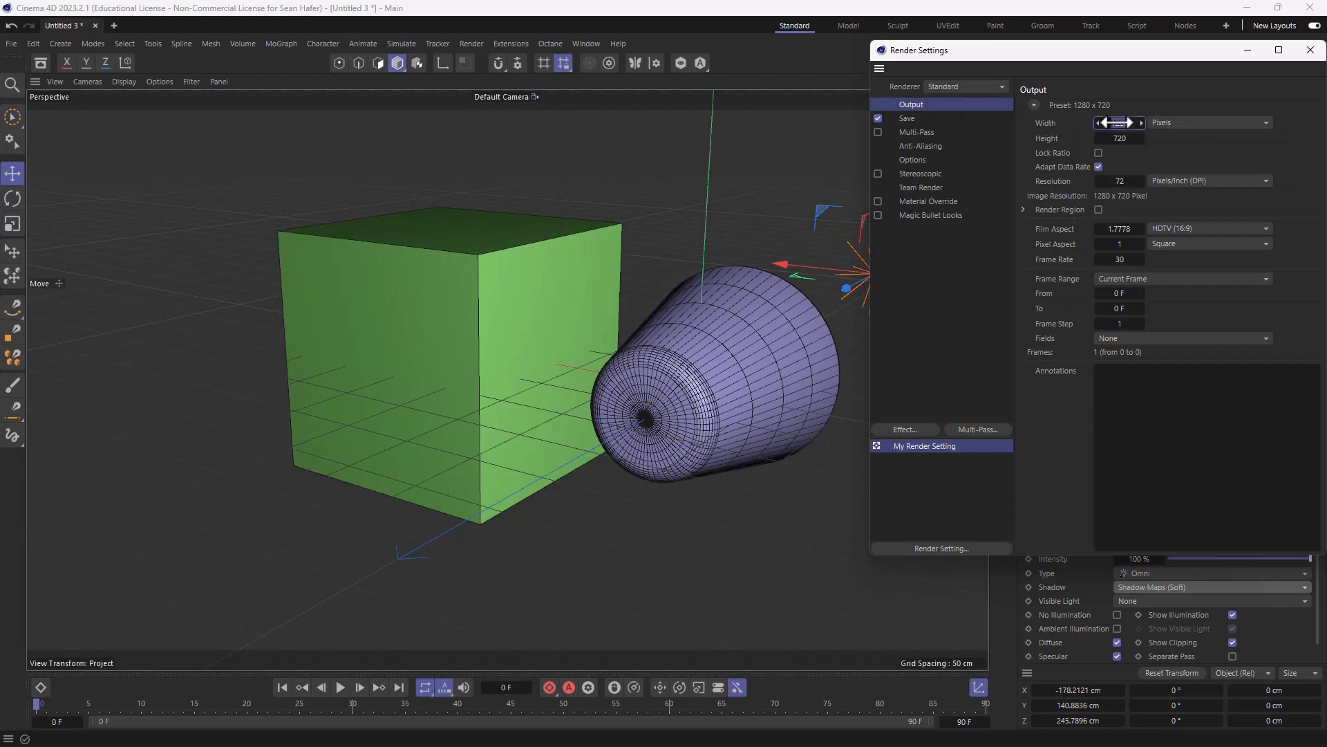
pyautogui.write('19')
pyautogui.press('Return')
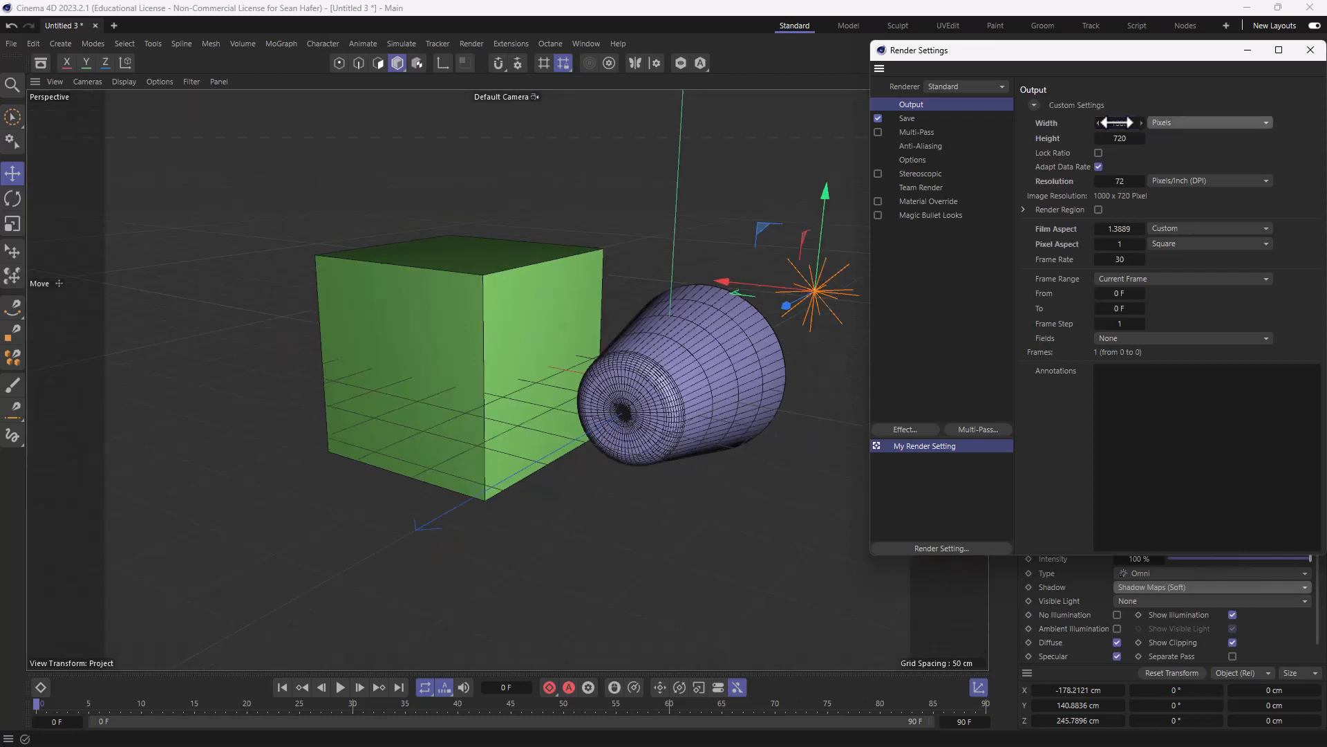
pyautogui.press('Tab')
pyautogui.write('1000')
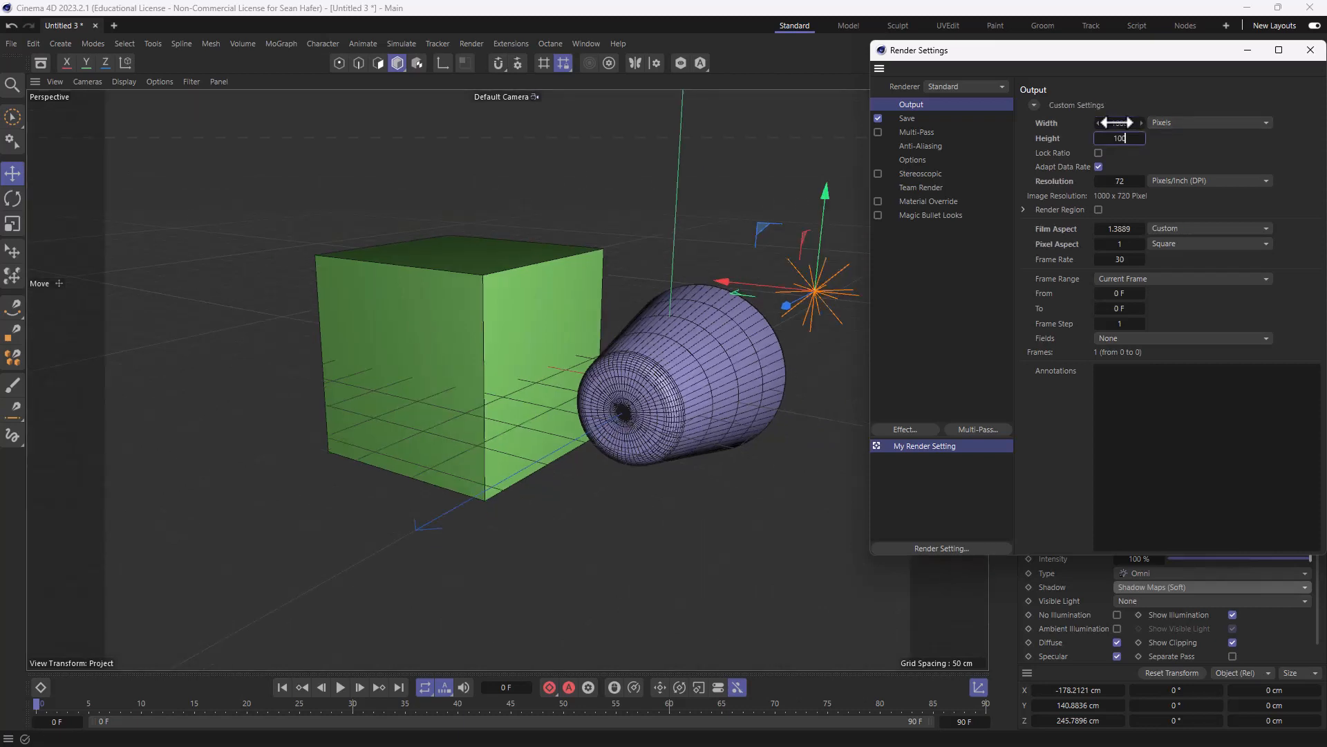
pyautogui.press('Return')
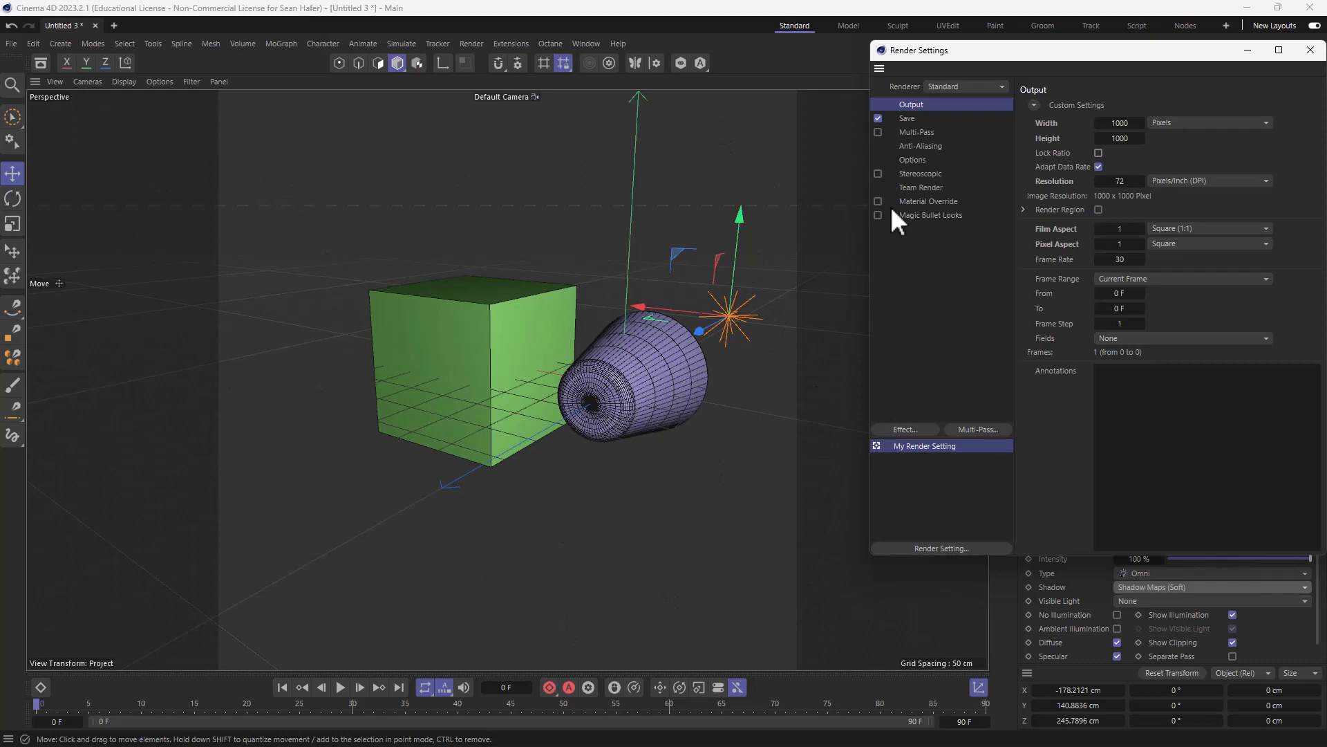
pyautogui.moveTo(1120, 50); pyautogui.dragTo(1060, 122)
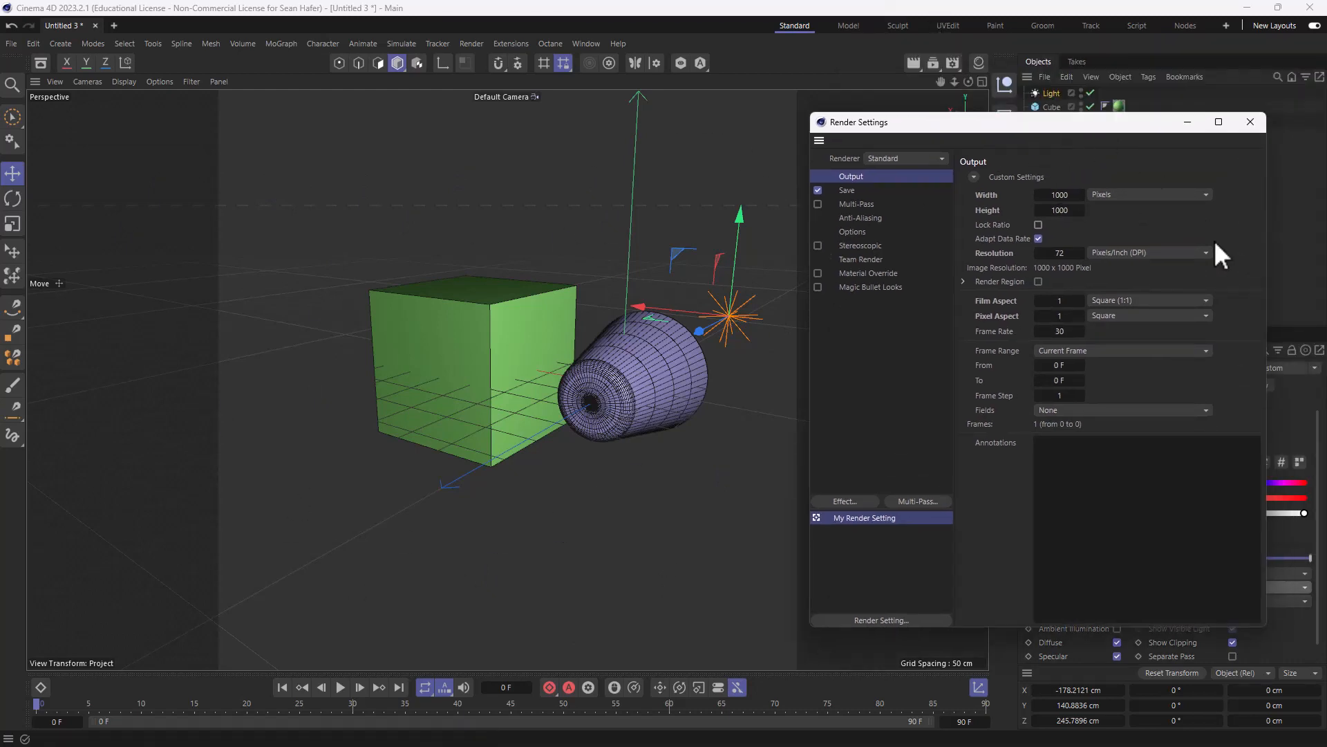
pyautogui.click(1249, 122)
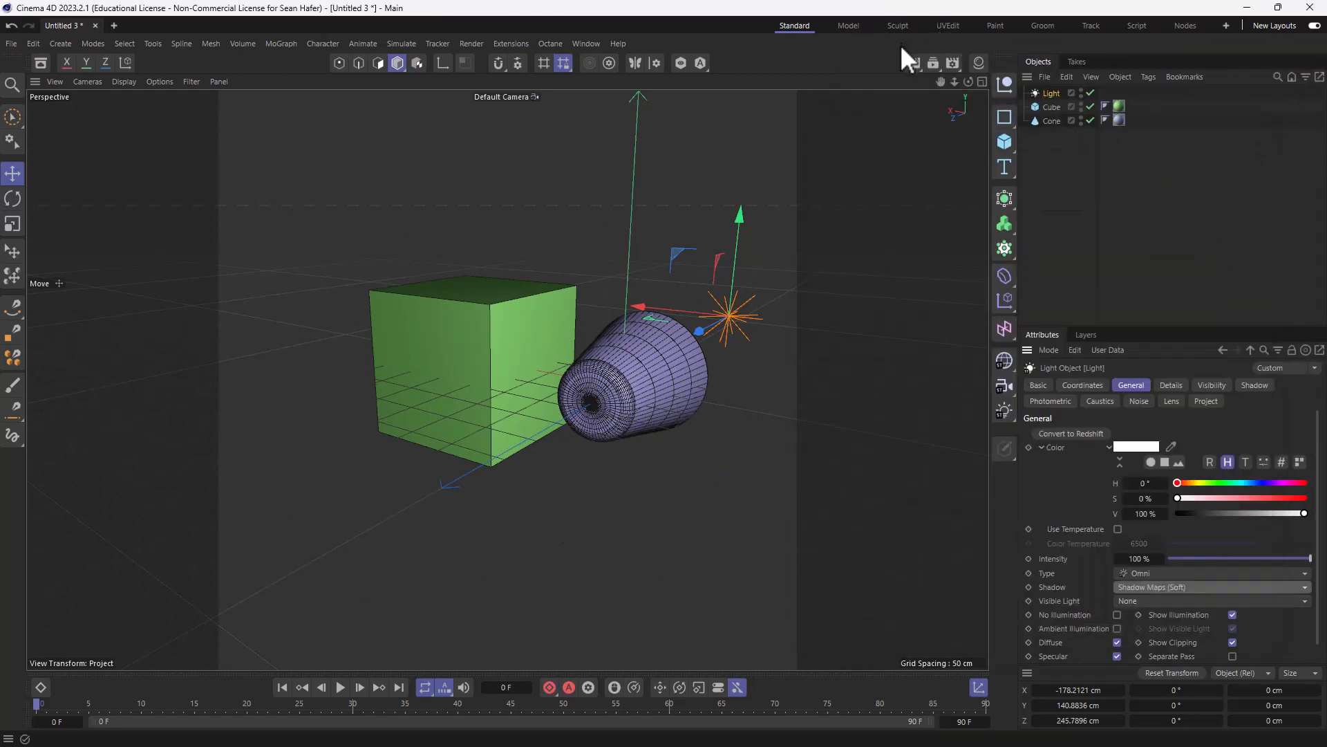
# Step: Frame the cube and cone larger in the perspective view, render to the Picture Viewer, and inspect the image
pyautogui.moveTo(943, 80)
pyautogui.mouseDown(button='right')
pyautogui.moveTo(1002, 80)
pyautogui.moveTo(946, 80)
pyautogui.mouseUp(button='right')
pyautogui.moveTo(942, 80); pyautogui.dragTo(905, 136)
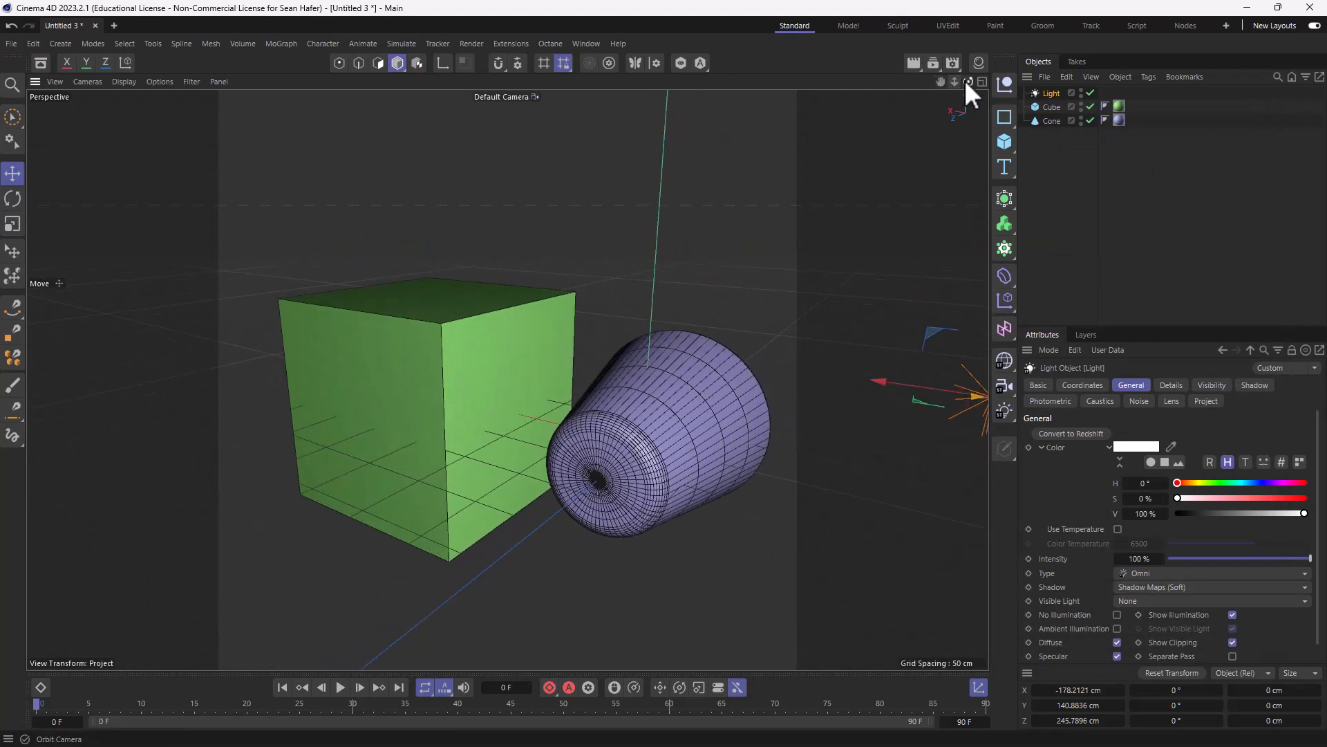
pyautogui.moveTo(968, 81)
pyautogui.mouseDown()
pyautogui.moveTo(985, 88)
pyautogui.moveTo(958, 86)
pyautogui.moveTo(969, 83)
pyautogui.mouseUp()
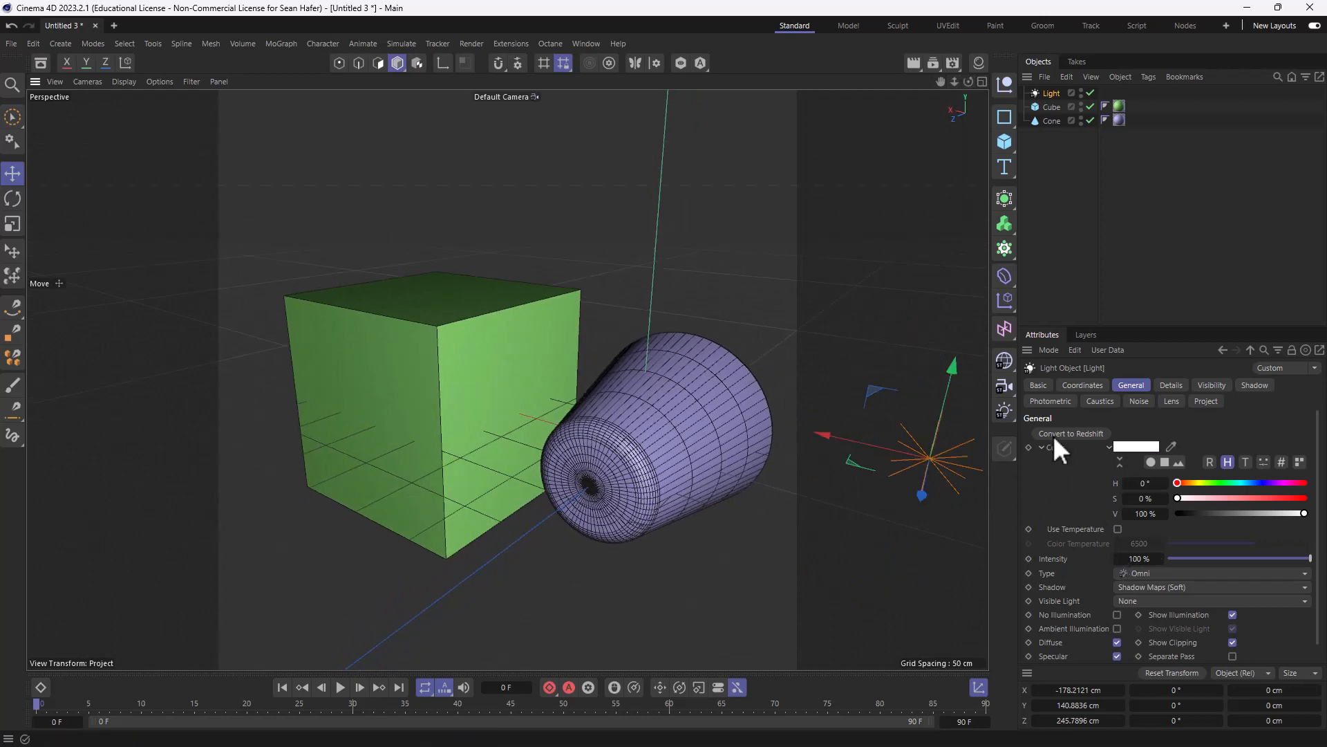
pyautogui.click(934, 63)
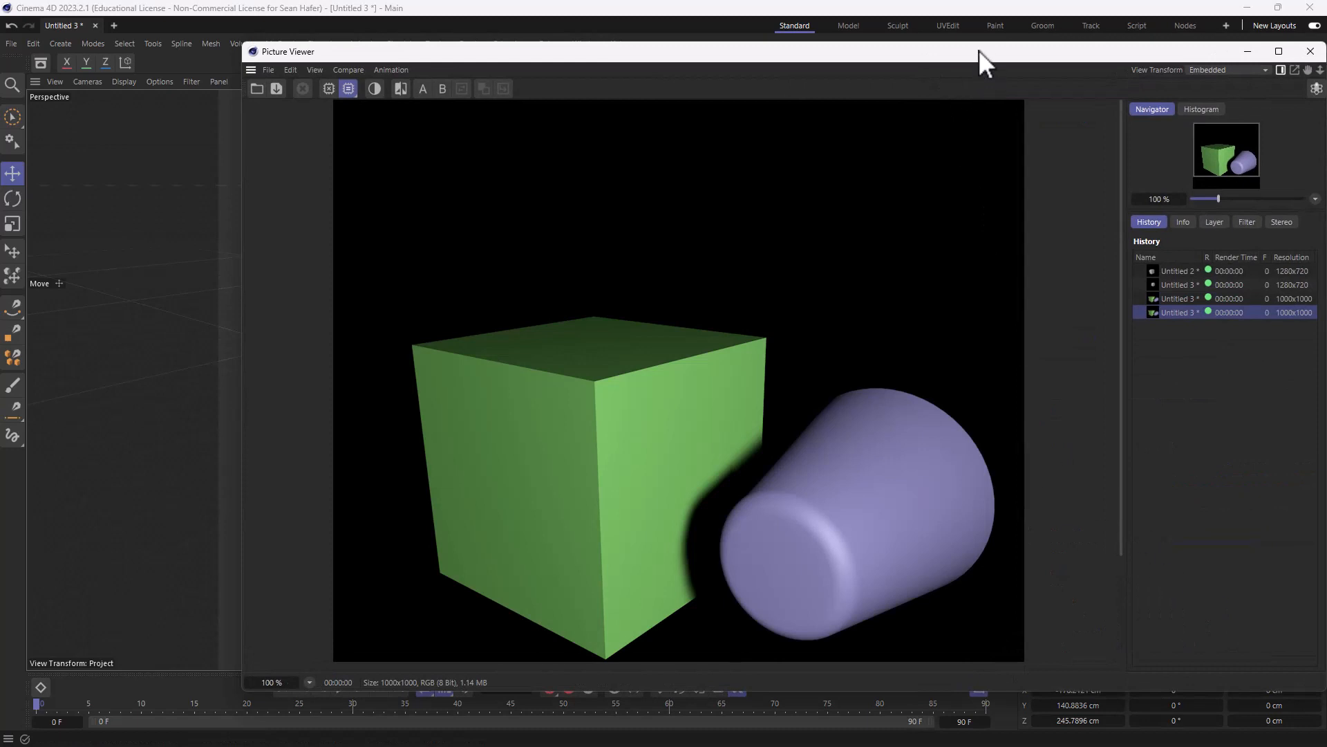
pyautogui.moveTo(979, 50); pyautogui.dragTo(892, 38)
pyautogui.scroll(-2, 663, 409)
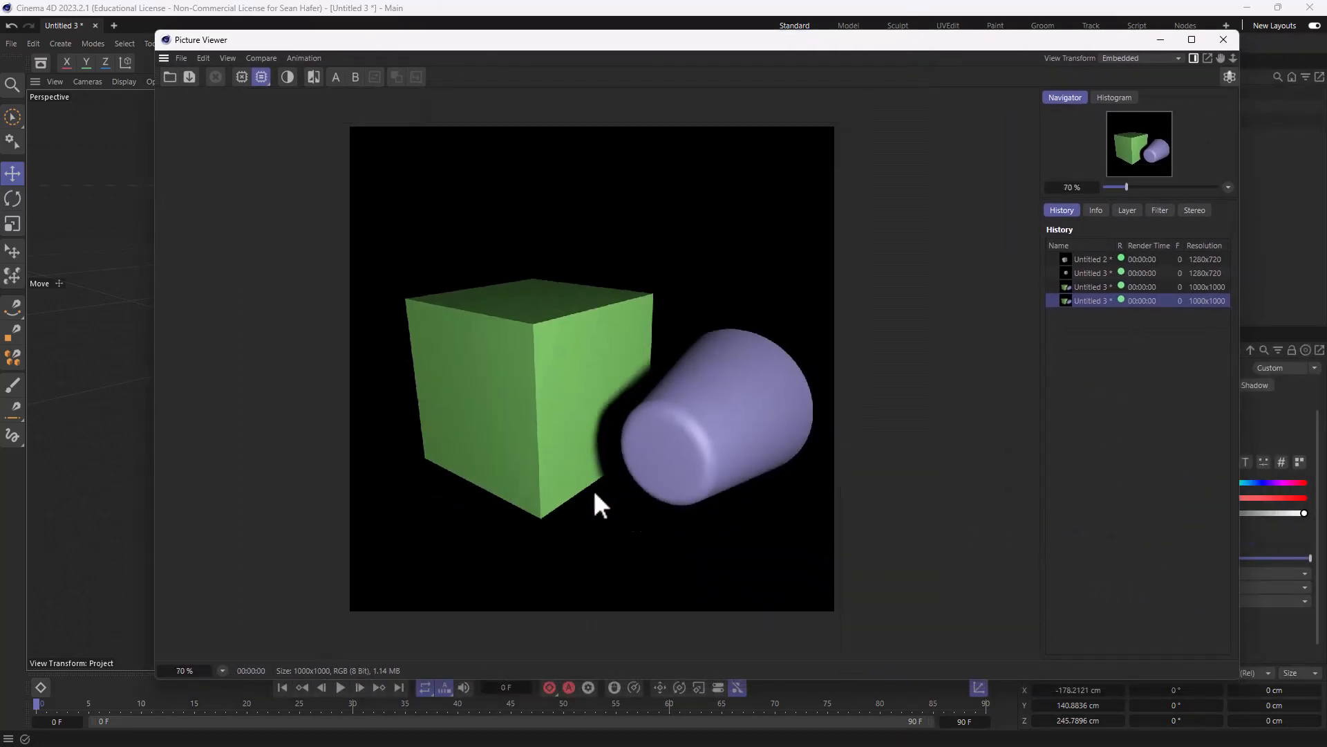
pyautogui.scroll(2, 592, 487)
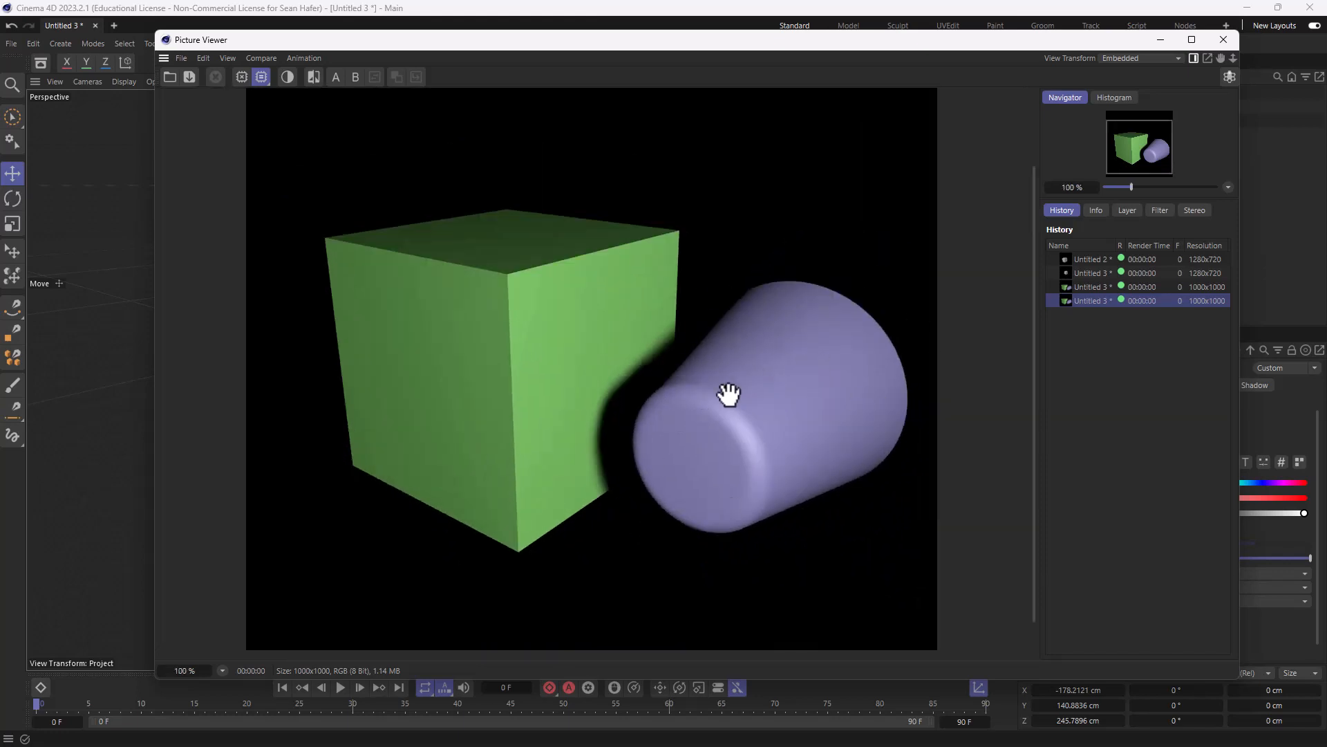
# Step: Start saving the rendered still image with JPG as its format
pyautogui.click(180, 58)
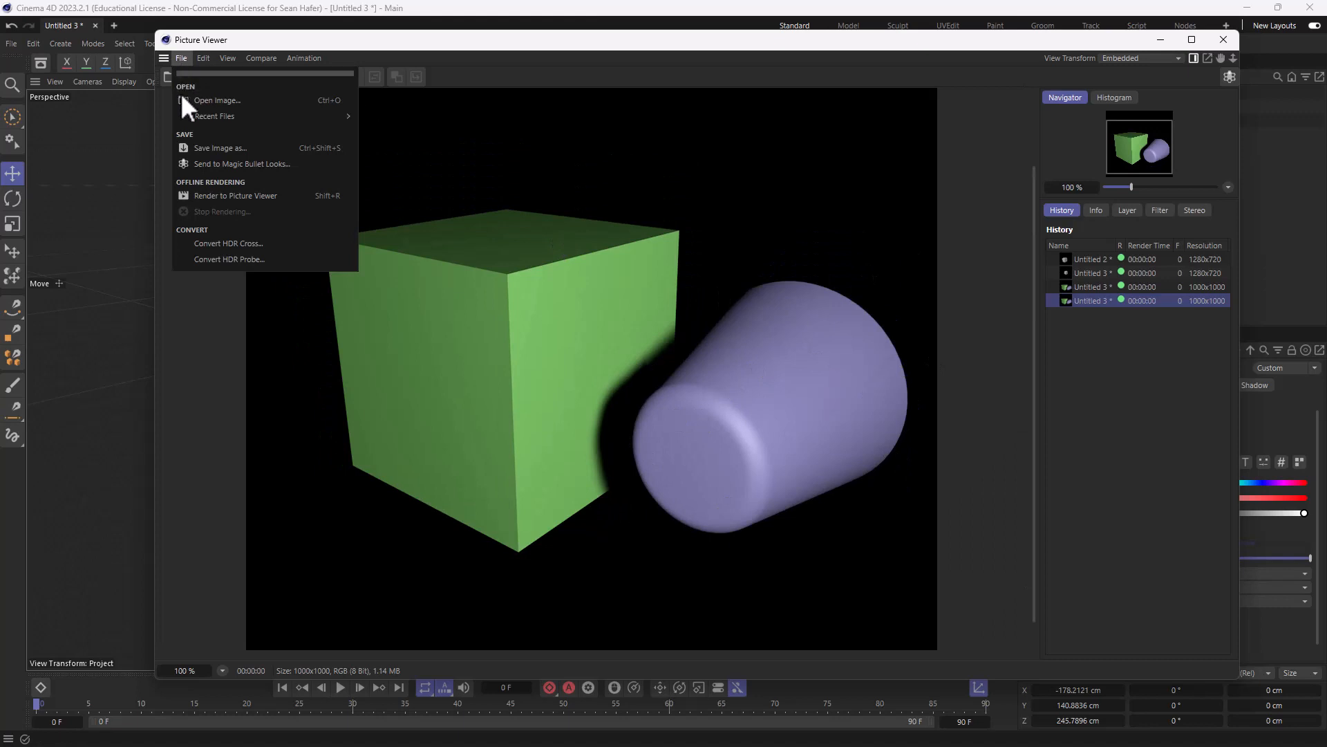
pyautogui.click(195, 148)
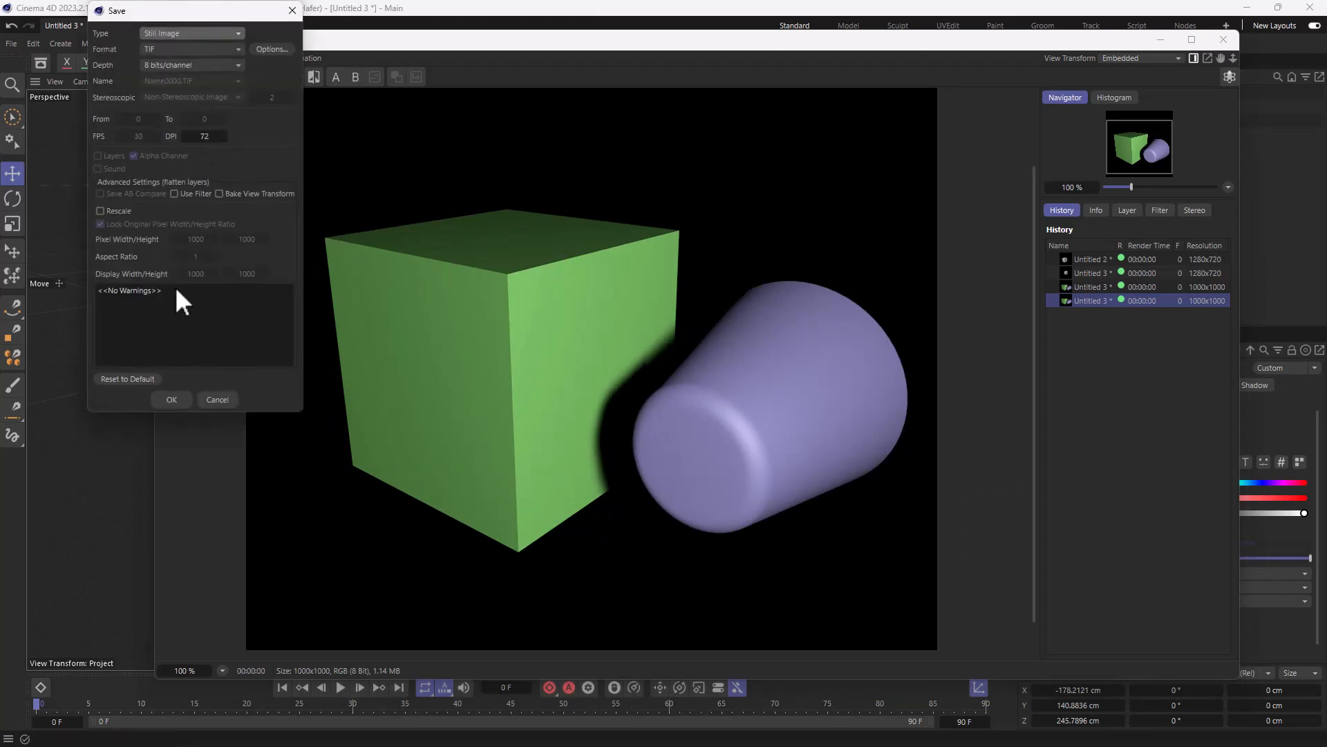
pyautogui.click(168, 52)
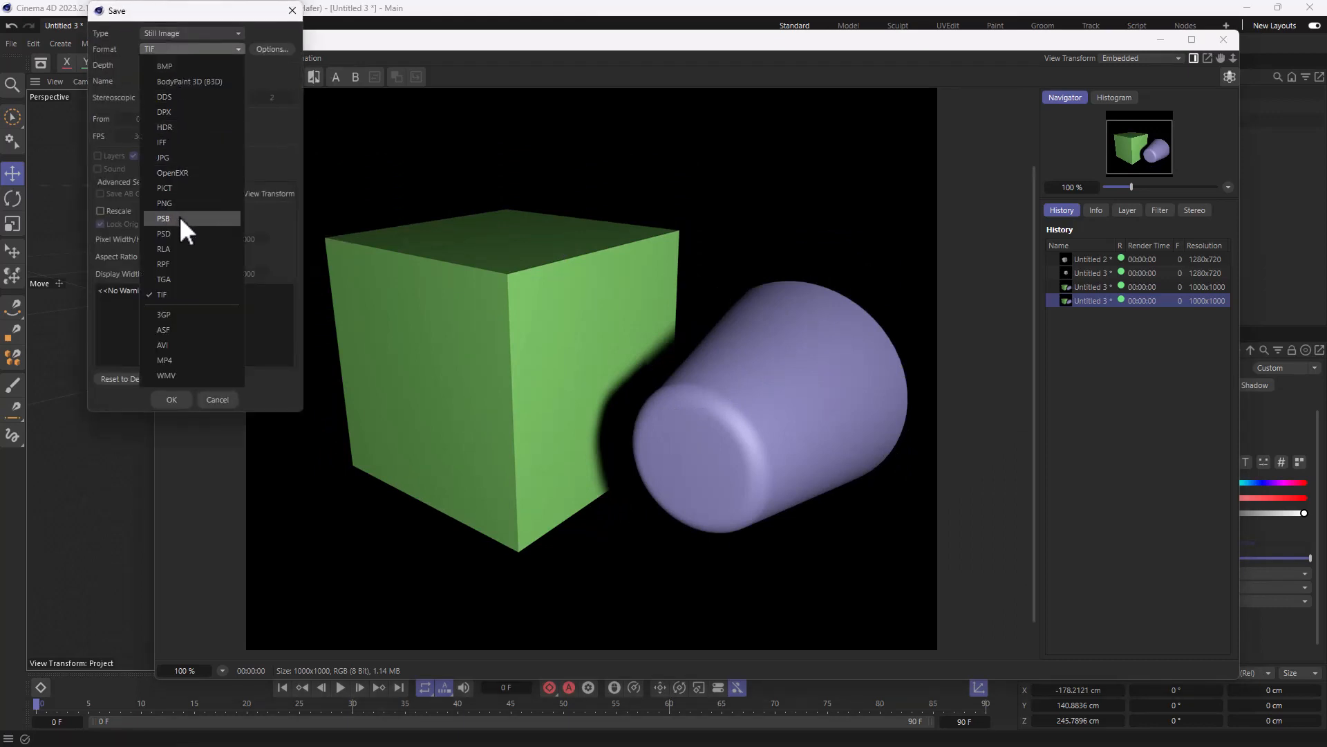
pyautogui.click(176, 157)
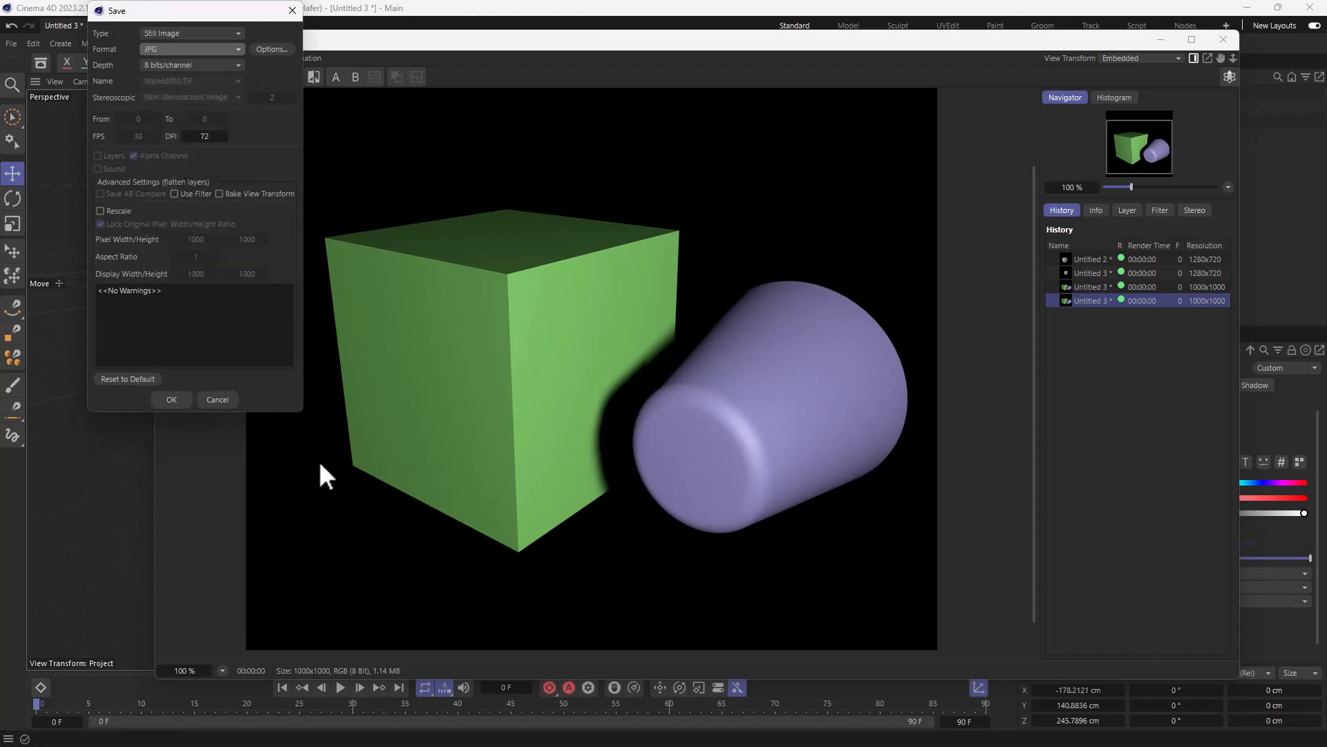
pyautogui.click(171, 401)
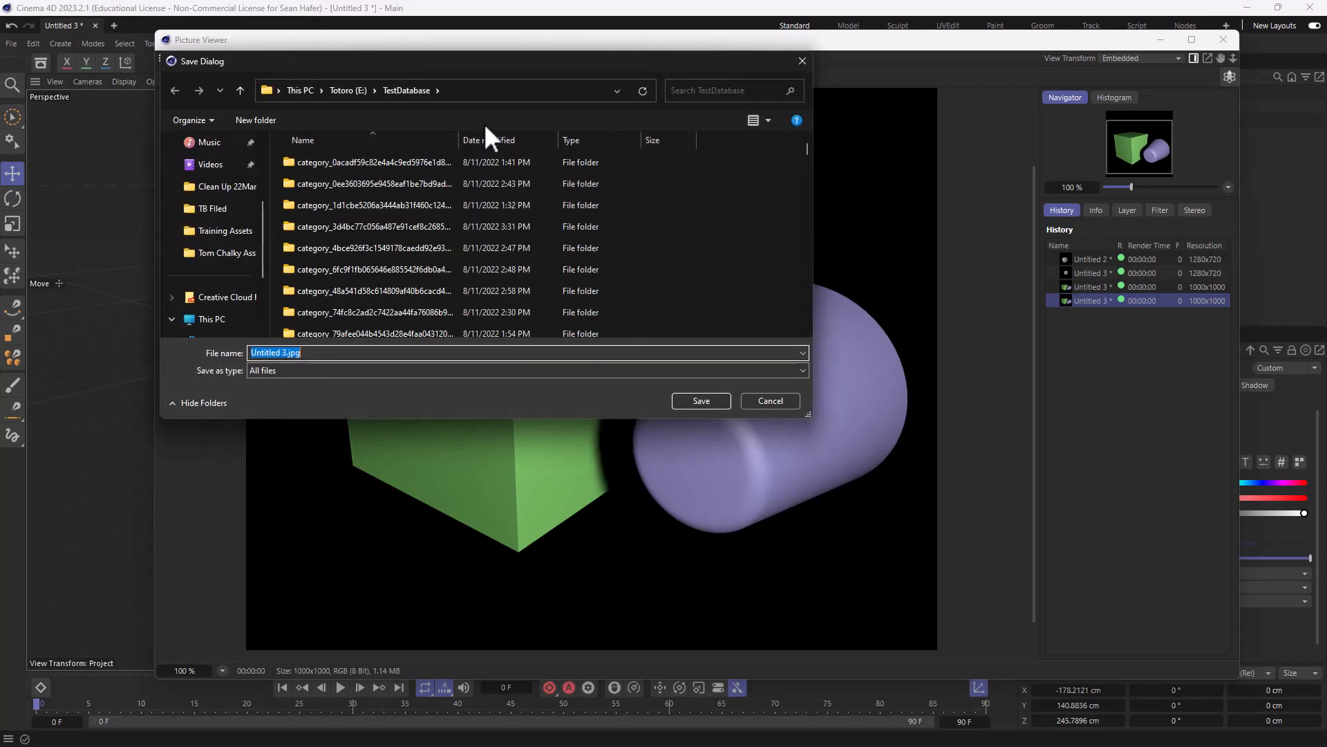
# Step: Save the JPG render to the Desktop under the file name Test
pyautogui.scroll(2, 220, 202)
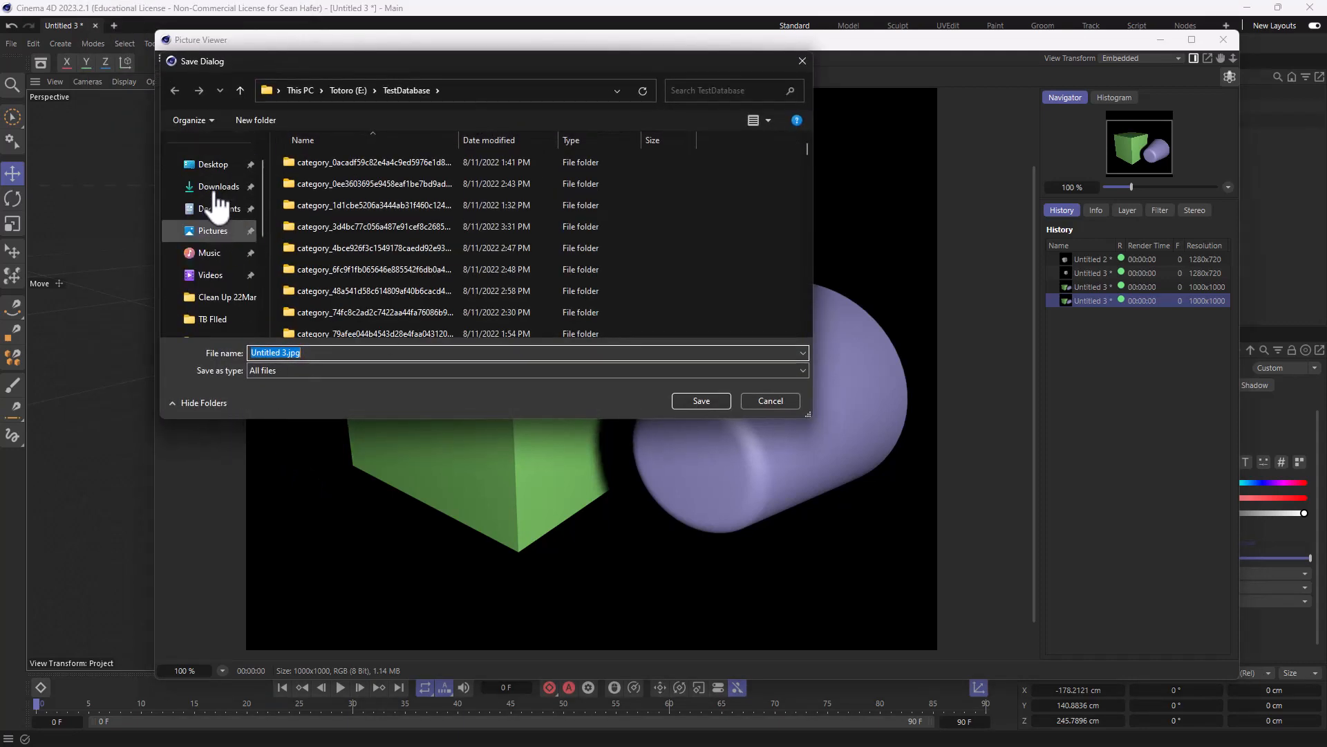
pyautogui.click(213, 166)
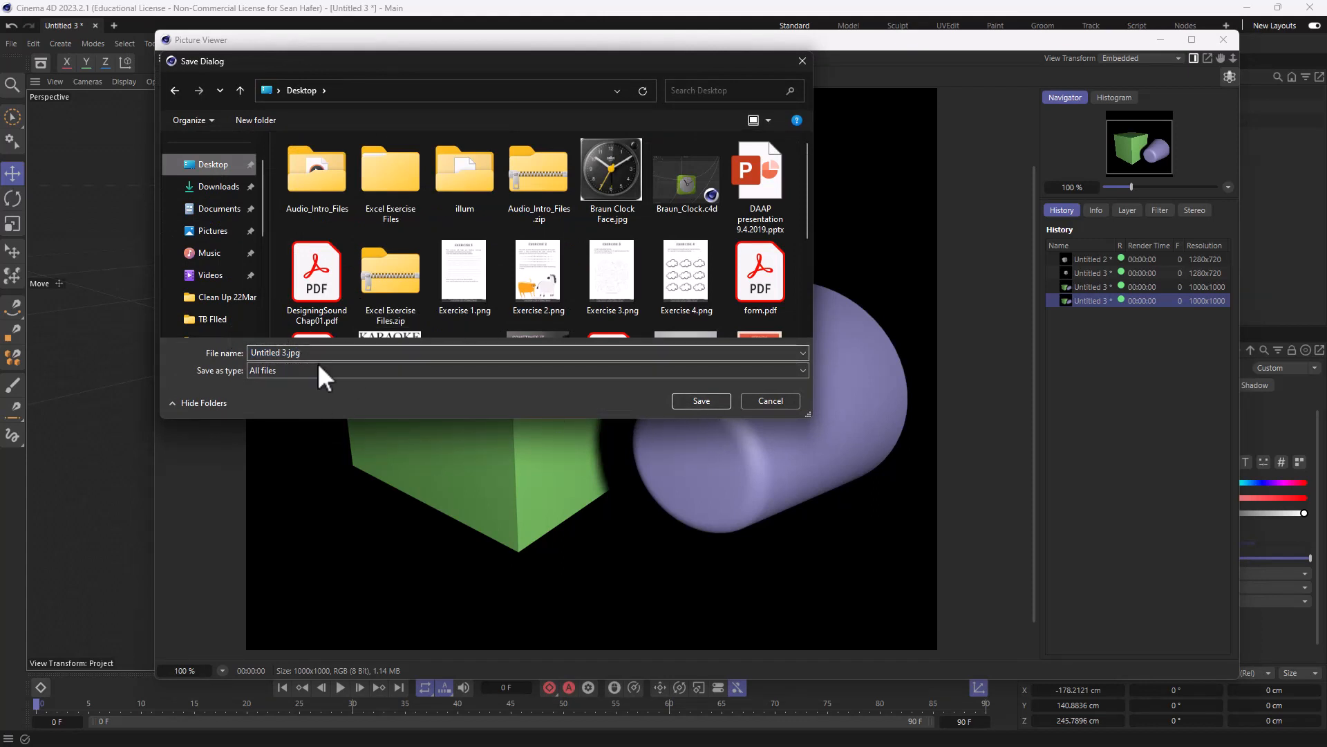
pyautogui.click(290, 353)
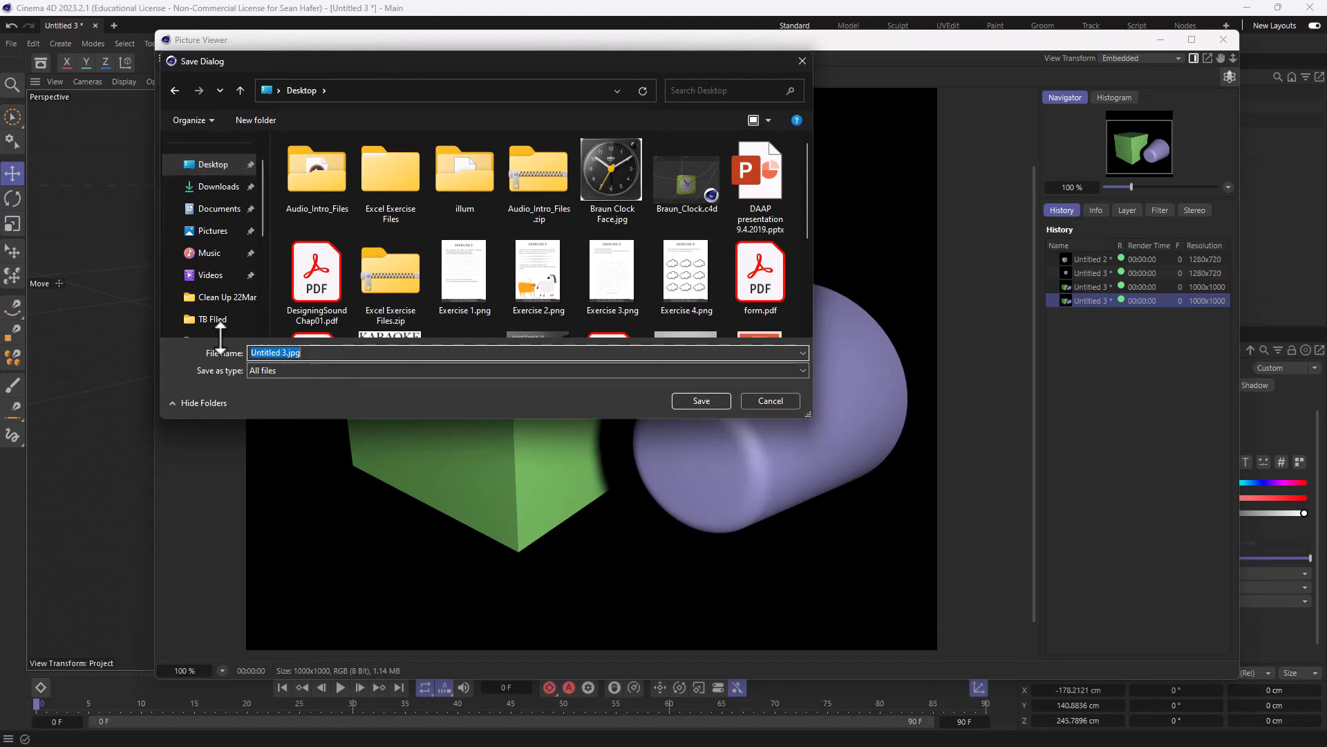
pyautogui.write('Test')
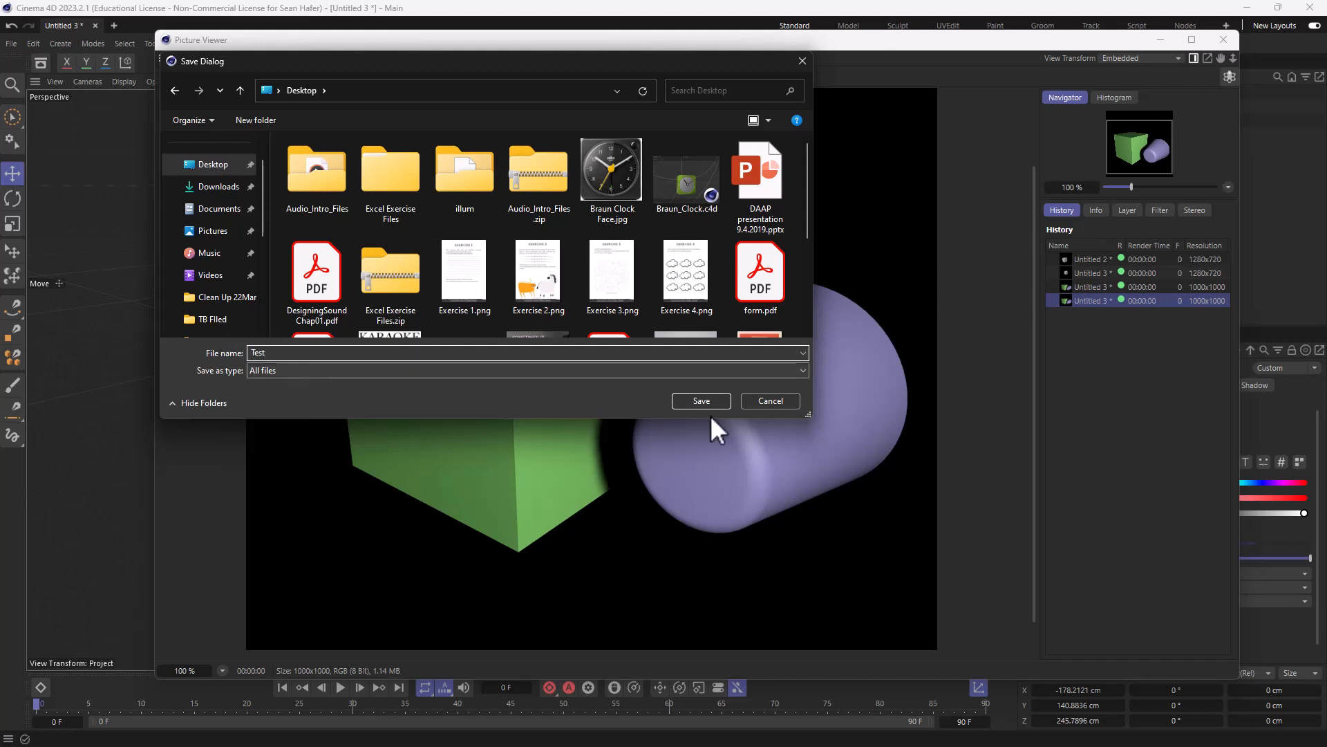
pyautogui.click(698, 401)
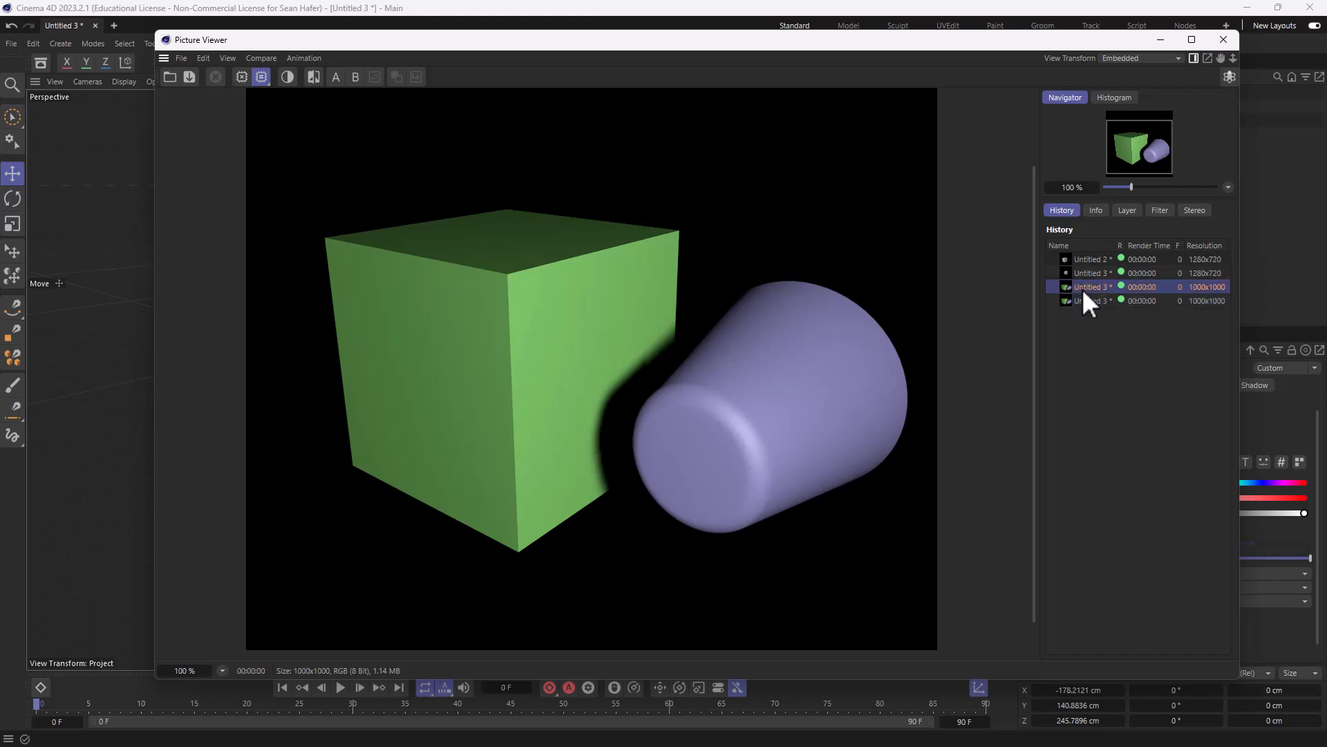
# Step: Compare the earlier renders in the Picture Viewer history, and close the viewer
pyautogui.click(1092, 273)
pyautogui.click(1095, 263)
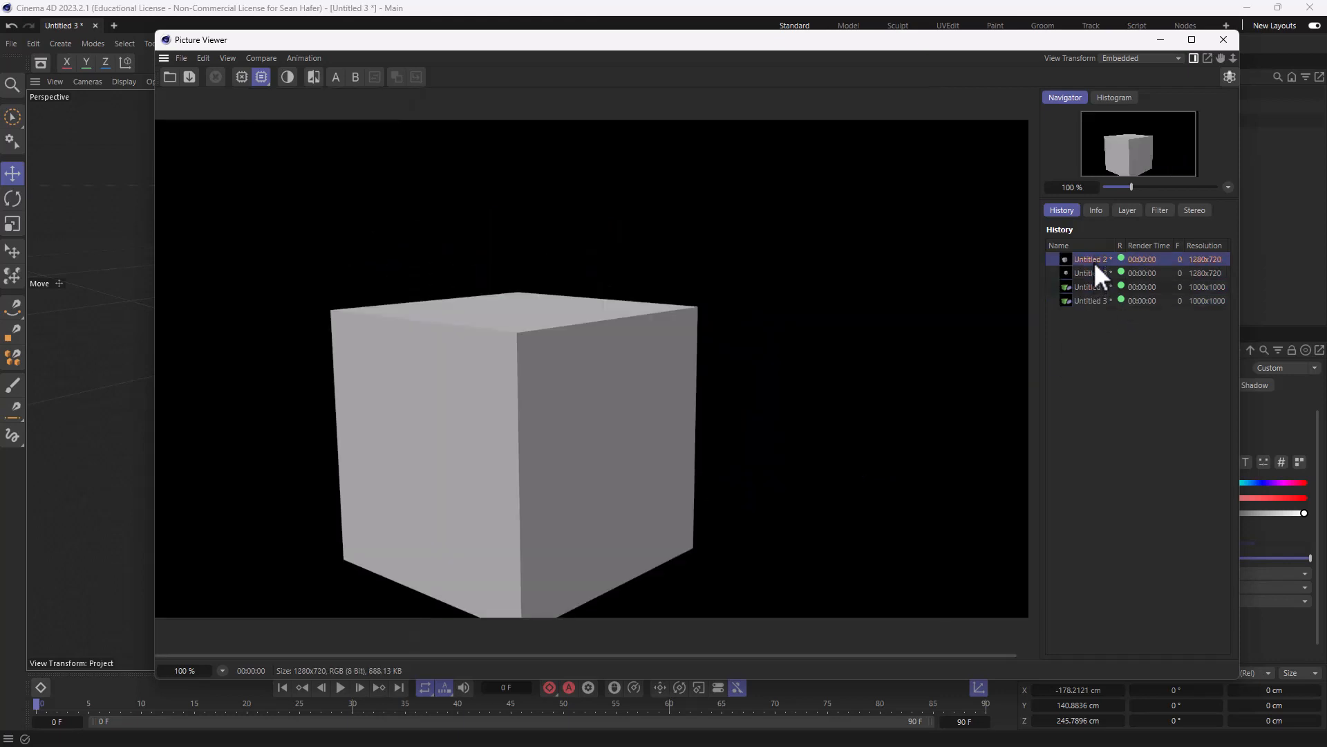
pyautogui.click(1087, 277)
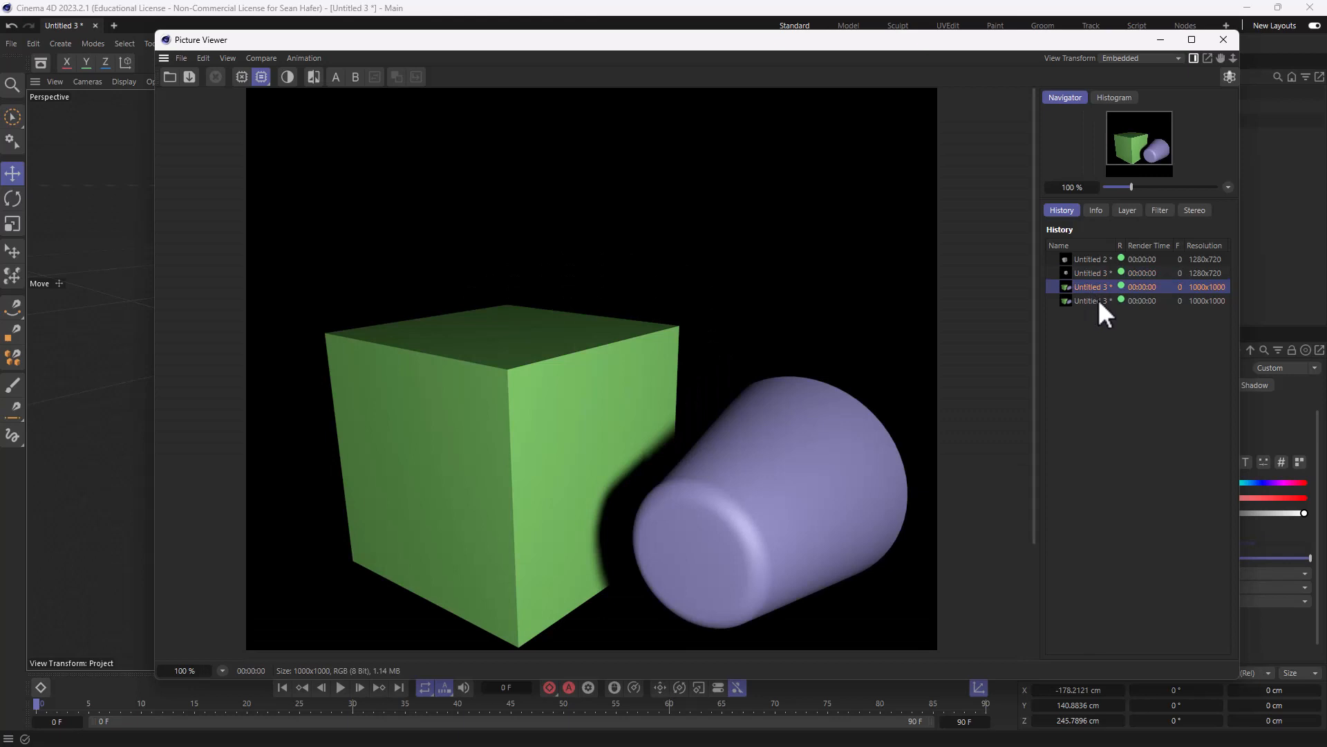
pyautogui.click(1099, 301)
pyautogui.click(1099, 284)
pyautogui.click(1102, 273)
pyautogui.click(1097, 260)
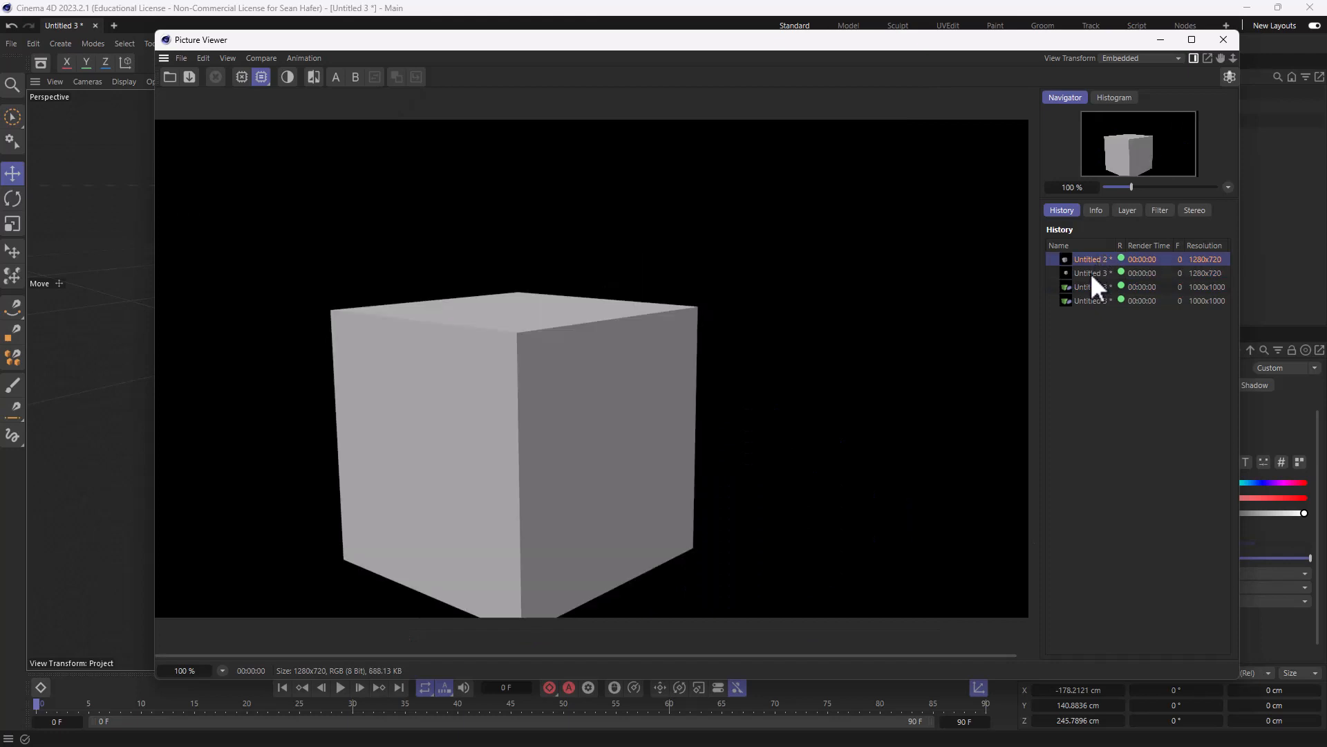
pyautogui.click(1090, 272)
pyautogui.click(1085, 286)
pyautogui.click(1090, 303)
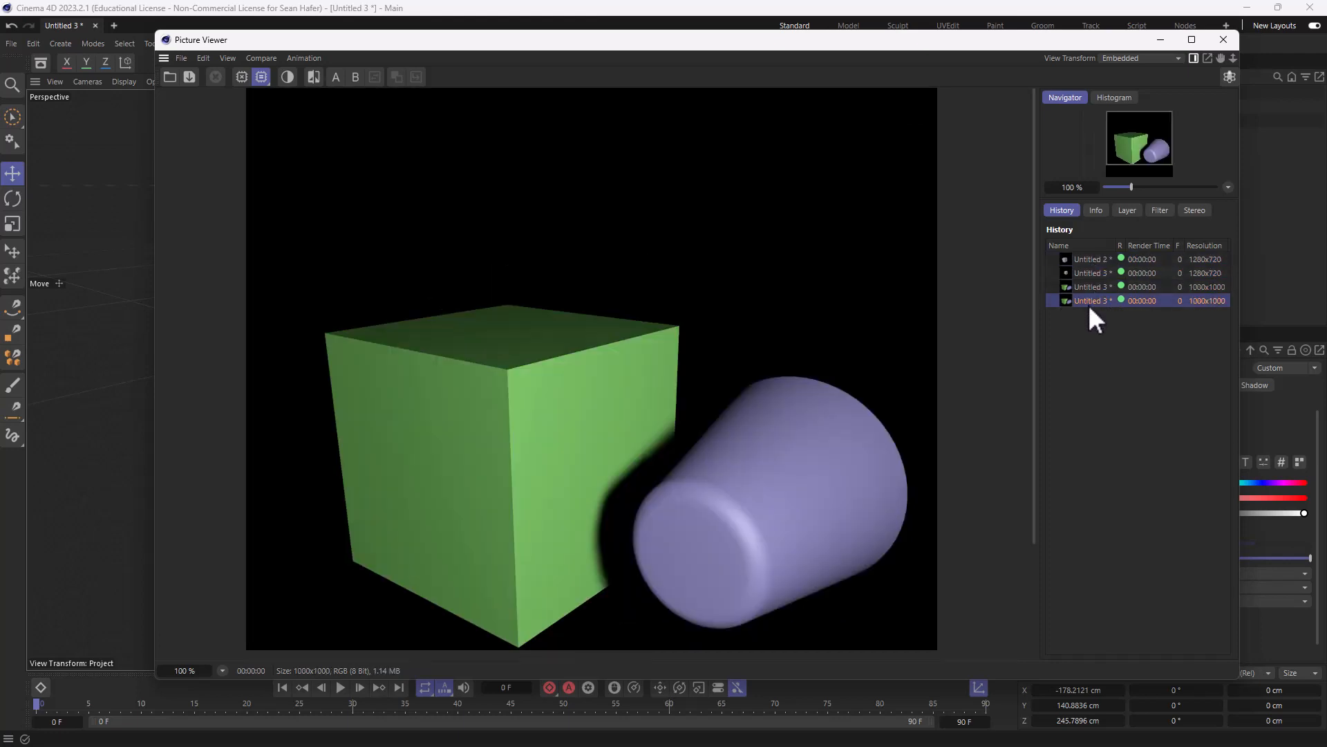
pyautogui.click(1221, 42)
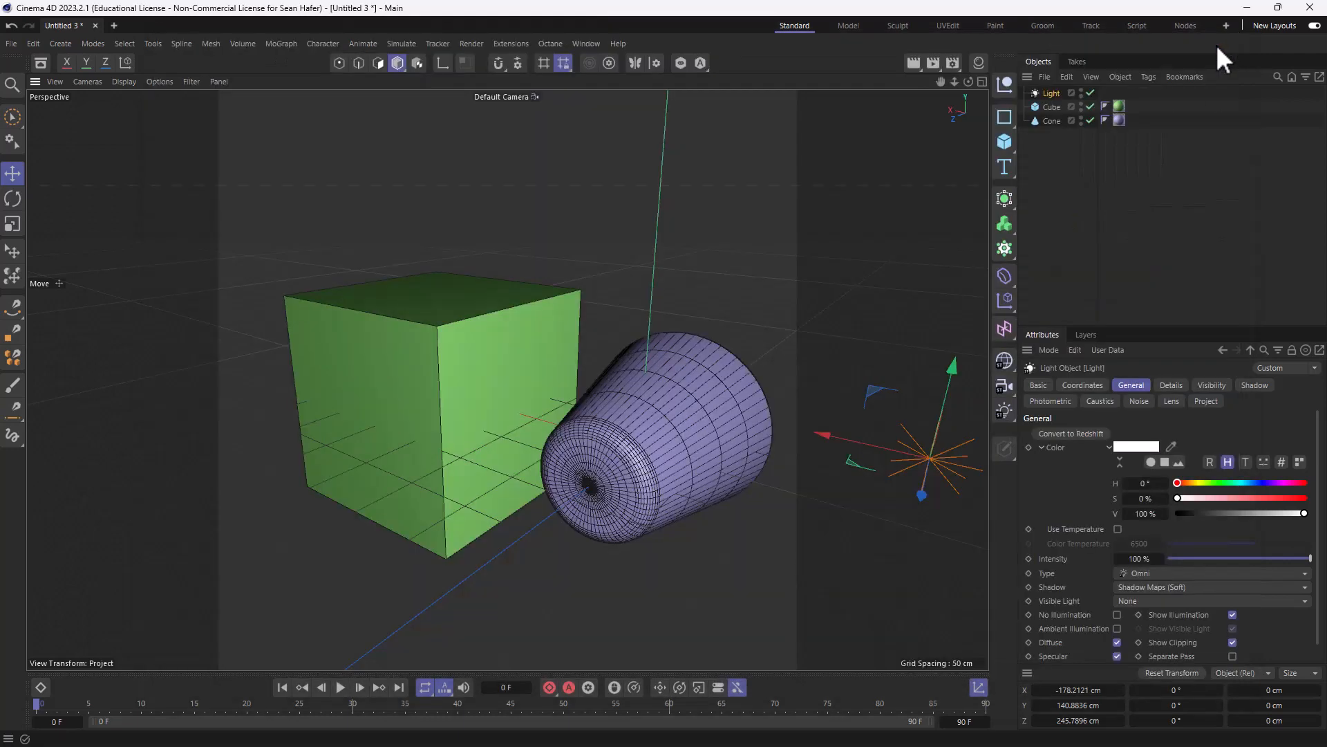
# Step: Review the Save options in the render settings, including the output file location, without choosing a file
pyautogui.click(952, 62)
pyautogui.click(912, 122)
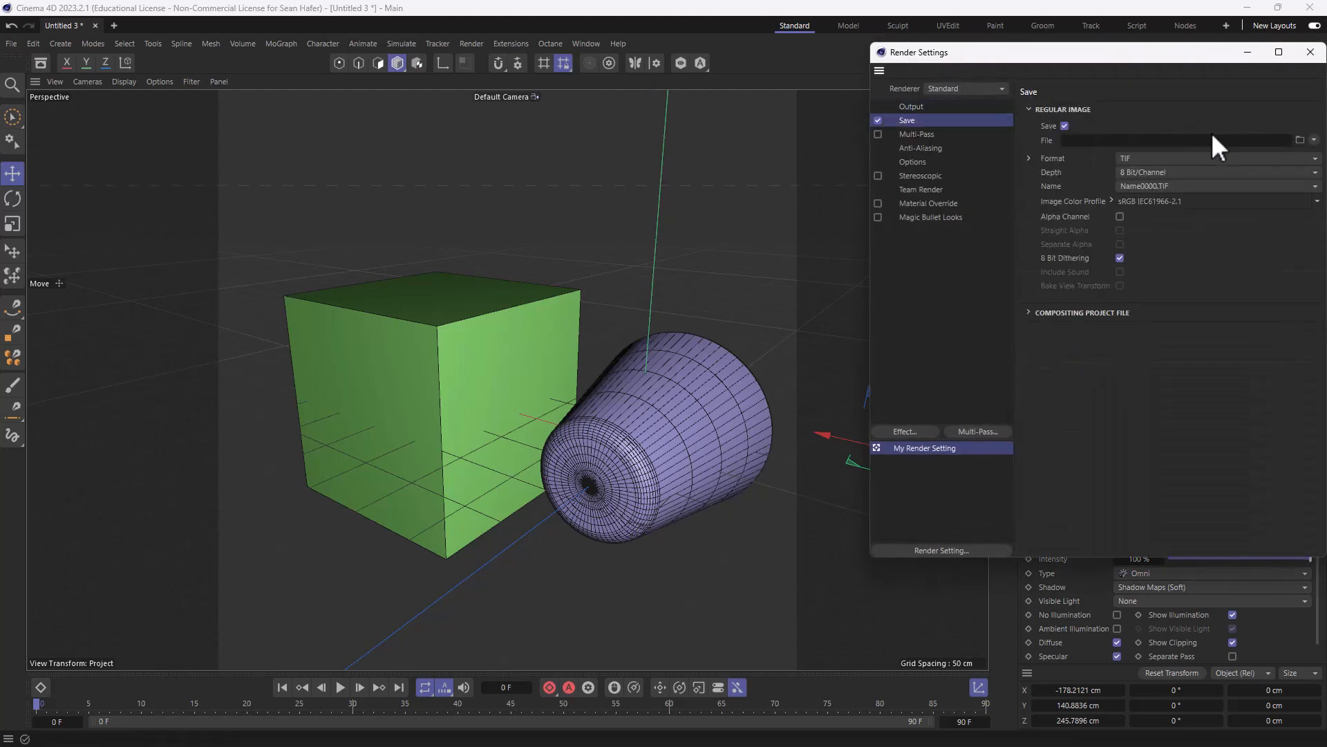
pyautogui.click(1300, 140)
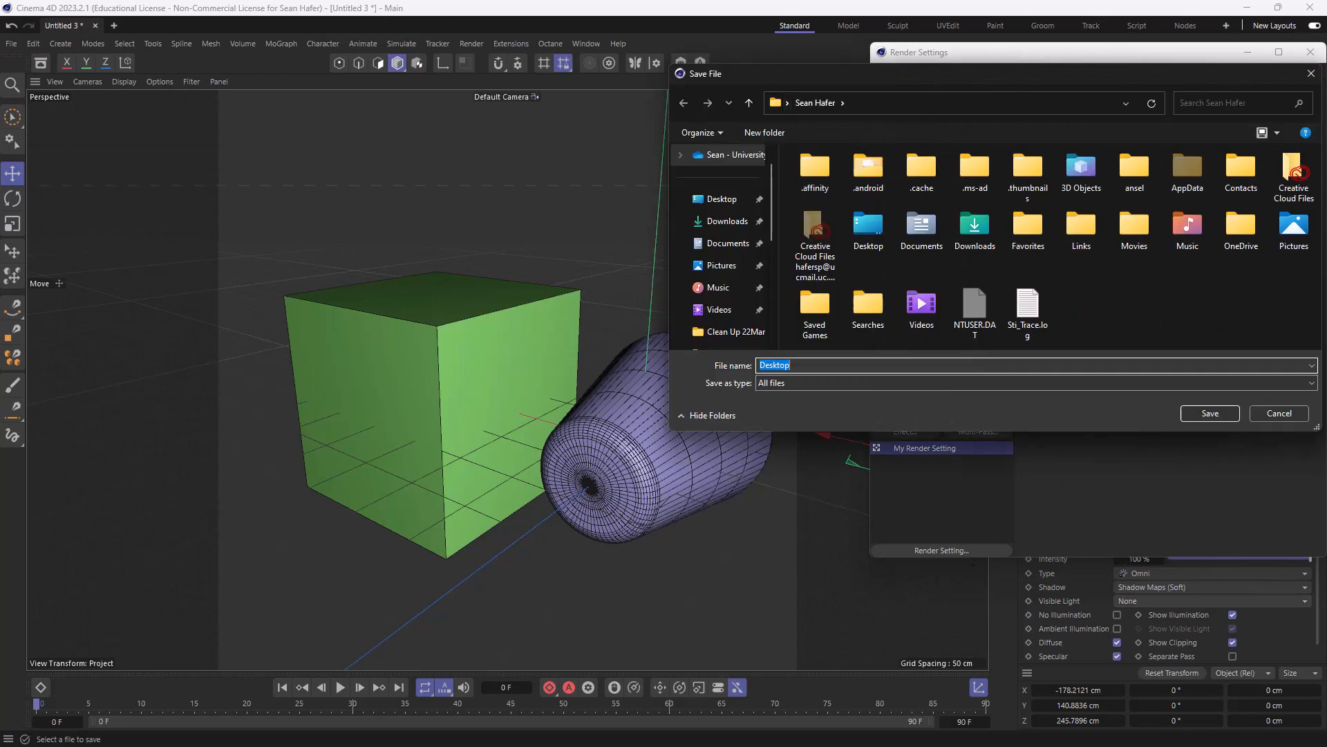
pyautogui.click(1311, 74)
pyautogui.click(810, 263)
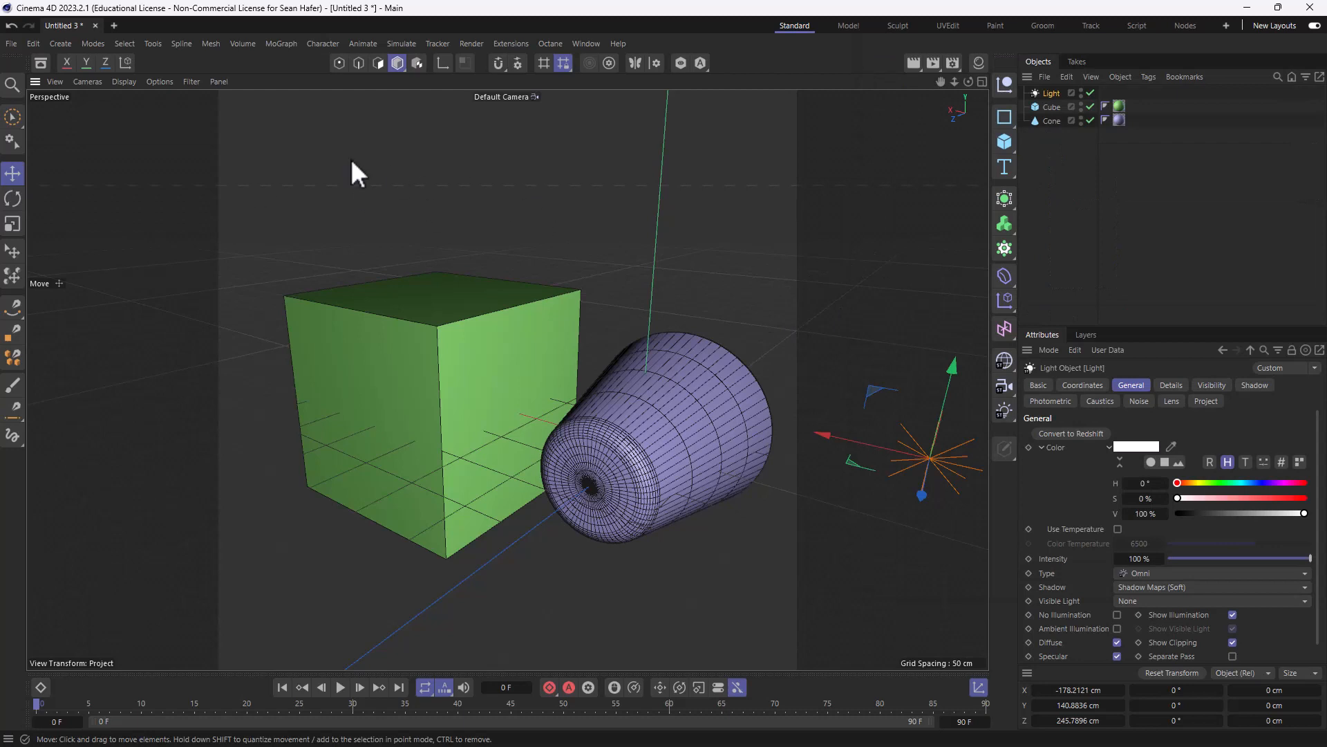
# Step: Save the project to the Desktop under the file name Test
pyautogui.click(11, 43)
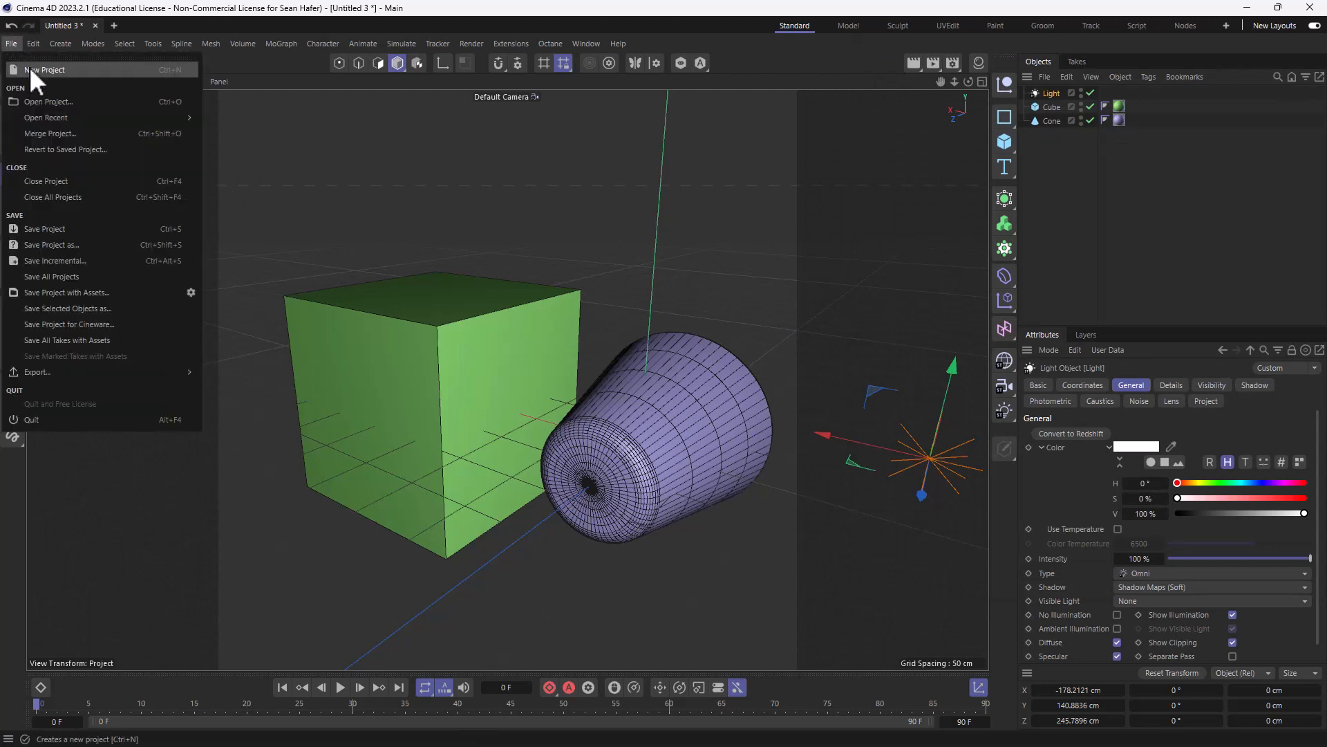
pyautogui.click(72, 244)
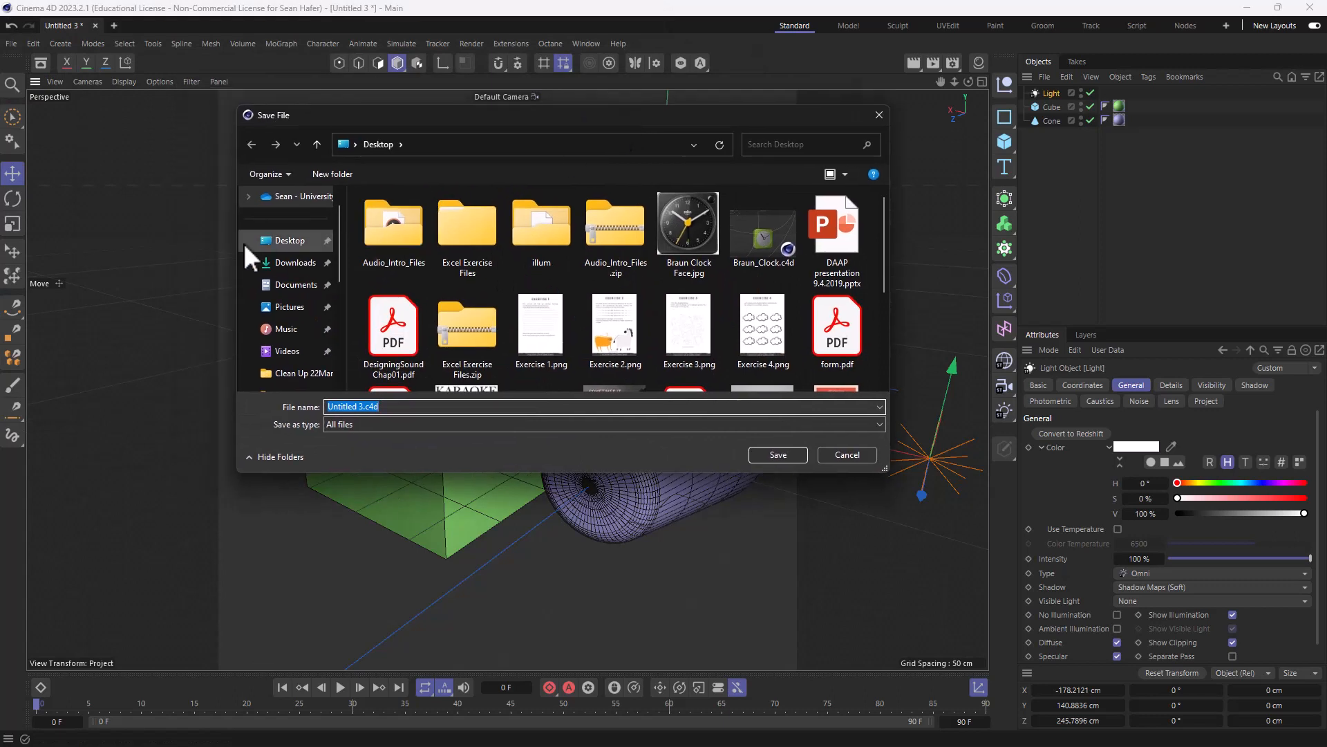
pyautogui.click(289, 243)
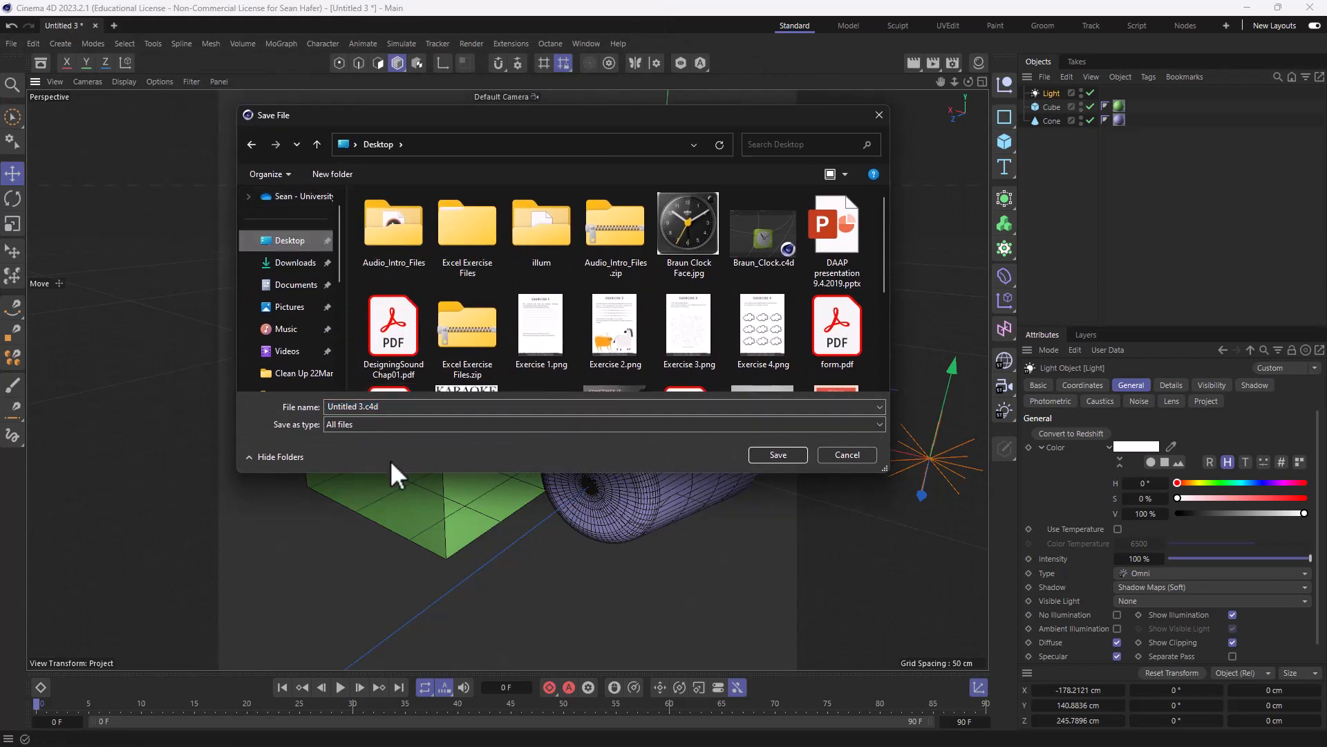
pyautogui.click(371, 408)
pyautogui.write('Tes')
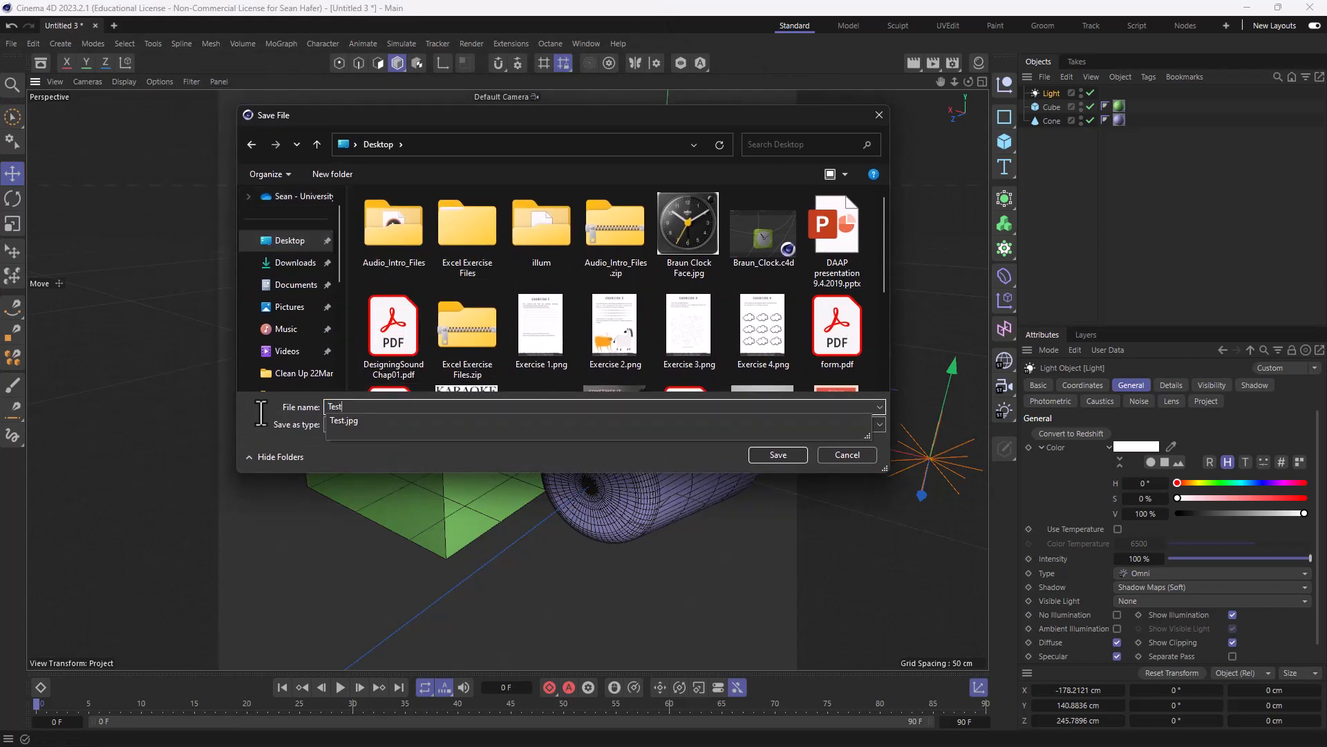
pyautogui.write('t')
pyautogui.click(781, 453)
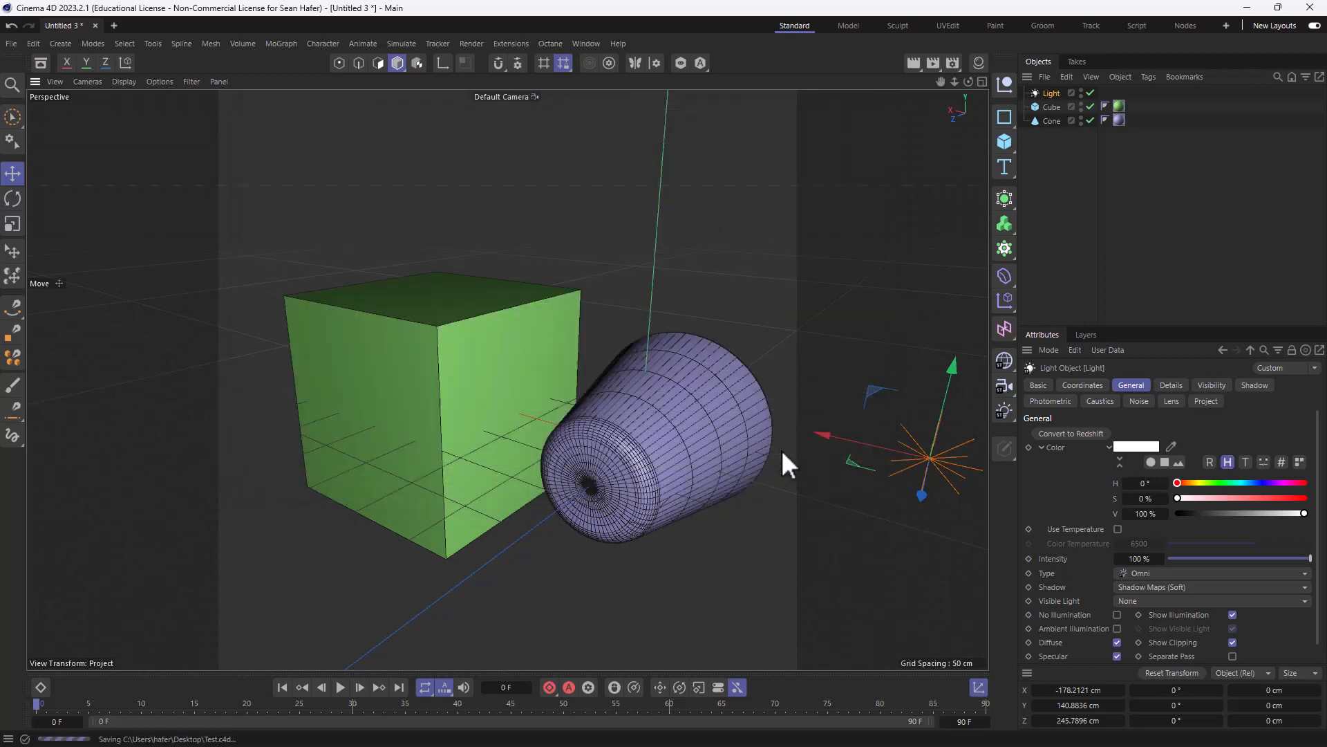